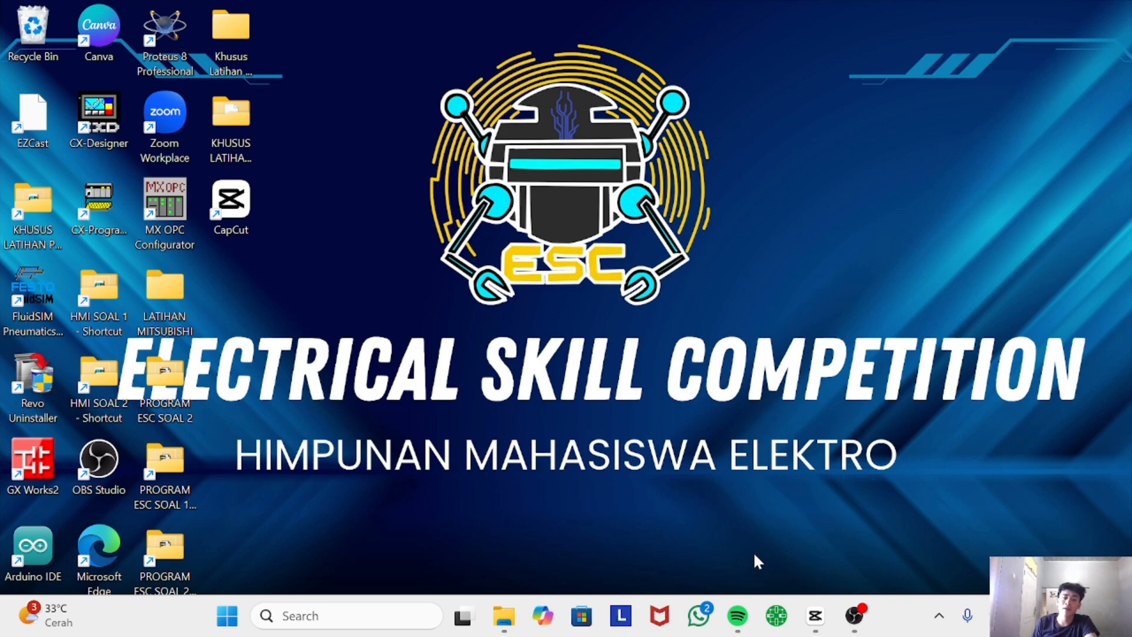
- Open Simurelay and look through the symbols at the start of its component library
click(775, 617)
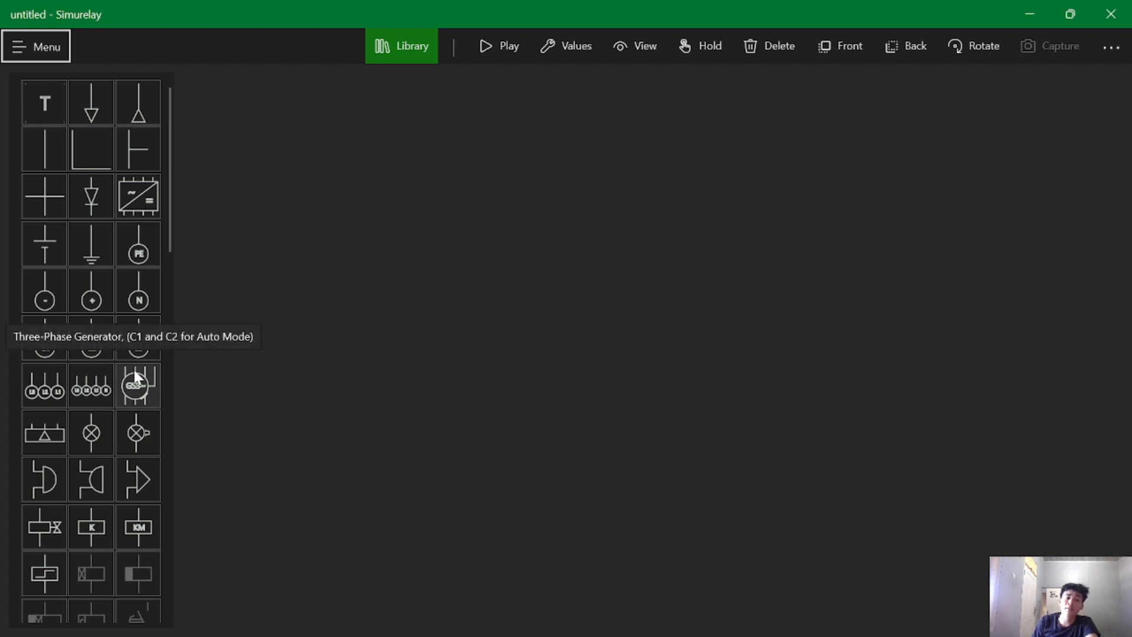
scroll(134, 381, down, 3)
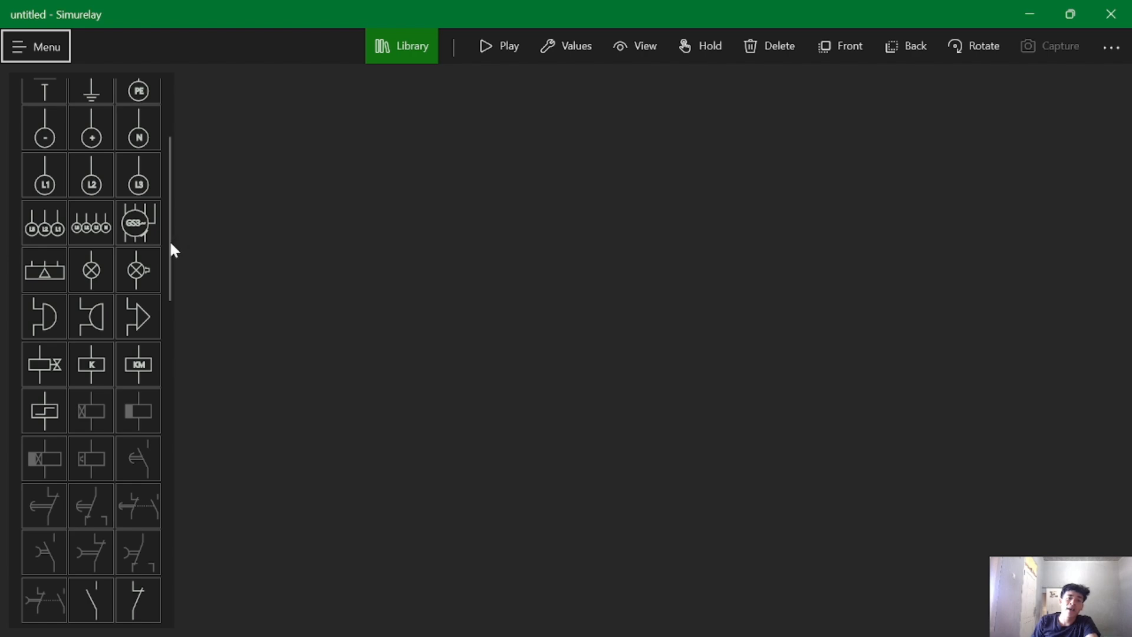
drag(169, 248, 186, 215)
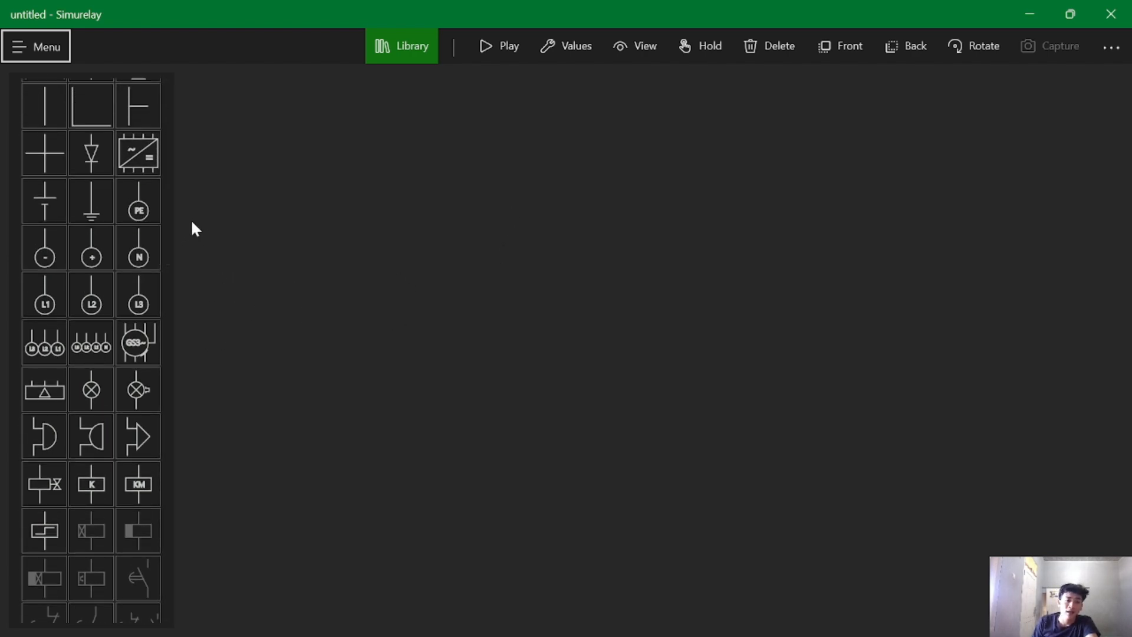
drag(167, 215, 179, 190)
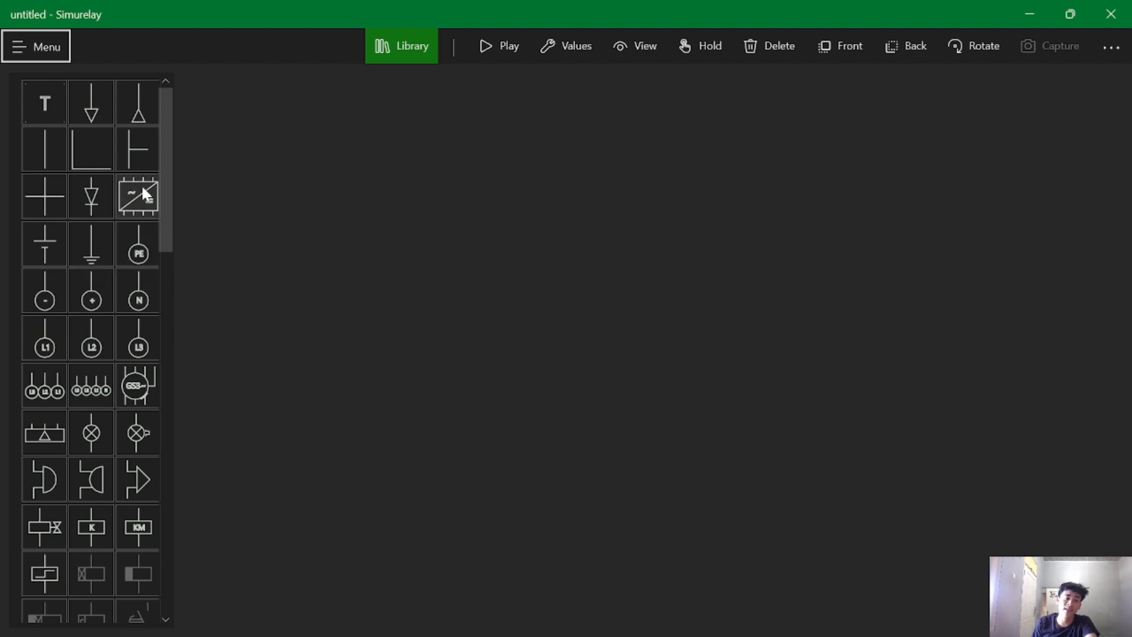
drag(163, 177, 165, 144)
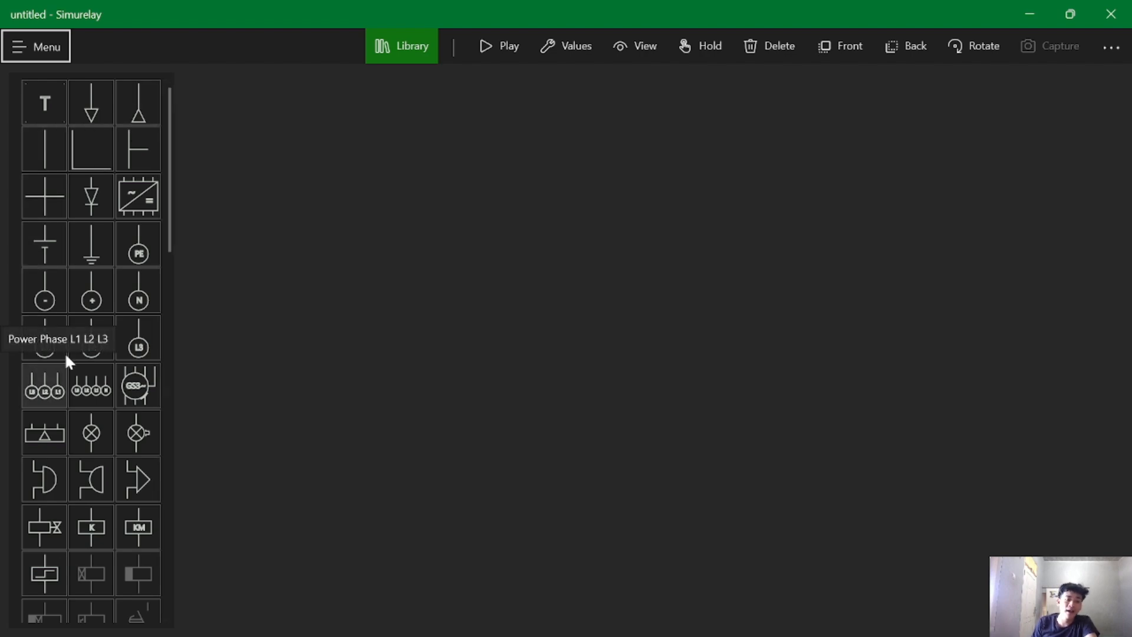
mouse_move(166, 206)
mouse_down()
mouse_move(167, 216)
mouse_move(161, 197)
mouse_up()
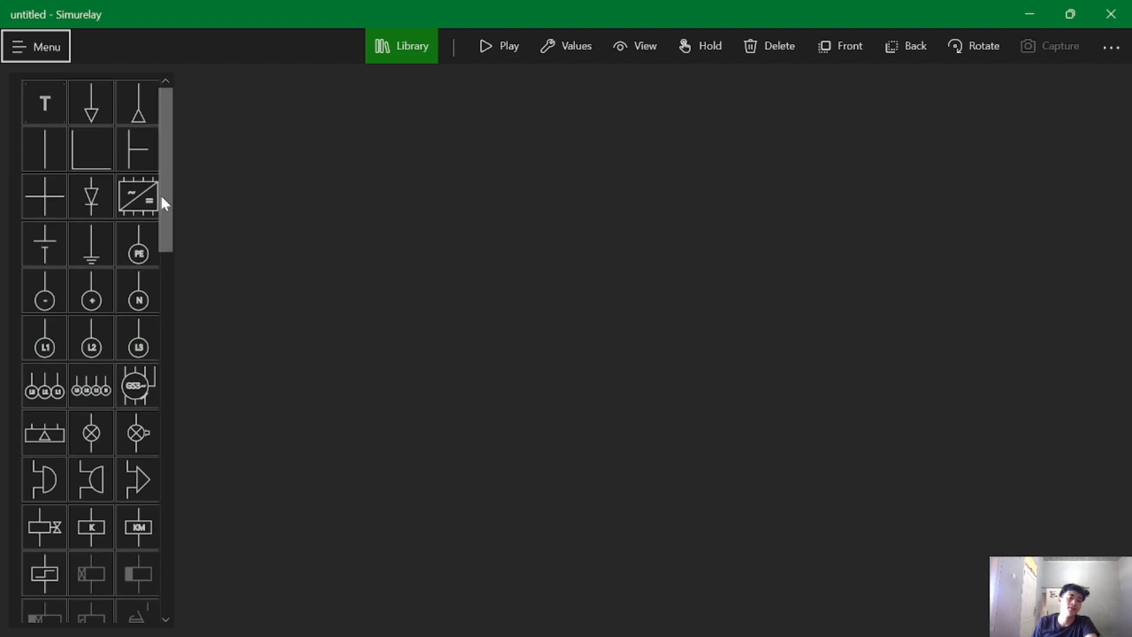
- Insert the Power Phase L1 L2 L3 supply and rotate it so its terminals face right
click(45, 389)
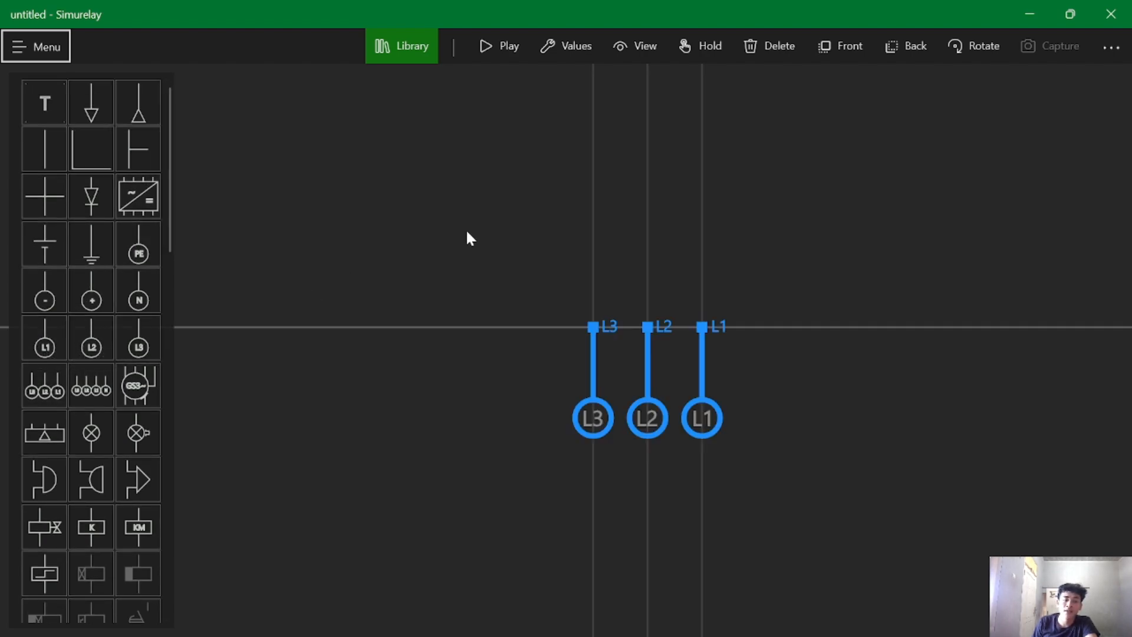
click(956, 46)
scroll(660, 362, down, 3)
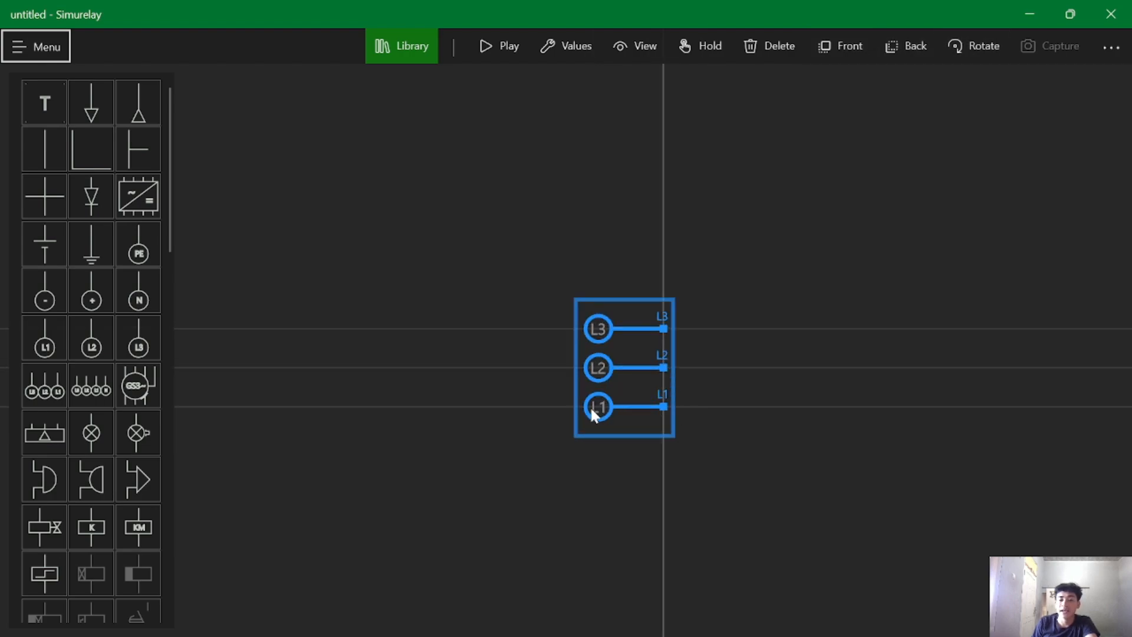
scroll(779, 433, up, 2)
drag(780, 434, 654, 400)
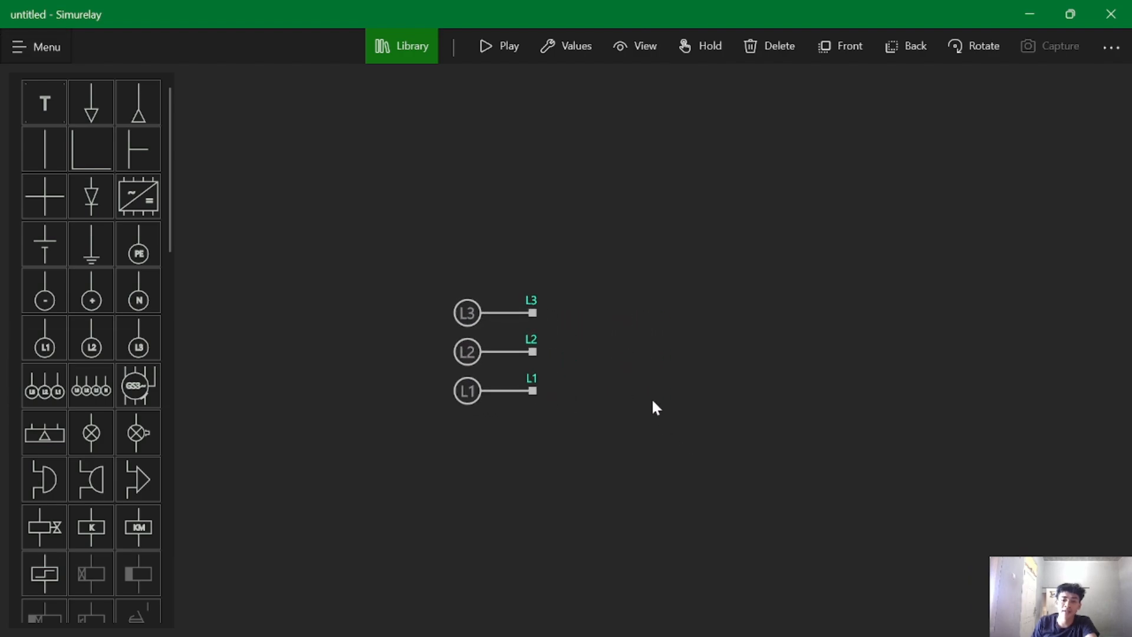
scroll(602, 386, down, 2)
drag(510, 365, 487, 346)
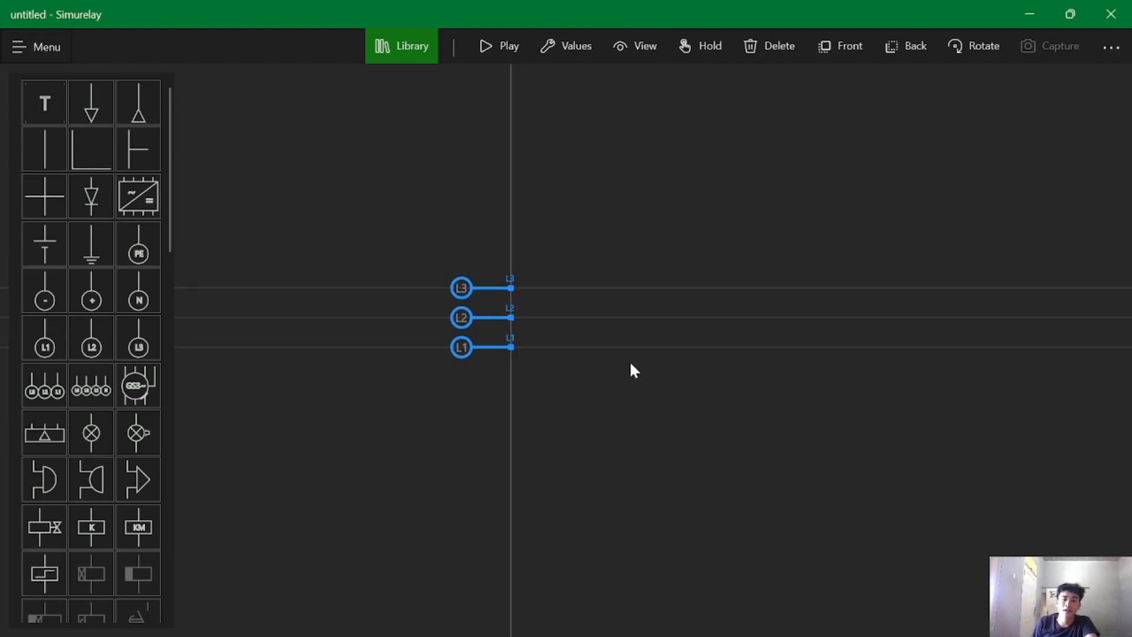
scroll(666, 409, down, 3)
click(444, 315)
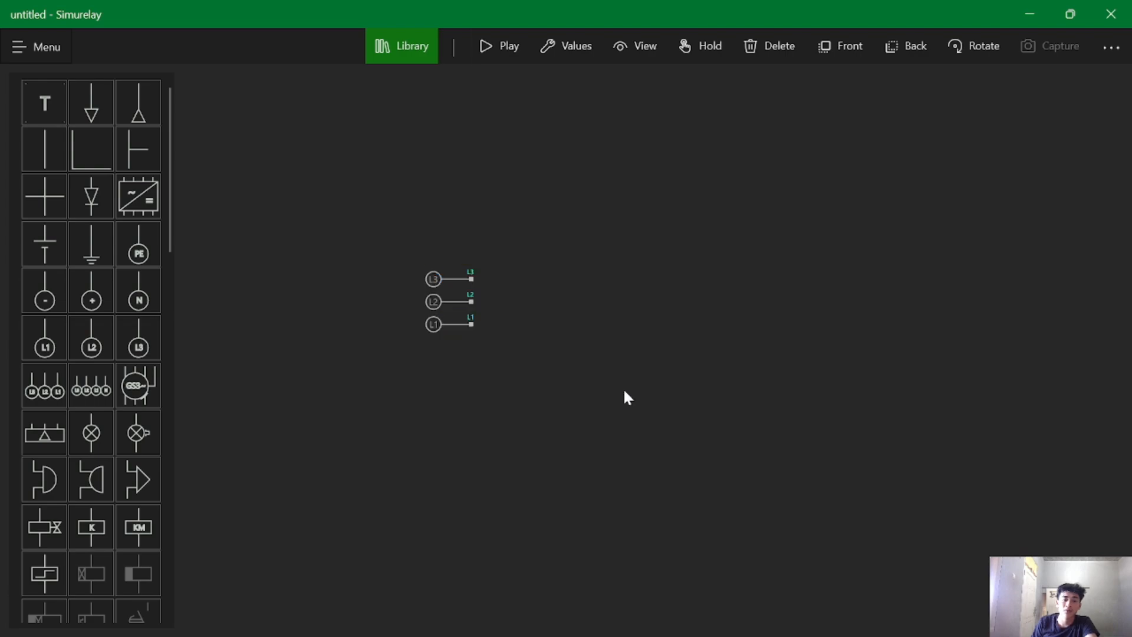
drag(624, 391, 612, 375)
- Insert a three-pole circuit breaker with trip units and place it below and to the right of the L1 L2 L3 supply
scroll(132, 435, down, 3)
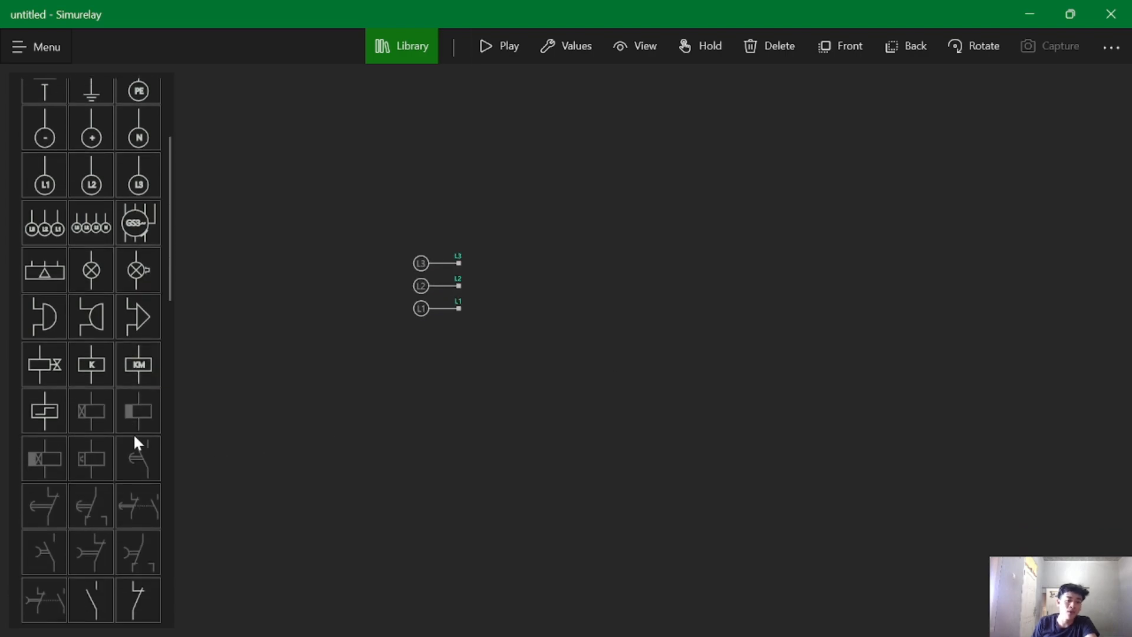
scroll(149, 421, down, 5)
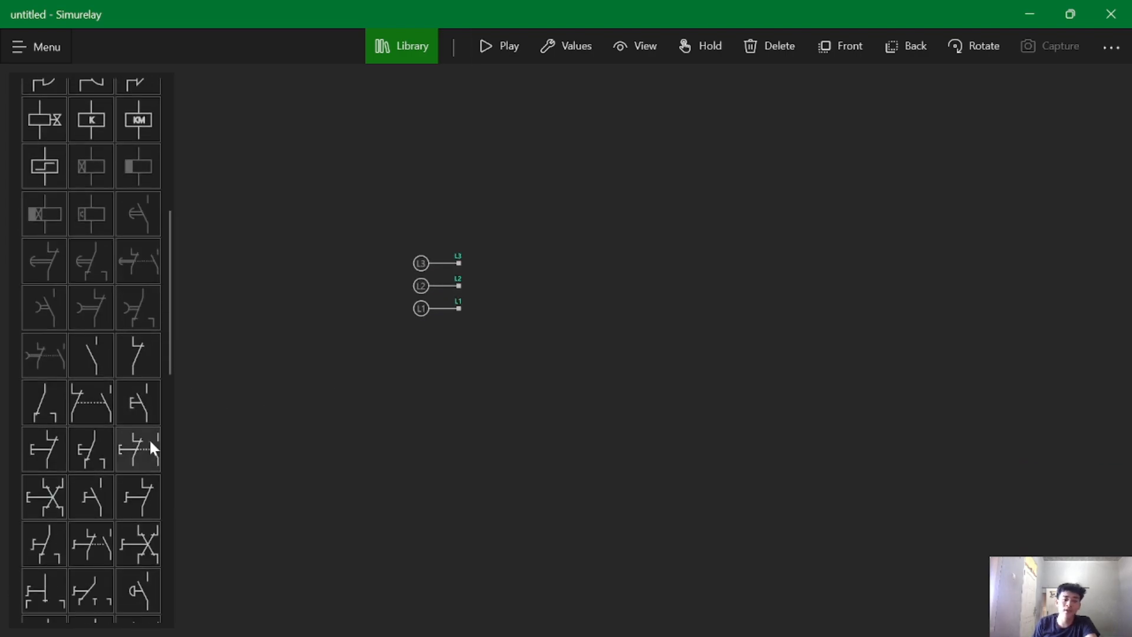
scroll(150, 440, down, 7)
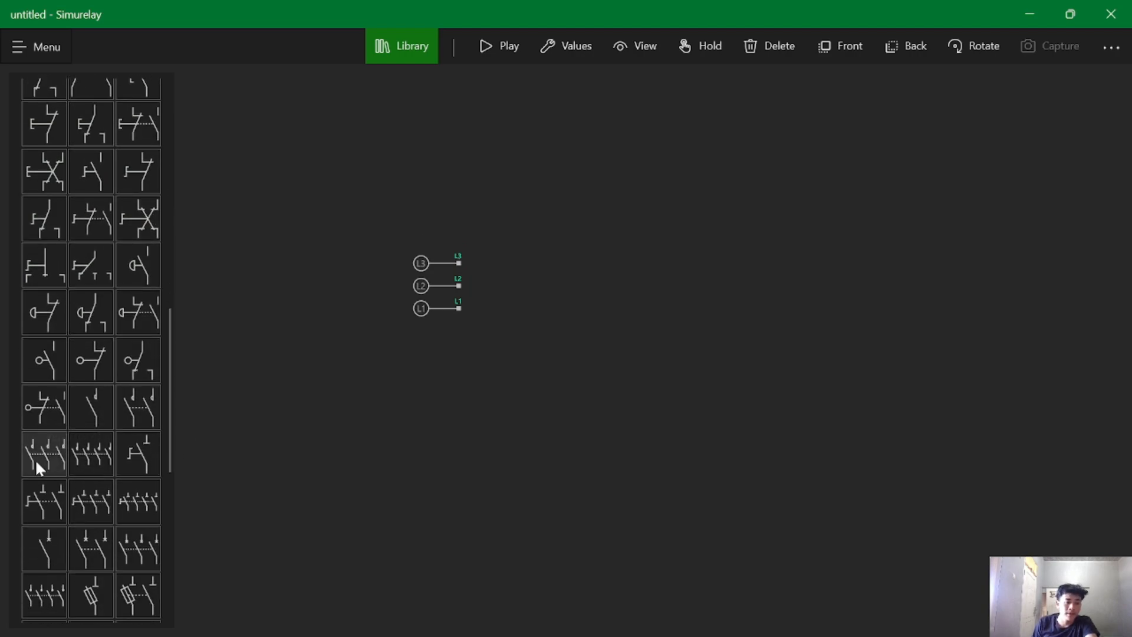
scroll(37, 478, down, 5)
scroll(44, 501, down, 5)
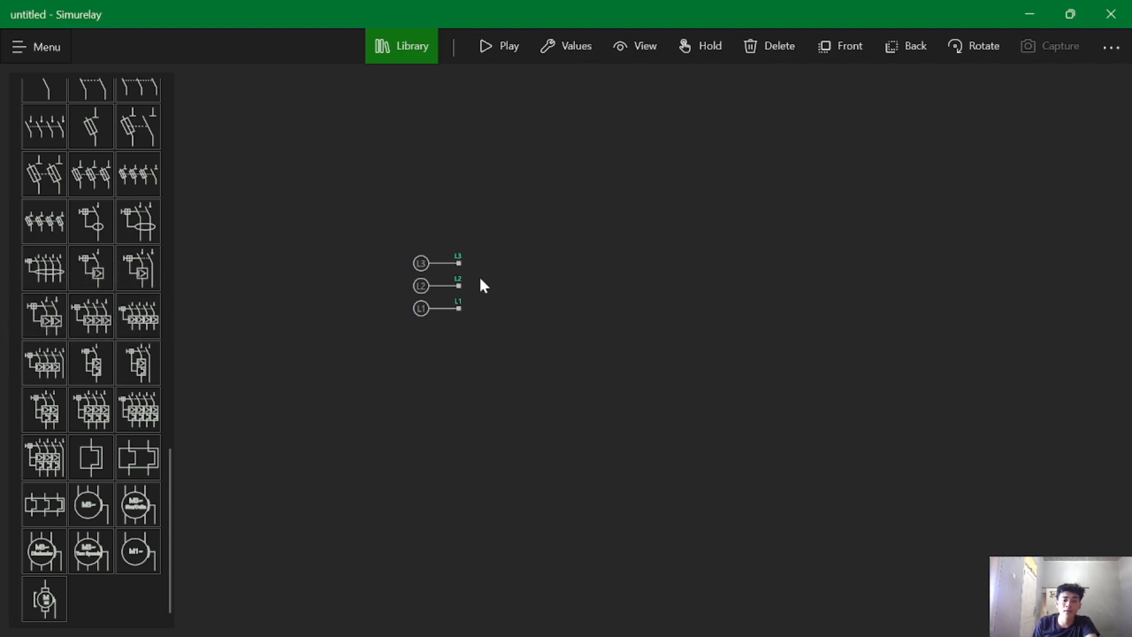
click(88, 313)
drag(641, 366, 631, 415)
drag(592, 313, 540, 263)
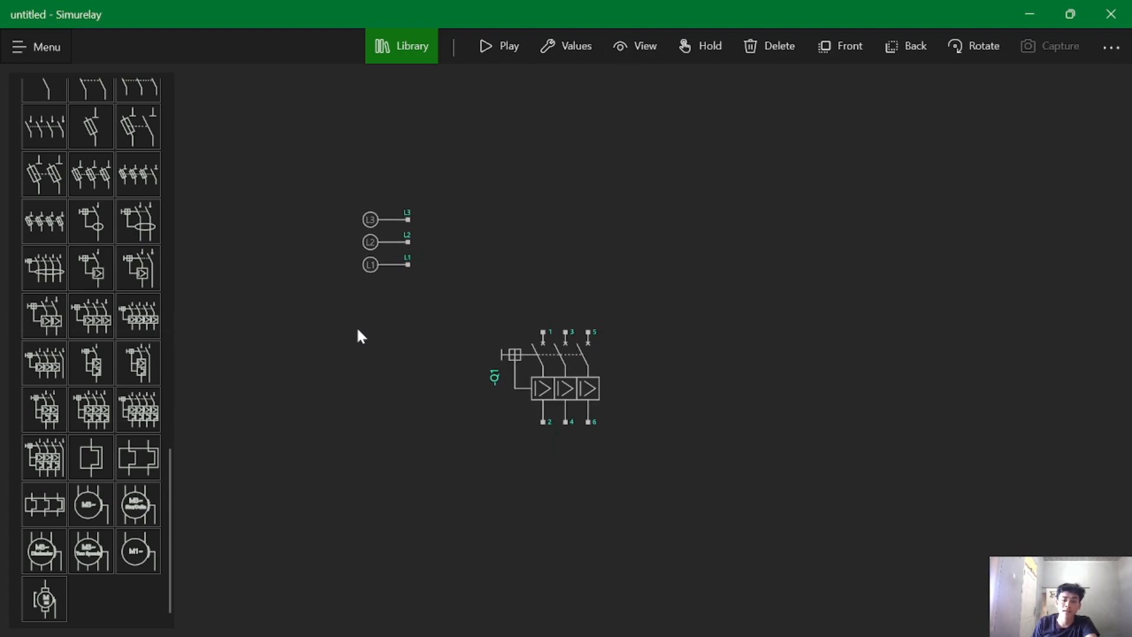
click(549, 380)
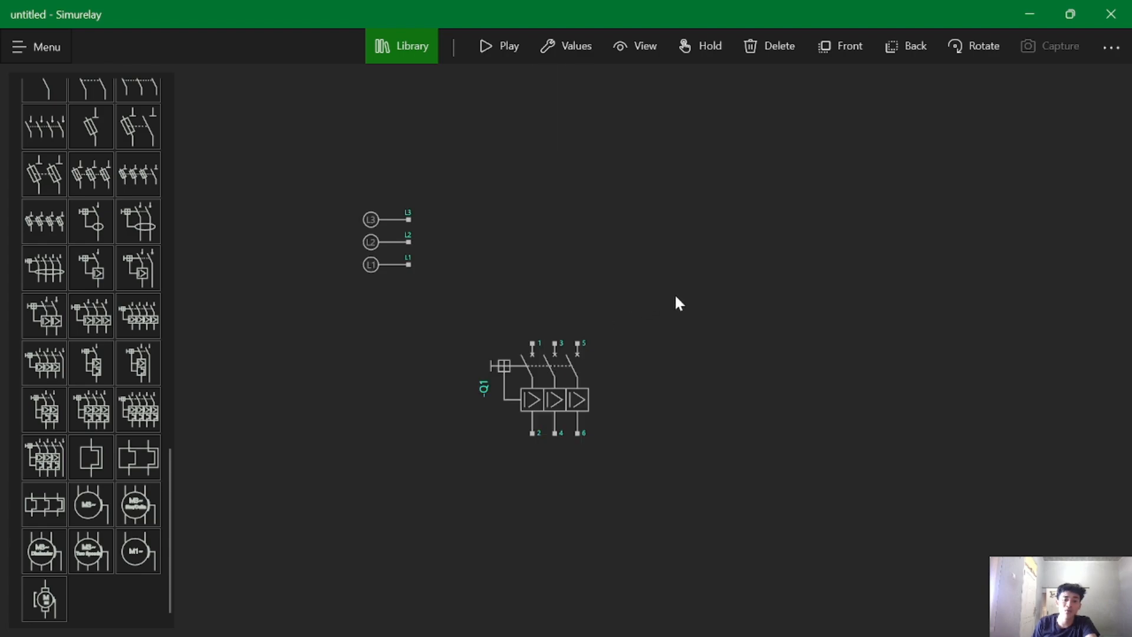
- Insert a three-pole set of contactor power contacts and align it directly beneath the circuit breaker
scroll(631, 392, down, 2)
scroll(617, 397, up, 2)
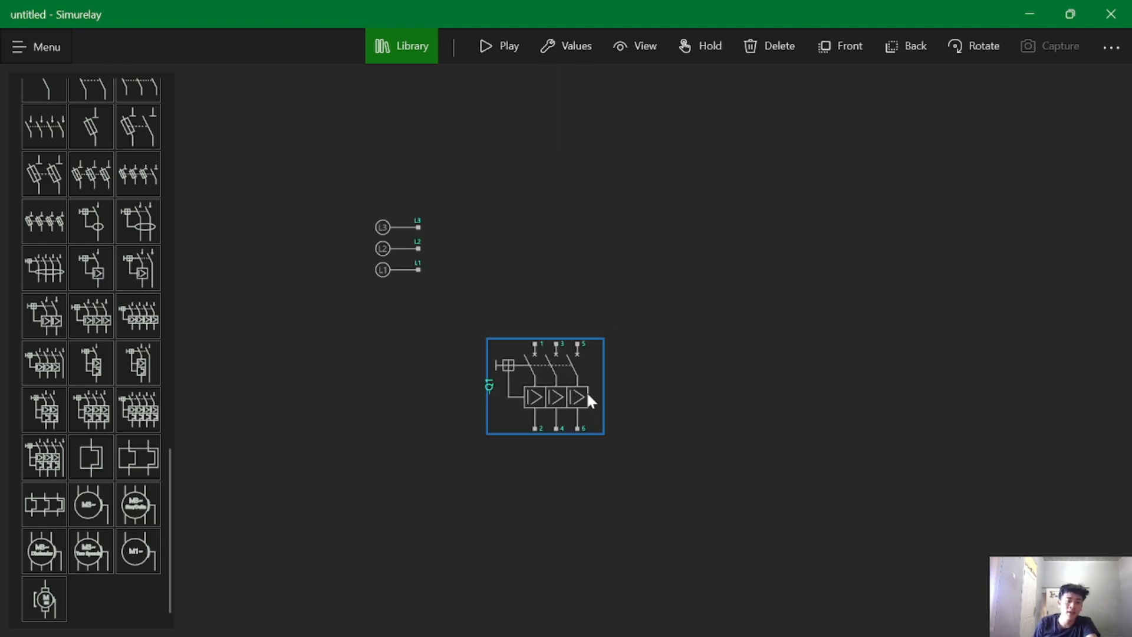
drag(520, 504, 488, 476)
scroll(86, 354, up, 6)
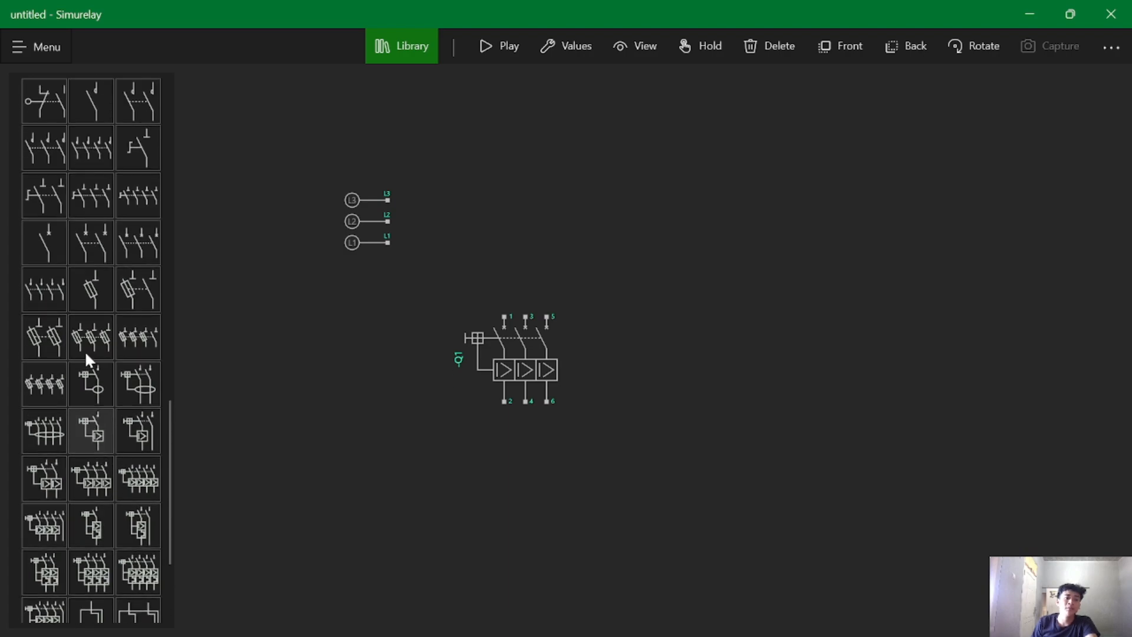
scroll(86, 353, up, 10)
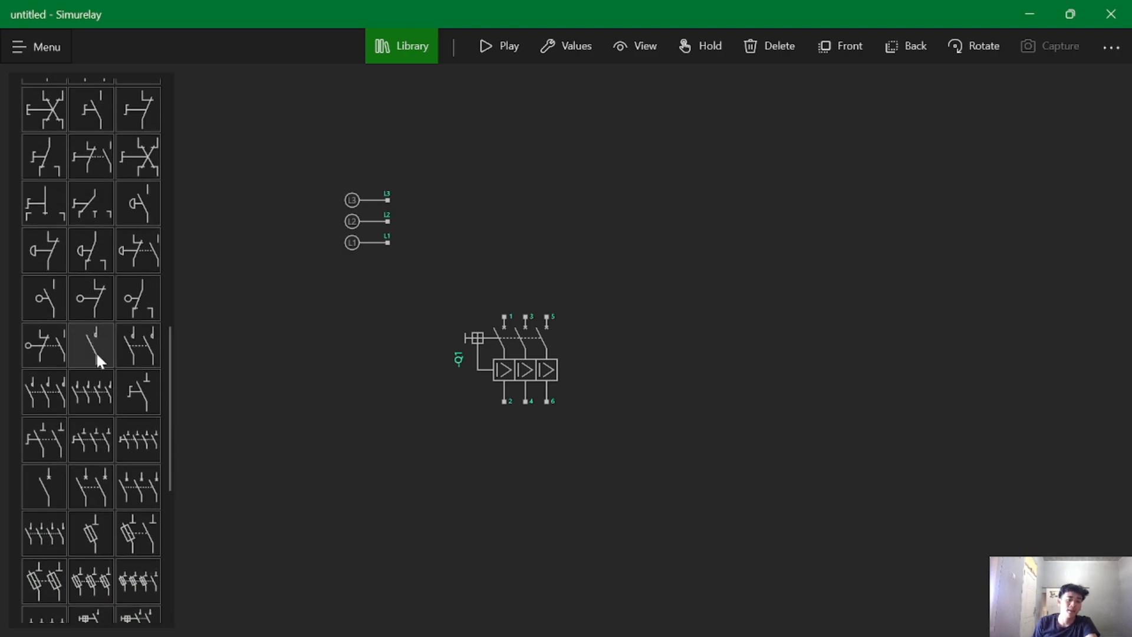
scroll(97, 351, up, 4)
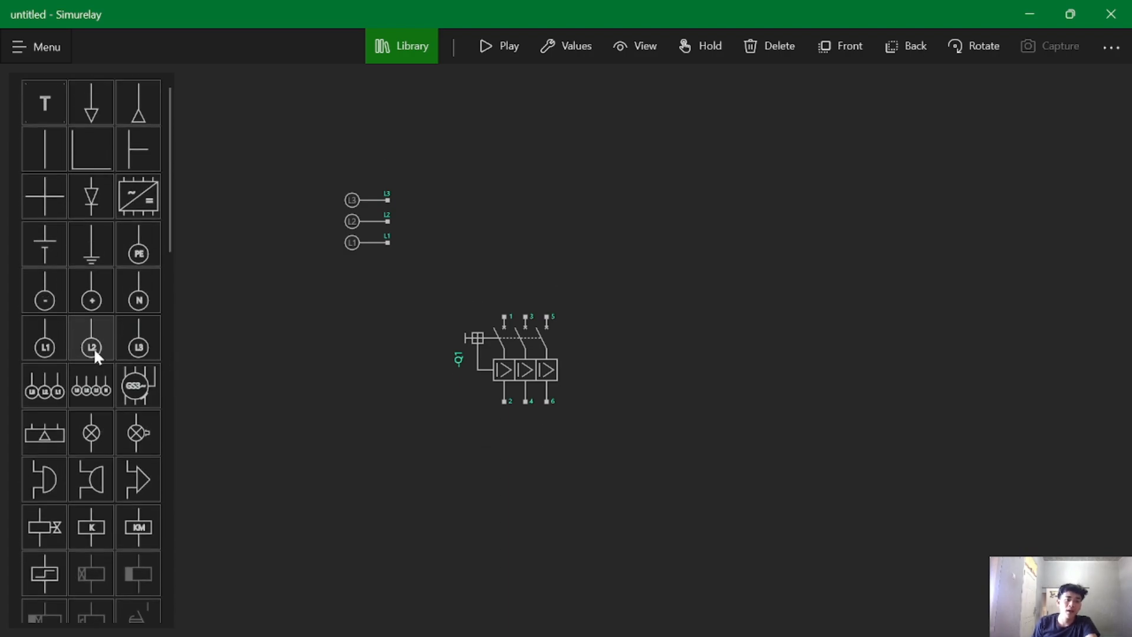
scroll(93, 348, down, 12)
scroll(90, 356, down, 4)
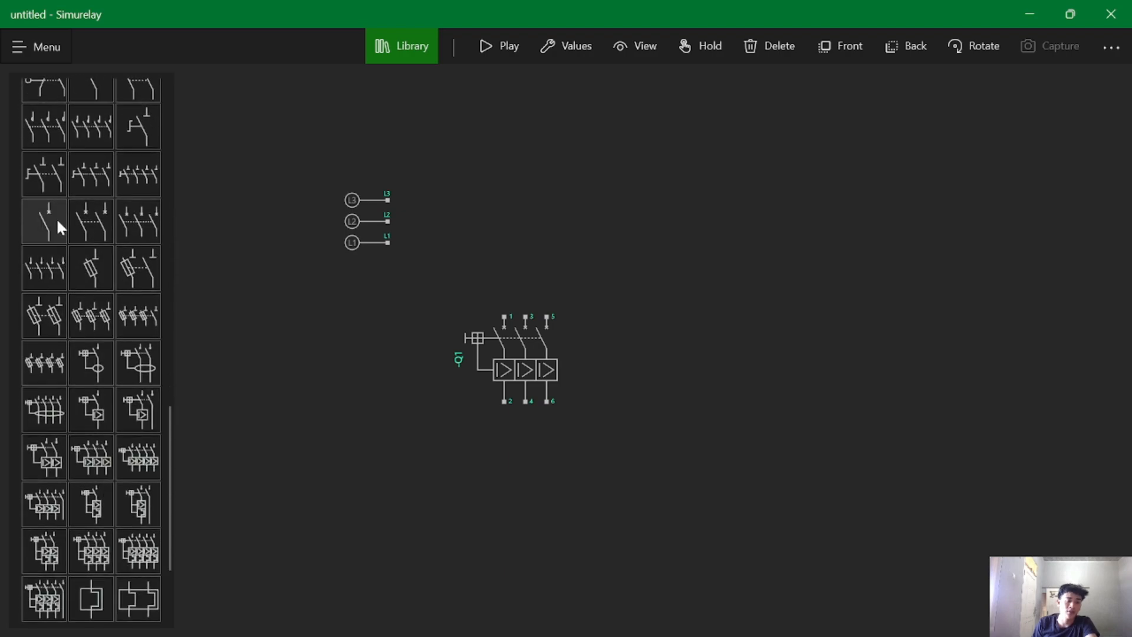
click(48, 125)
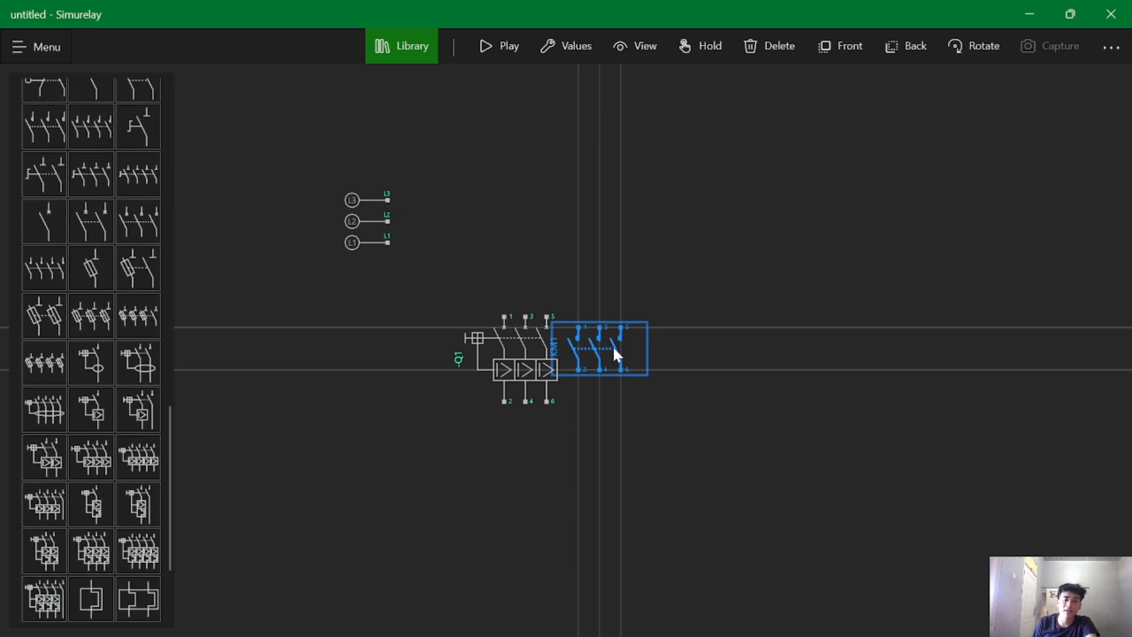
drag(613, 353, 535, 532)
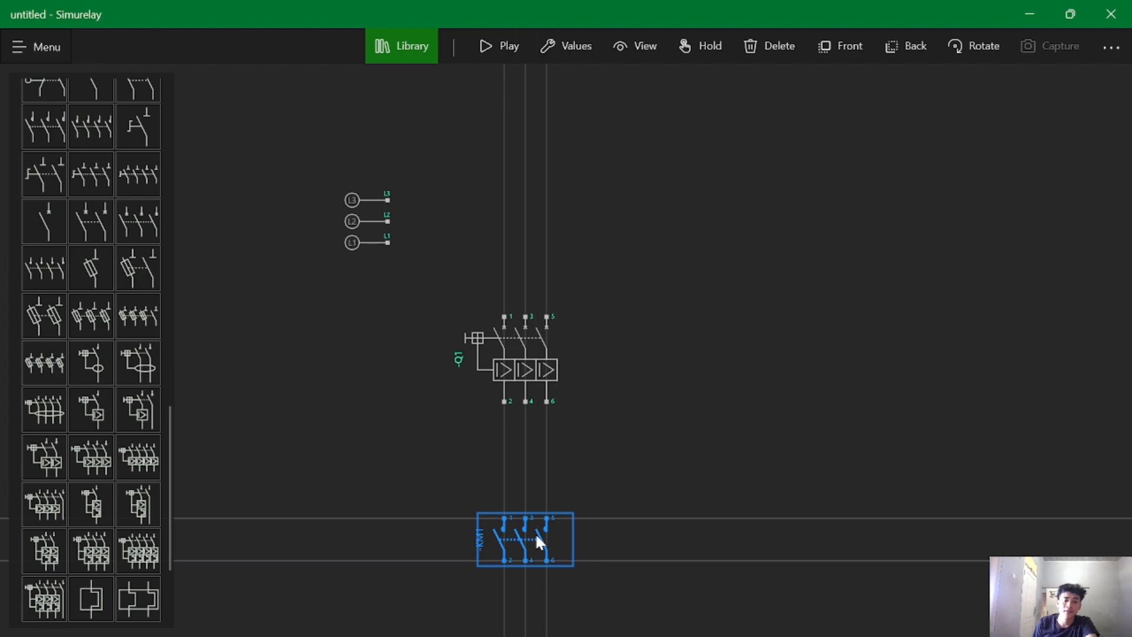
drag(680, 491, 668, 441)
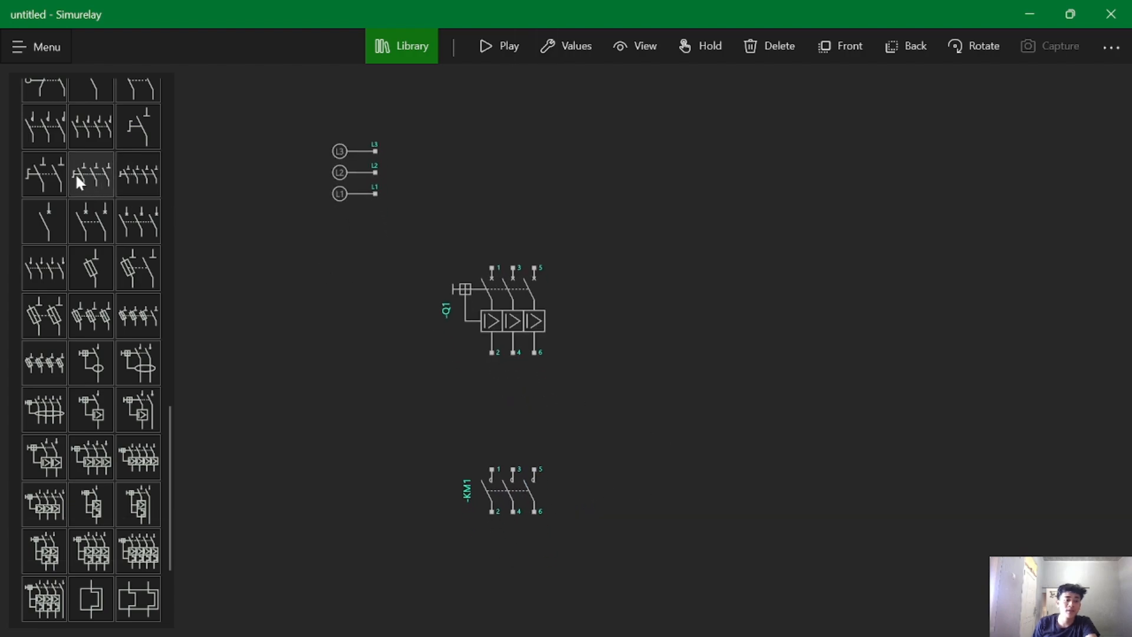
- Add a second three-pole set of contactor contacts to the right of KM1, level with it
click(48, 119)
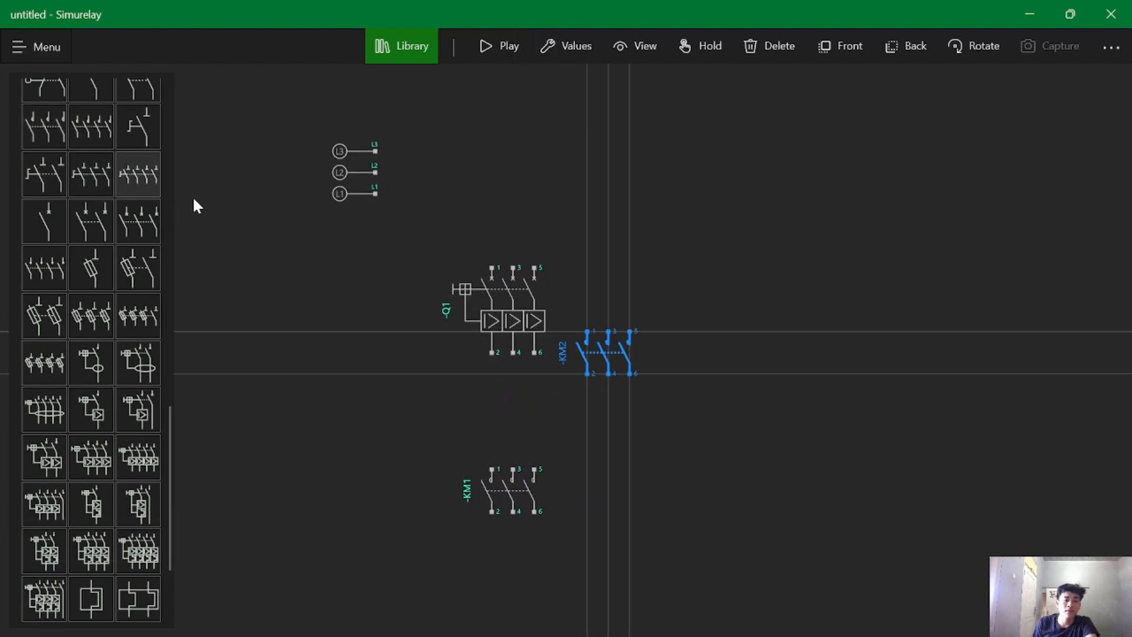
drag(618, 330, 635, 489)
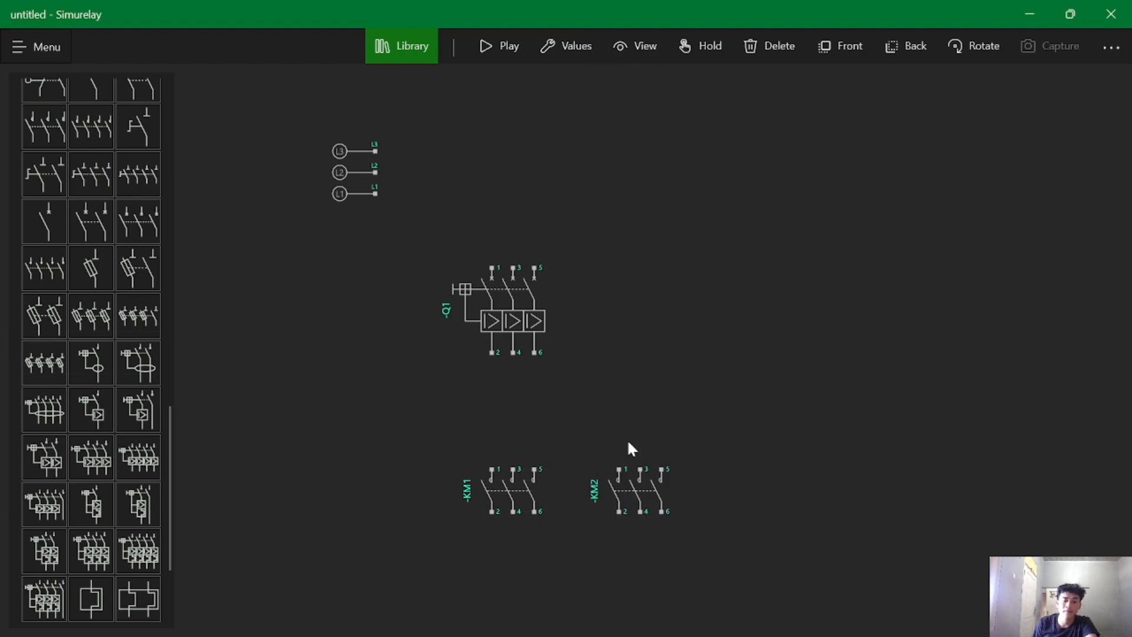
click(524, 352)
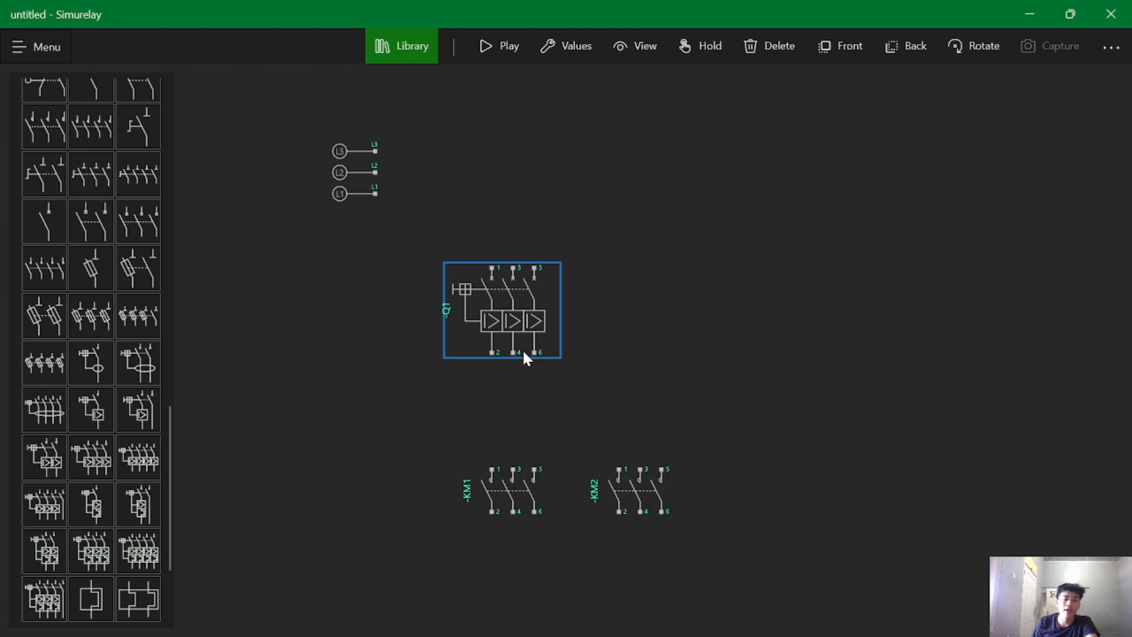
- Insert a three-pole thermal overload relay and align it directly beneath the KM1 contacts
scroll(534, 345, down, 3)
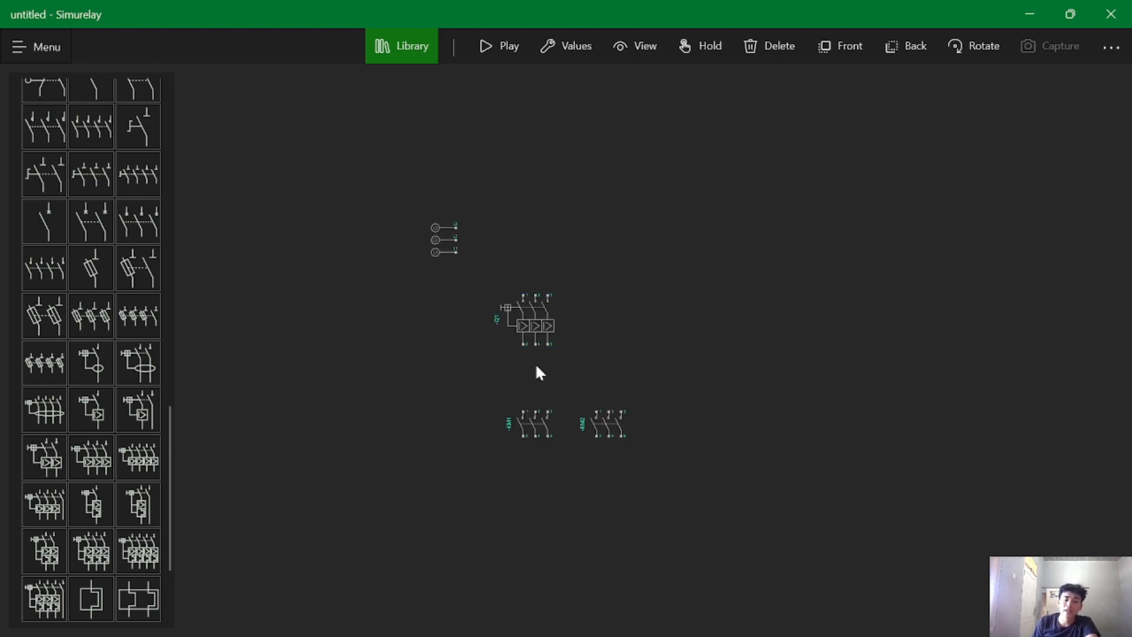
scroll(563, 487, up, 2)
drag(596, 356, 602, 242)
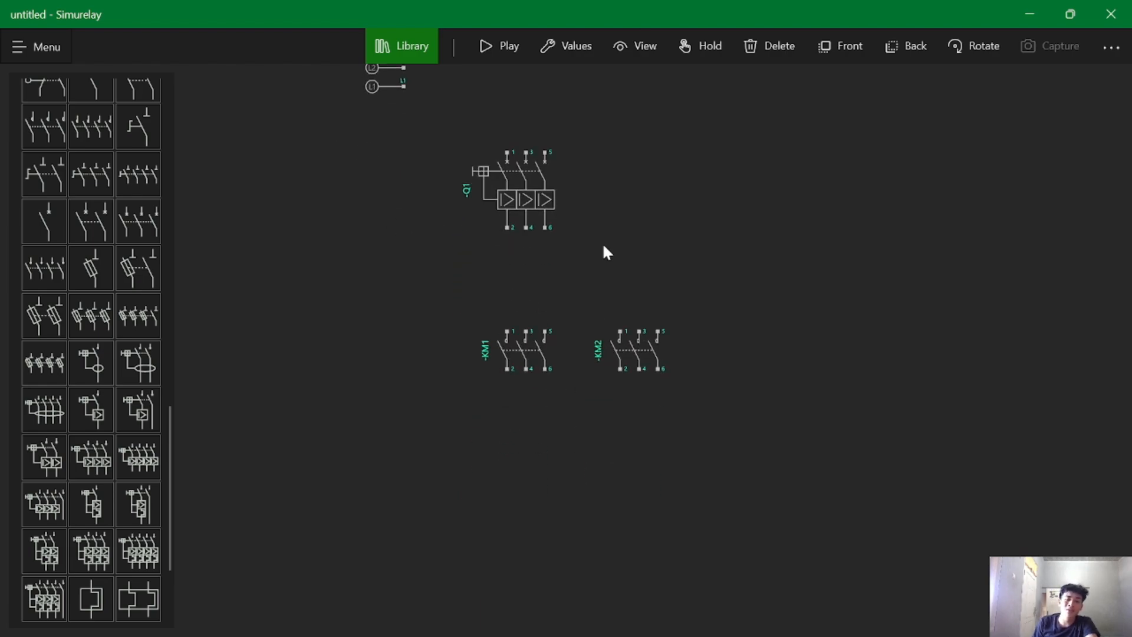
scroll(84, 398, down, 3)
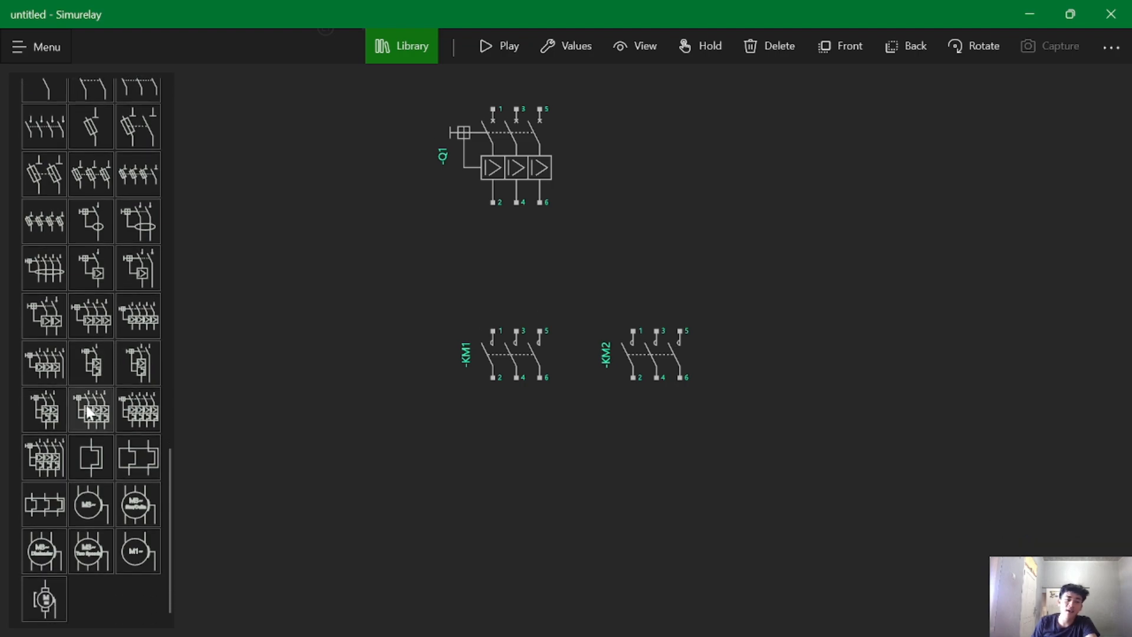
click(47, 501)
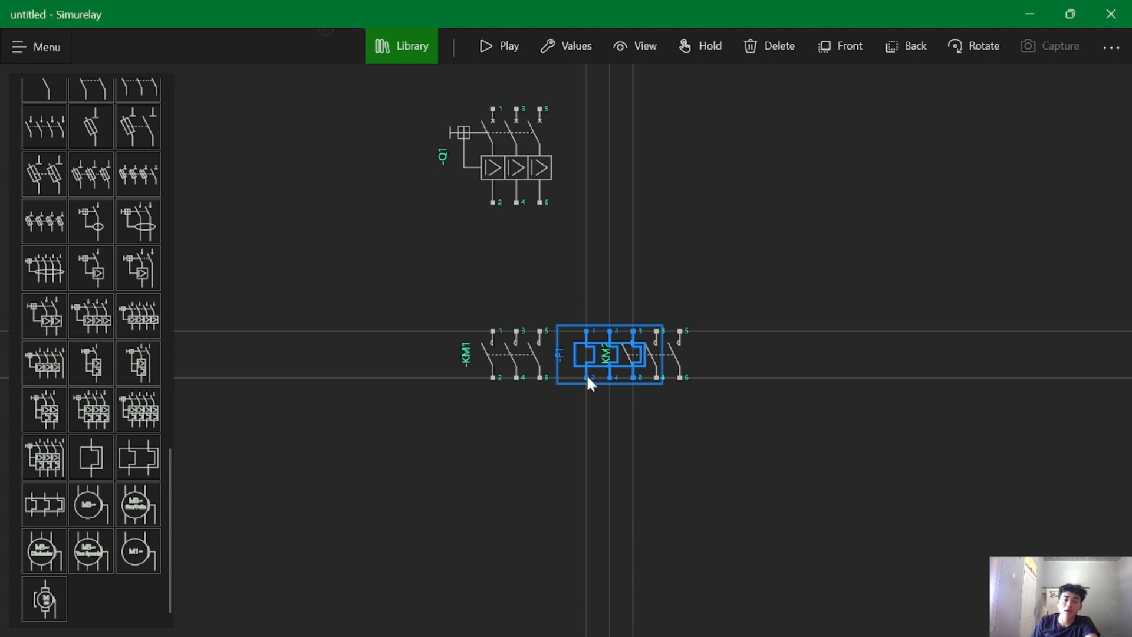
drag(587, 377, 498, 547)
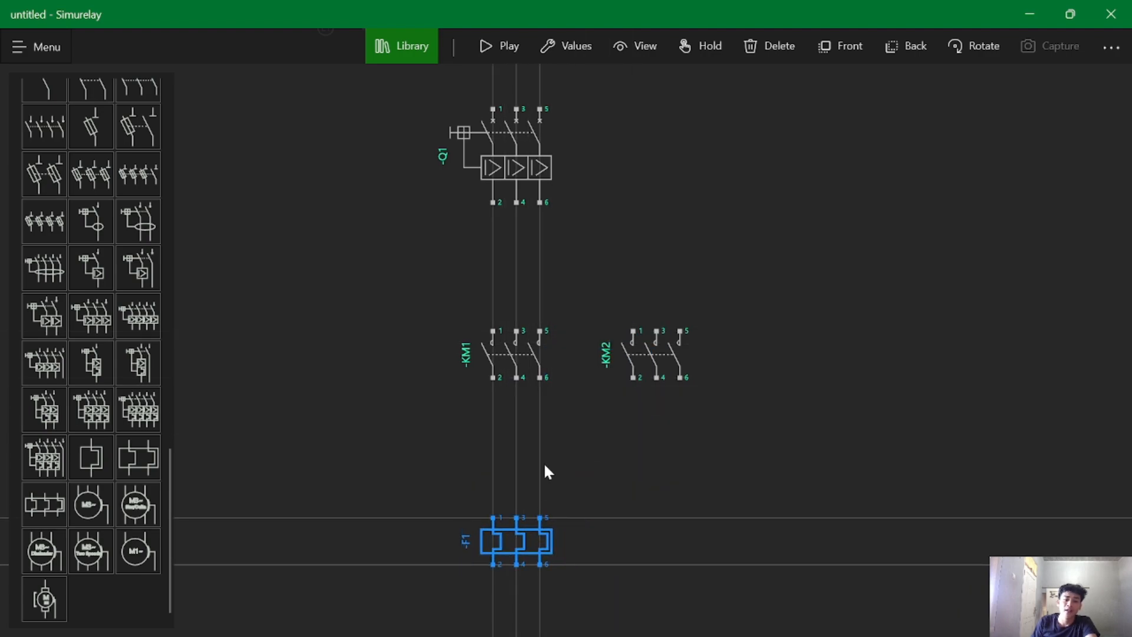
scroll(554, 463, down, 2)
drag(597, 498, 597, 449)
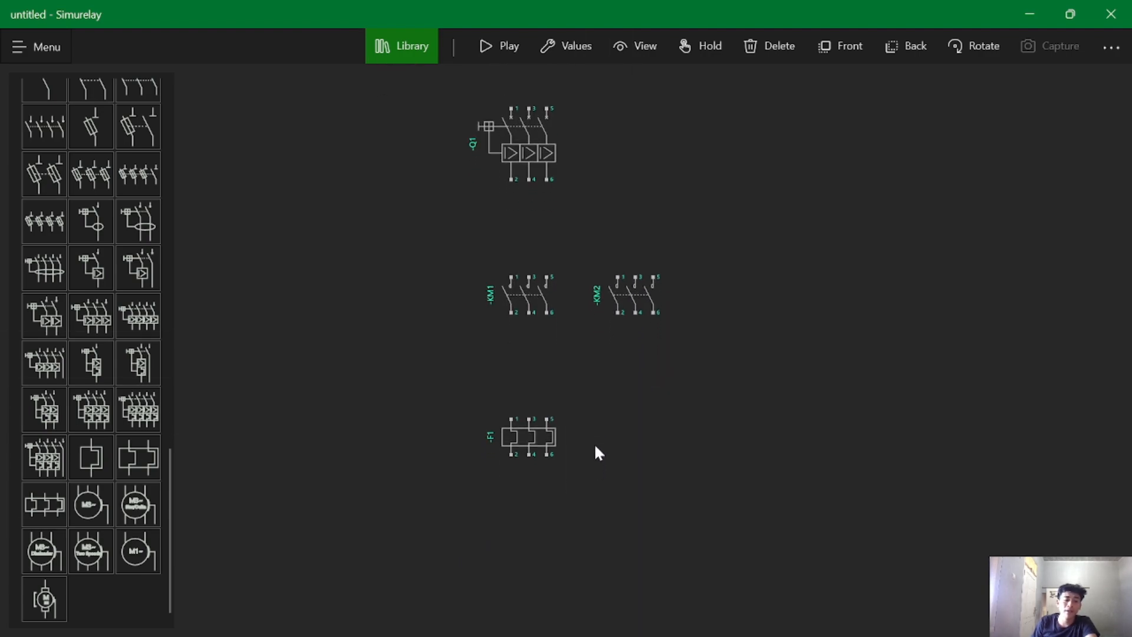
scroll(594, 448, up, 1)
click(525, 459)
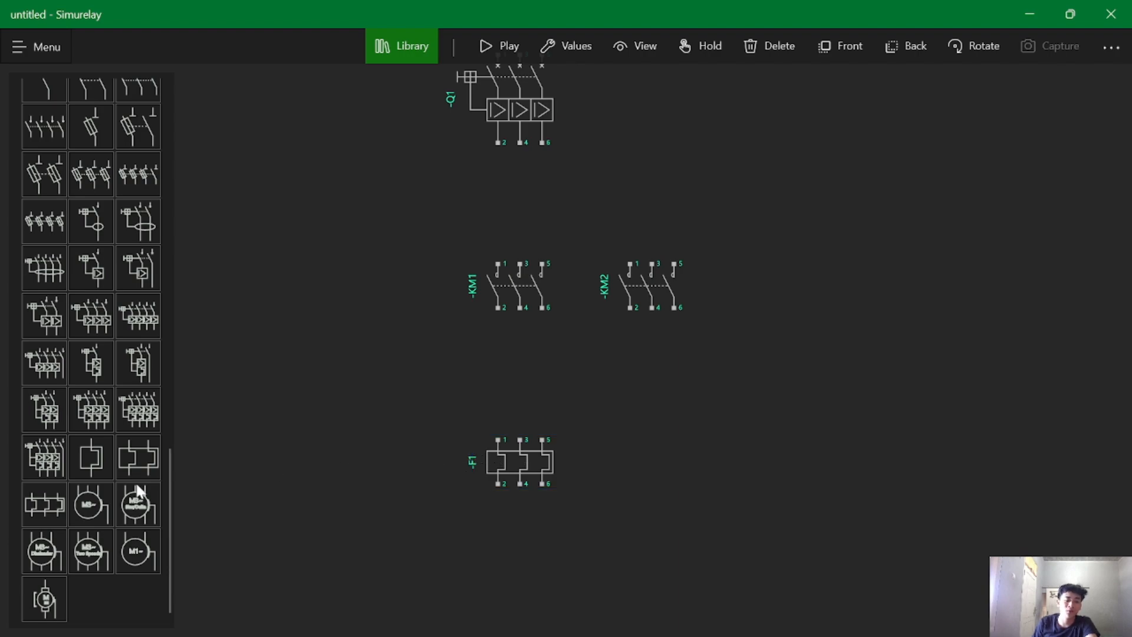
- Insert a three-phase M3~ motor and align its U1, V1 and W1 terminals directly beneath the F1 overload relay
click(80, 502)
drag(590, 388, 511, 633)
drag(654, 517, 649, 406)
drag(544, 510, 524, 572)
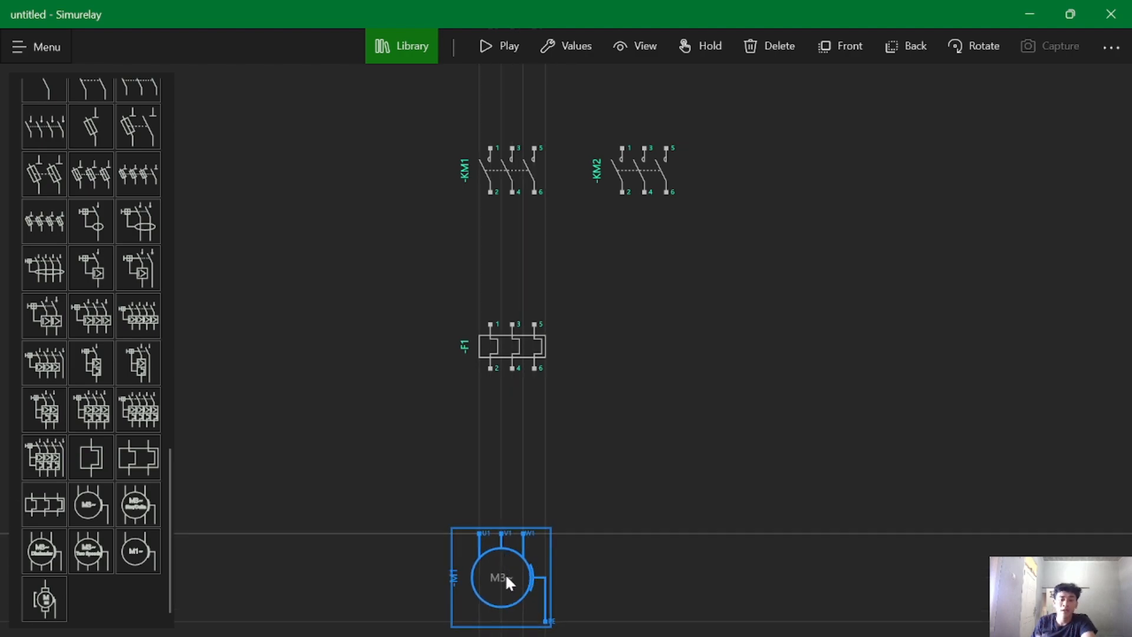
drag(506, 576, 510, 577)
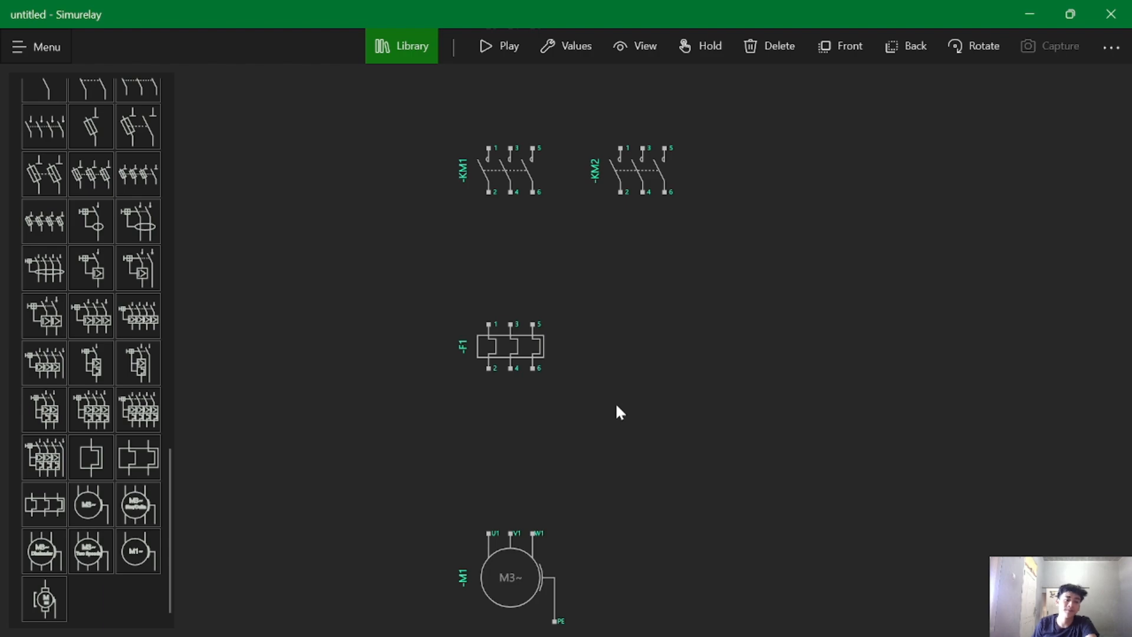
- Wire supply terminals L1, L2 and L3 to Q1 terminals 1, 3 and 5 respectively
scroll(617, 407, down, 3)
scroll(617, 407, up, 2)
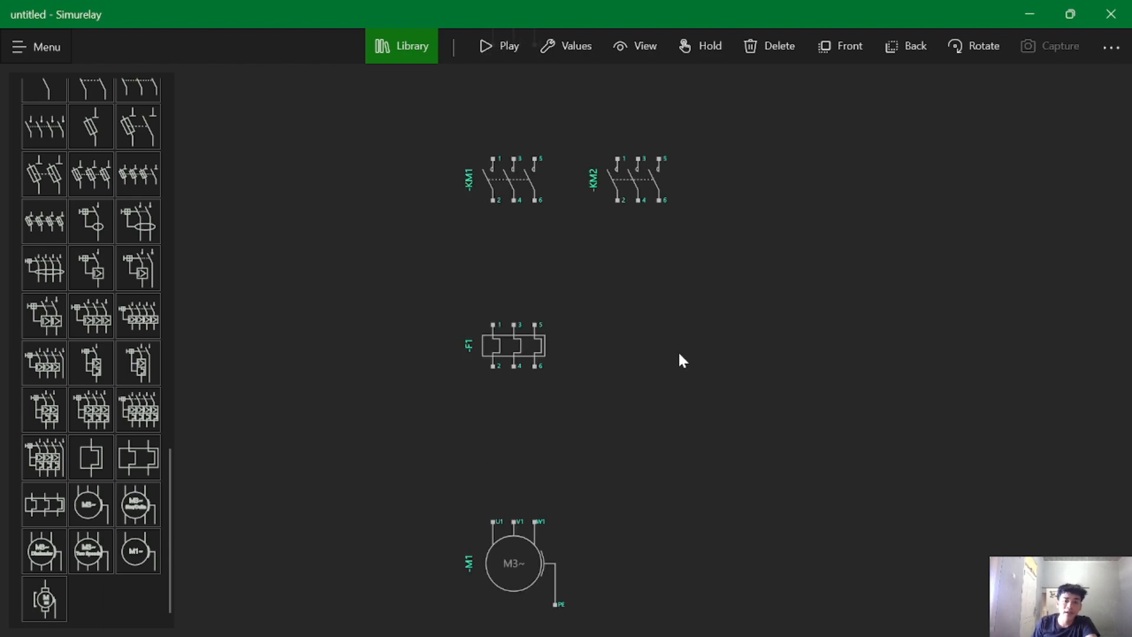
scroll(681, 323, down, 1)
drag(681, 330, 686, 534)
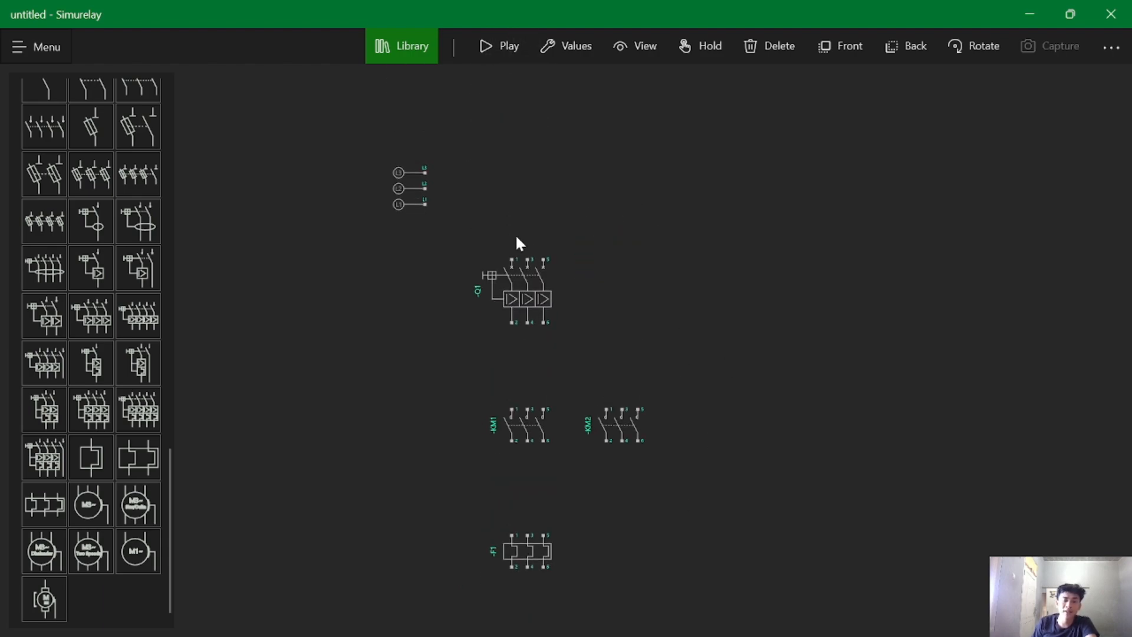
scroll(444, 235, up, 3)
scroll(446, 204, down, 2)
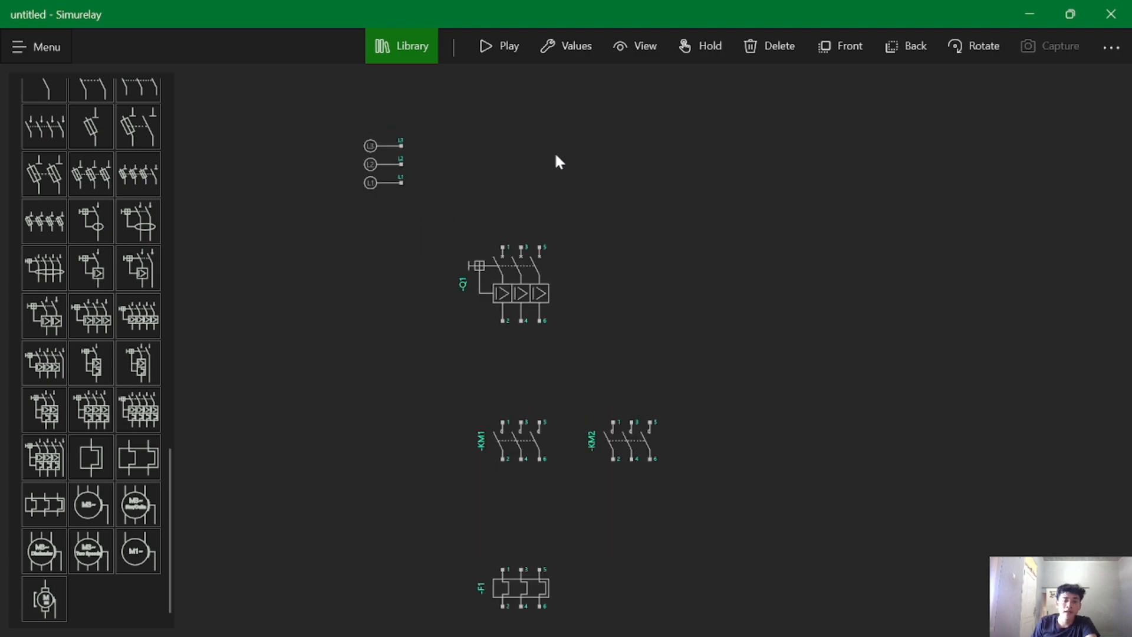
drag(555, 154, 562, 172)
scroll(551, 187, up, 1)
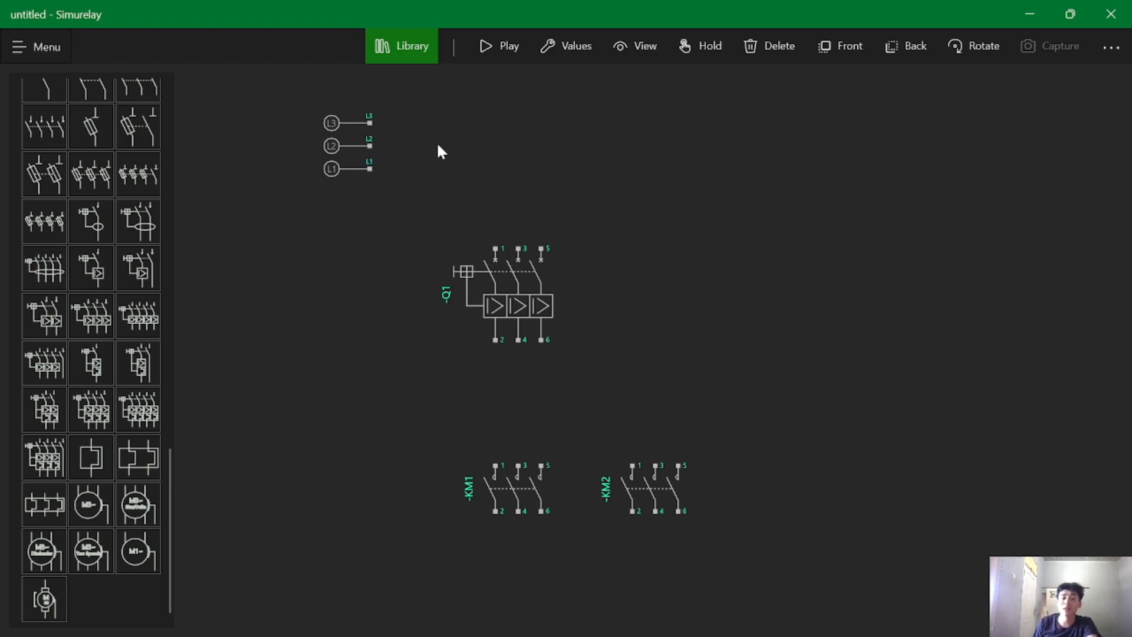
click(366, 171)
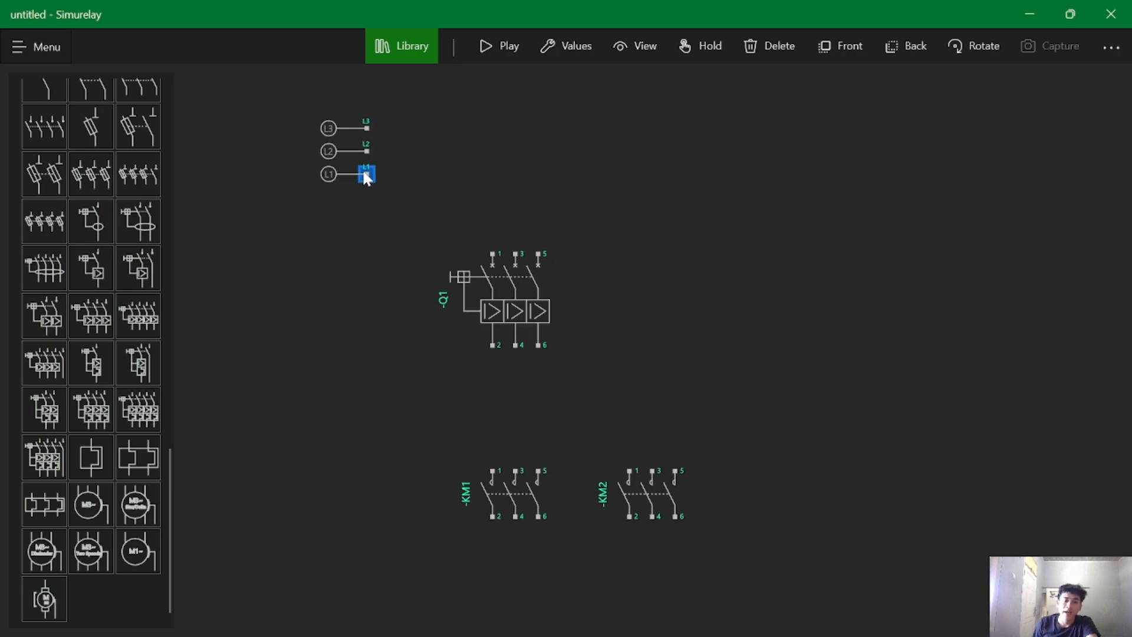
click(493, 253)
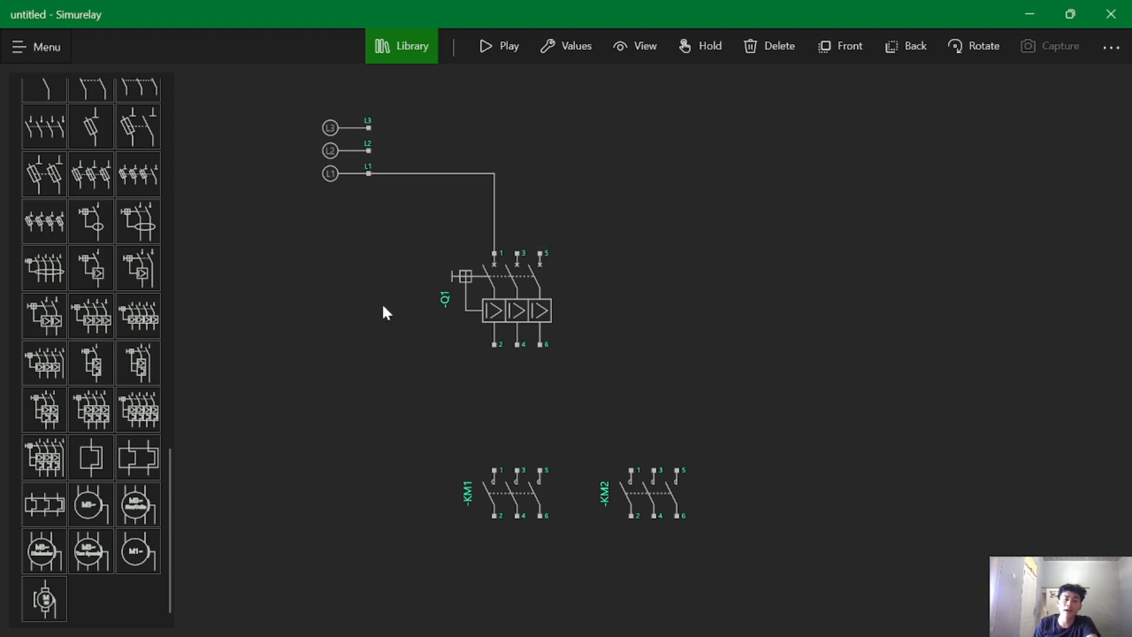
click(333, 176)
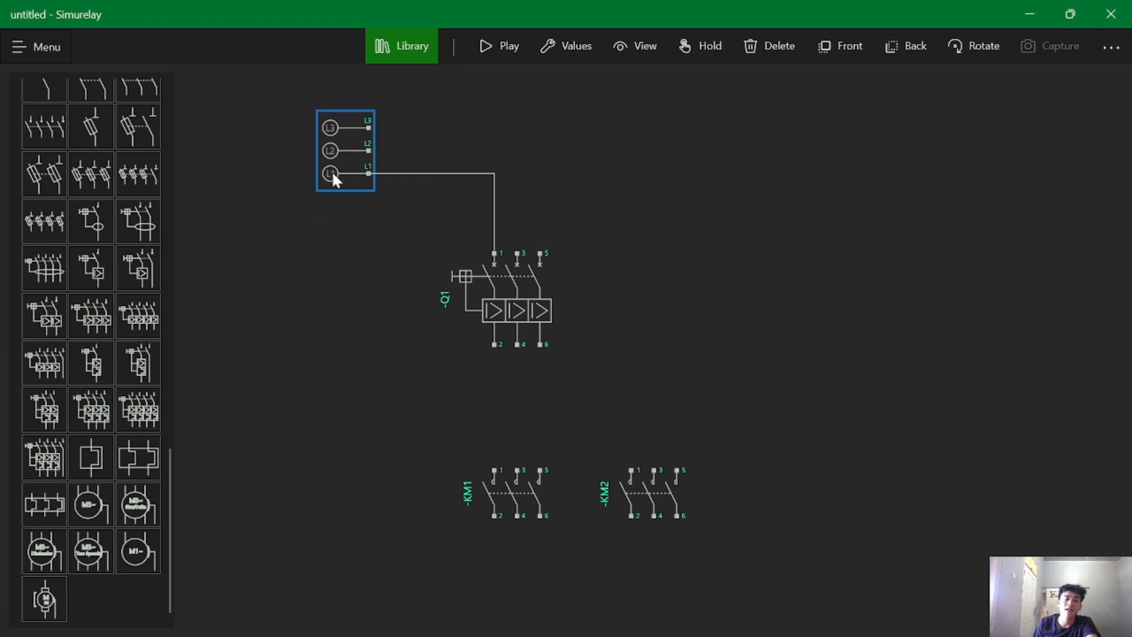
click(367, 150)
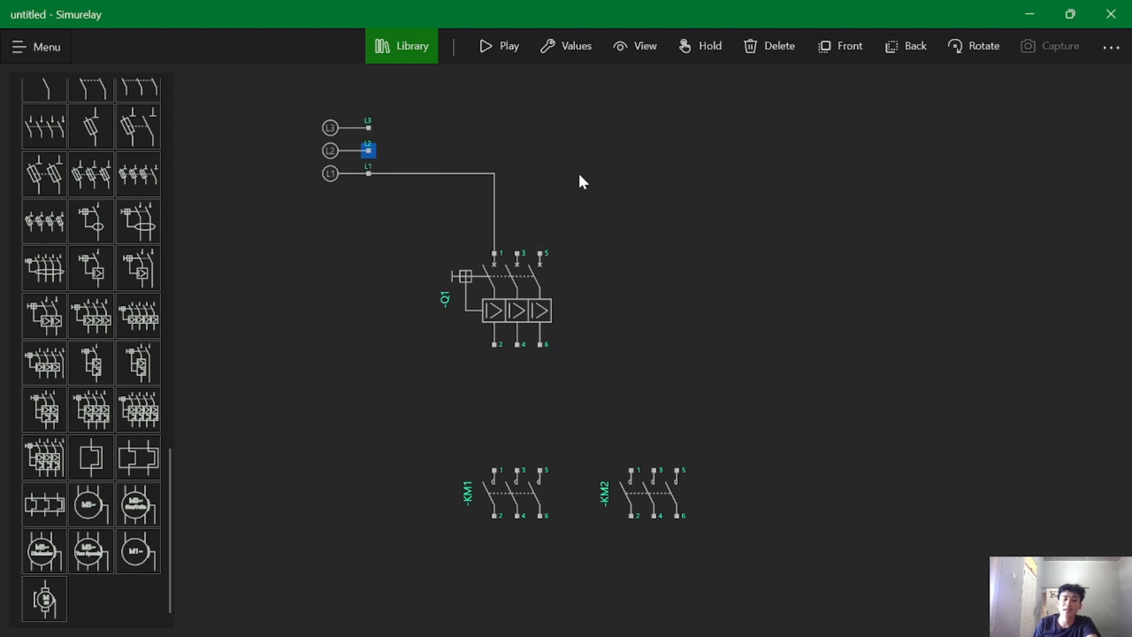
click(516, 253)
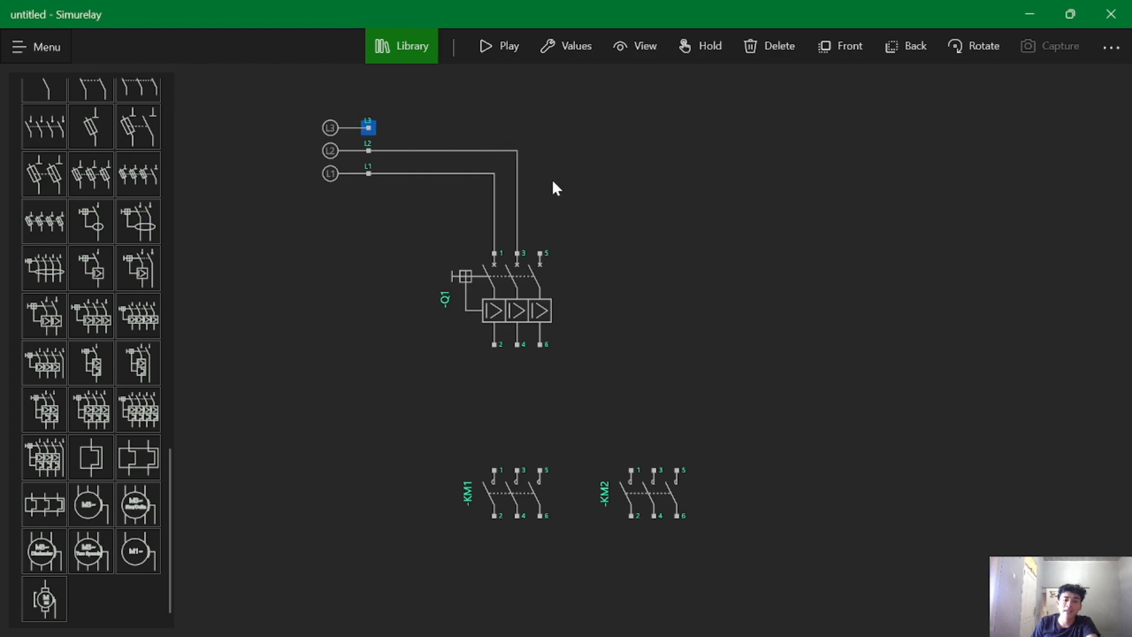
click(540, 254)
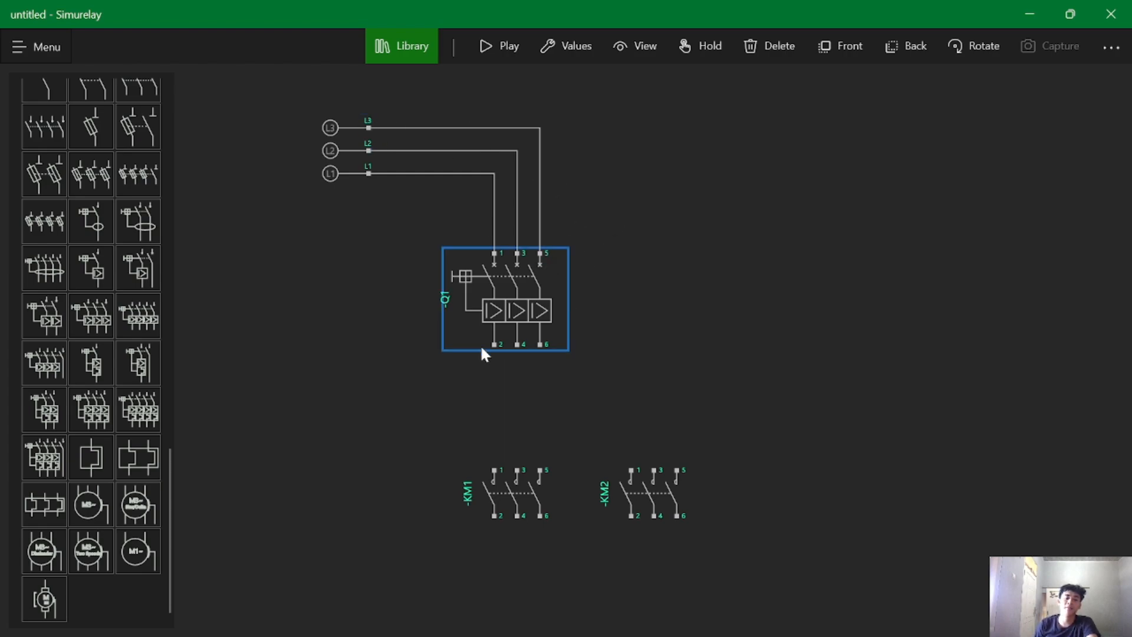
- Wire Q1 output terminals 2, 4 and 6 straight down to KM1 terminals 1, 3 and 5
scroll(605, 378, down, 1)
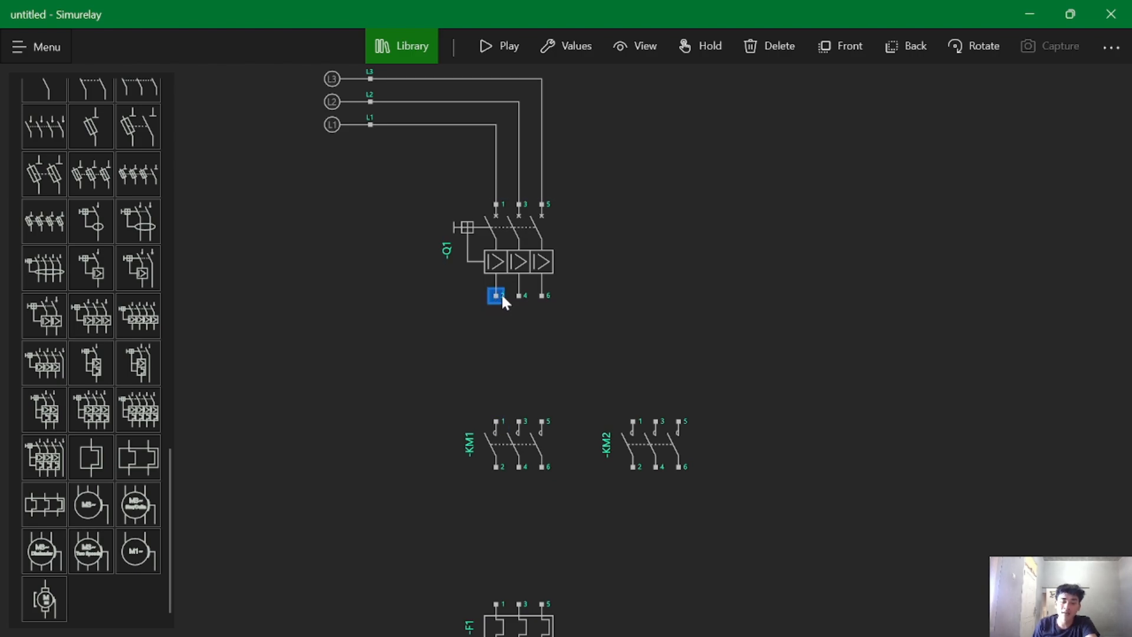
click(496, 422)
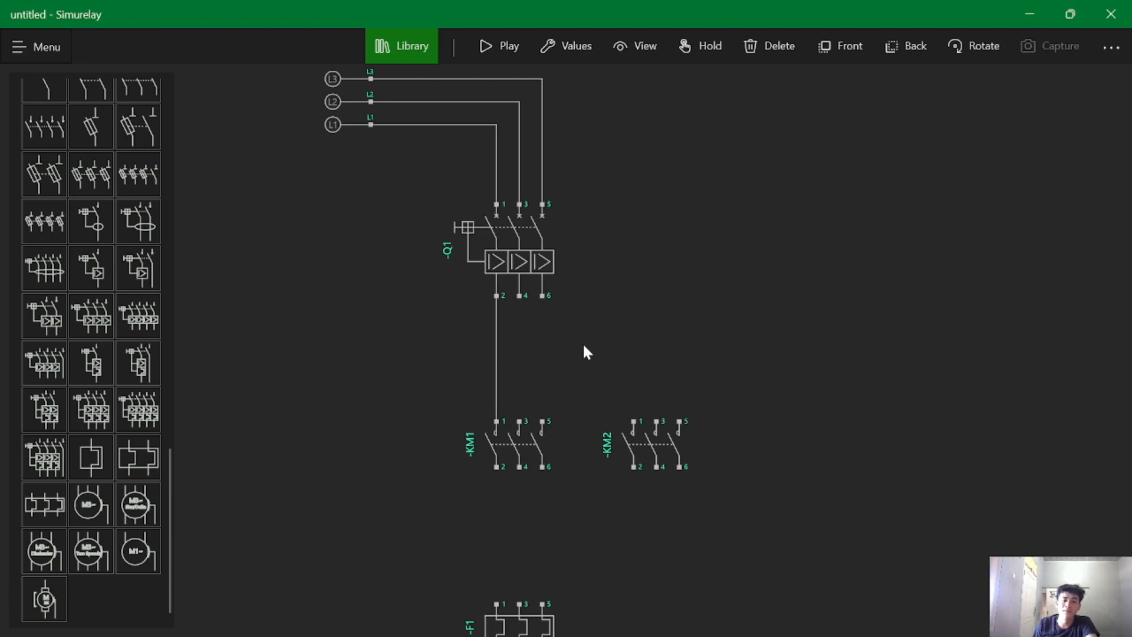
click(519, 422)
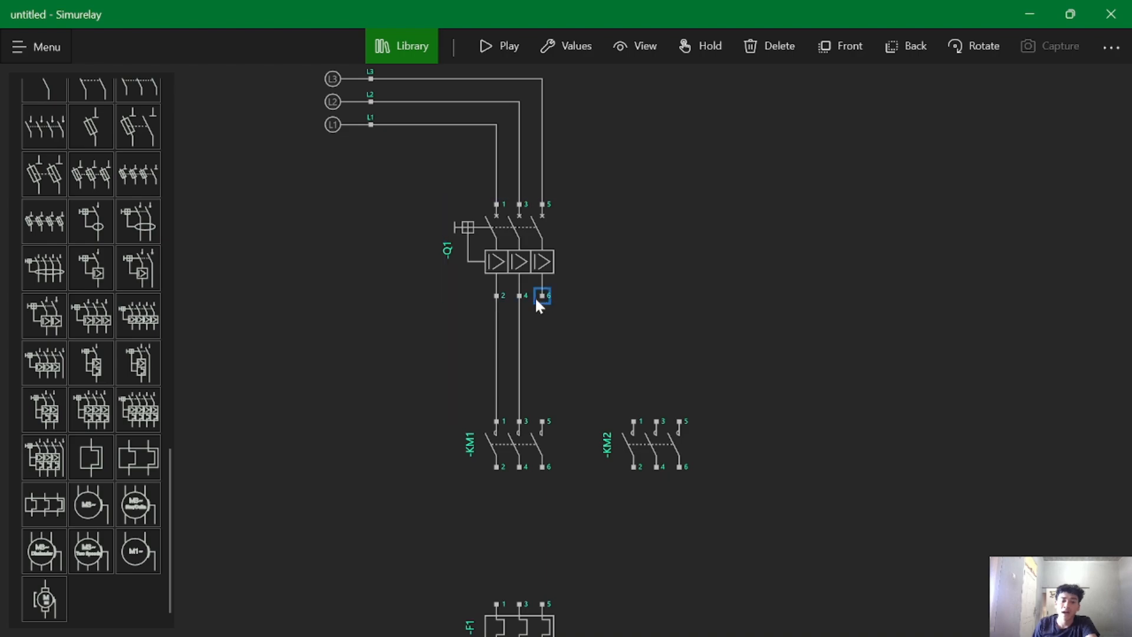
click(541, 422)
- Wire KM1 upper terminals 1, 3 and 5 across to the matching KM2 terminals 1, 3 and 5
scroll(579, 312, down, 1)
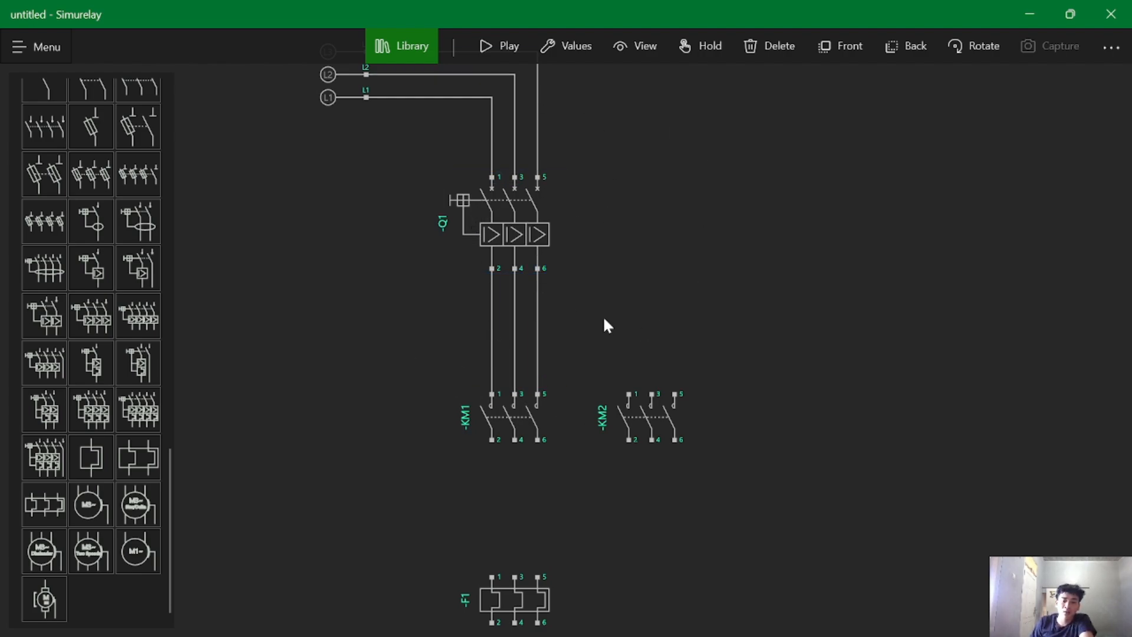
scroll(531, 473, down, 1)
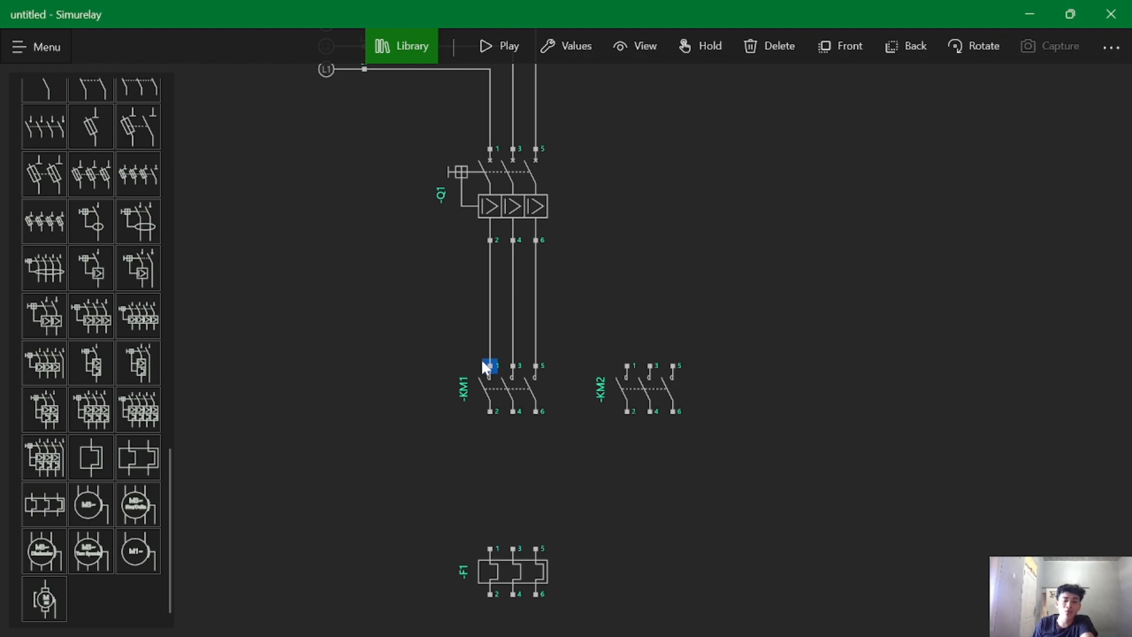
click(627, 366)
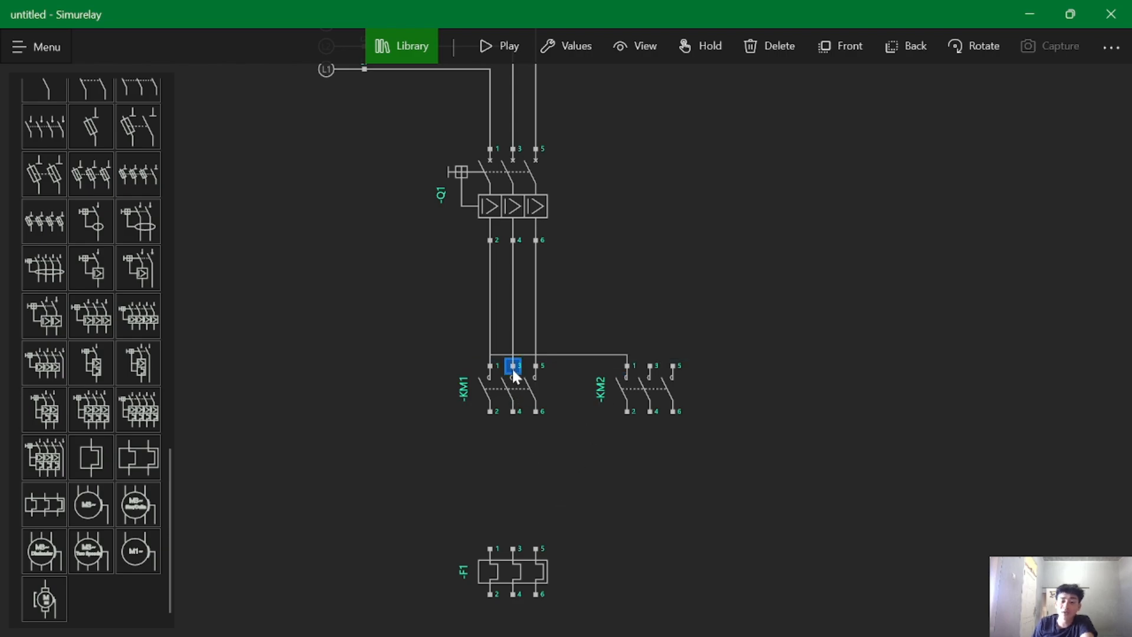
click(652, 364)
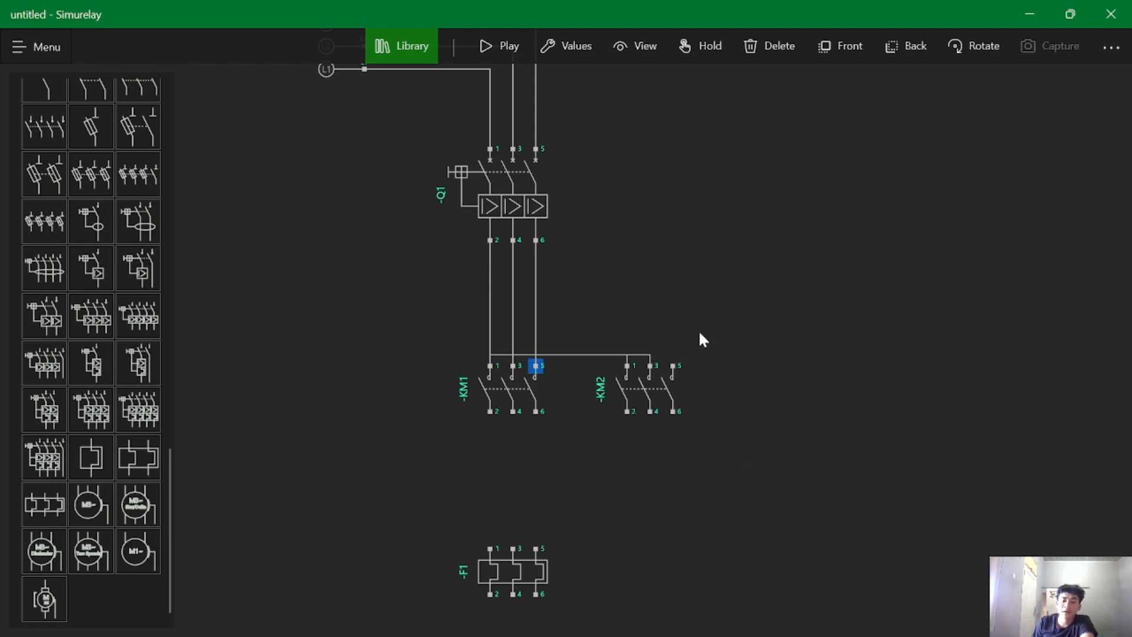
click(675, 365)
- Examine the overlapping wires that join the upper terminals of KM1 and KM2
scroll(575, 386, up, 5)
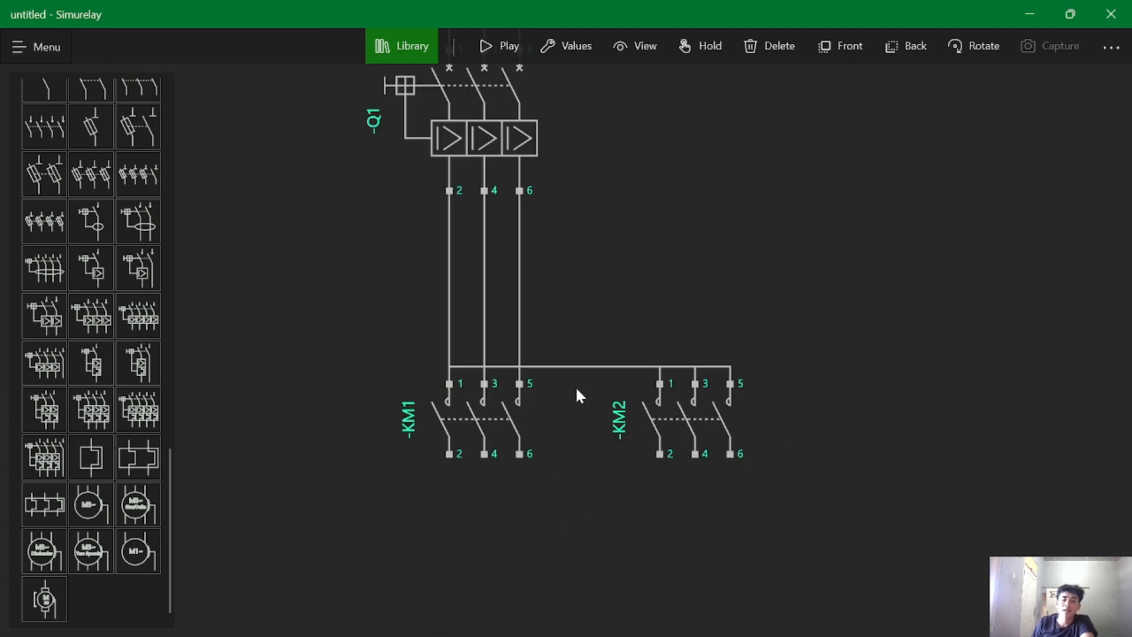
scroll(576, 387, up, 3)
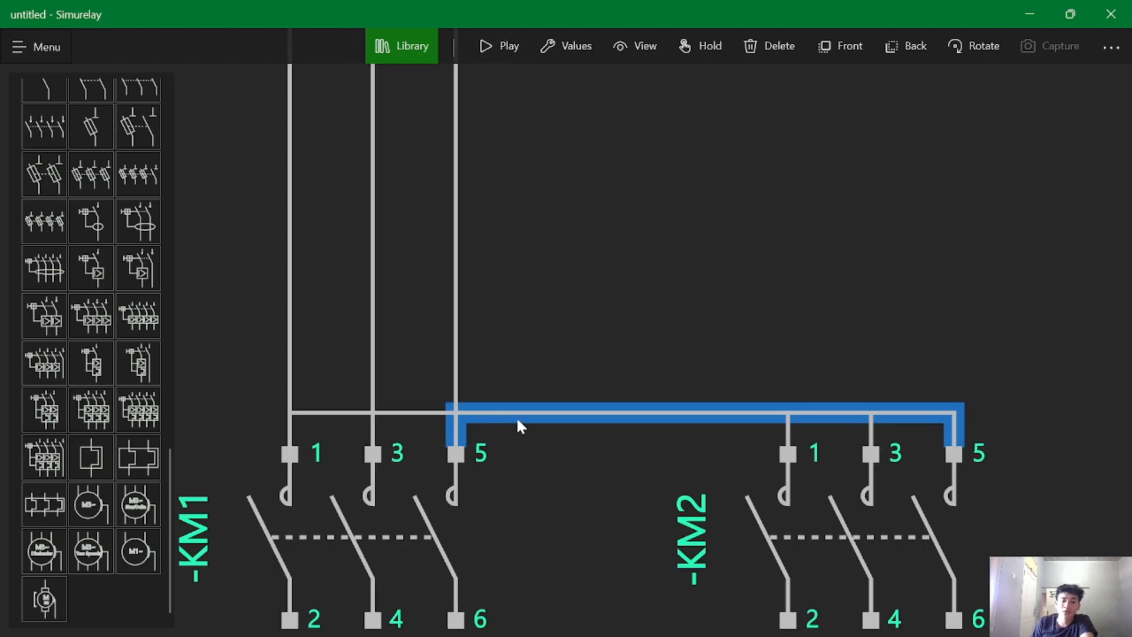
scroll(538, 420, down, 3)
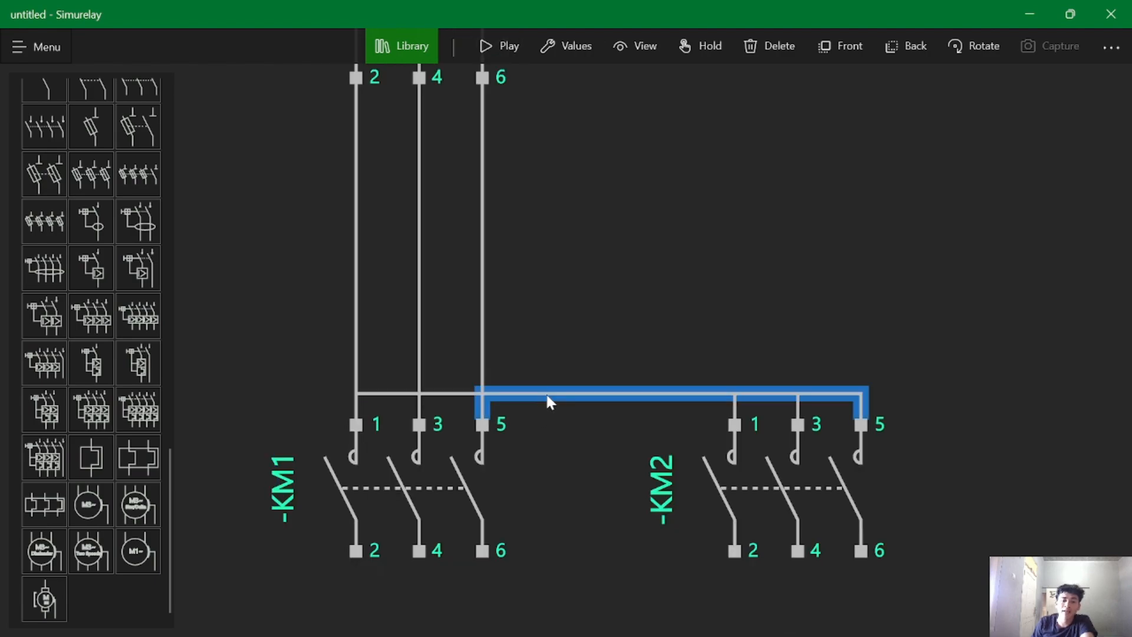
scroll(546, 391, down, 3)
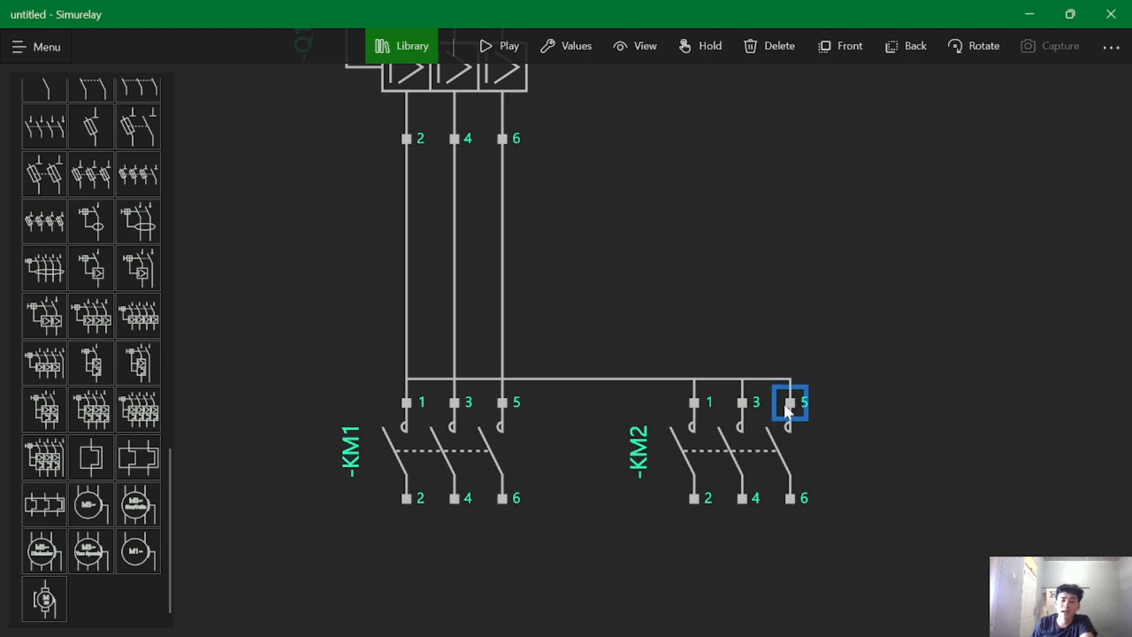
scroll(531, 384, up, 4)
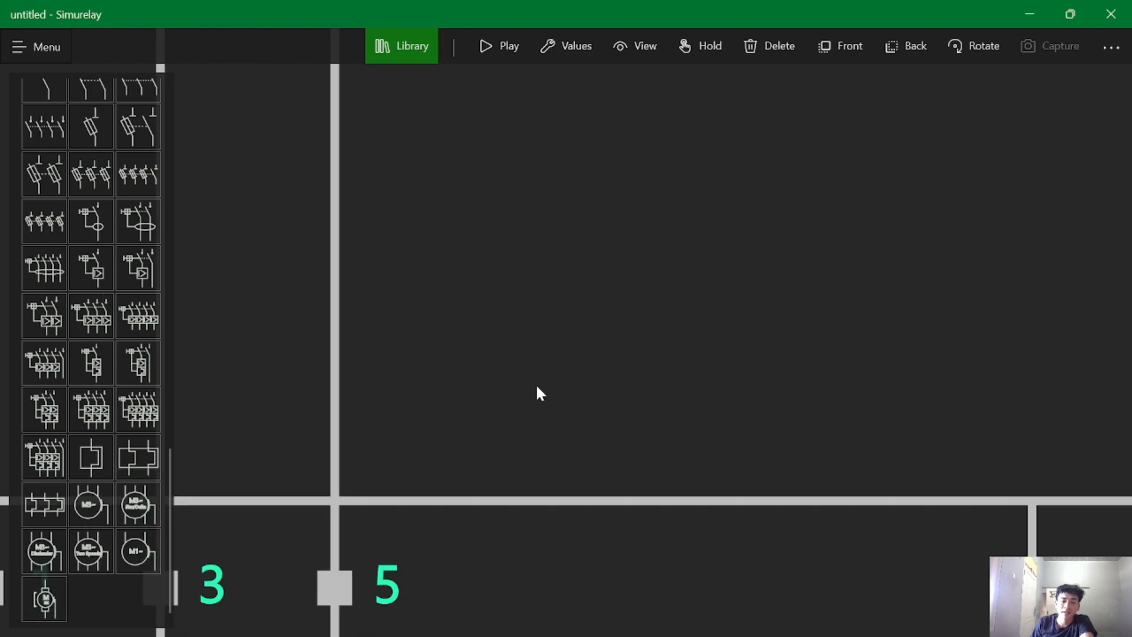
scroll(535, 384, down, 5)
- Cross-connect the contactor outputs for phase reversal: KM2 terminal 6 to KM1 6, KM2 4 to KM1 2, and KM2 2 to KM1 4
drag(550, 525, 554, 387)
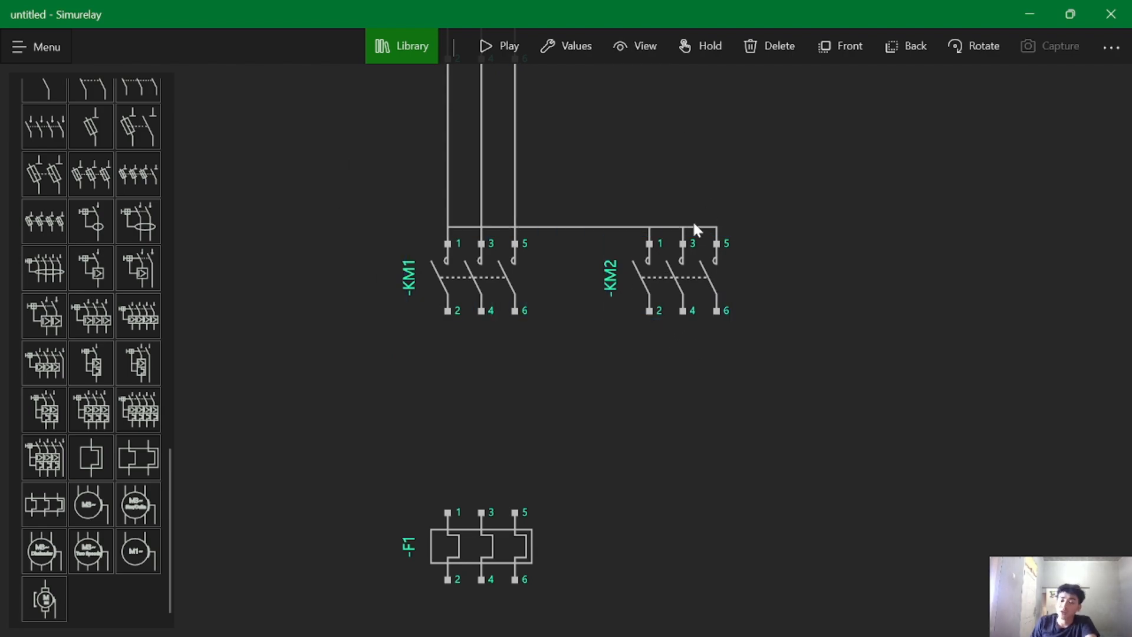
click(719, 309)
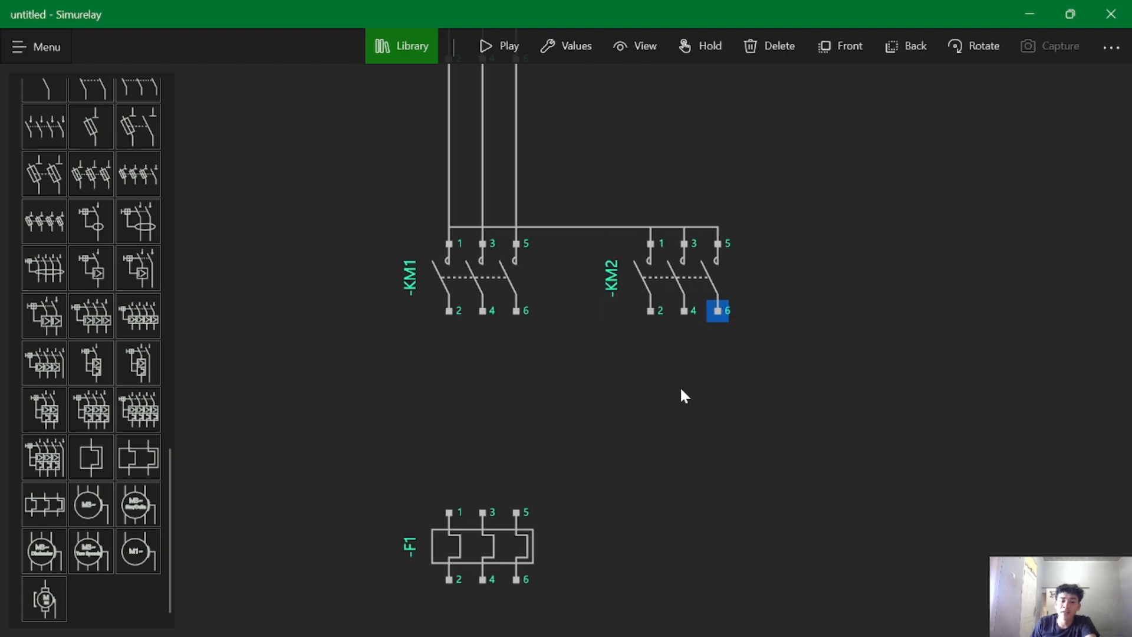
click(511, 311)
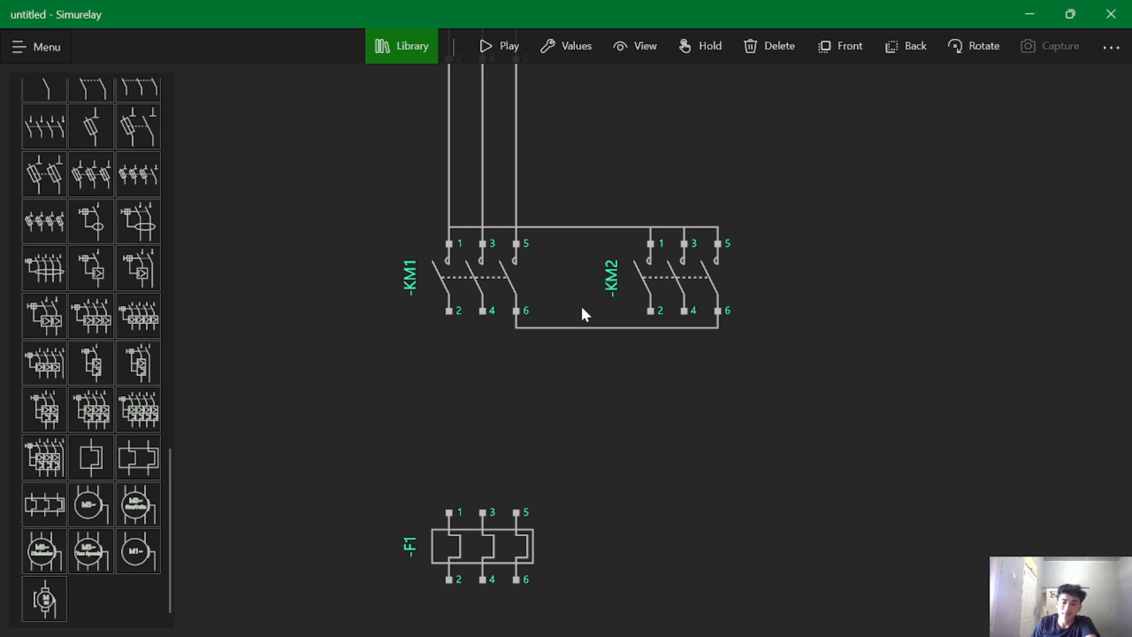
click(684, 313)
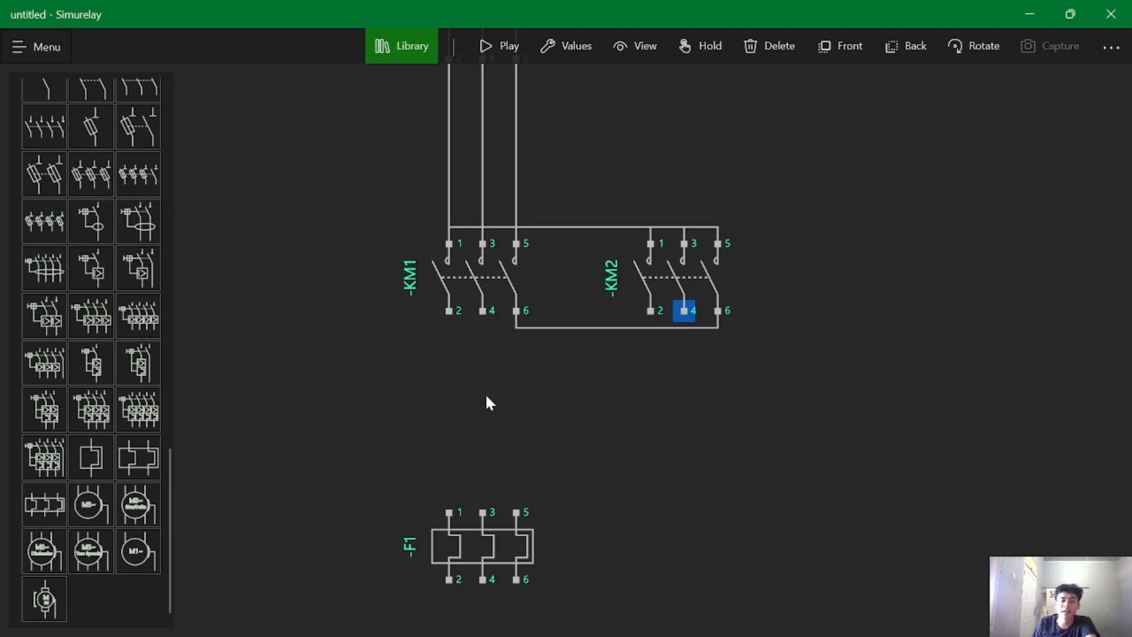
click(442, 312)
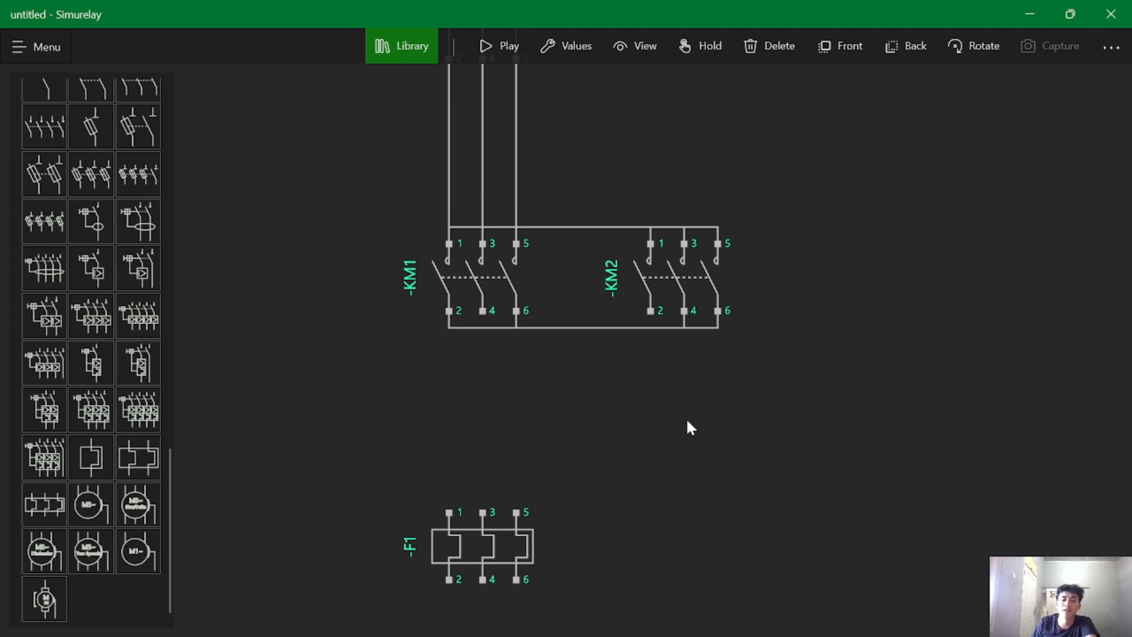
click(650, 311)
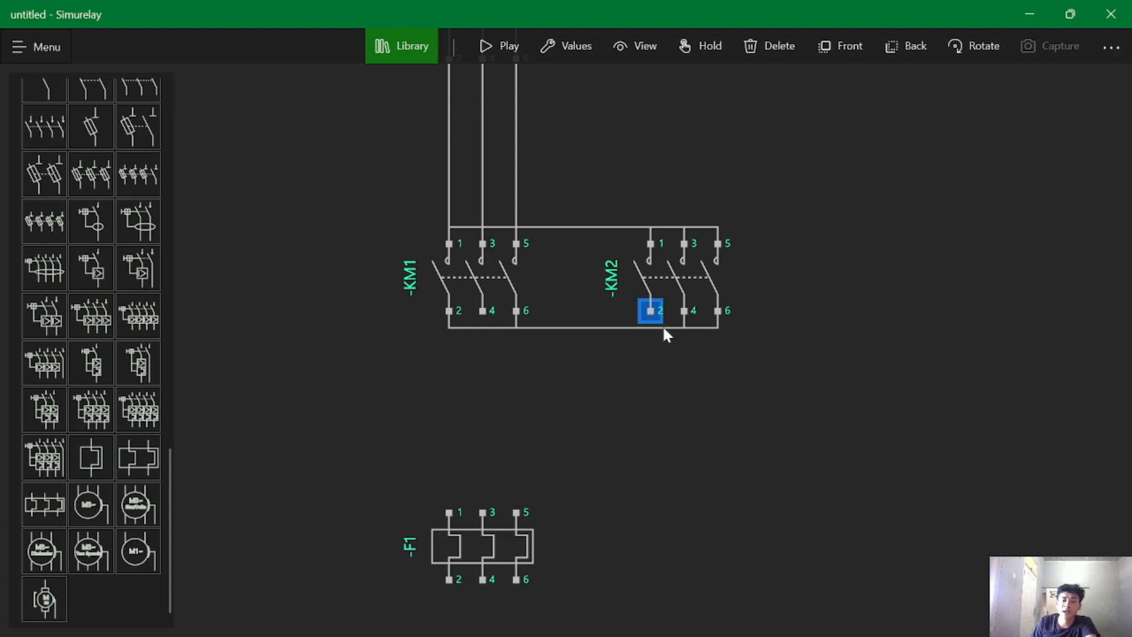
click(481, 312)
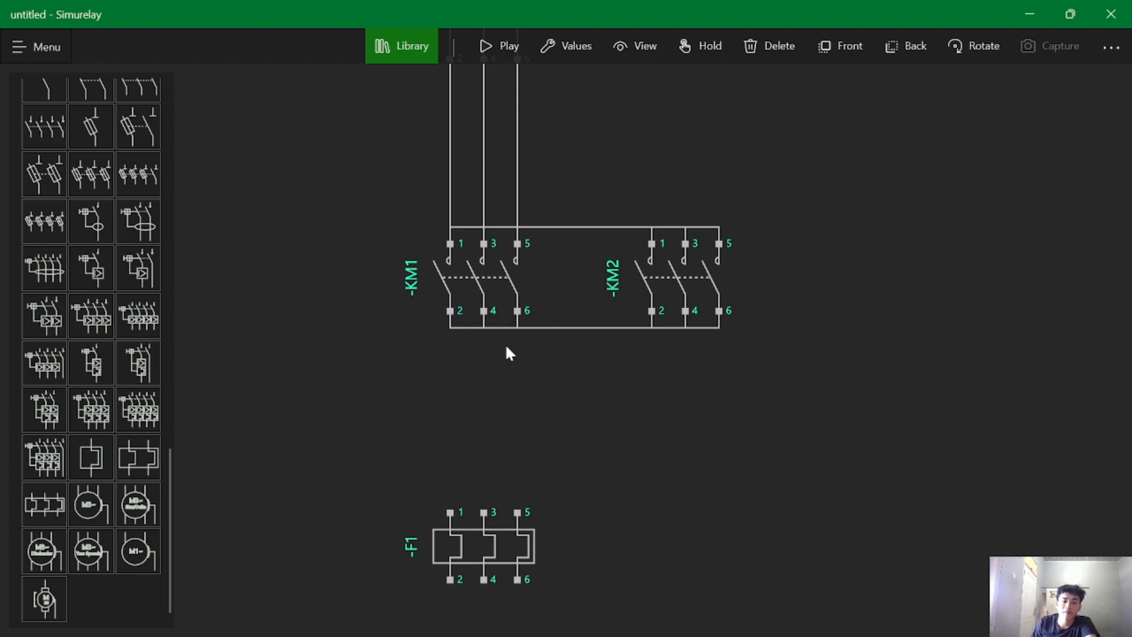
- Wire KM1 terminal 2 down to terminal 1 of the F1 overload relay
click(452, 312)
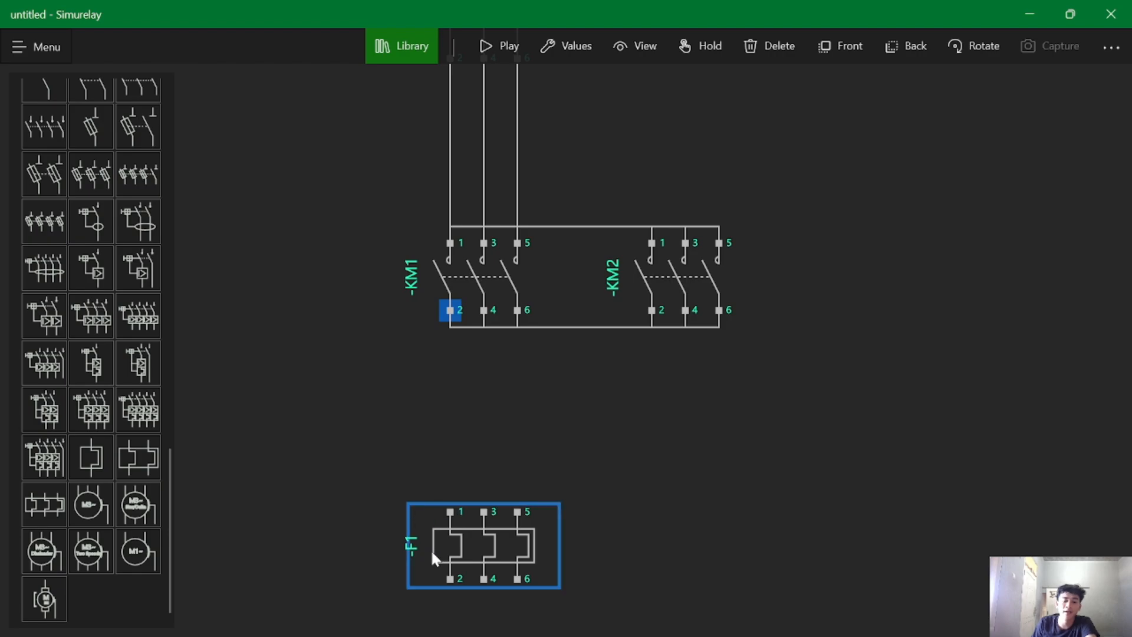
click(450, 513)
- Move the F1 overload relay and the M1 motor slightly upward, keeping both aligned beneath KM1
scroll(666, 465, down, 3)
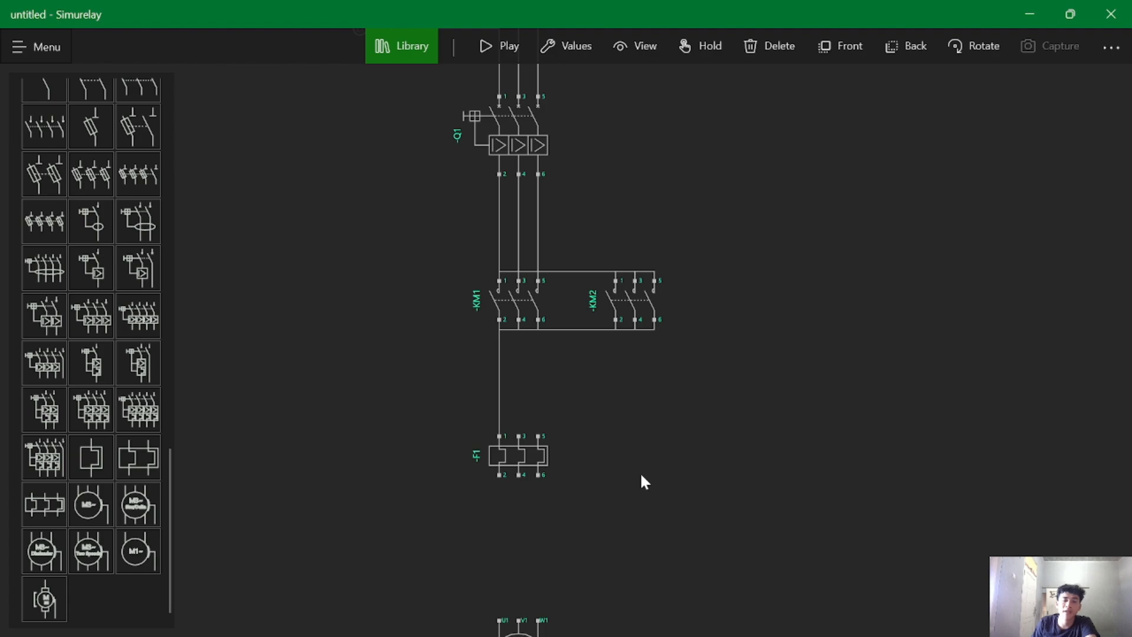
scroll(642, 479, up, 1)
drag(533, 480, 522, 466)
scroll(546, 479, down, 1)
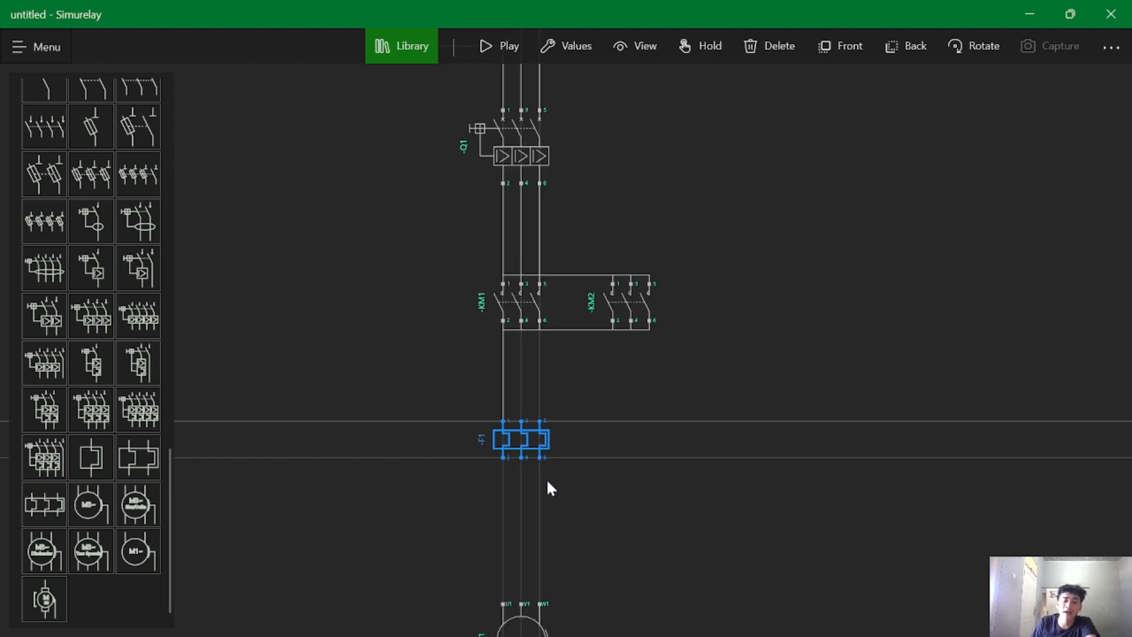
drag(535, 595, 528, 596)
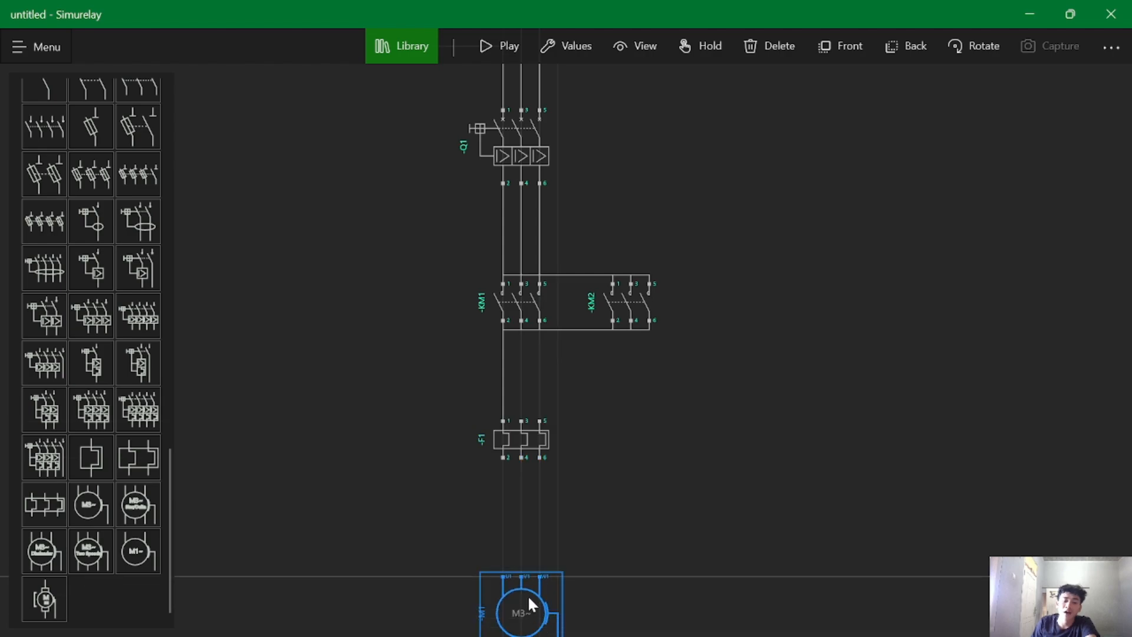
- Wire KM1 terminal 4 down to F1 terminal 3 and KM1 terminal 6 down to F1 terminal 5
scroll(546, 485, up, 1)
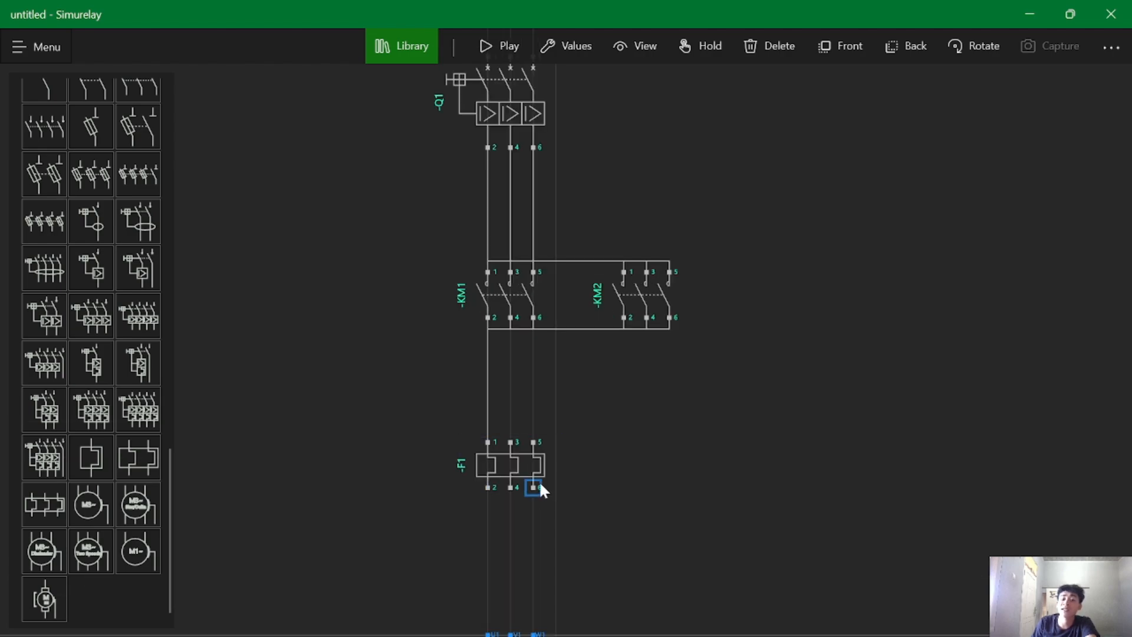
scroll(580, 478, up, 1)
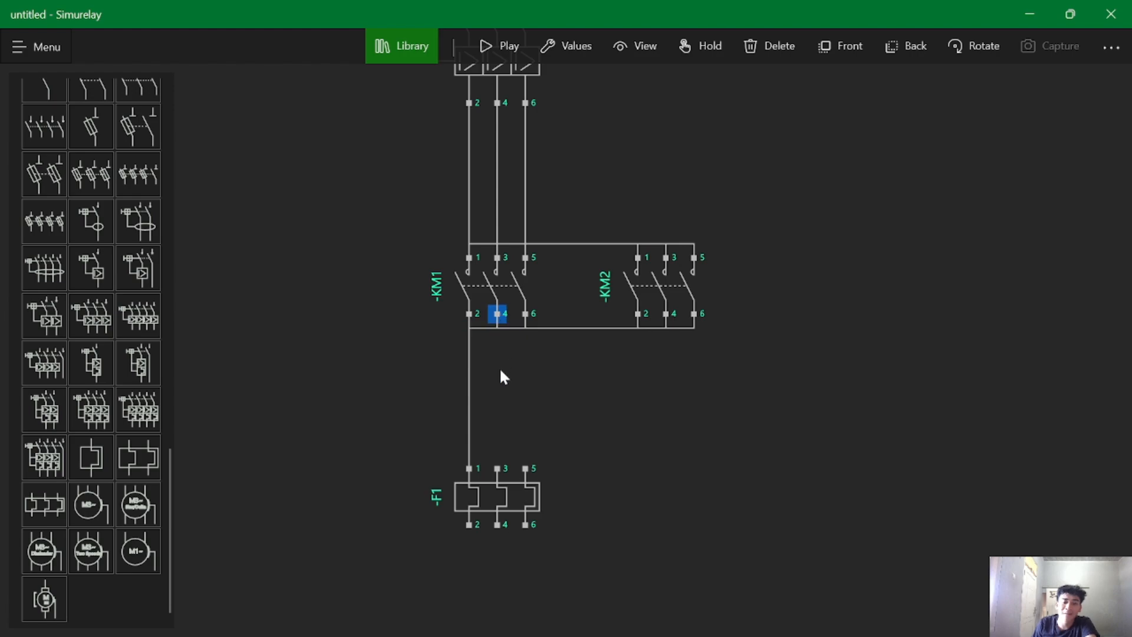
click(498, 468)
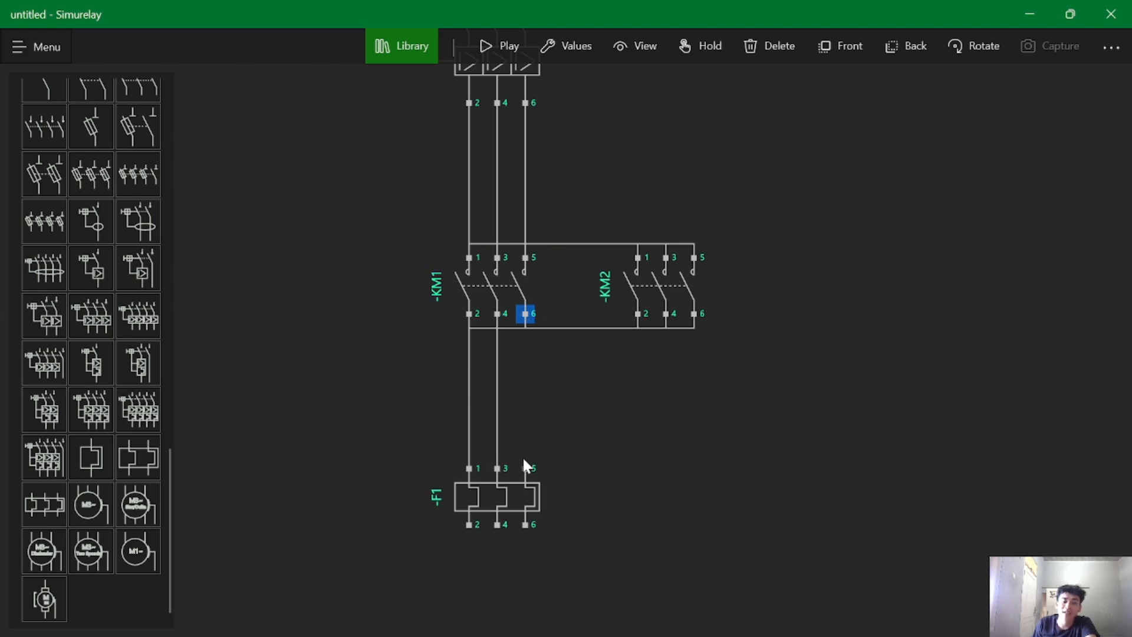
click(525, 469)
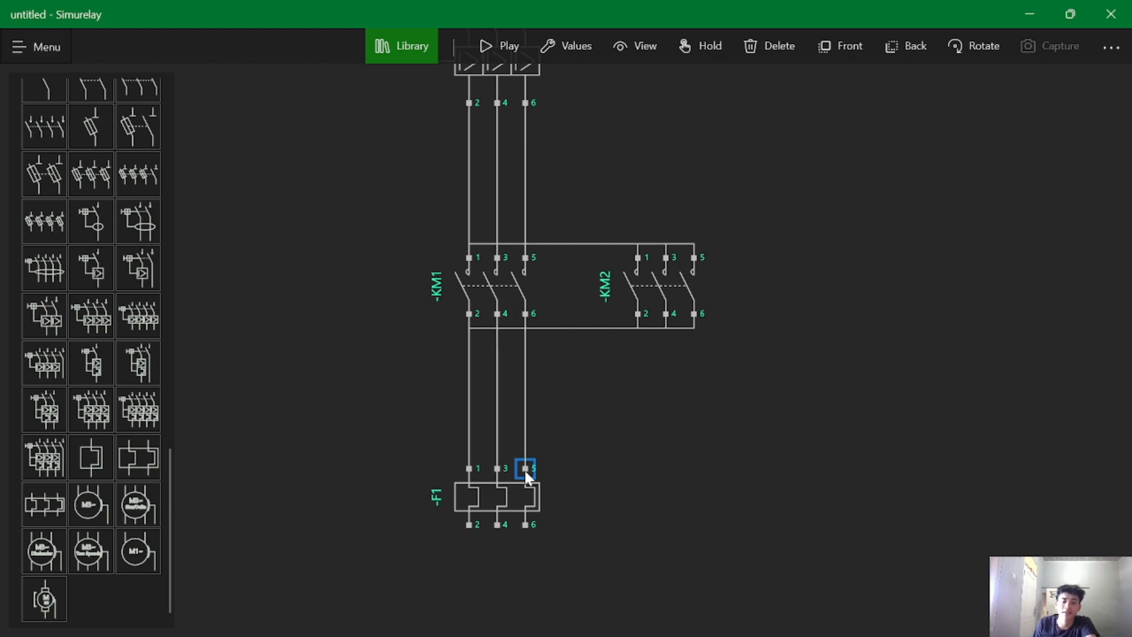
- Move the M1 motor up closer beneath F1 and wire F1 terminals 2, 4 and 6 to U1, V1 and W1
scroll(627, 566, down, 3)
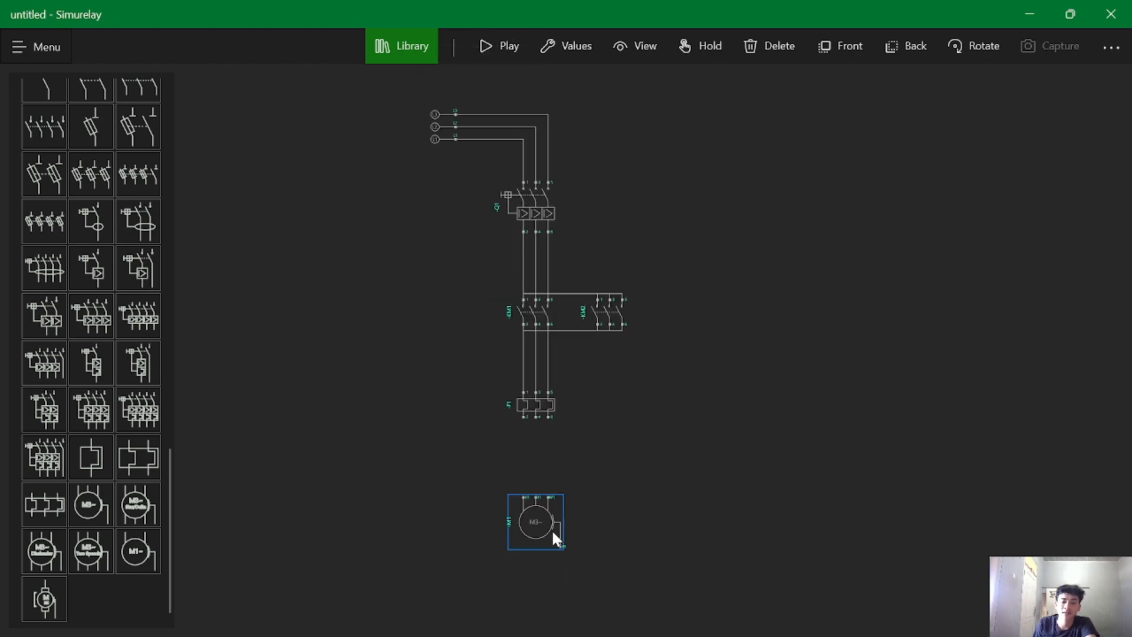
drag(551, 528, 547, 496)
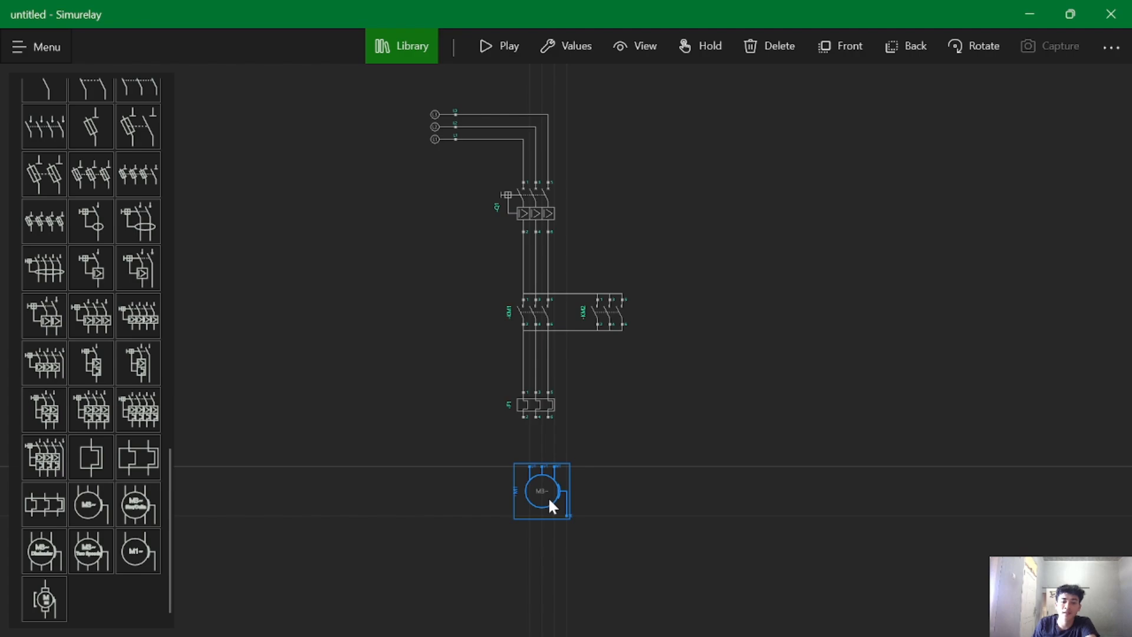
scroll(547, 496, up, 2)
drag(601, 533, 605, 369)
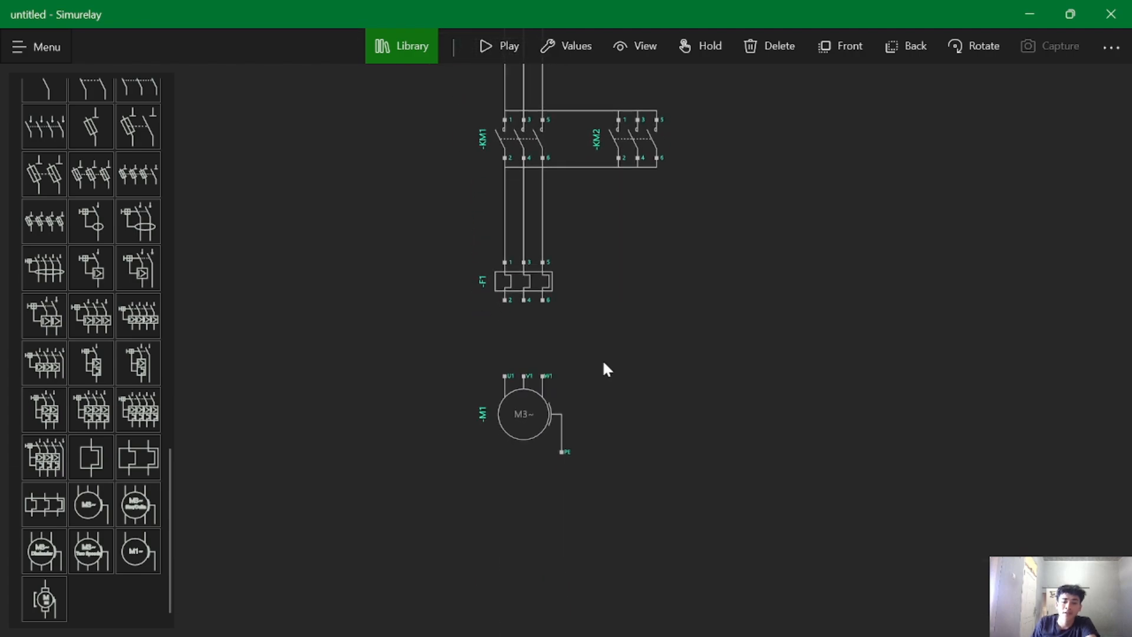
scroll(607, 366, up, 2)
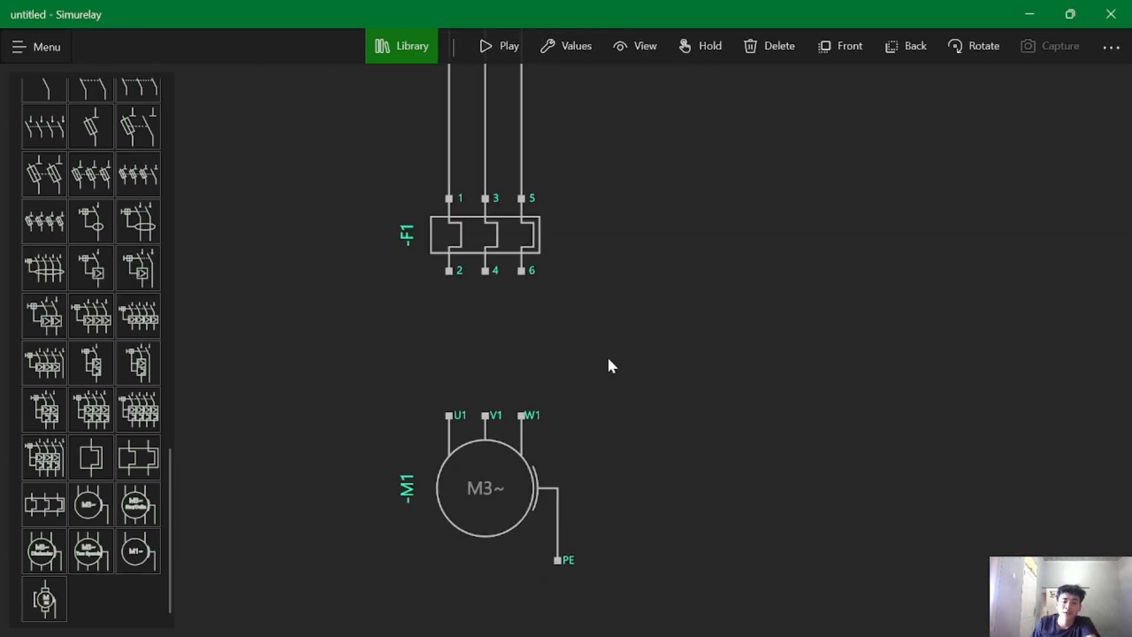
click(448, 270)
click(445, 422)
click(482, 281)
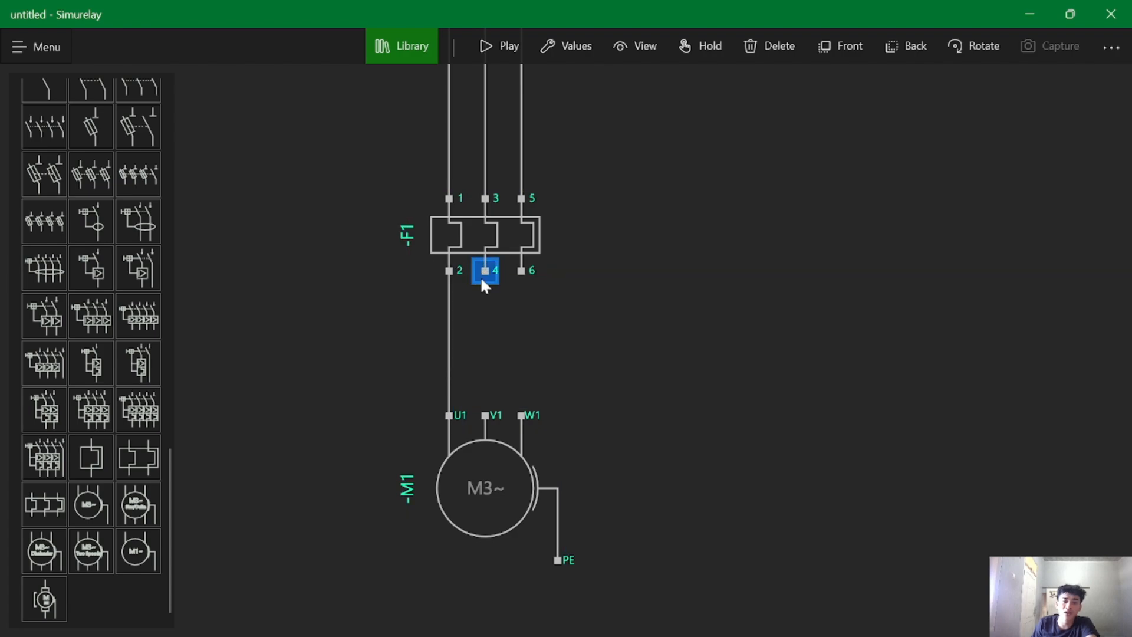
click(484, 420)
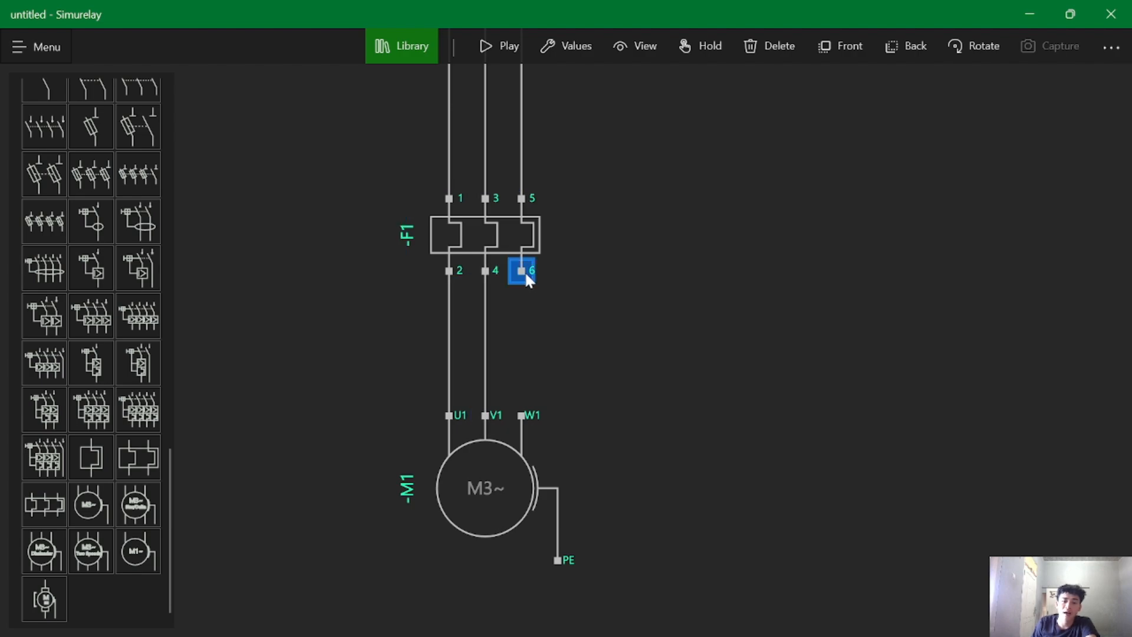
click(522, 417)
- Place a PE earth symbol below and left of the motor, rotated to horizontal, and wire it to M1's PE terminal
scroll(537, 398, down, 1)
scroll(112, 281, up, 10)
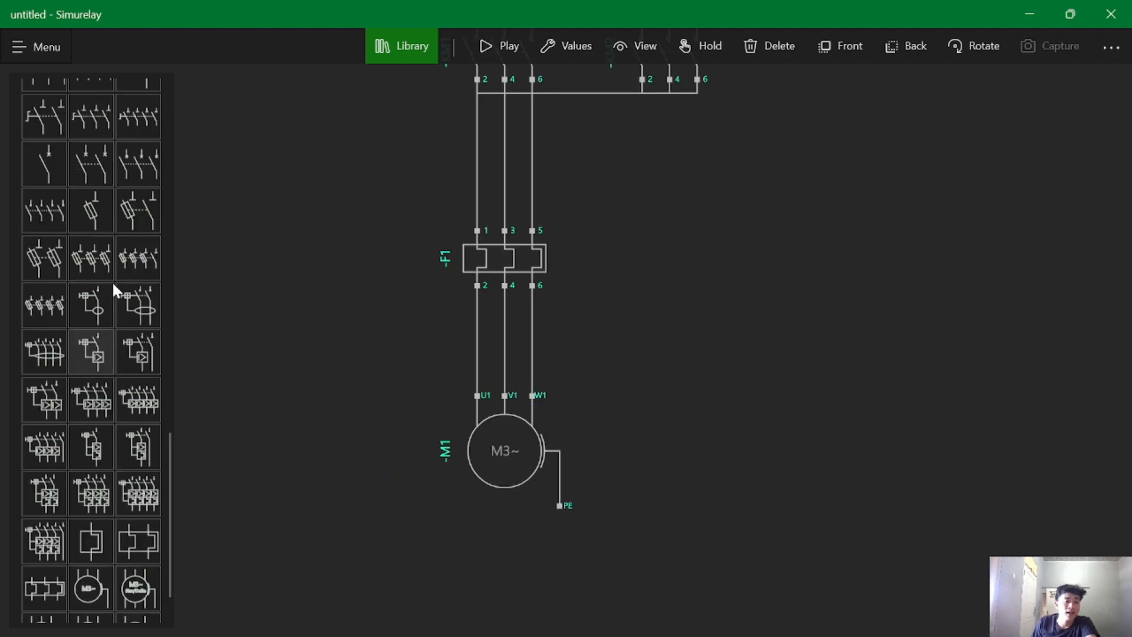
scroll(112, 282, up, 8)
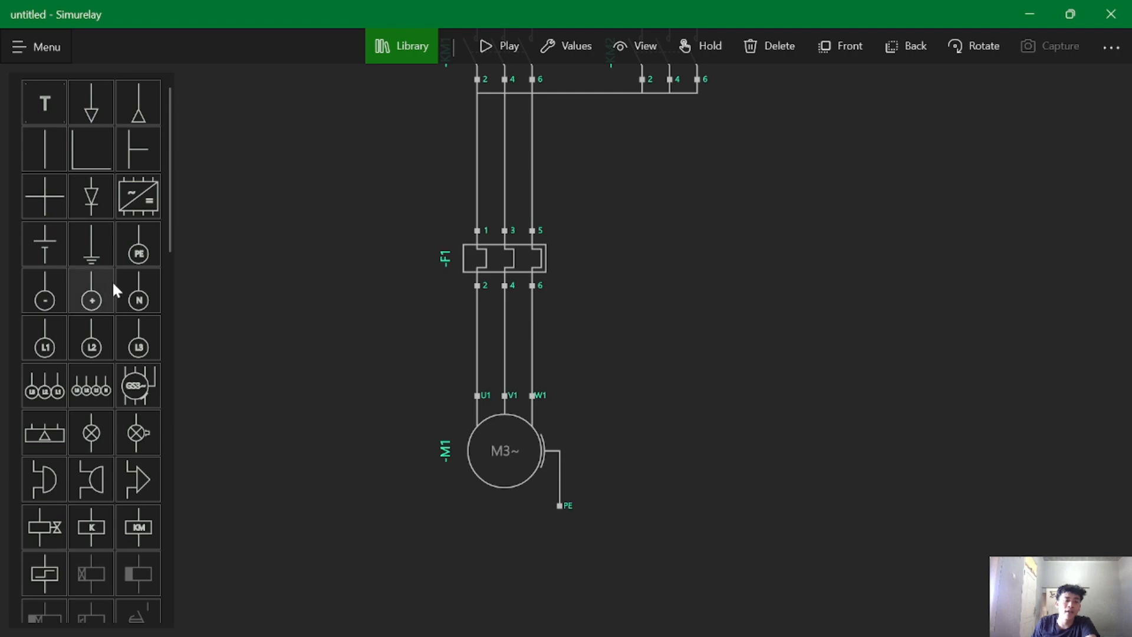
click(142, 252)
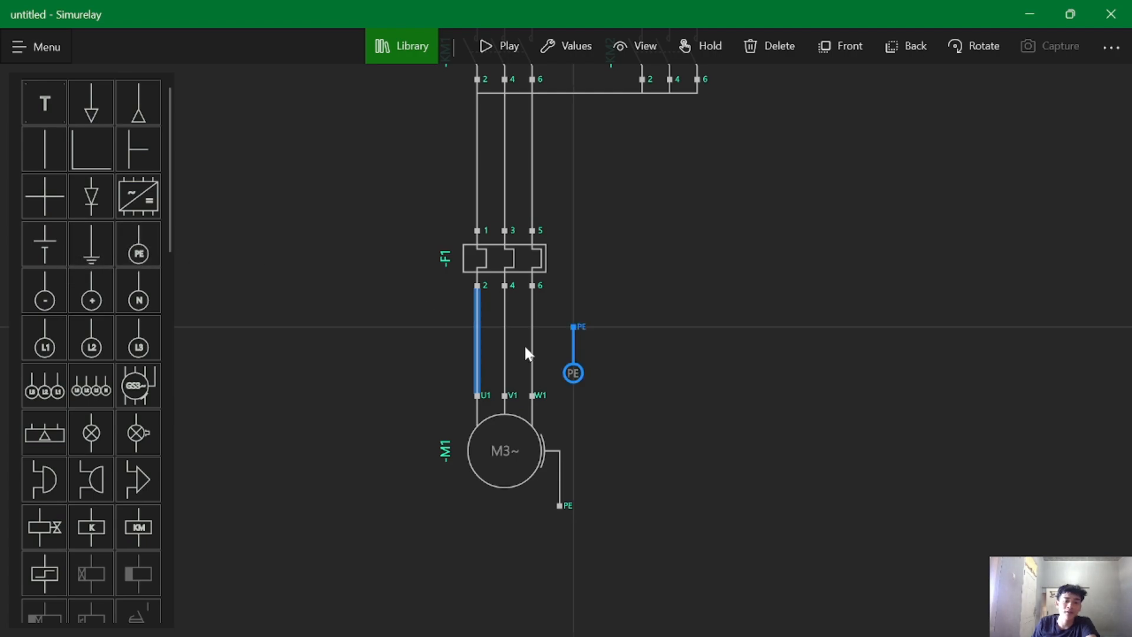
drag(563, 362, 384, 536)
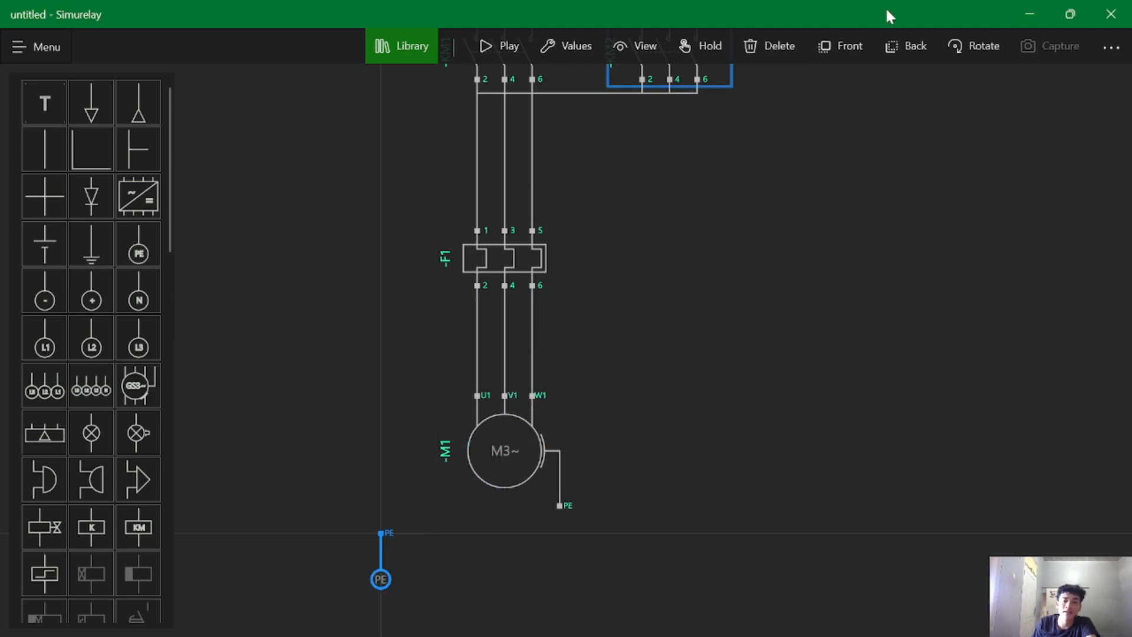
click(970, 52)
click(407, 560)
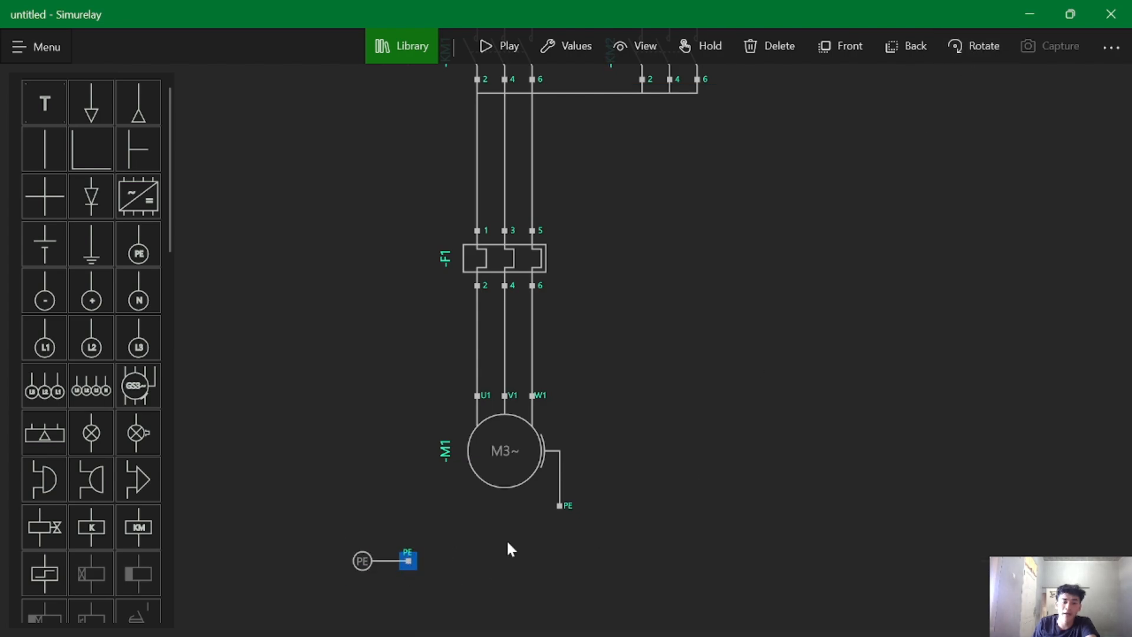
click(559, 505)
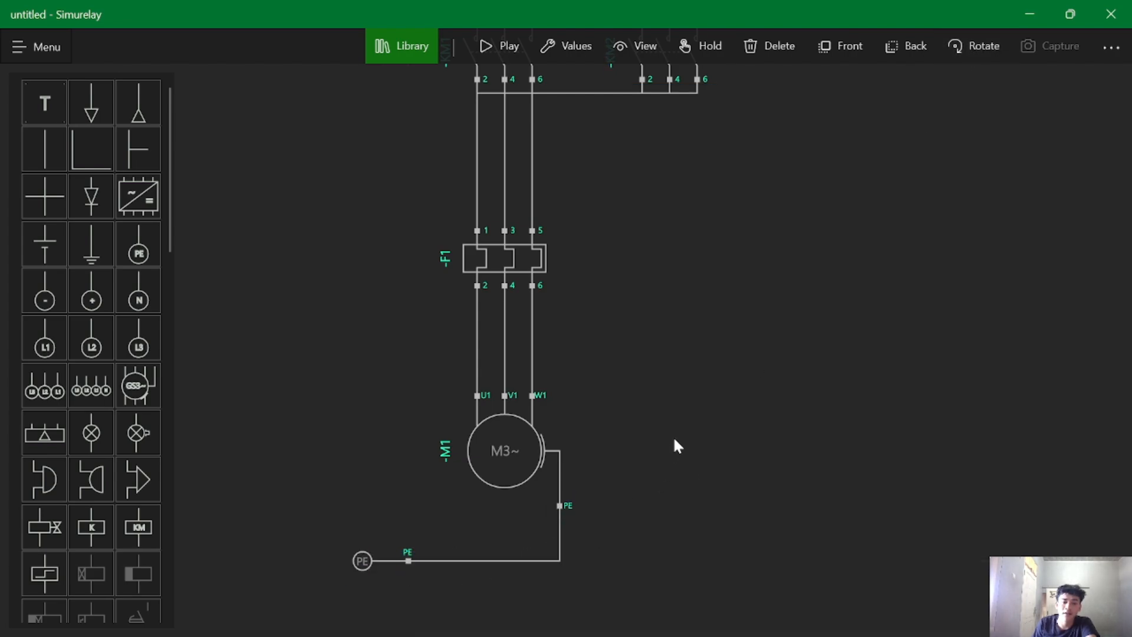
- Add a text label to the drawing in the empty area above the KM2 contactor
scroll(677, 425, down, 3)
drag(672, 290, 661, 418)
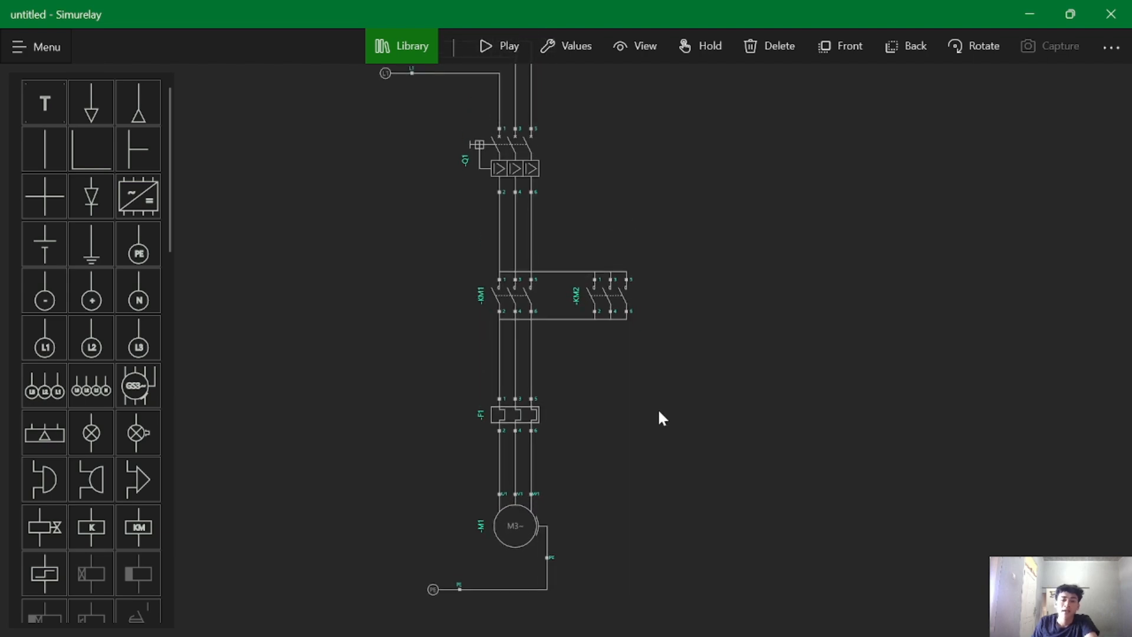
scroll(673, 334, down, 2)
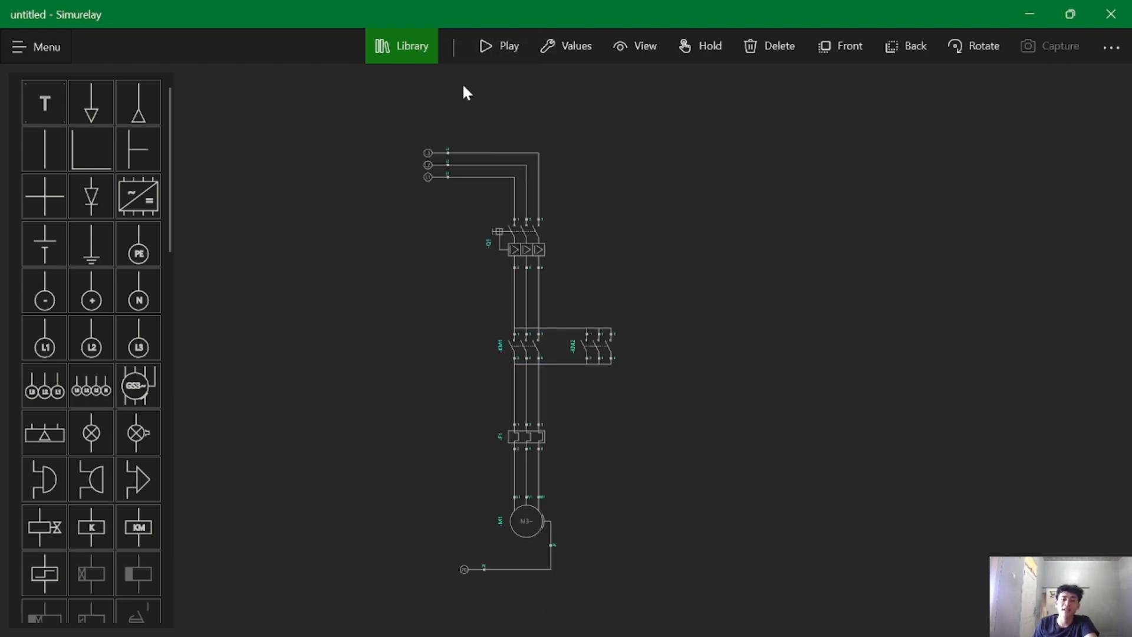
scroll(117, 422, down, 10)
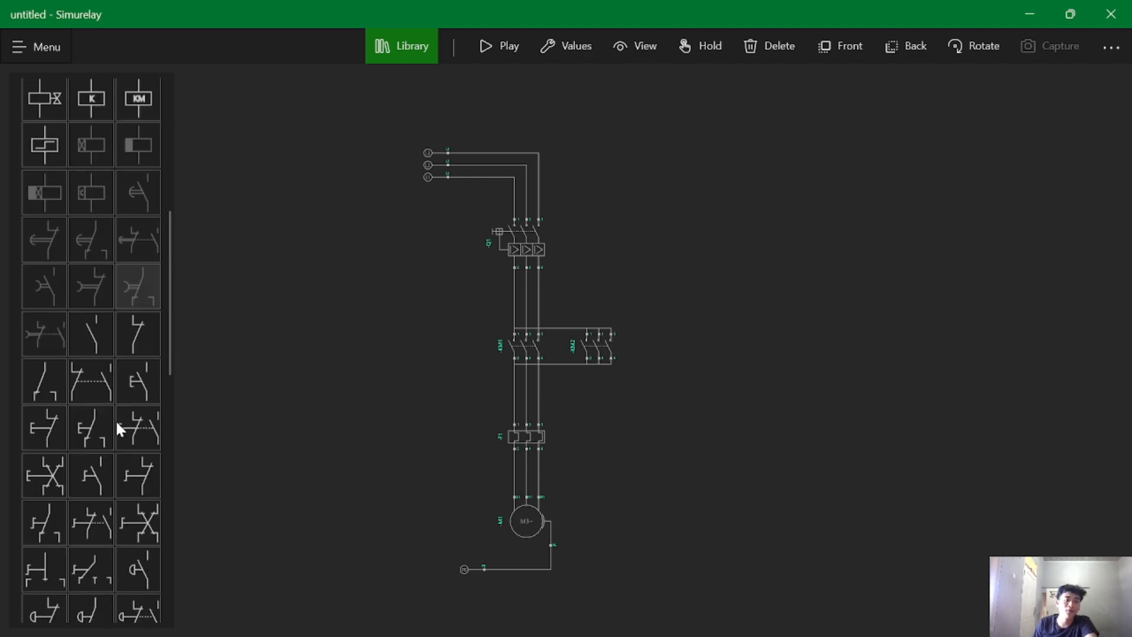
scroll(116, 419, up, 10)
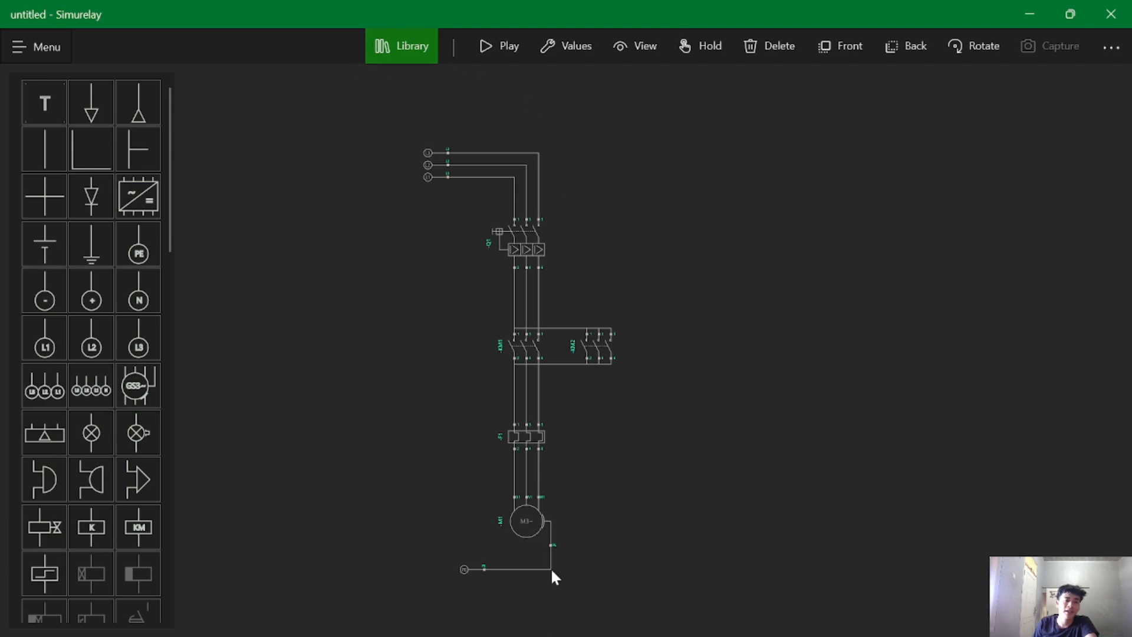
click(37, 99)
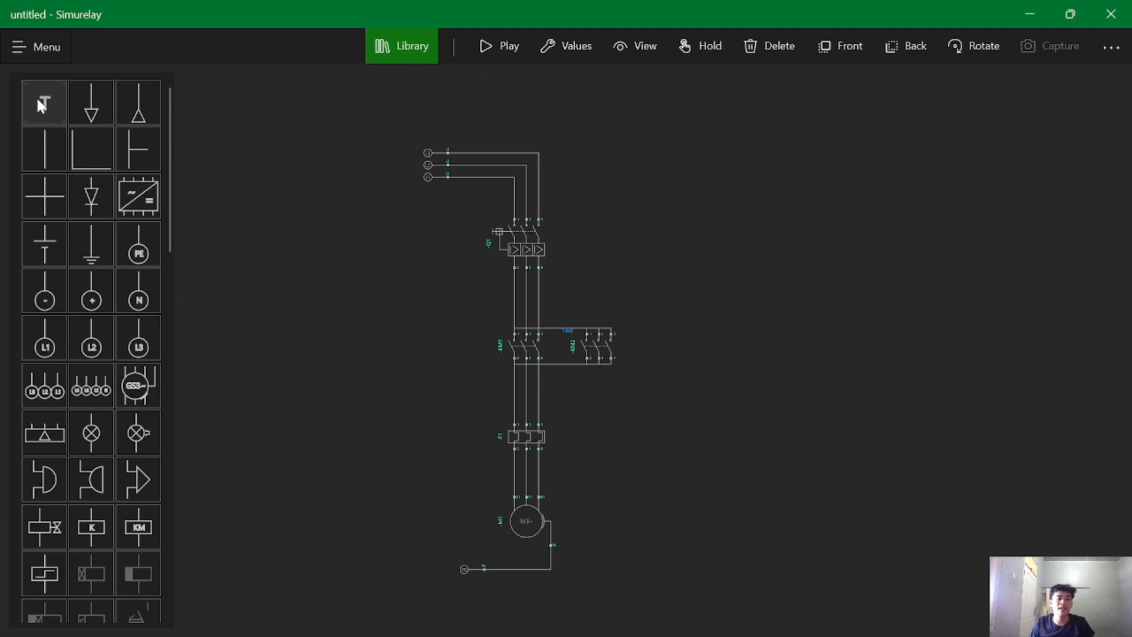
click(769, 46)
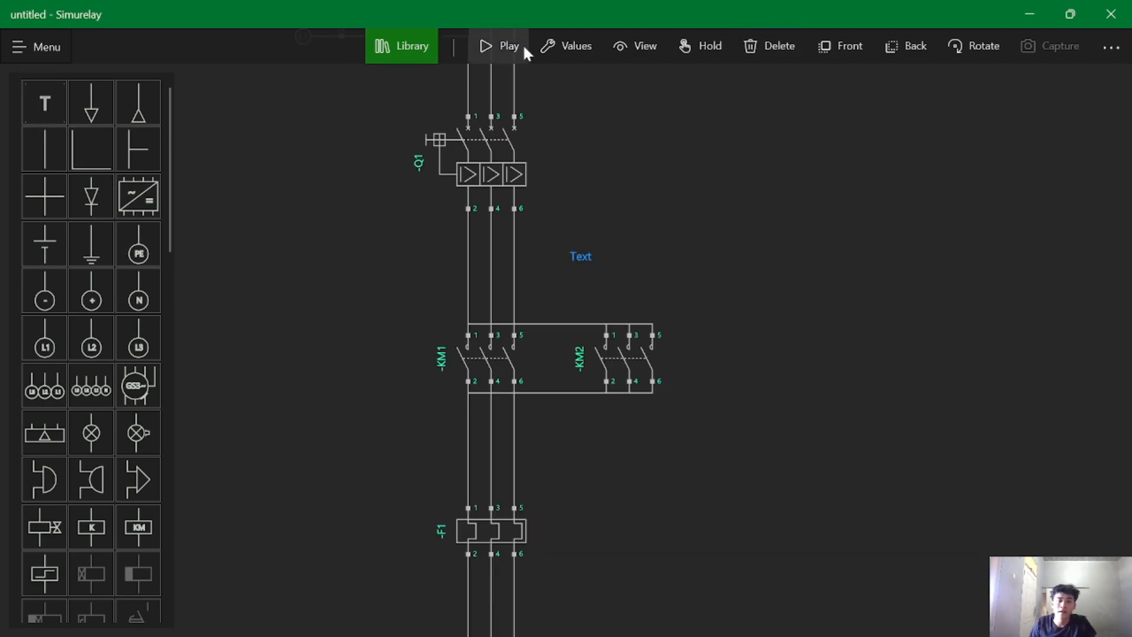
- Set the text label's content to "RANGKAIAN DAYA MOTOR 3 PHASE"
click(557, 45)
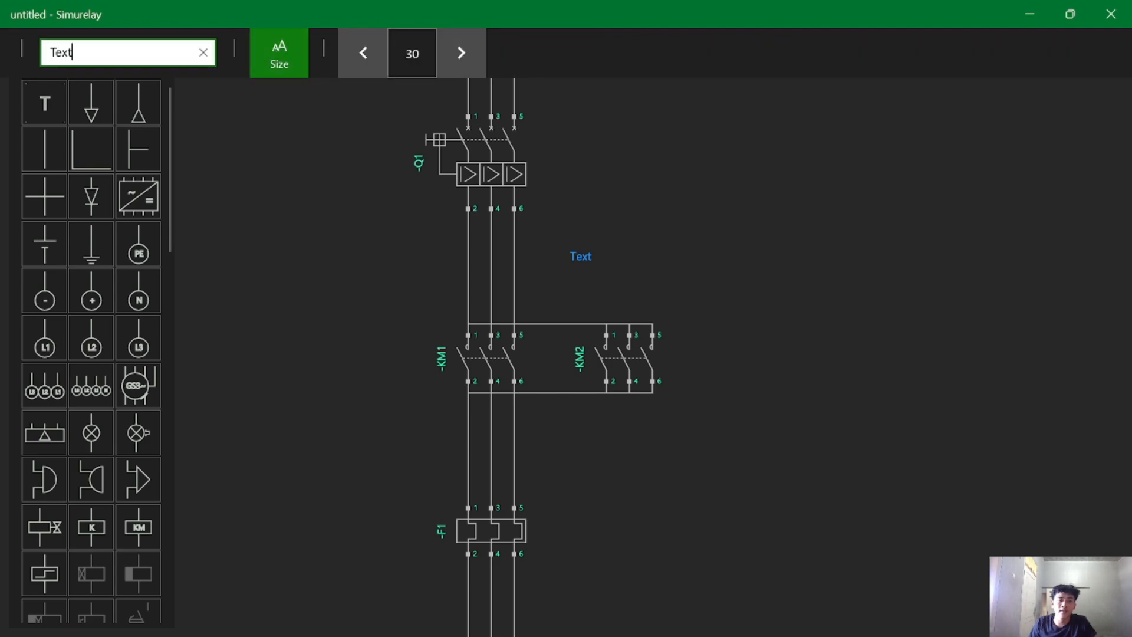
key(BackSpace)
key(BackSpace)
key(BackSpace)
key(BackSpace)
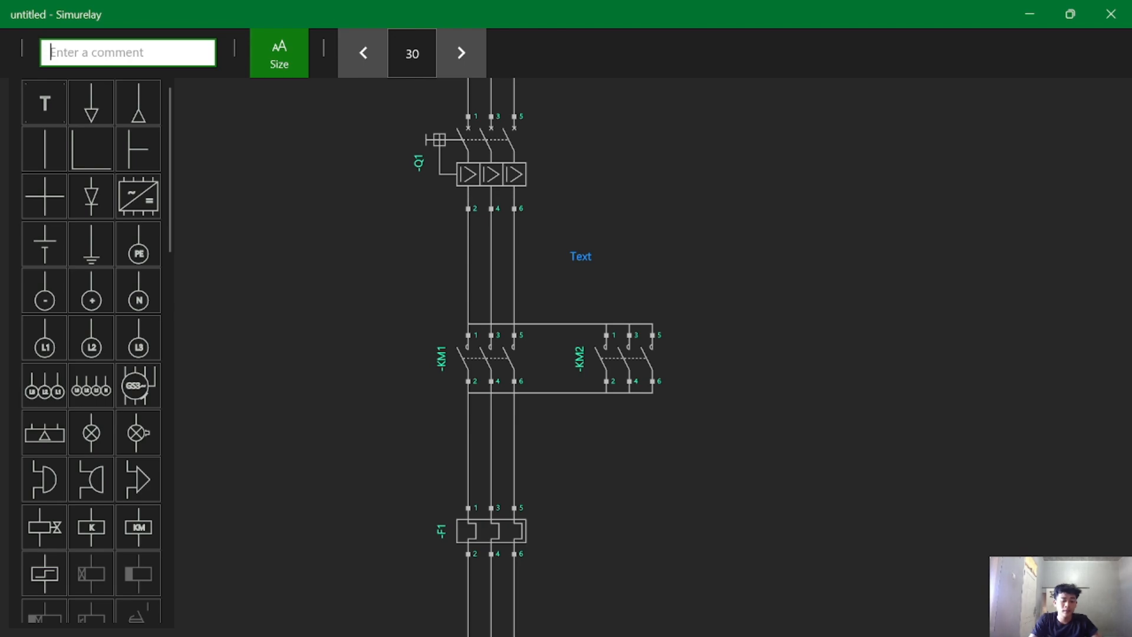
text(RANGKAIAN )
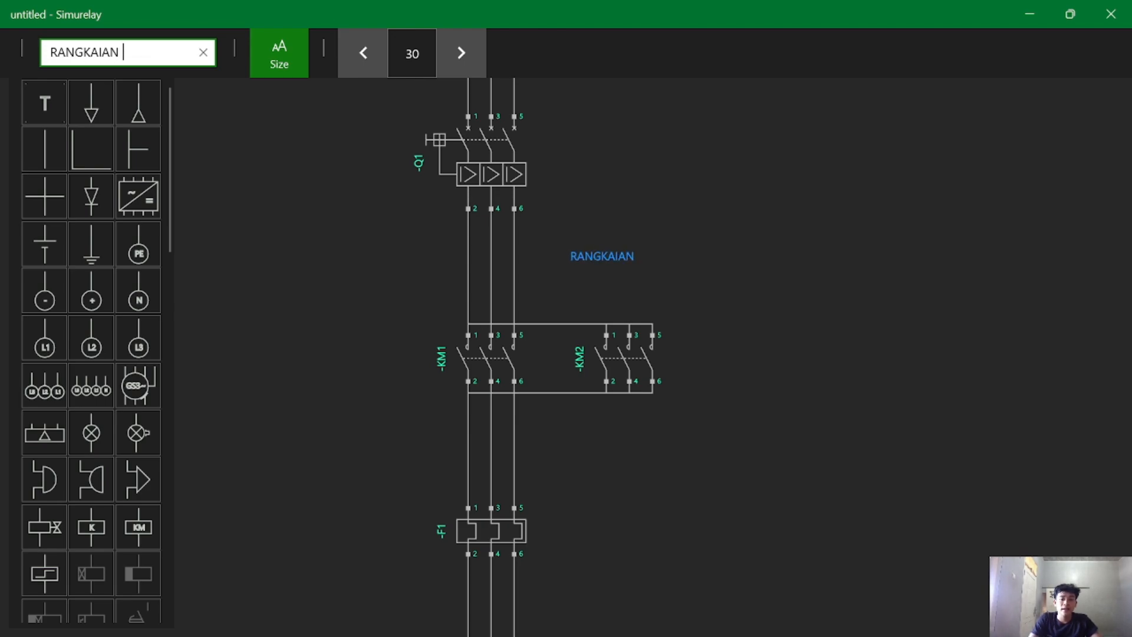
text(DAYA MOTORT)
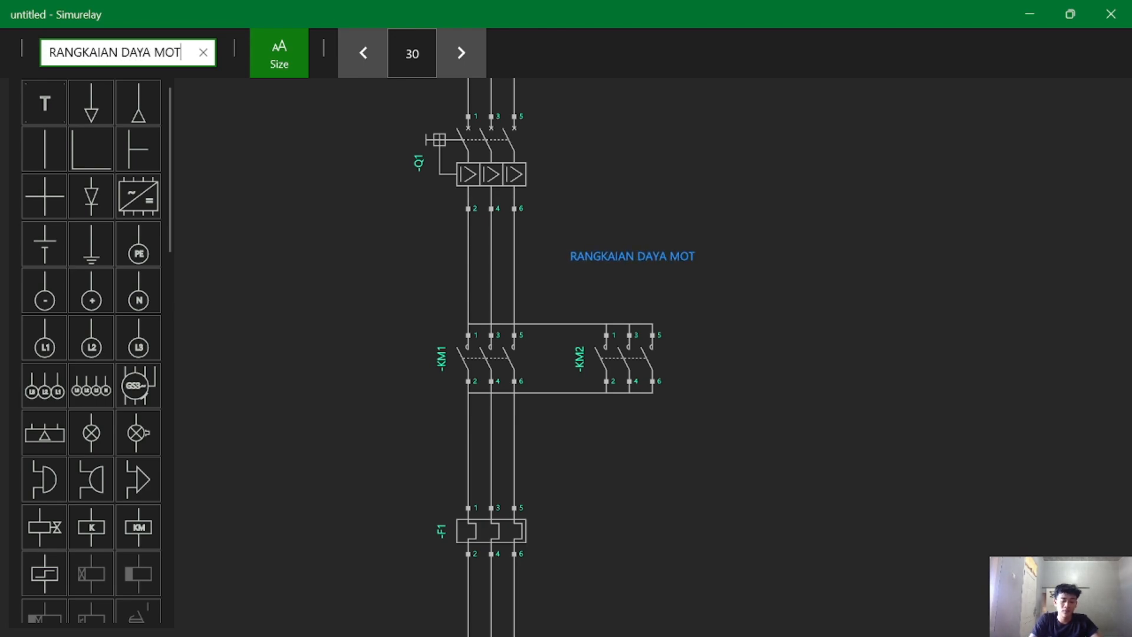
key(BackSpace)
key(BackSpace)
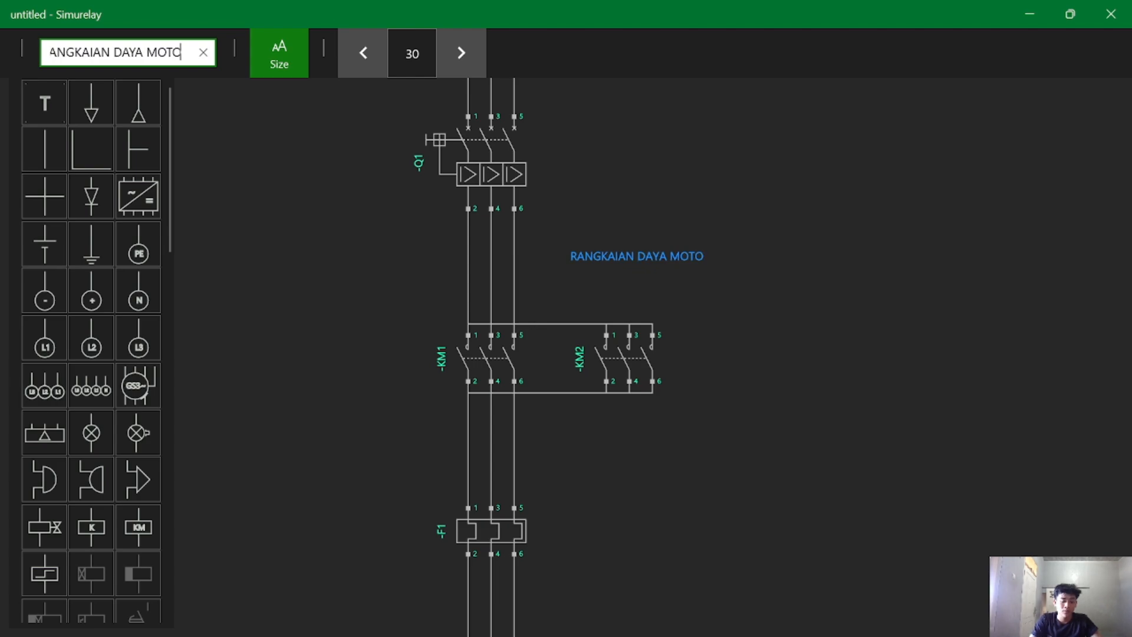
text(R 3 PHASE)
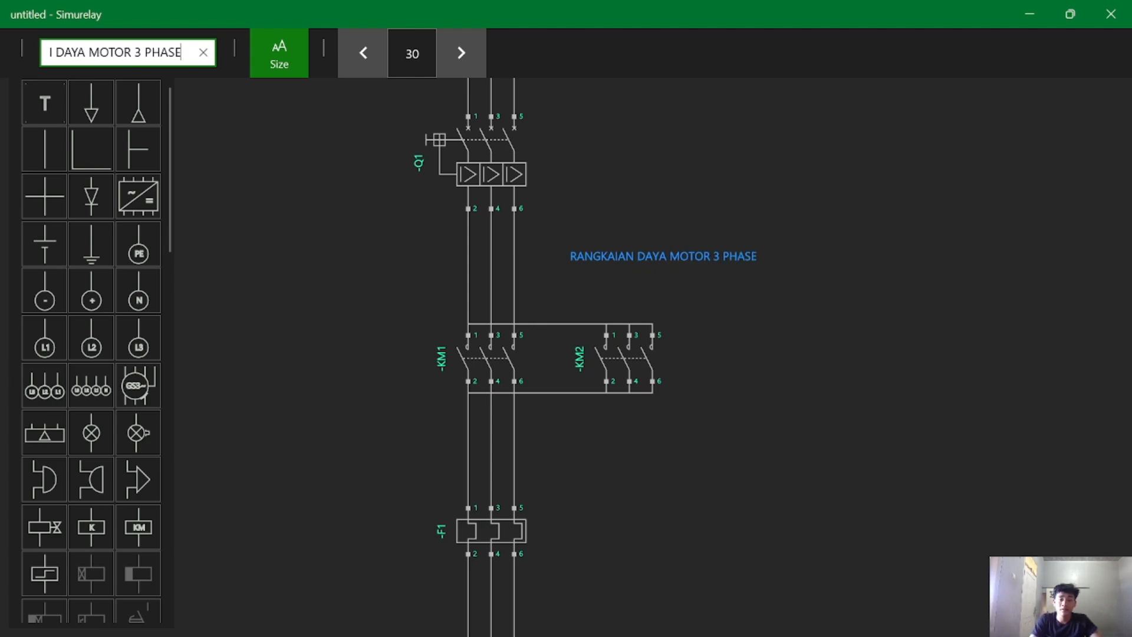
click(836, 296)
- Move the "RANGKAIAN DAYA MOTOR 3 PHASE" label above the L1, L2, L3 supply as the circuit's title
scroll(736, 277, down, 3)
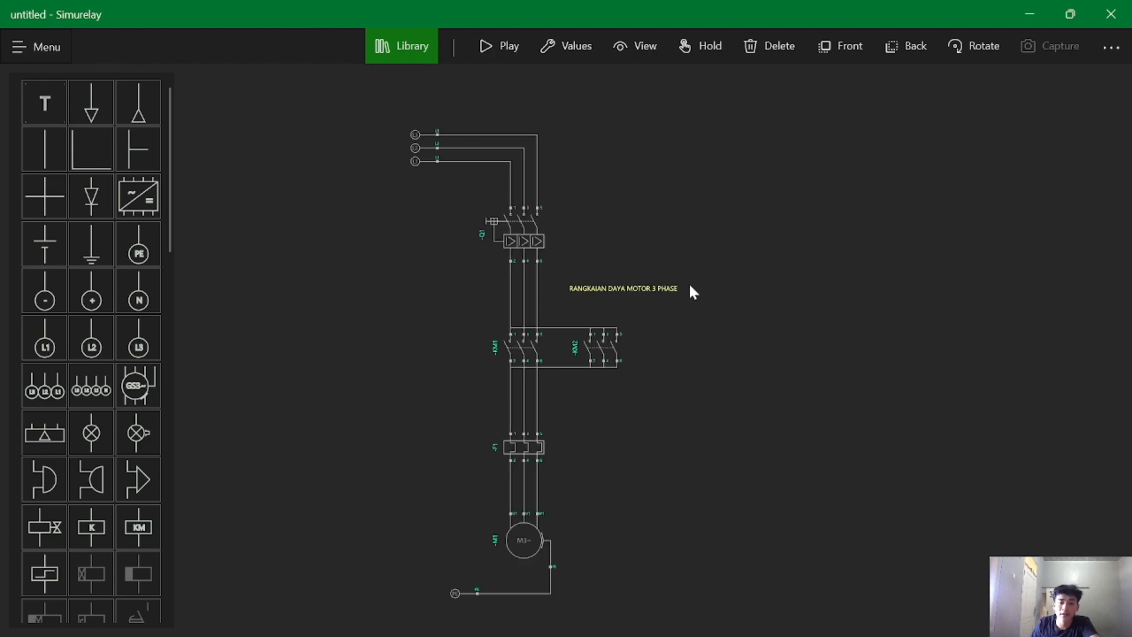
click(634, 289)
drag(635, 291, 514, 96)
click(546, 105)
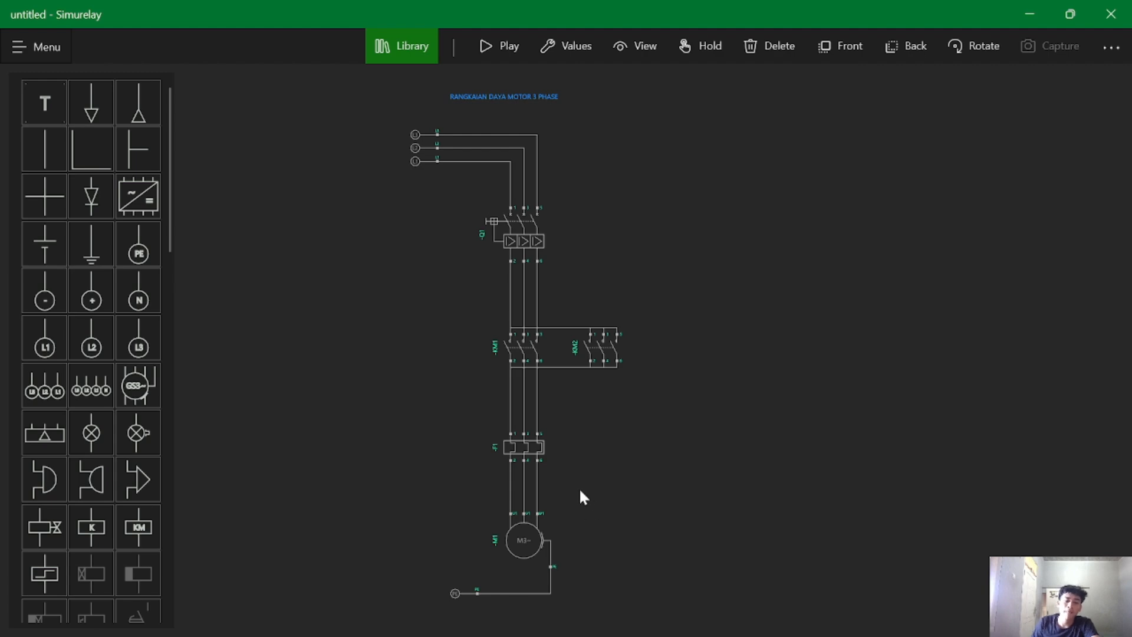
- Place a Circuit Breaker 1P from the component library in the empty area to the right of breaker Q1
drag(798, 400, 733, 423)
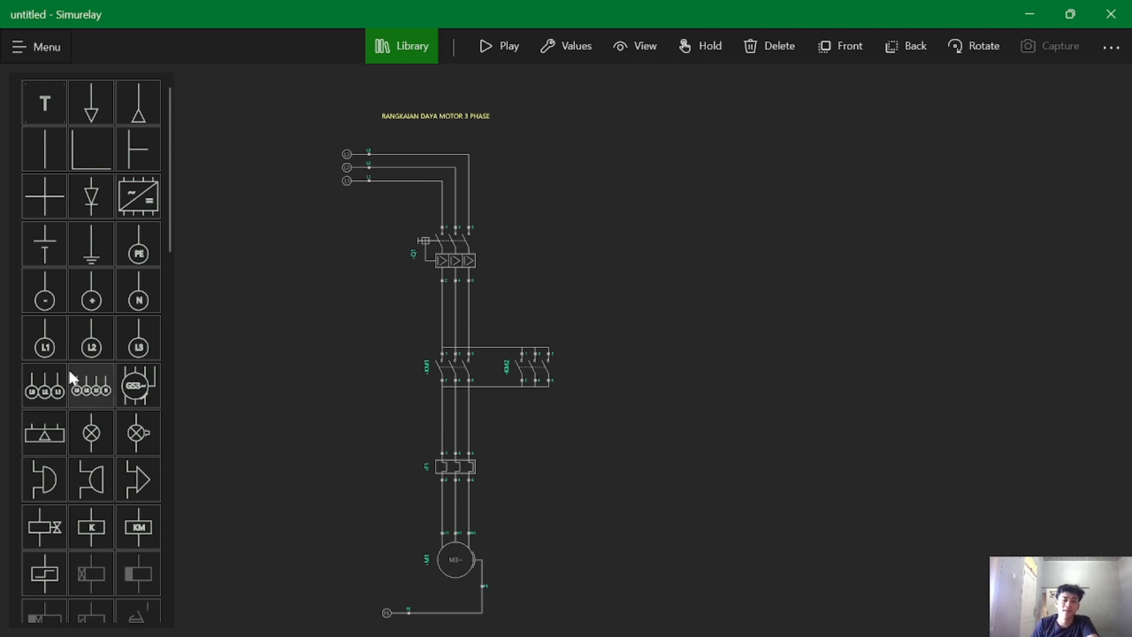
scroll(546, 284, up, 2)
click(457, 269)
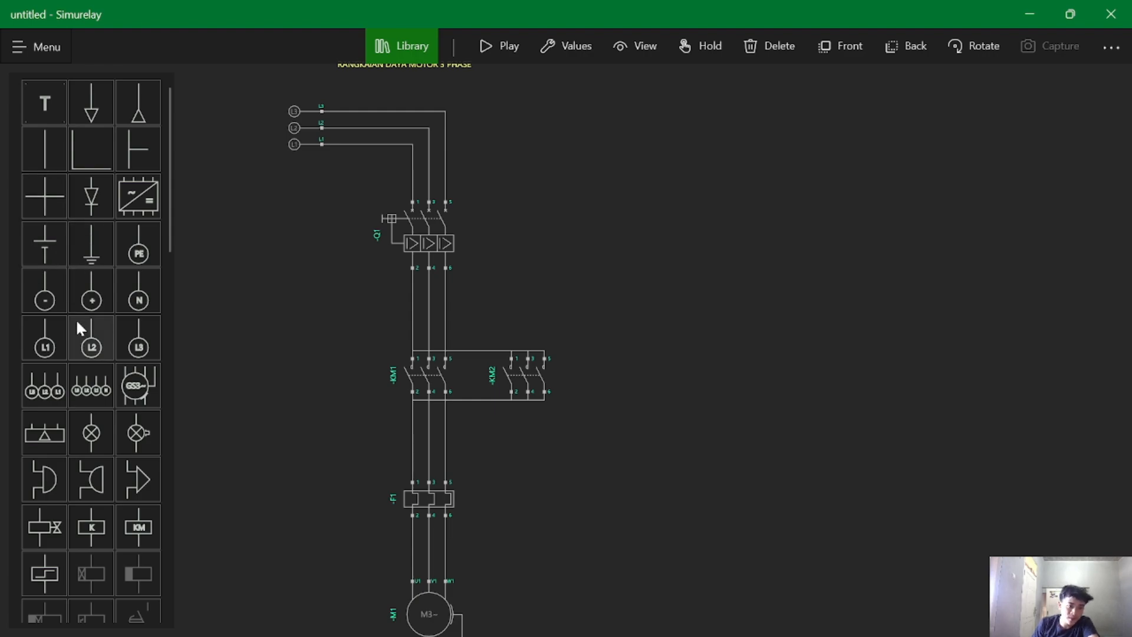
scroll(72, 316, down, 2)
scroll(70, 313, down, 8)
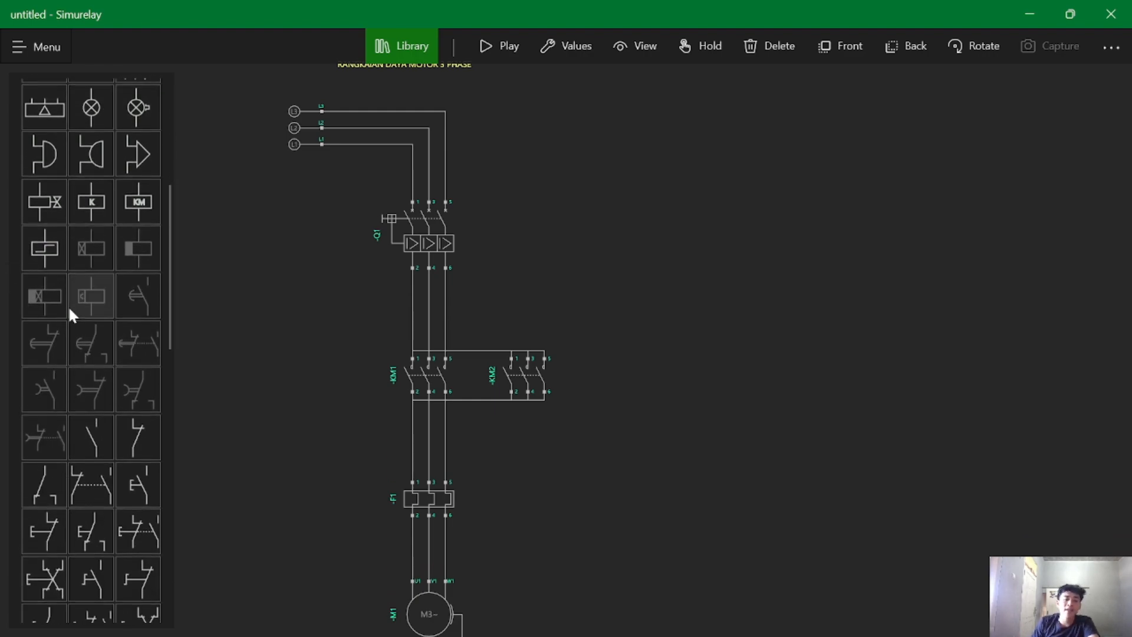
scroll(68, 305, down, 2)
scroll(50, 301, down, 4)
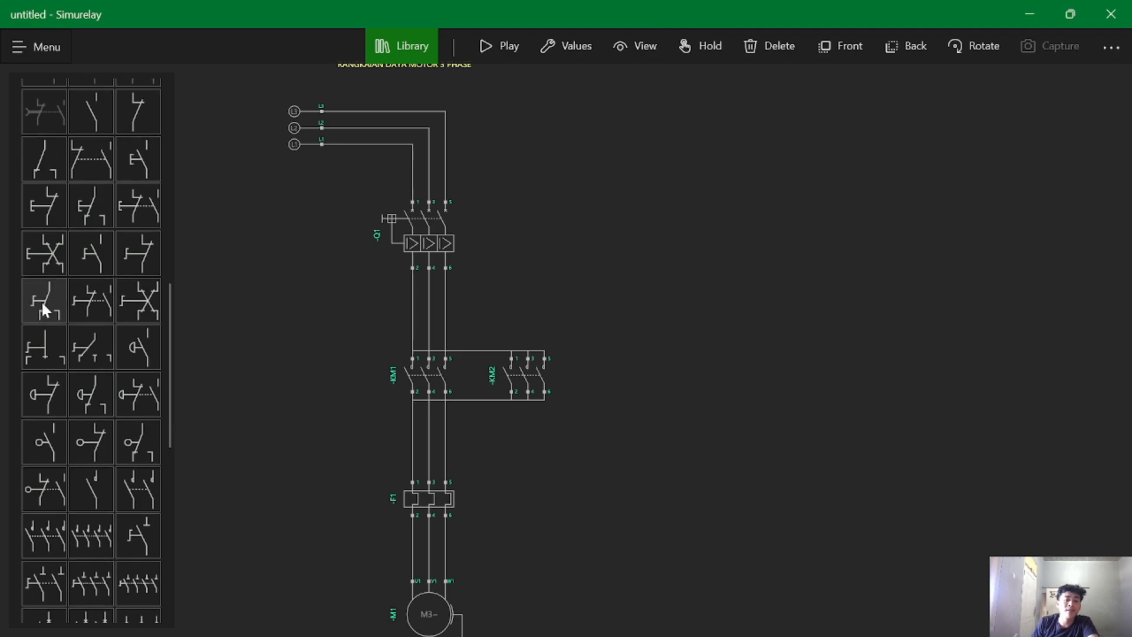
scroll(51, 357, up, 6)
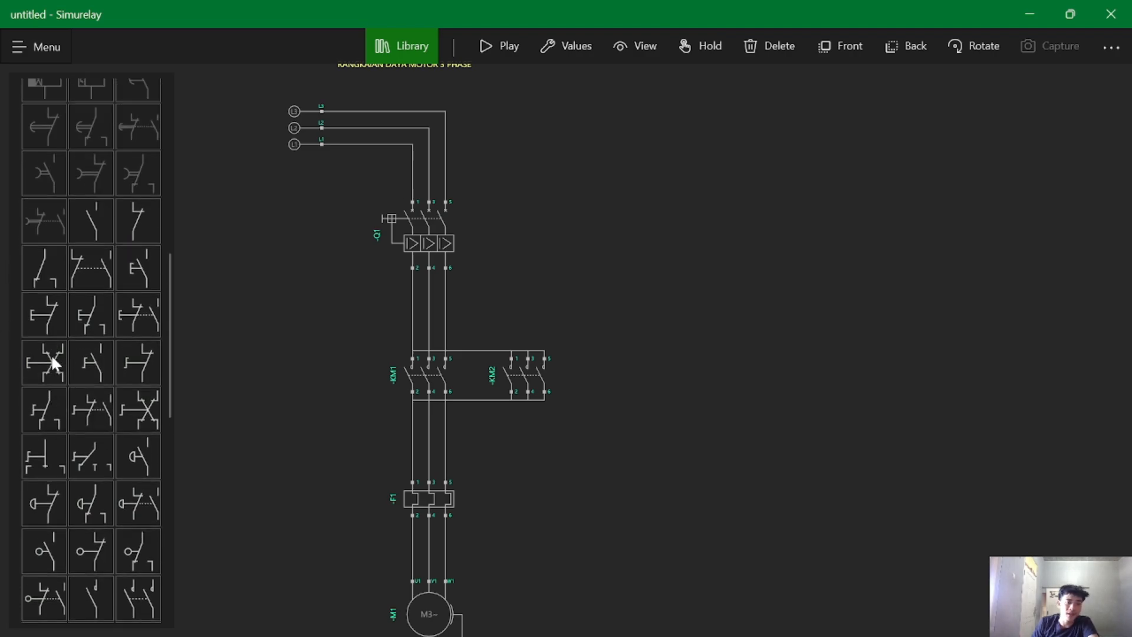
scroll(50, 359, up, 4)
scroll(55, 354, up, 2)
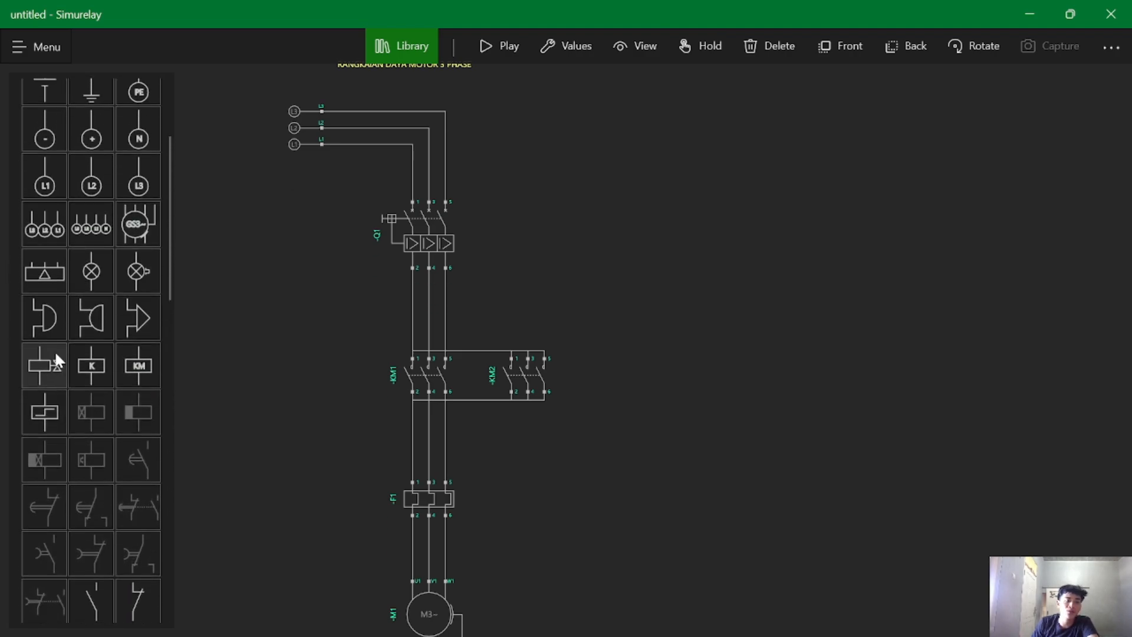
scroll(55, 347, up, 2)
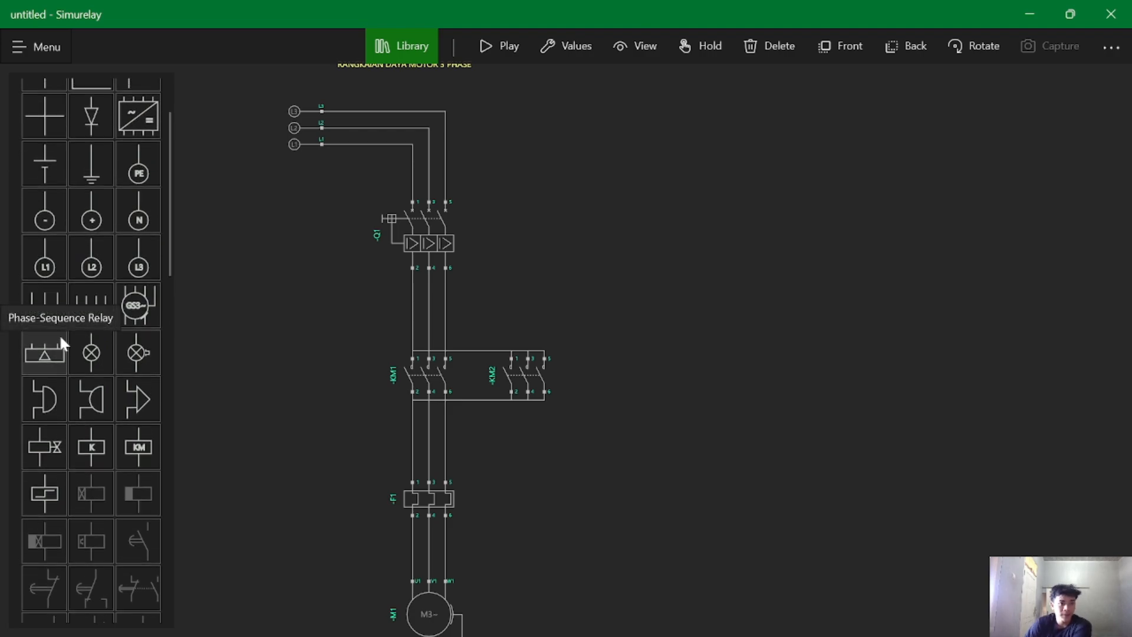
scroll(47, 244, down, 7)
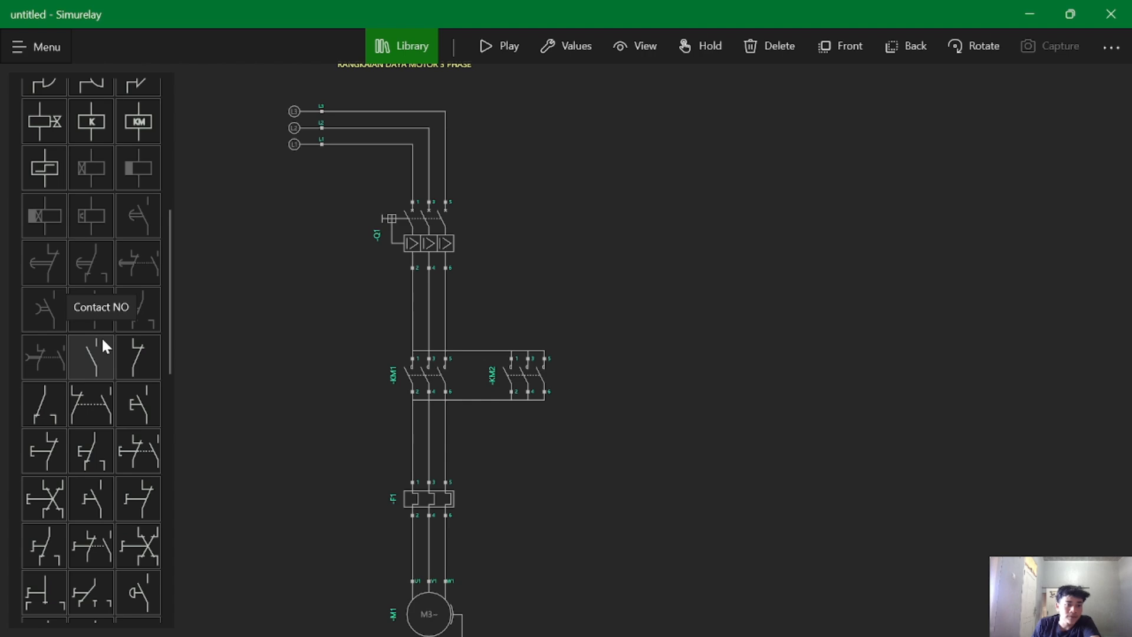
scroll(101, 342, down, 9)
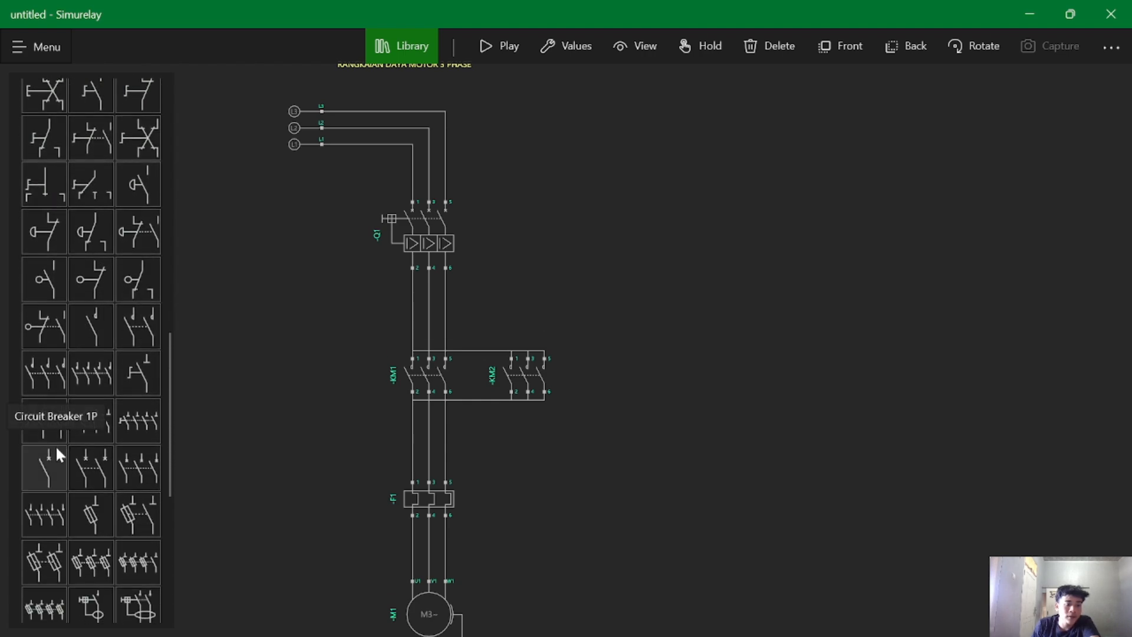
click(56, 444)
drag(572, 338, 625, 228)
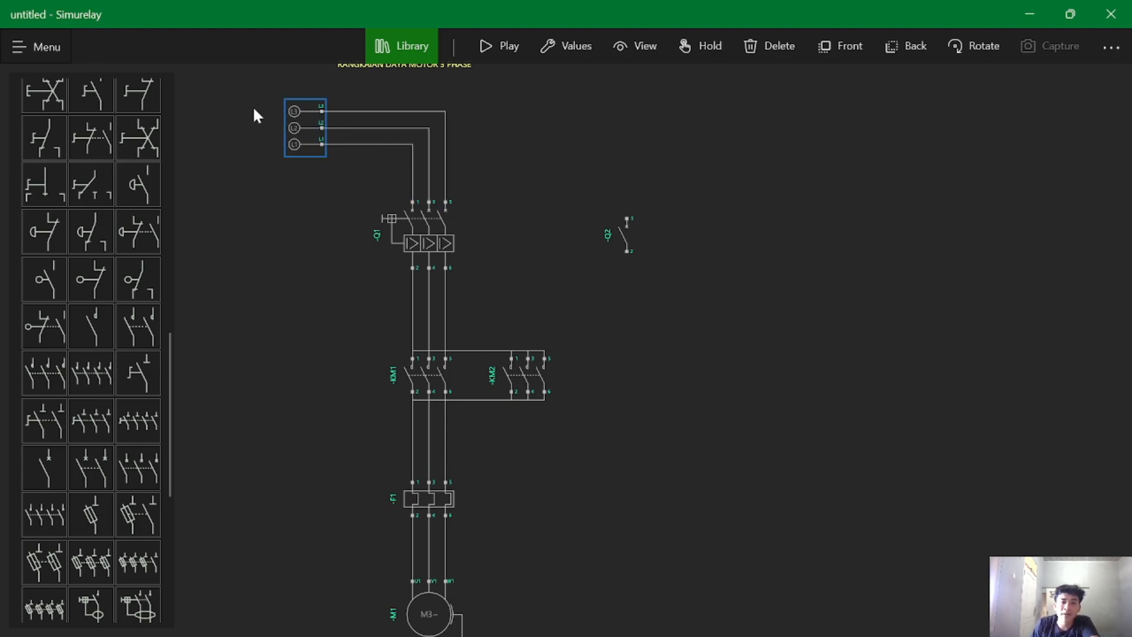
- Wire the L3 supply at Q1's terminal 5 to terminal 1 of breaker Q2, and shift Q2 slightly right and down
scroll(353, 174, up, 1)
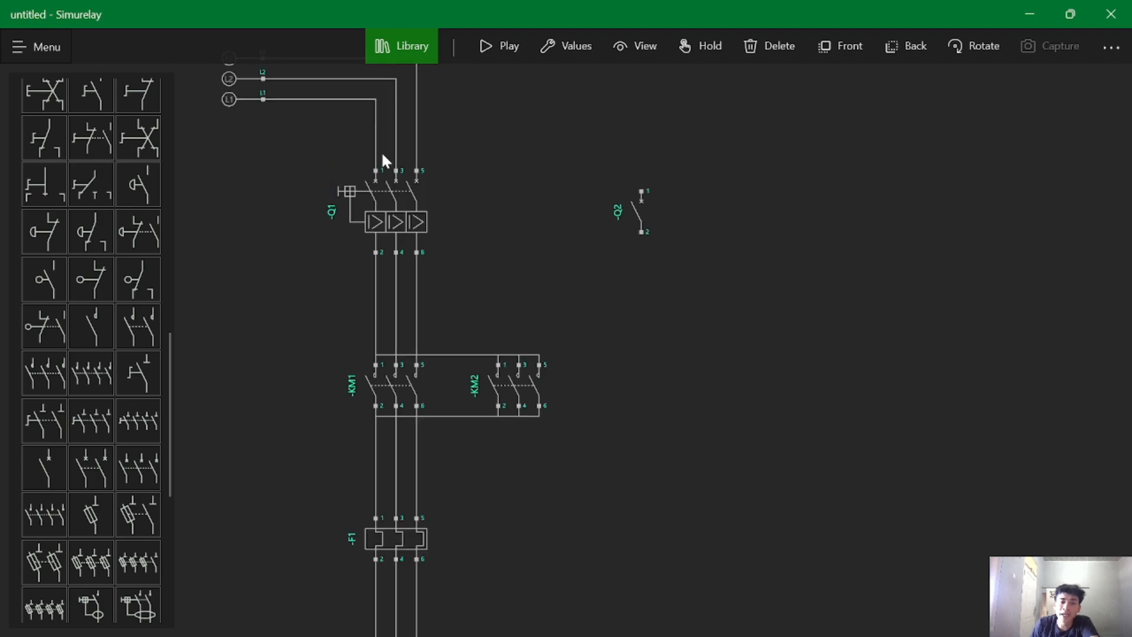
drag(560, 198, 569, 263)
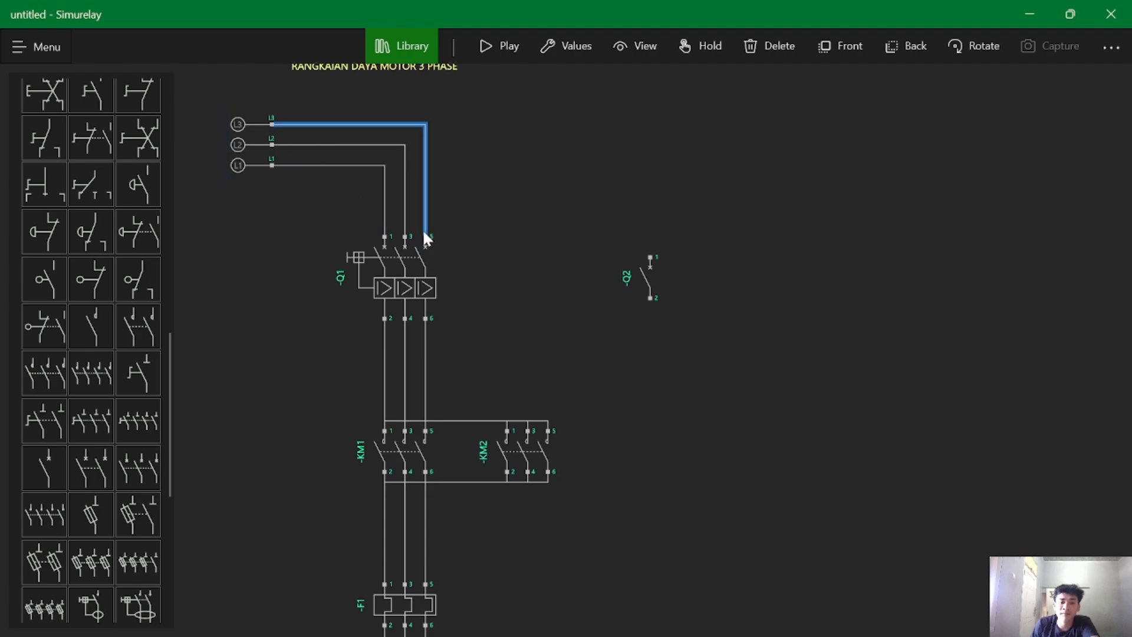
click(650, 257)
mouse_move(645, 268)
mouse_down()
mouse_move(702, 300)
mouse_move(672, 285)
mouse_move(707, 285)
mouse_up()
scroll(749, 334, down, 3)
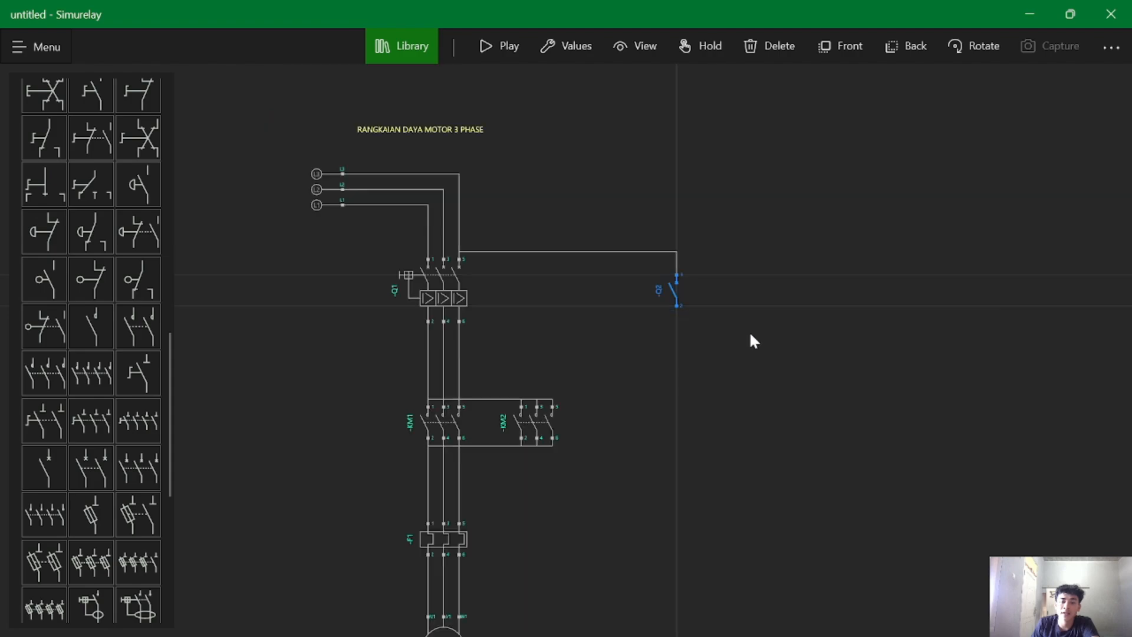
- Place a normally closed mushroom-head pushbutton directly below Q2 and wire its terminal 1 to Q2's terminal 2
drag(737, 364, 724, 313)
scroll(724, 312, up, 2)
scroll(109, 377, up, 1)
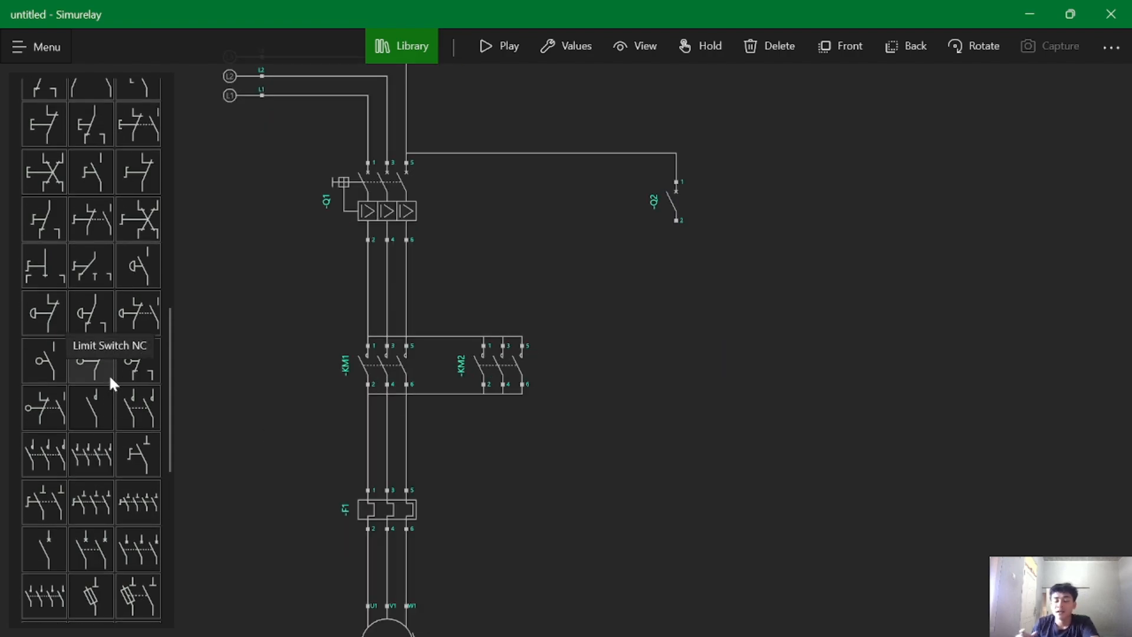
click(41, 316)
drag(574, 349, 672, 309)
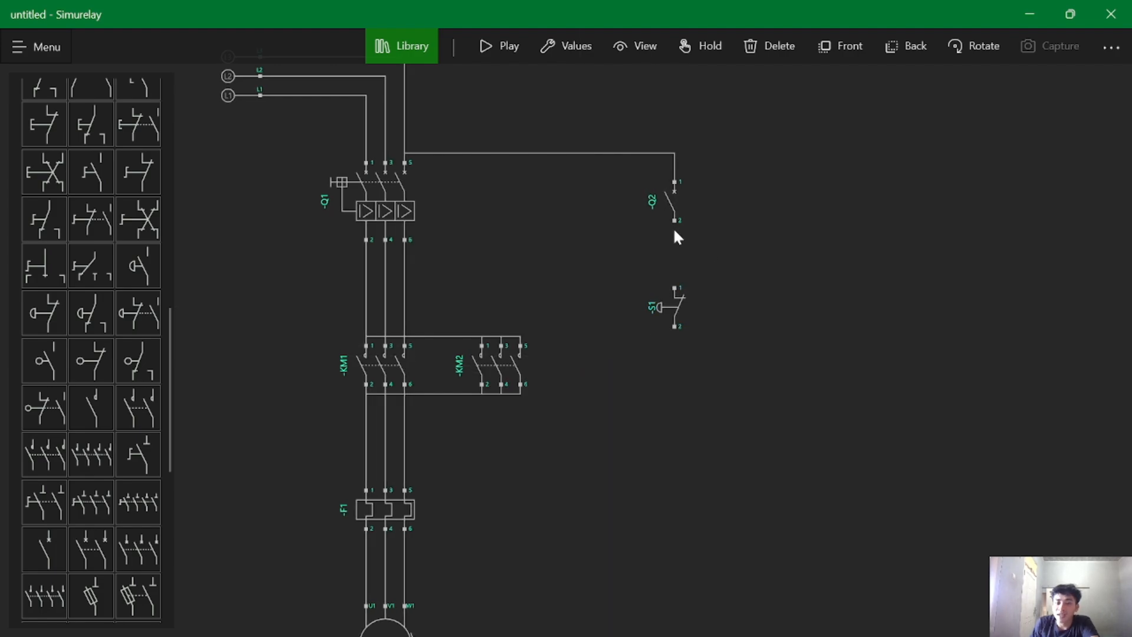
click(675, 288)
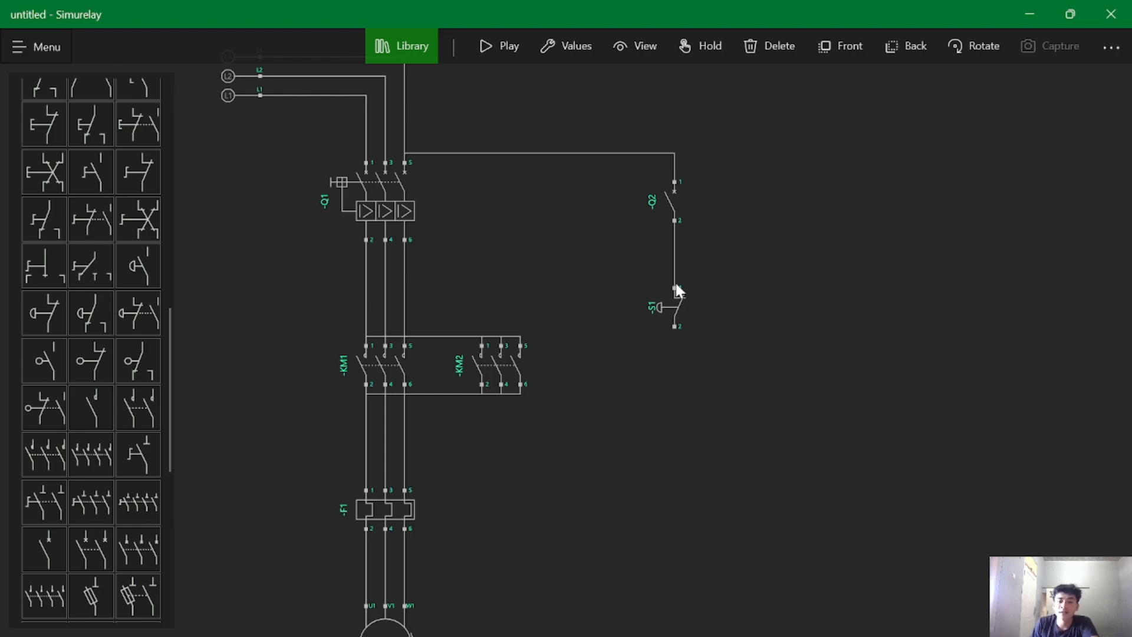
scroll(675, 289, down, 2)
scroll(666, 303, up, 3)
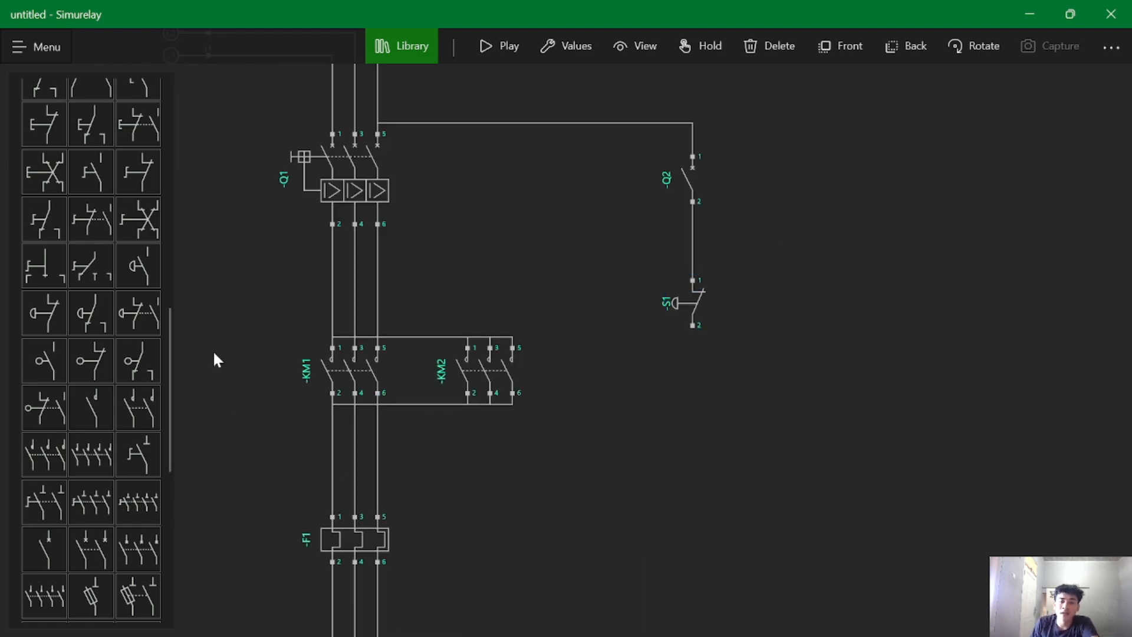
scroll(668, 462, down, 1)
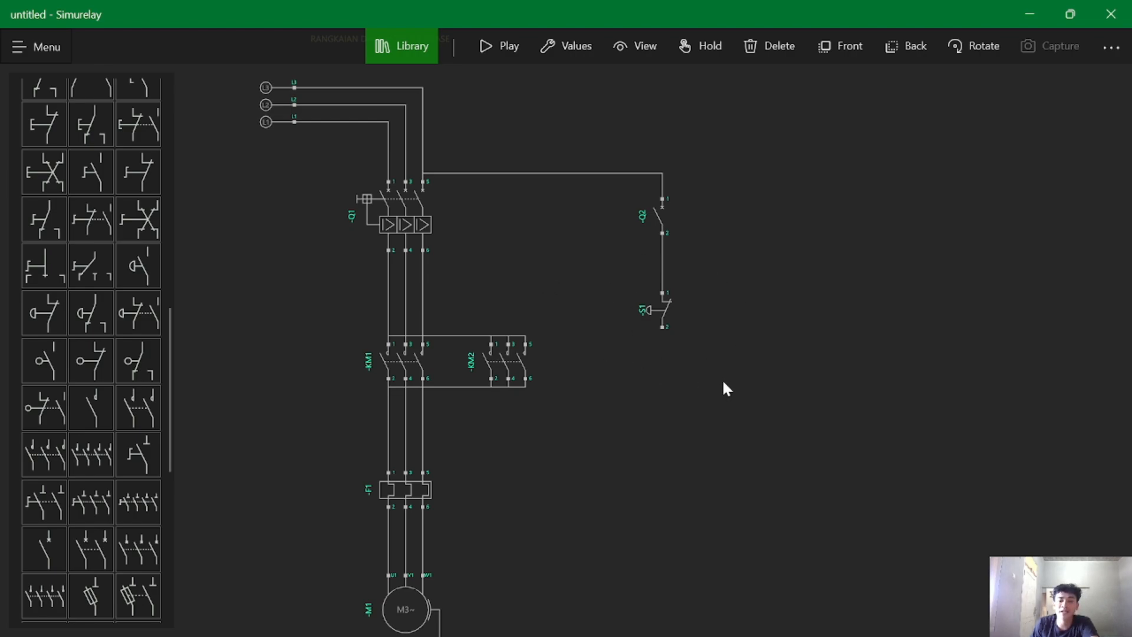
scroll(642, 331, up, 1)
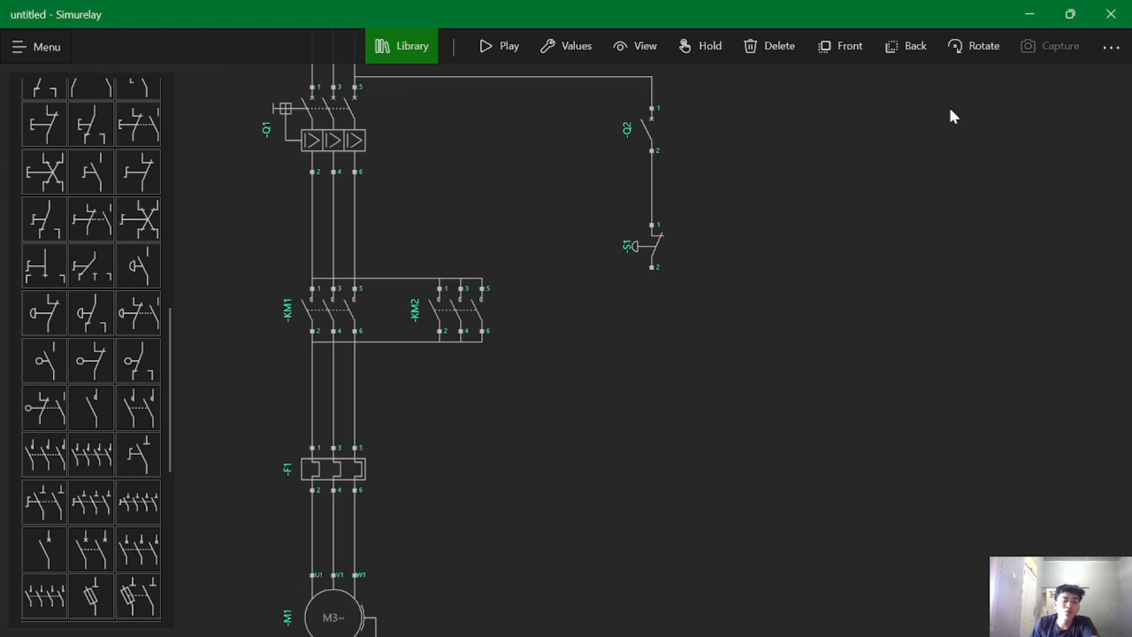
scroll(813, 378, down, 1)
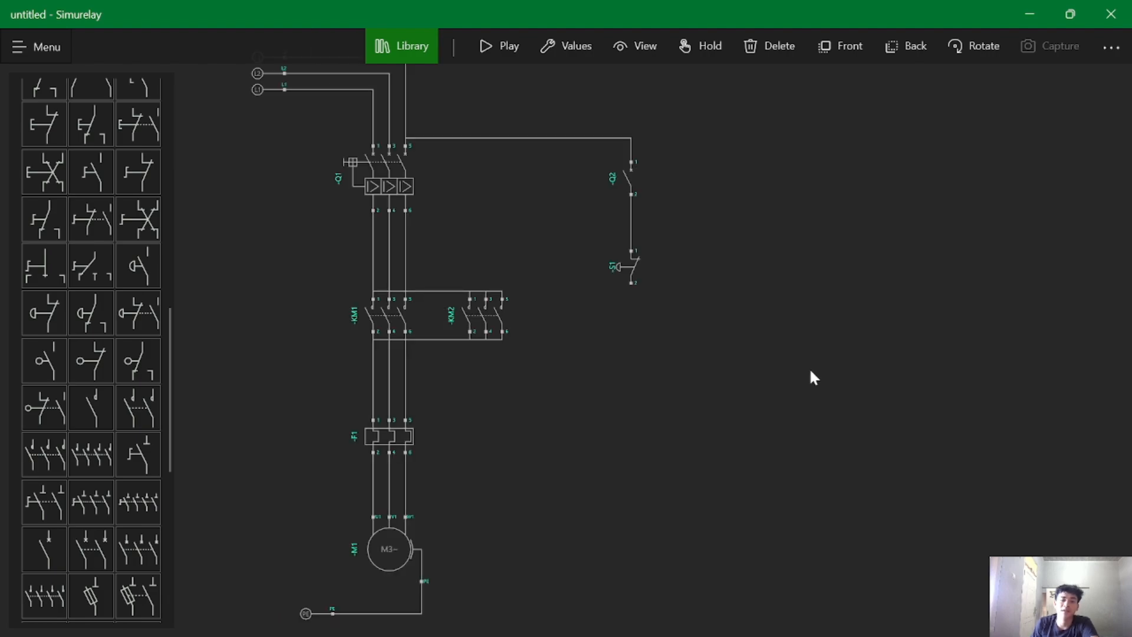
scroll(353, 345, up, 1)
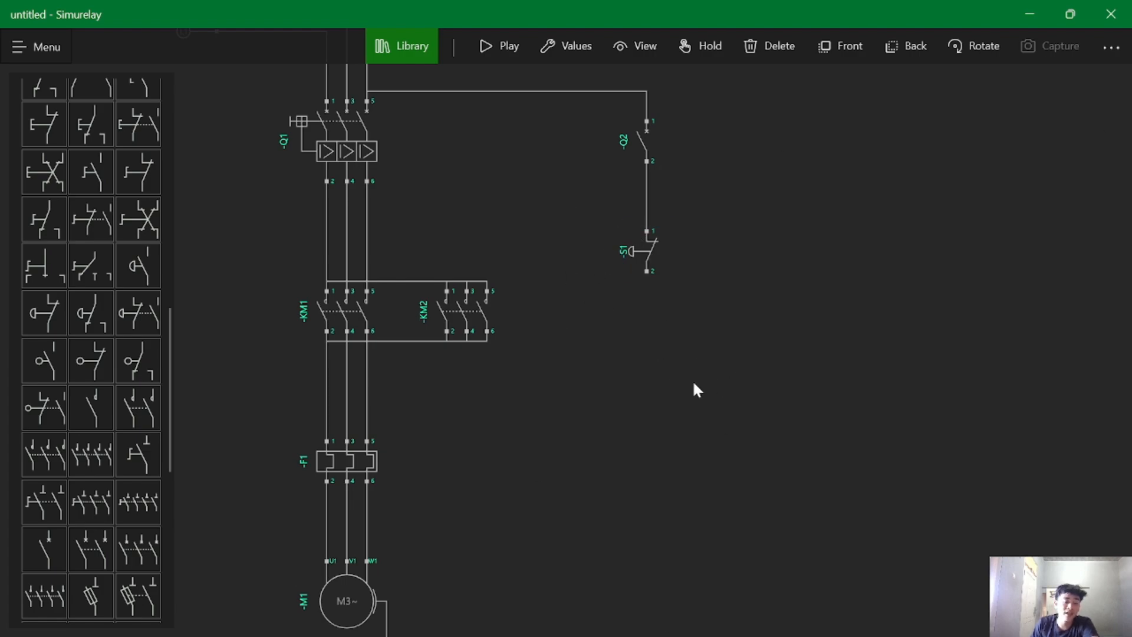
scroll(738, 526, down, 1)
drag(738, 526, 684, 403)
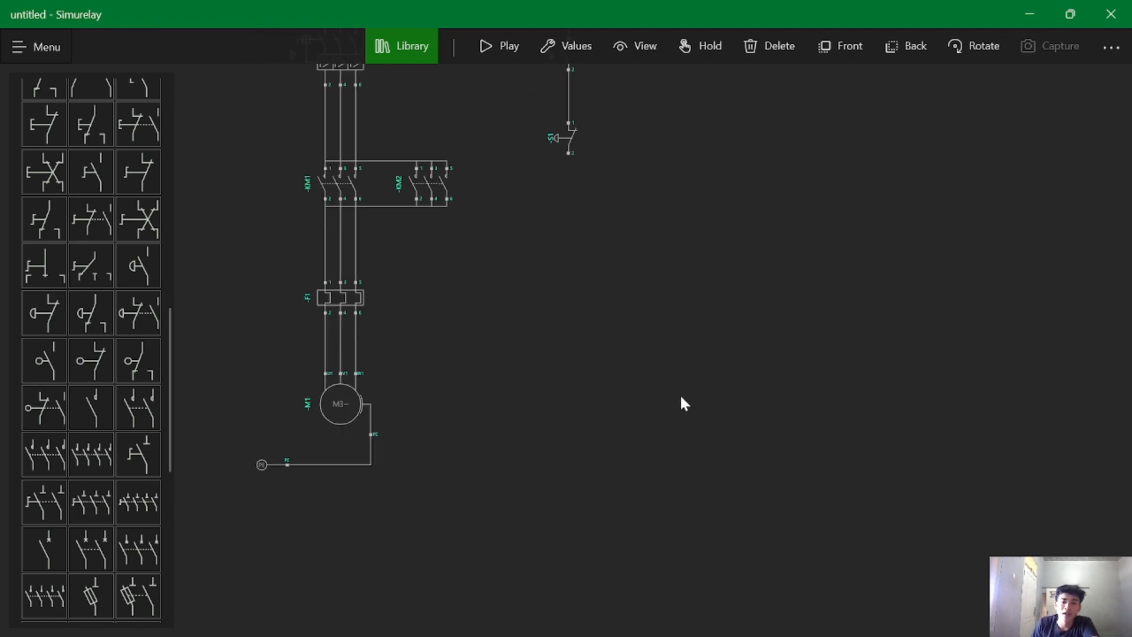
scroll(680, 393, up, 2)
drag(650, 271, 651, 386)
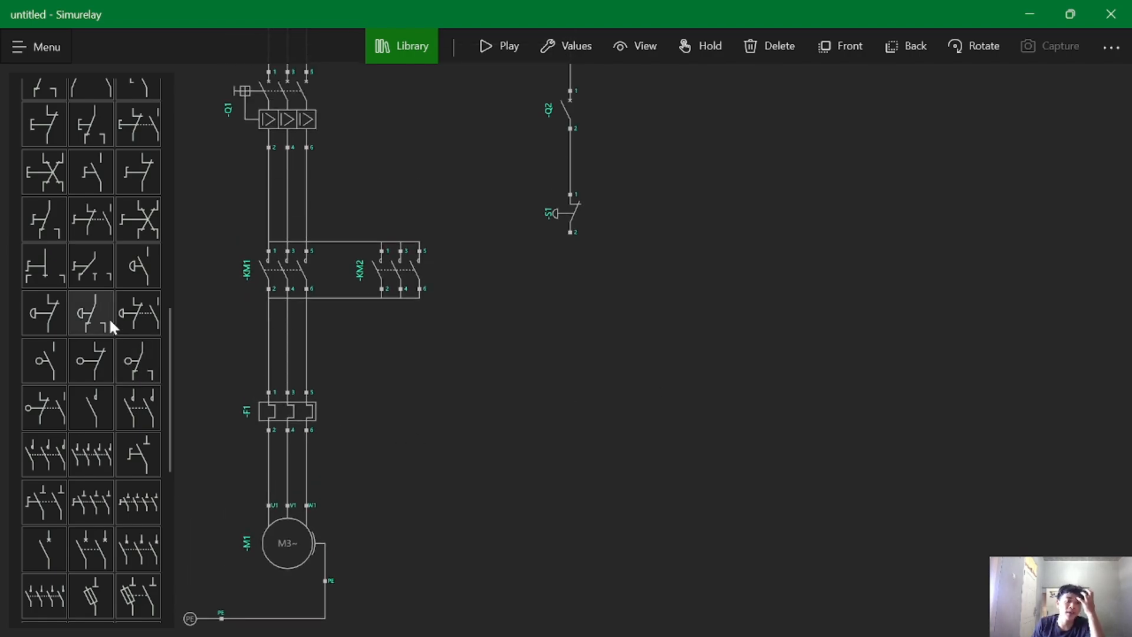
- Place a normally closed pushbutton directly below S1 and wire its terminal 1 to S1's terminal 2
scroll(108, 317, up, 1)
scroll(45, 211, up, 4)
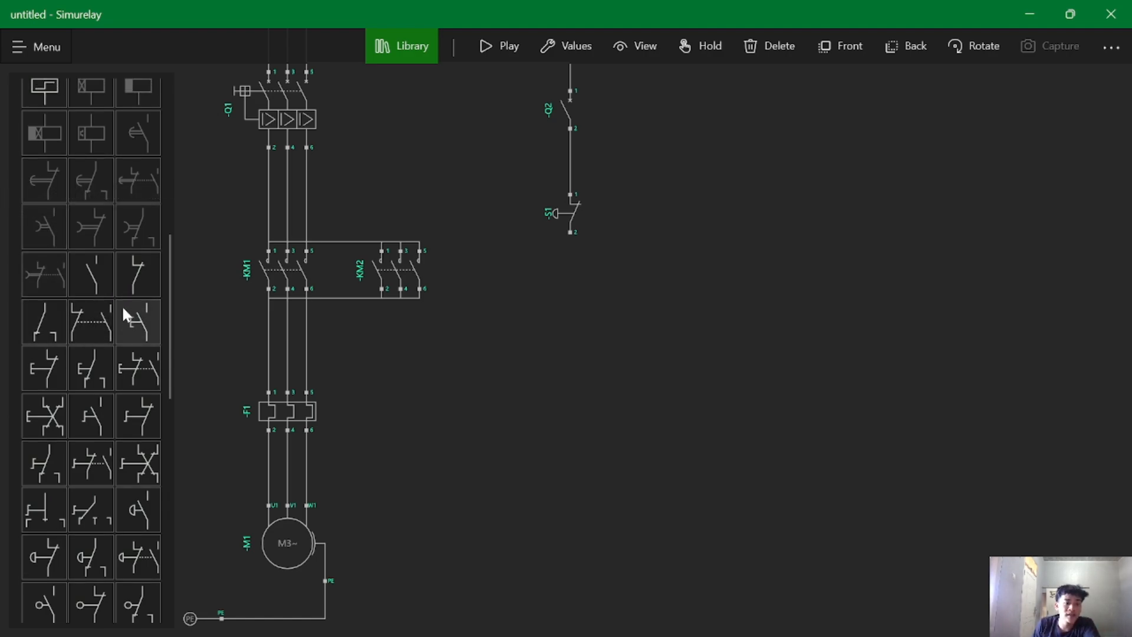
click(28, 363)
drag(577, 331, 572, 278)
click(588, 264)
scroll(567, 303, down, 1)
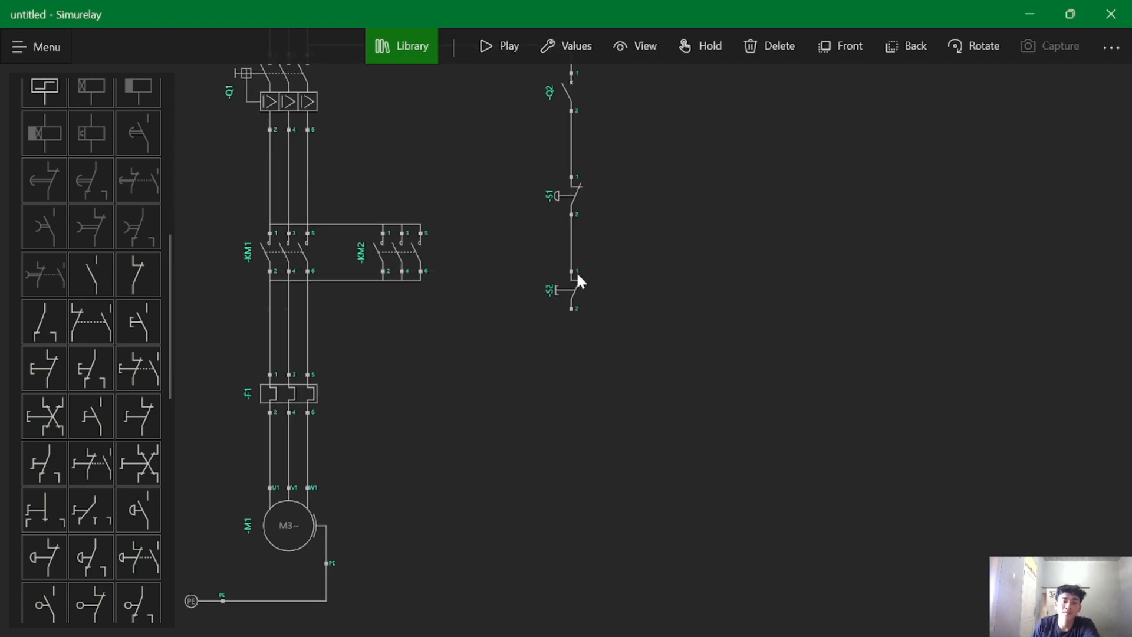
- Place a normally open pushbutton directly below S2 and wire its terminal 3 to S2's terminal 2
scroll(75, 315, down, 2)
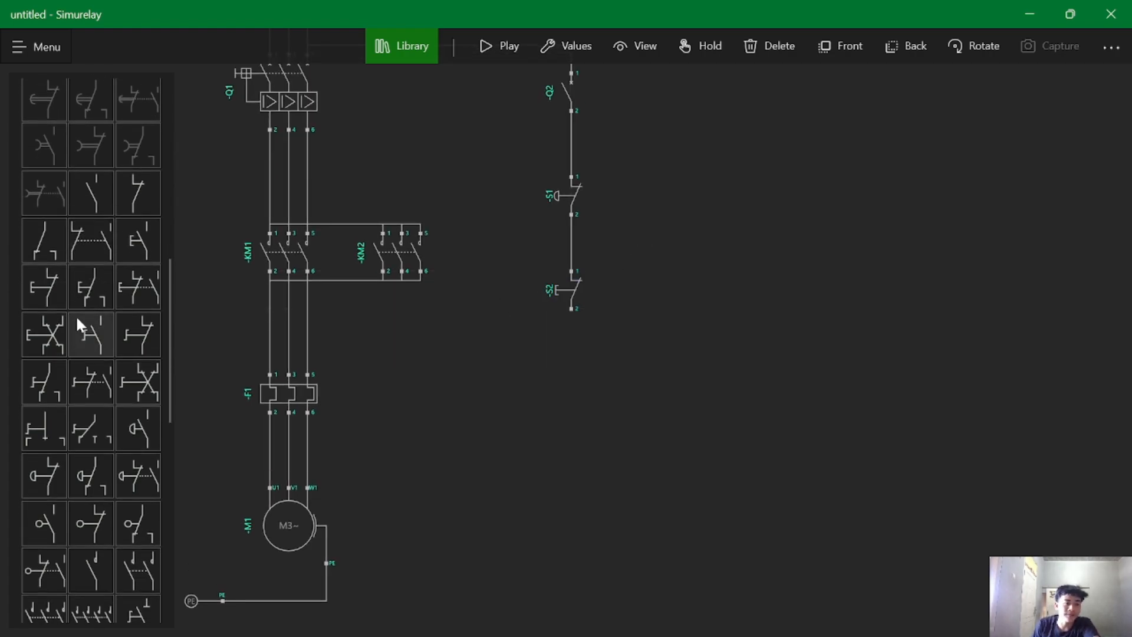
scroll(56, 349, down, 2)
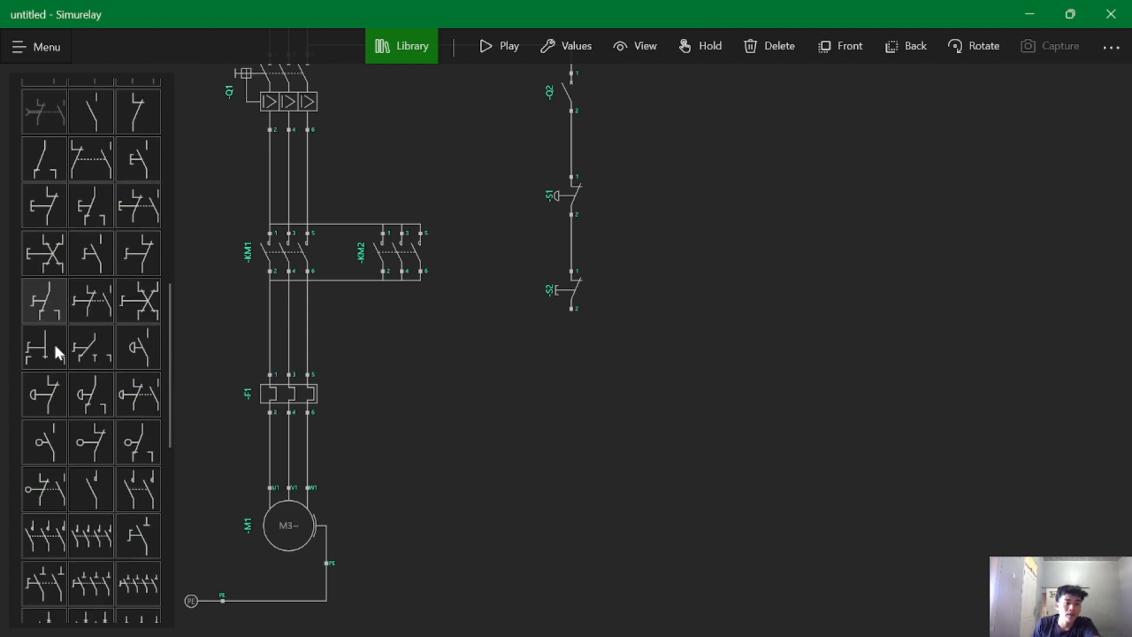
scroll(55, 342, down, 2)
scroll(55, 340, up, 5)
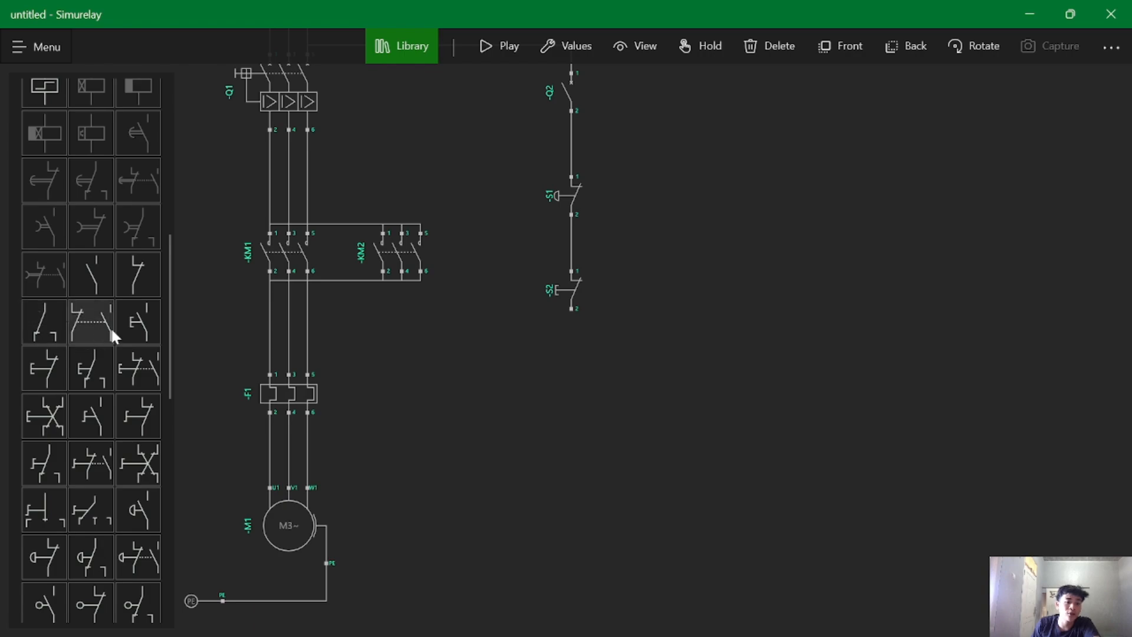
click(128, 321)
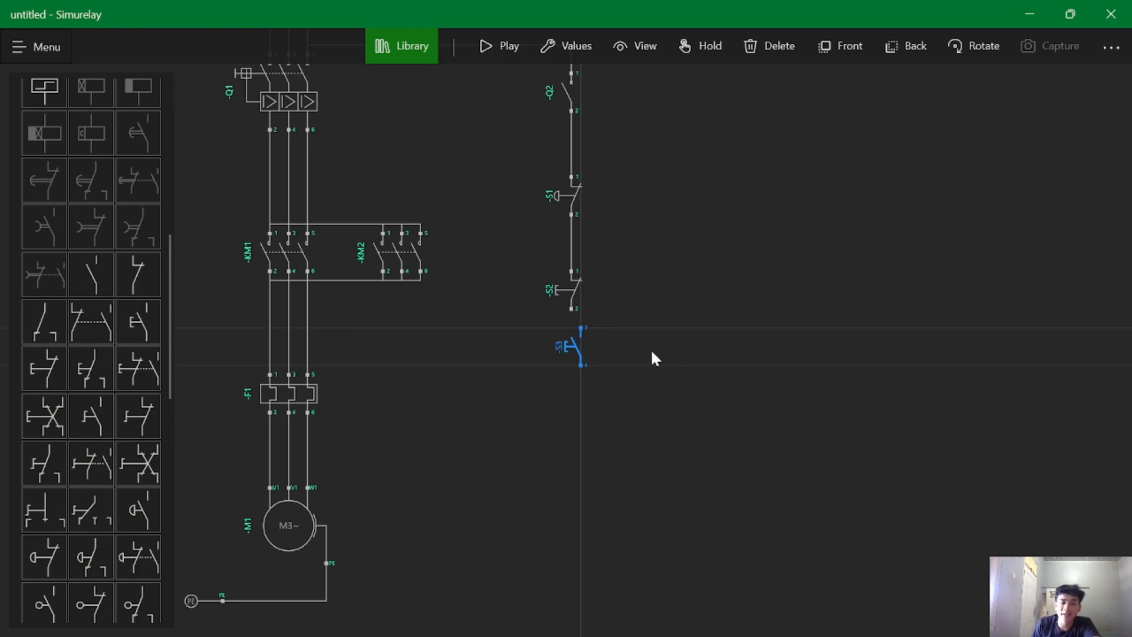
drag(574, 353, 561, 384)
drag(571, 309, 570, 365)
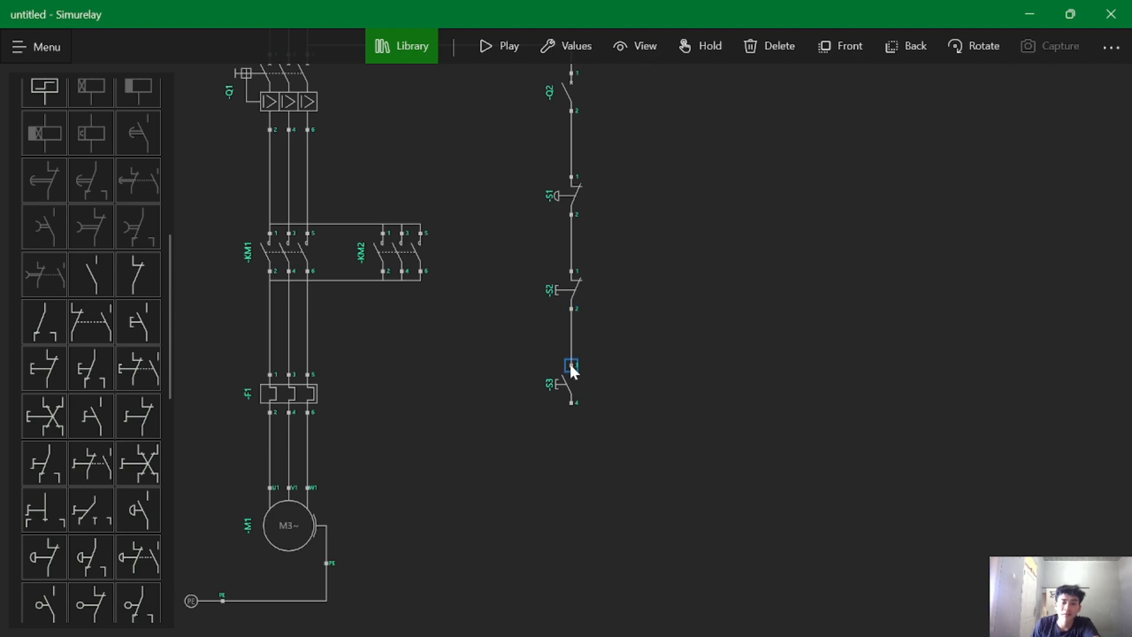
- Move S1, S2 and S3 upward along the control line to shorten the gap below Q2
scroll(684, 452, down, 2)
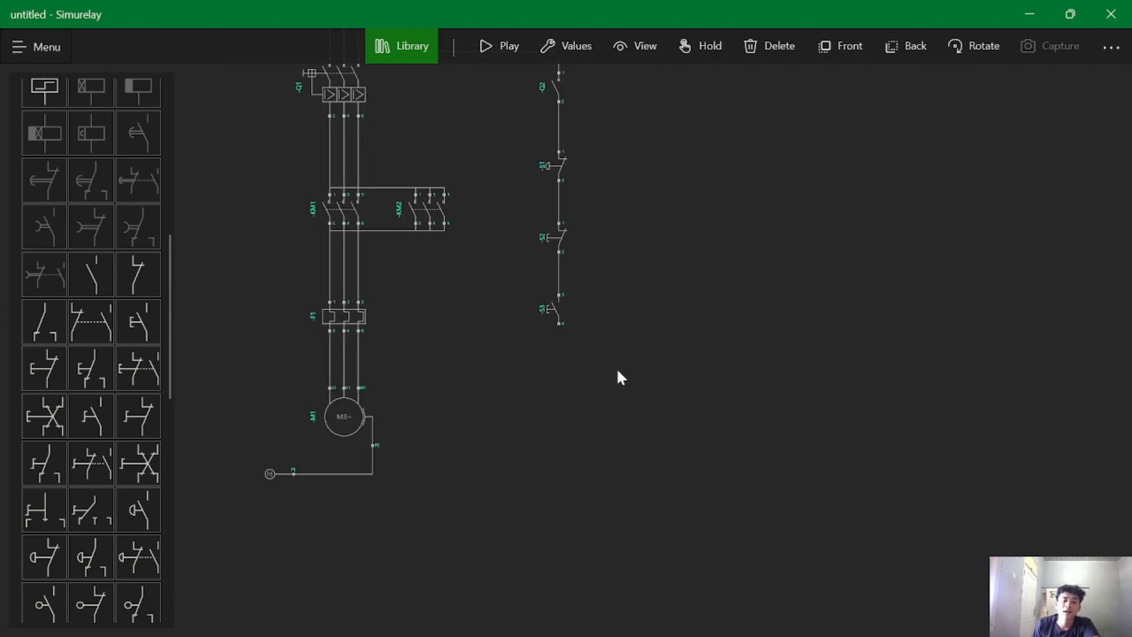
scroll(621, 260, up, 2)
scroll(622, 259, down, 3)
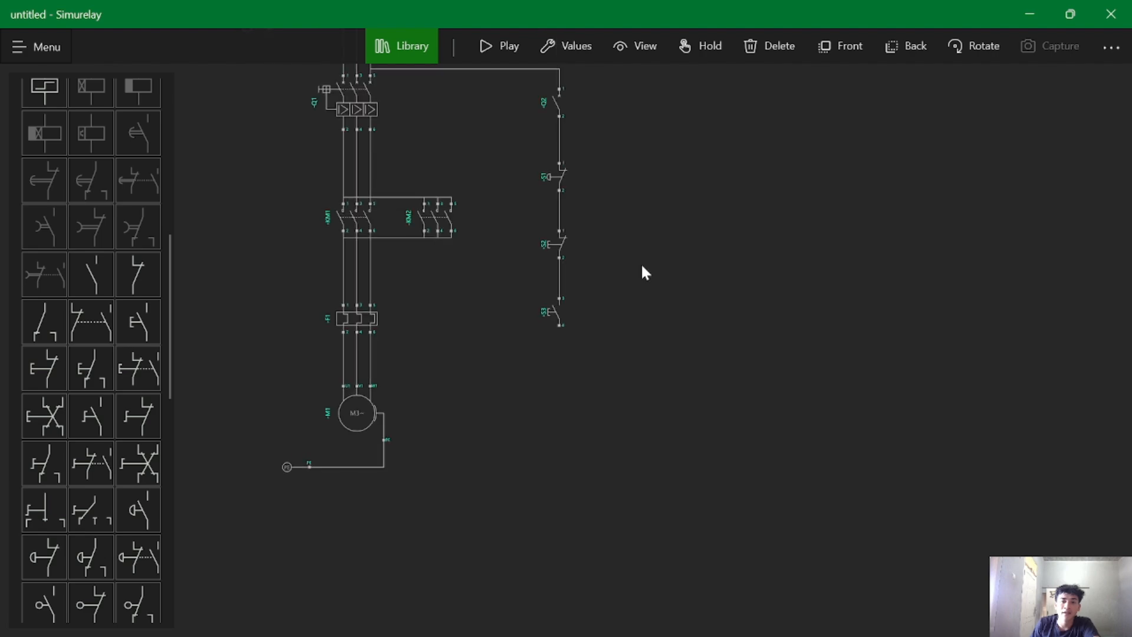
scroll(642, 263, up, 2)
click(557, 264)
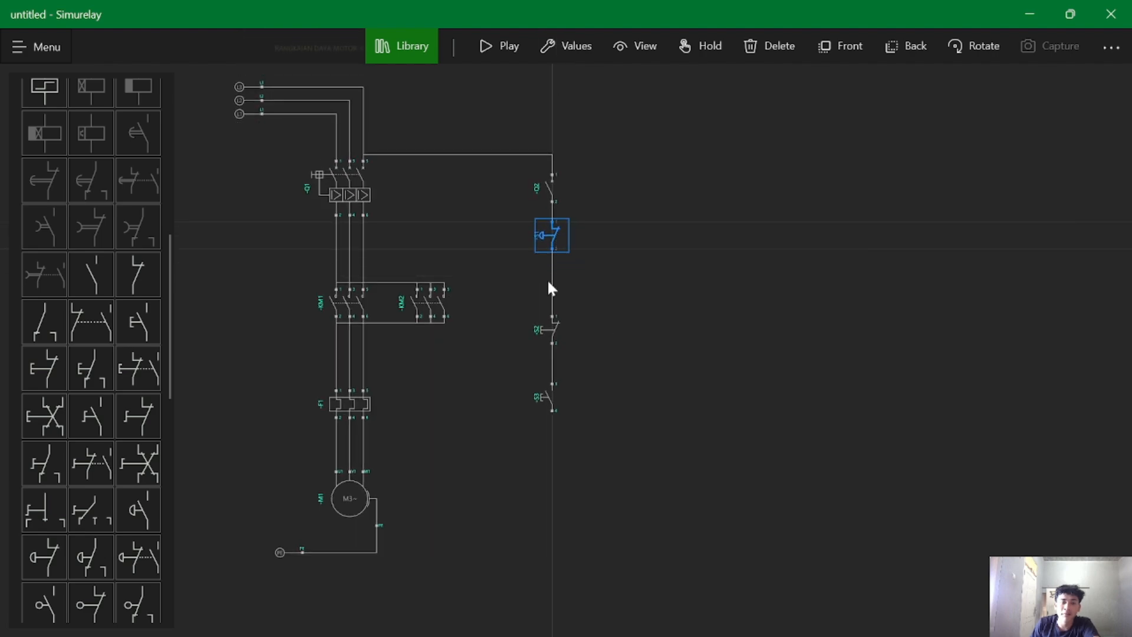
drag(556, 330, 554, 303)
click(545, 387)
drag(544, 387, 545, 365)
scroll(615, 295, up, 3)
drag(636, 343, 647, 313)
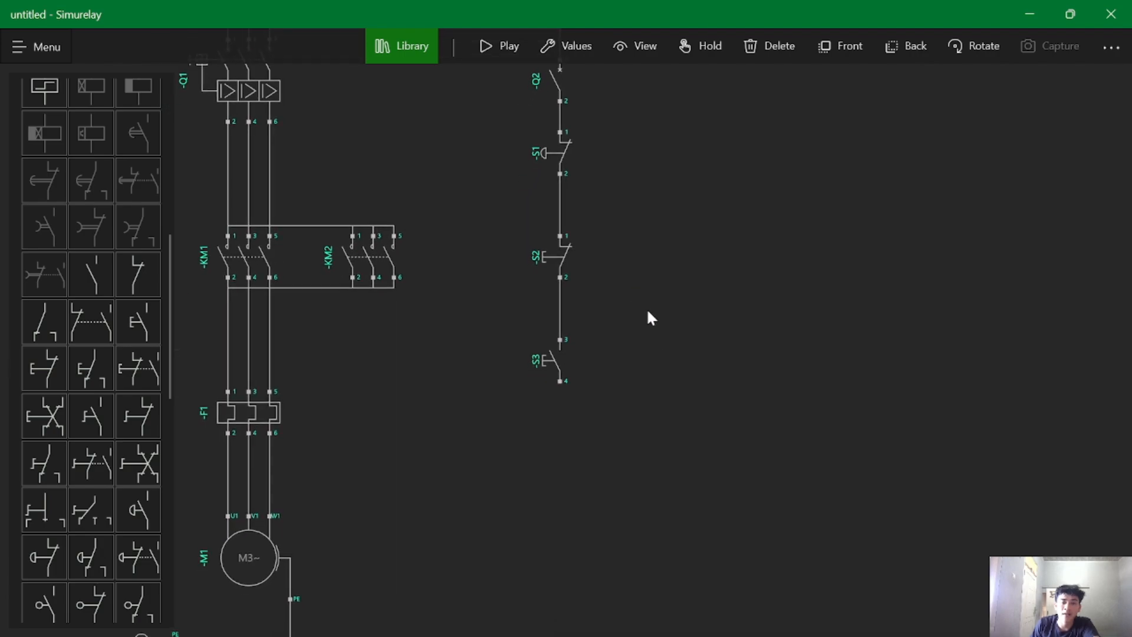
click(565, 357)
click(528, 404)
drag(599, 485, 617, 399)
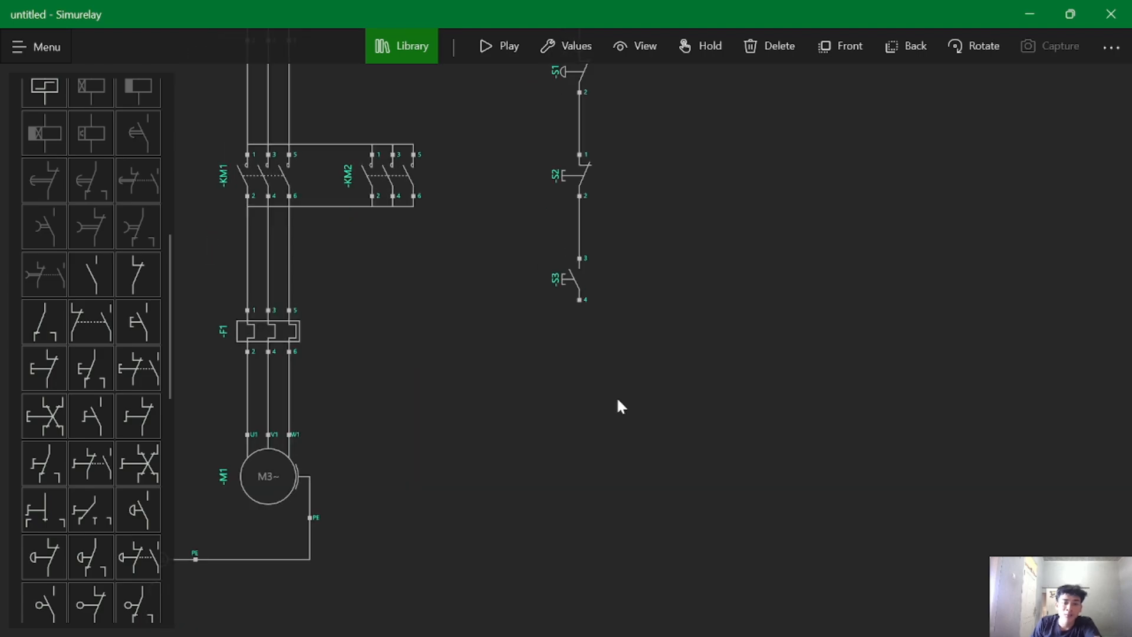
- Place a normally open contact alongside S3, level with it
scroll(73, 415, down, 5)
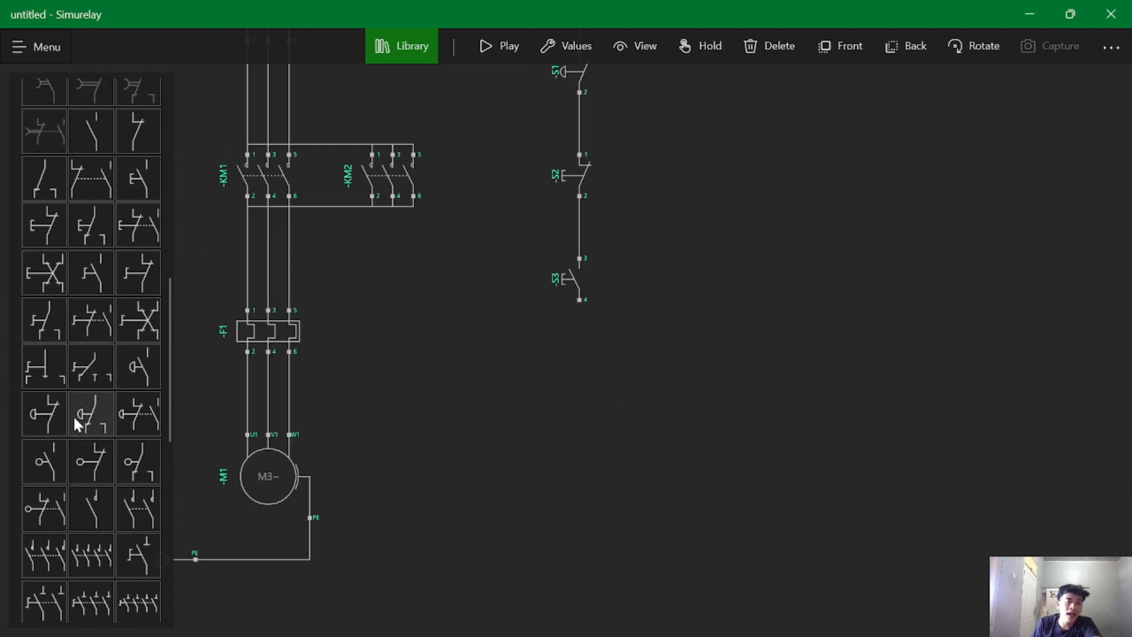
scroll(73, 415, up, 5)
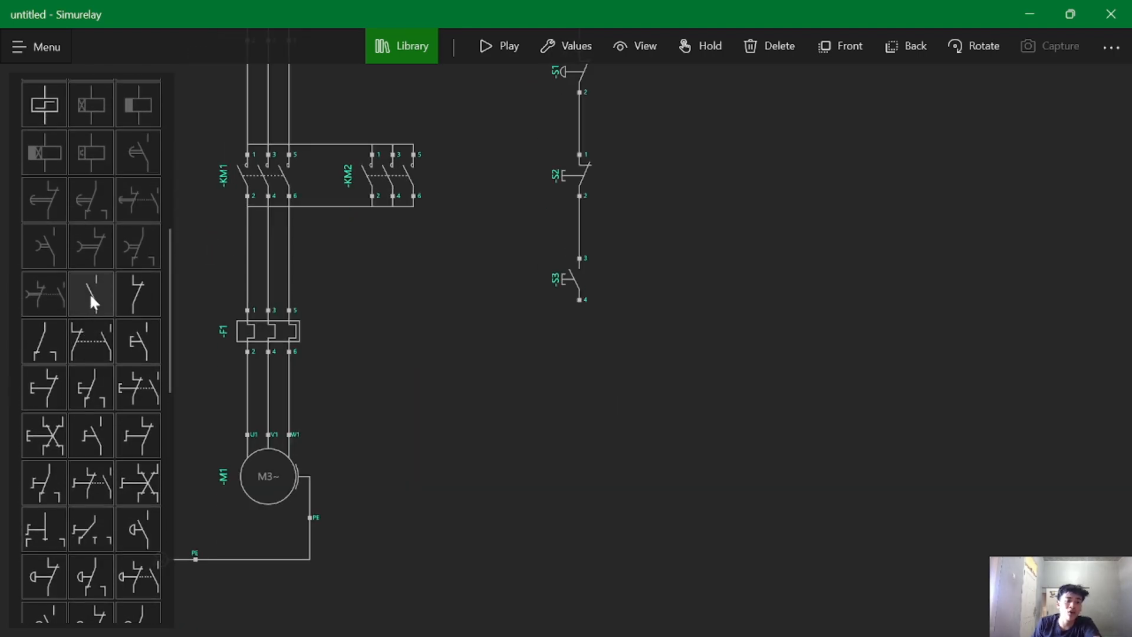
drag(90, 293, 562, 346)
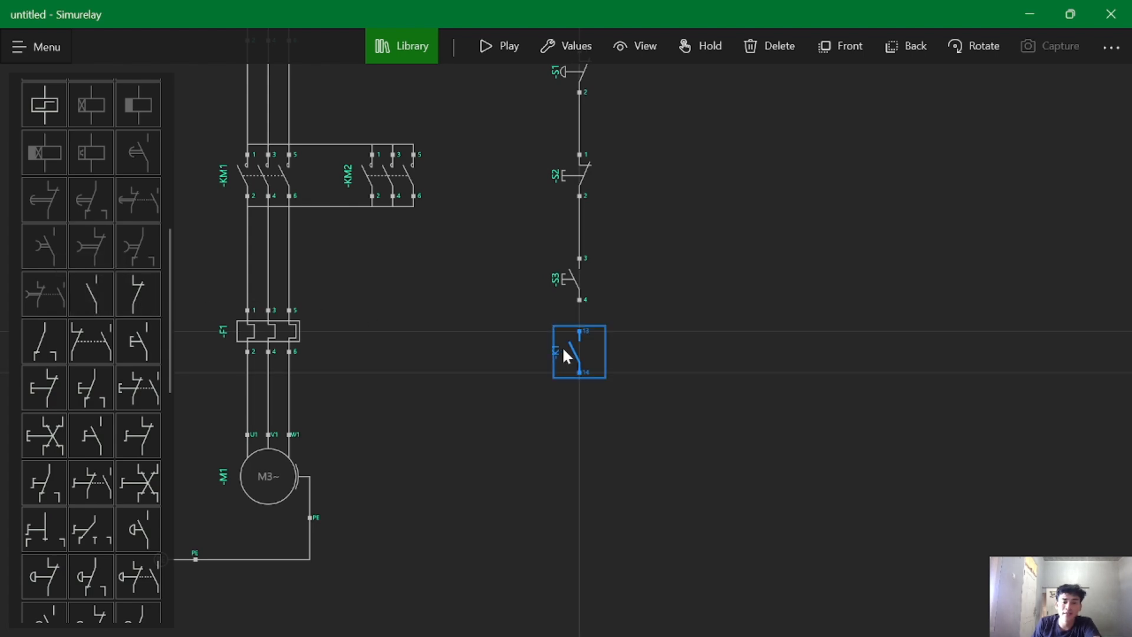
scroll(42, 362, up, 5)
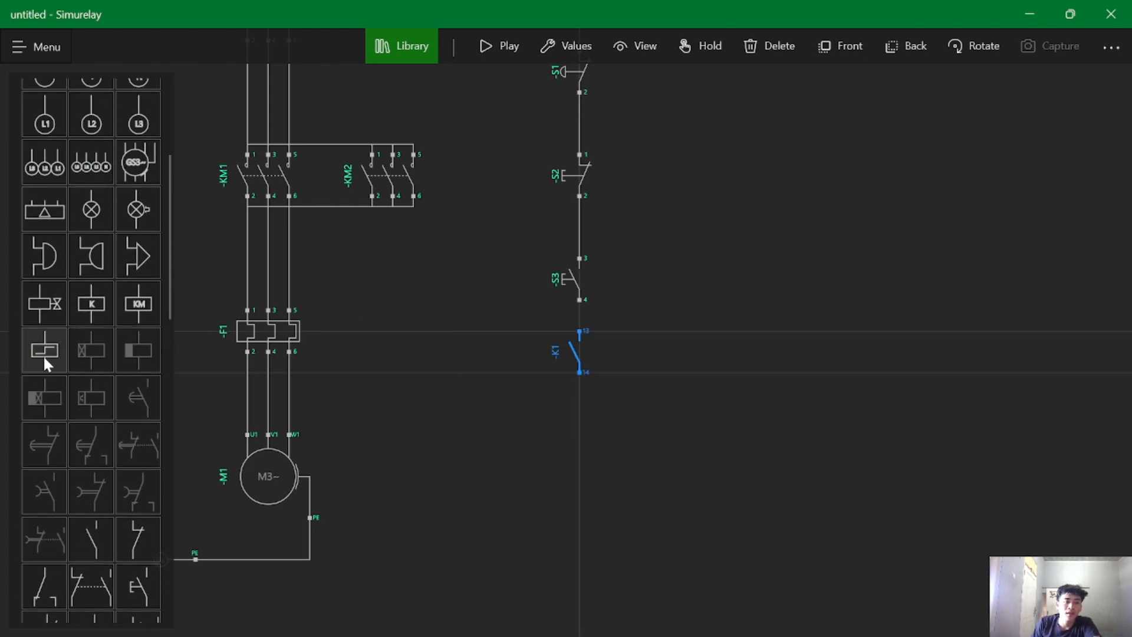
drag(581, 356, 673, 285)
click(495, 435)
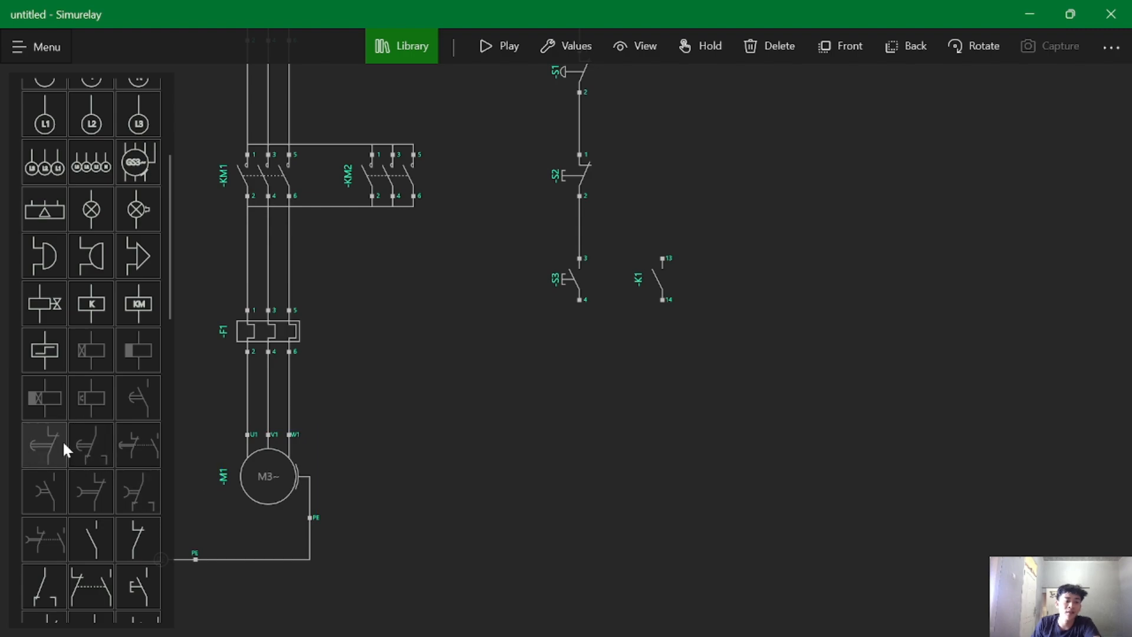
- Wire the normally open contact in parallel with S3, joining terminals 3 to 13 and 4 to 14
scroll(63, 440, up, 2)
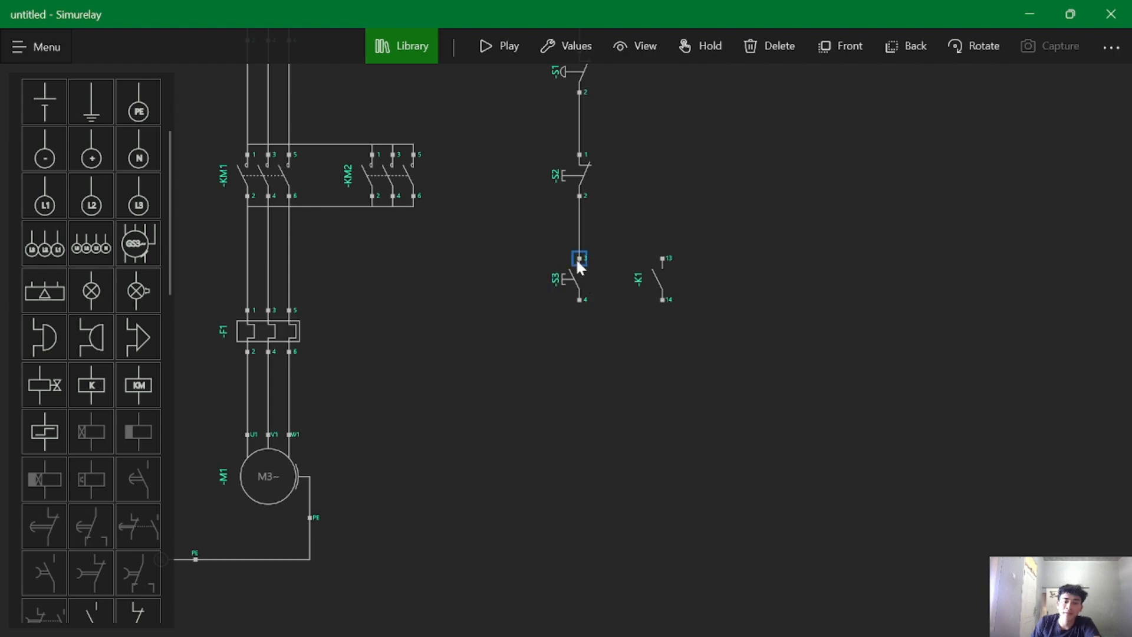
drag(587, 257, 660, 254)
drag(579, 302, 579, 303)
- Place a contactor coil below S3 and wire its terminal A1 to S3's terminal 4
scroll(505, 420, down, 1)
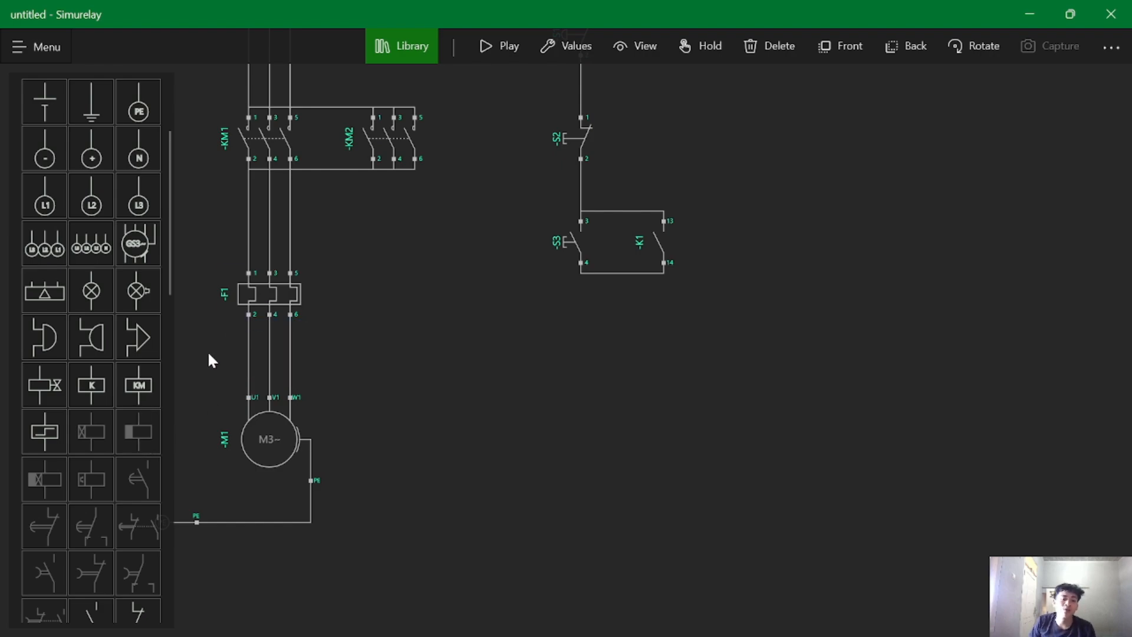
click(122, 385)
drag(587, 354, 586, 383)
click(584, 303)
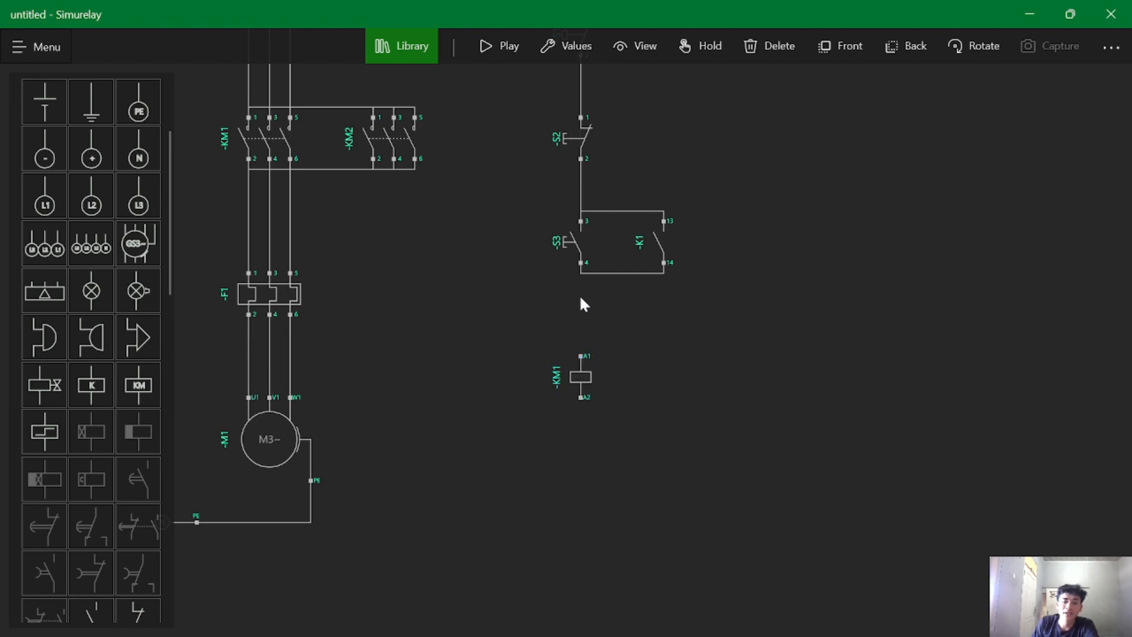
click(578, 355)
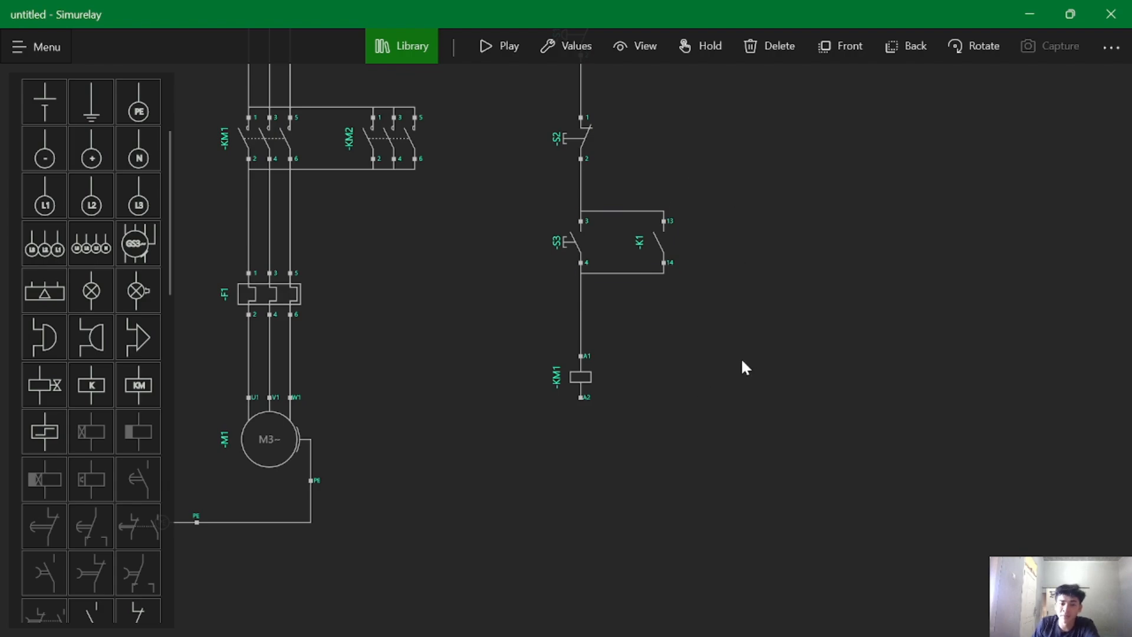
- Change the tag of the holding contact beside S3 to -KM so it belongs to contactor KM1
click(639, 249)
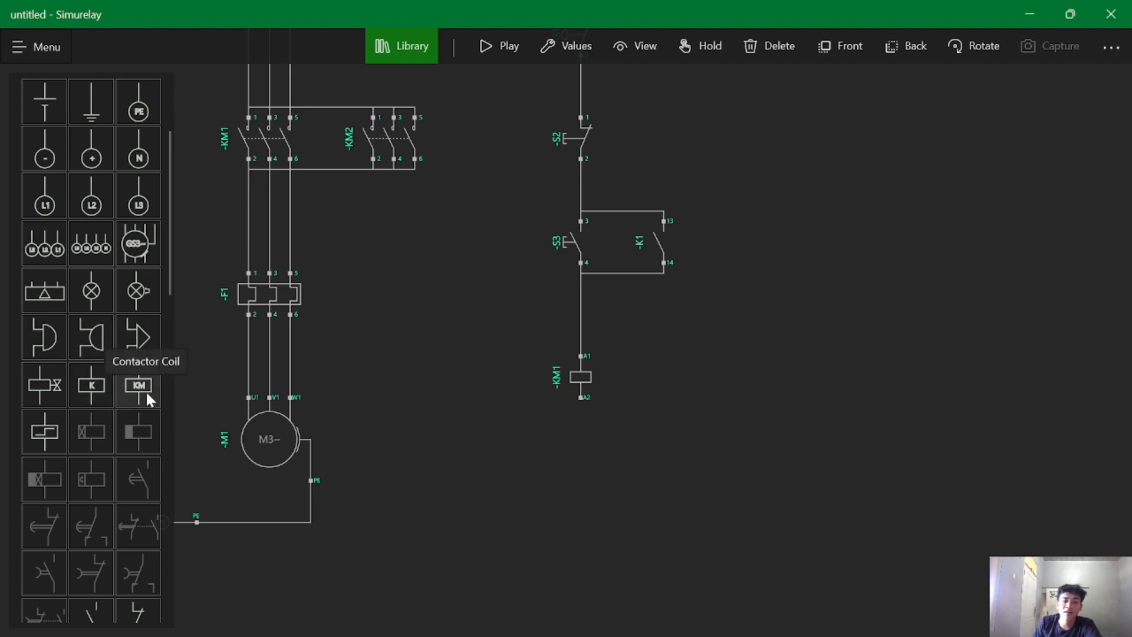
click(580, 388)
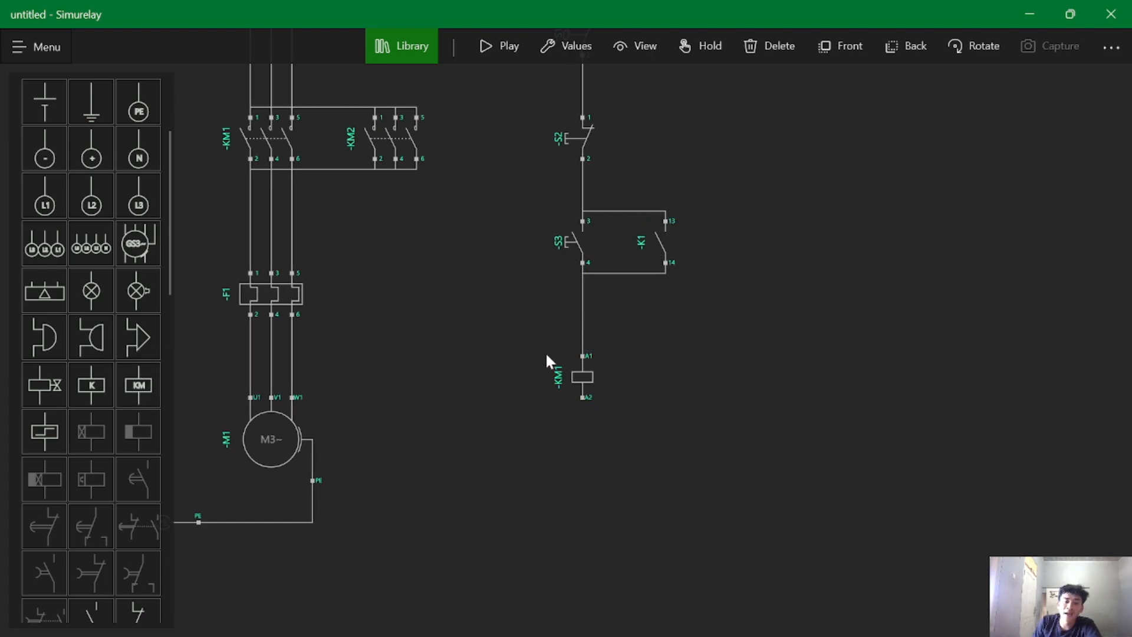
click(647, 246)
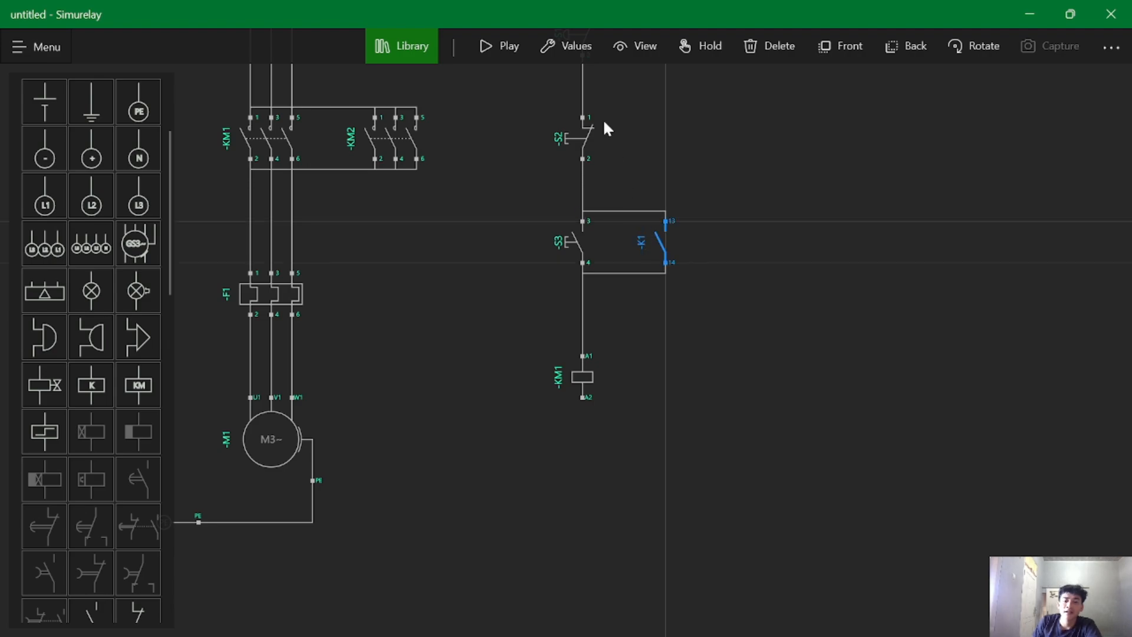
click(579, 49)
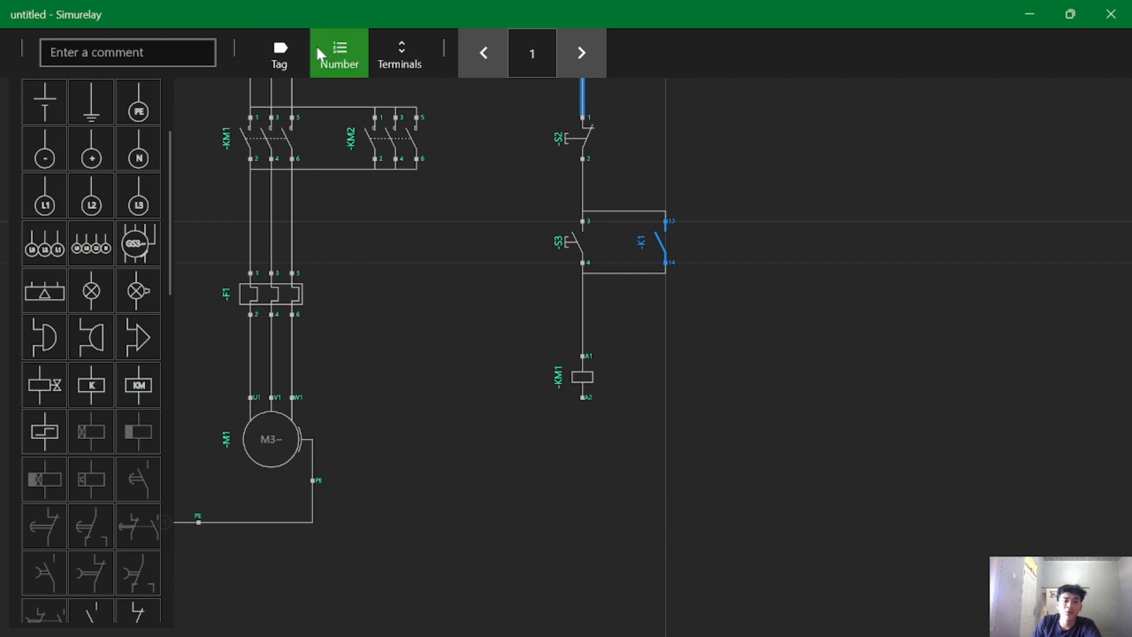
click(280, 50)
click(594, 53)
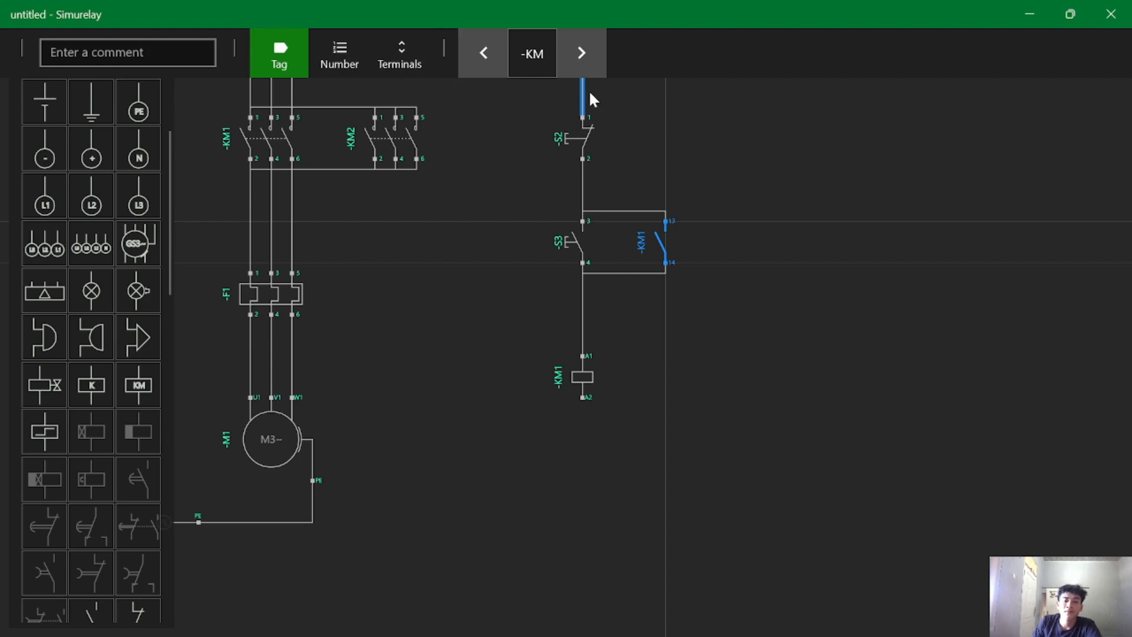
click(784, 149)
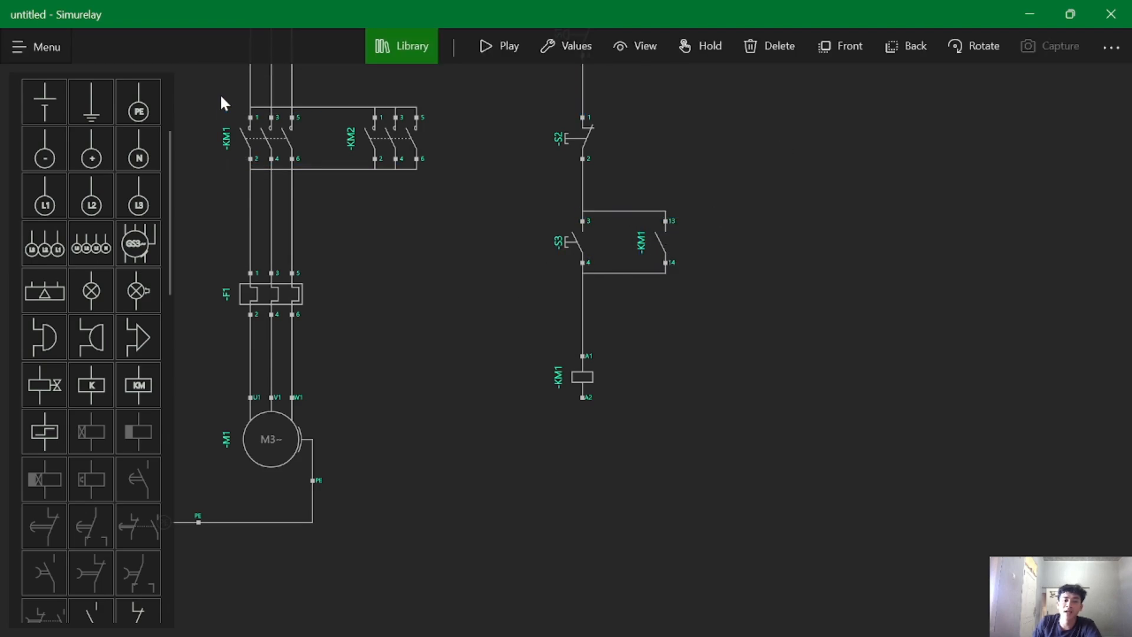
scroll(263, 196, down, 3)
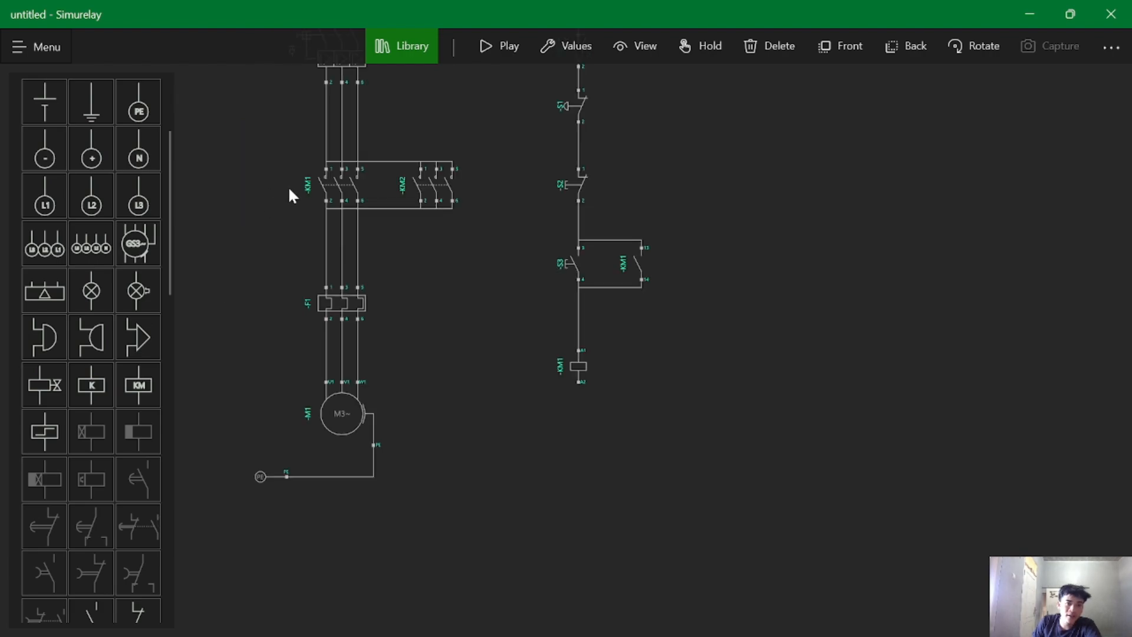
scroll(287, 188, up, 2)
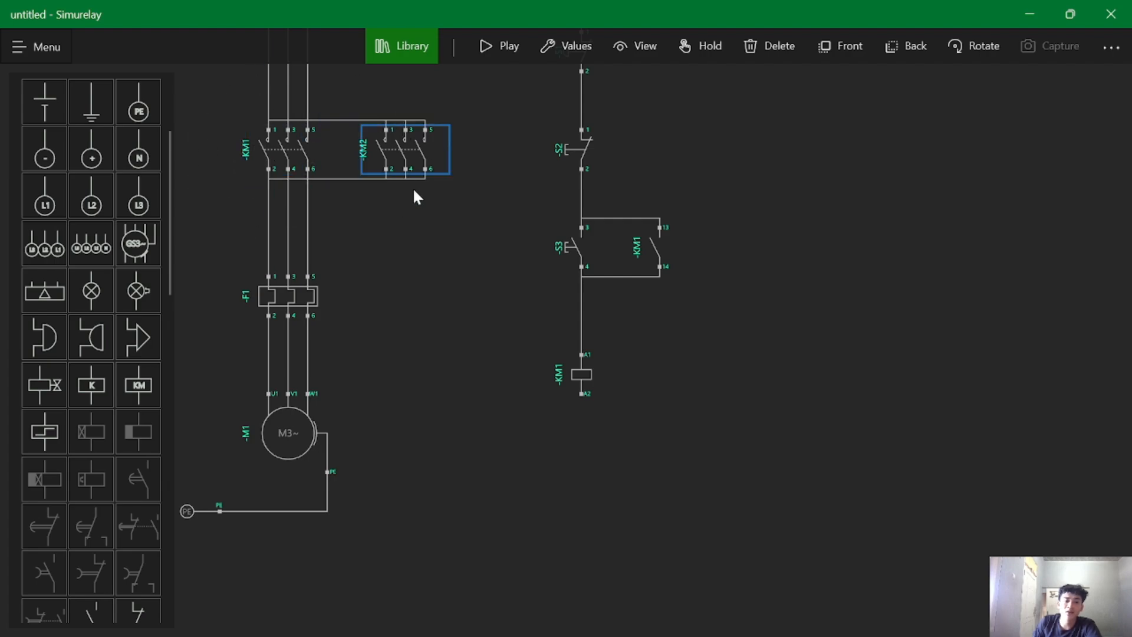
scroll(613, 489, down, 3)
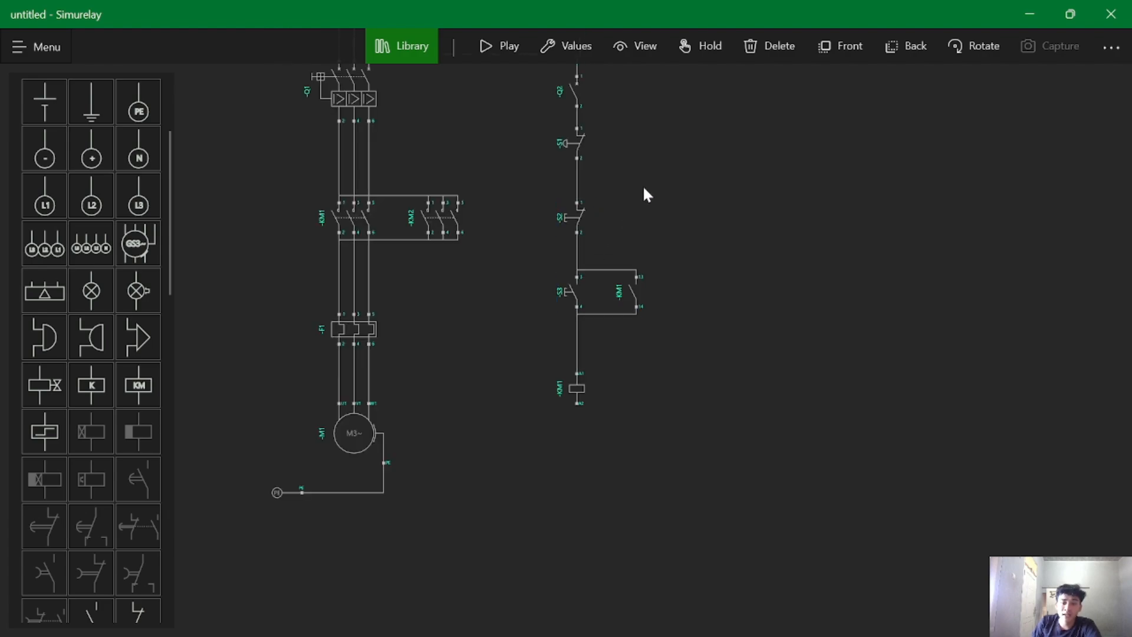
scroll(636, 224, up, 2)
scroll(589, 288, up, 1)
scroll(540, 380, down, 1)
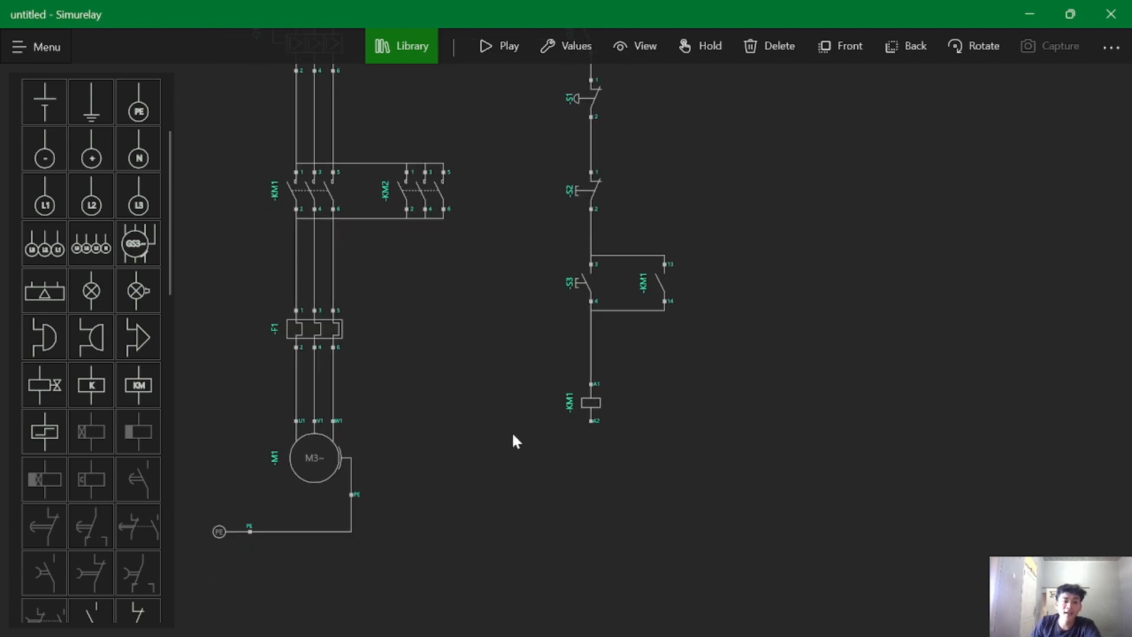
- Place a neutral (N) supply terminal below the KM1 coil and rotate it to lie horizontally
scroll(119, 386, up, 3)
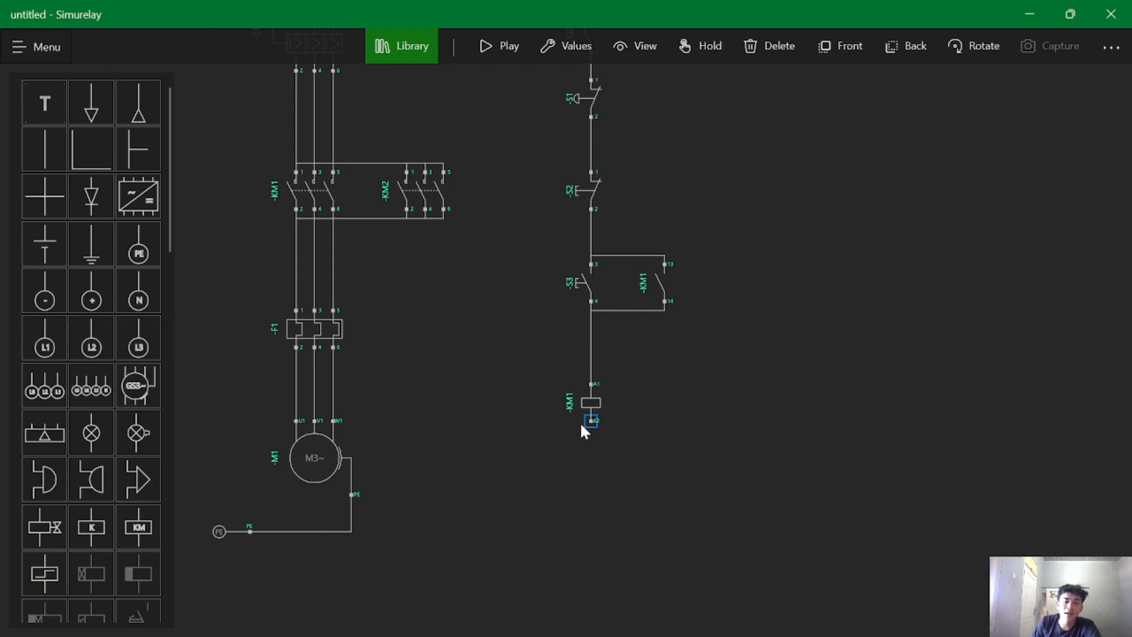
click(139, 316)
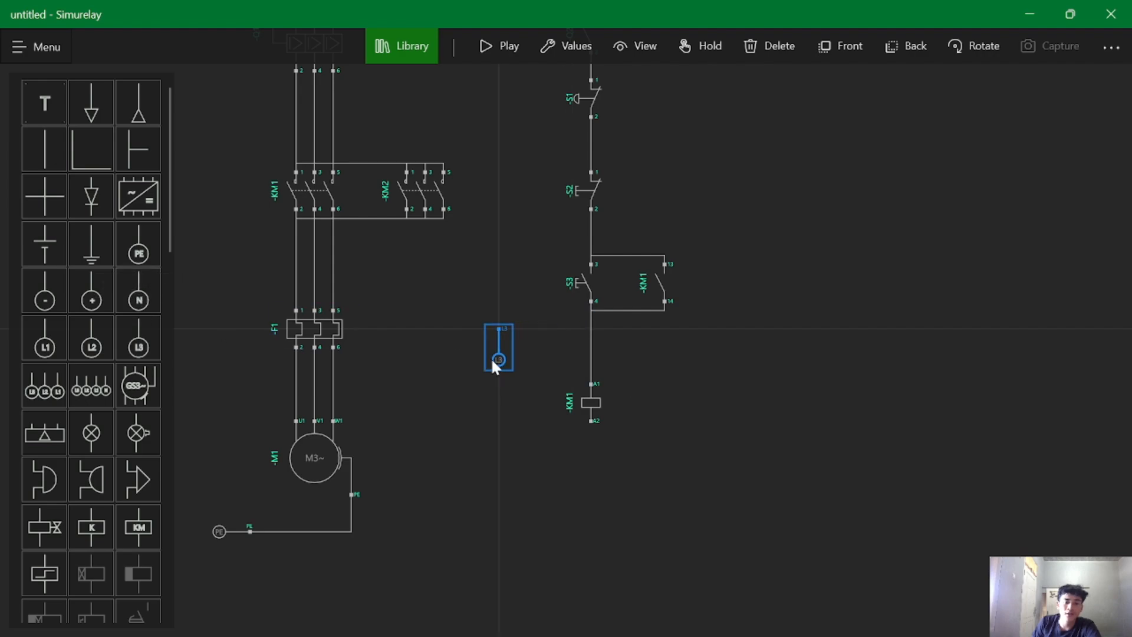
click(772, 46)
click(146, 310)
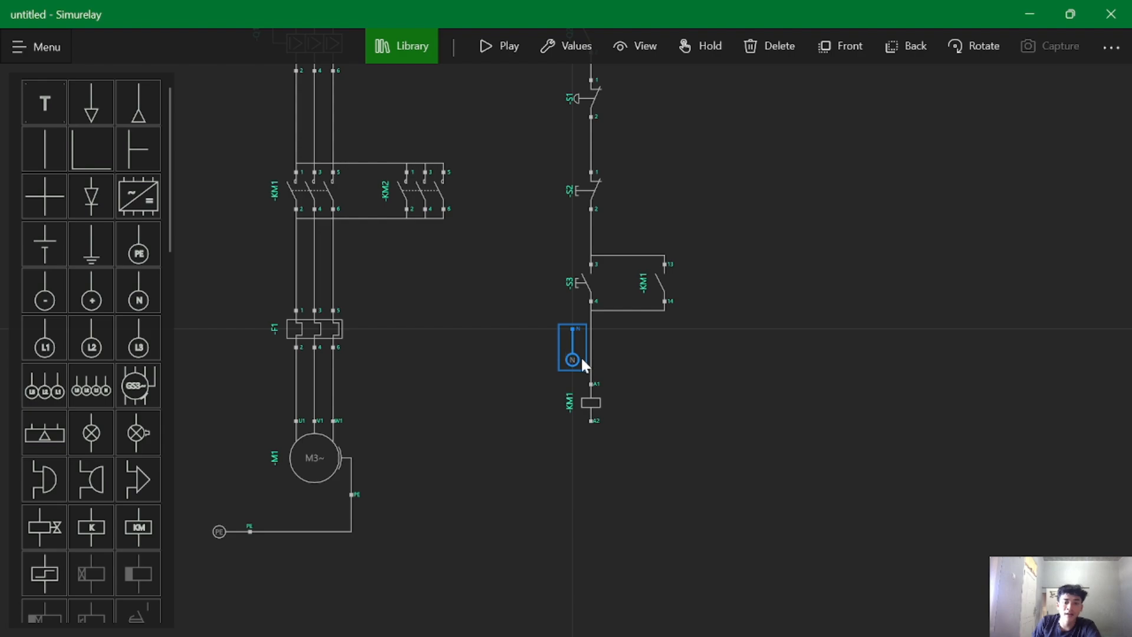
drag(581, 356, 518, 503)
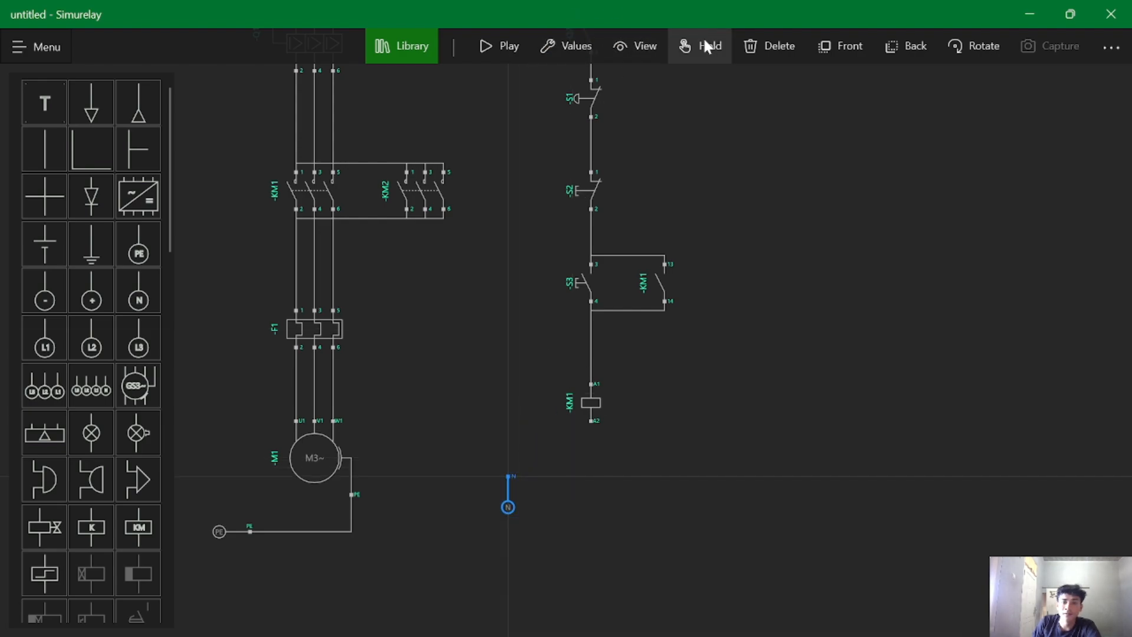
click(955, 45)
click(586, 423)
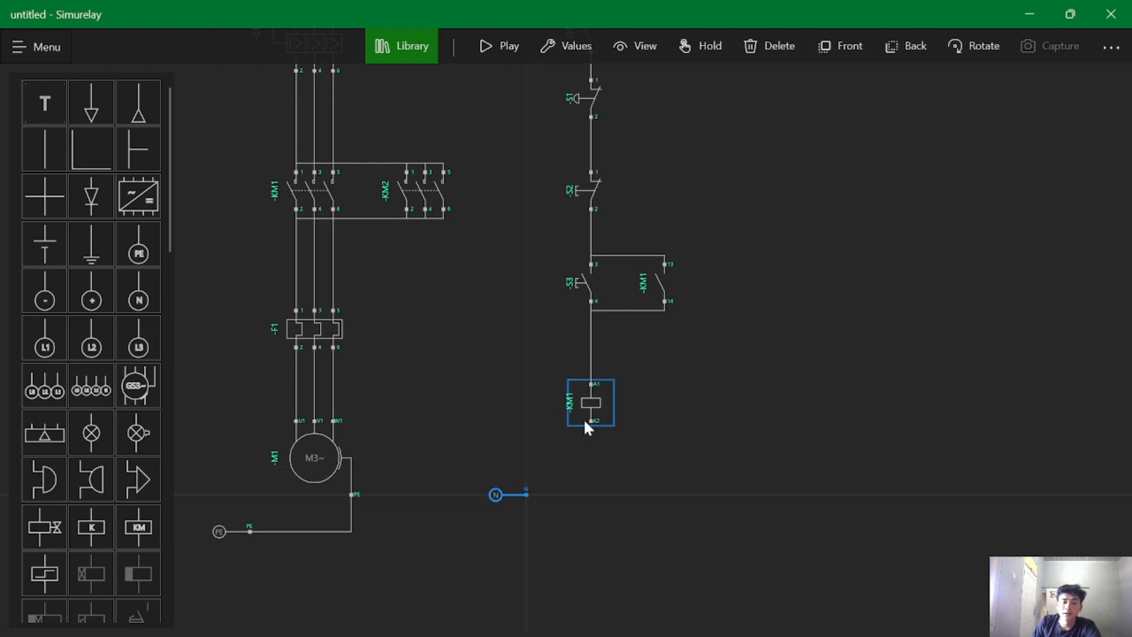
drag(501, 495, 556, 513)
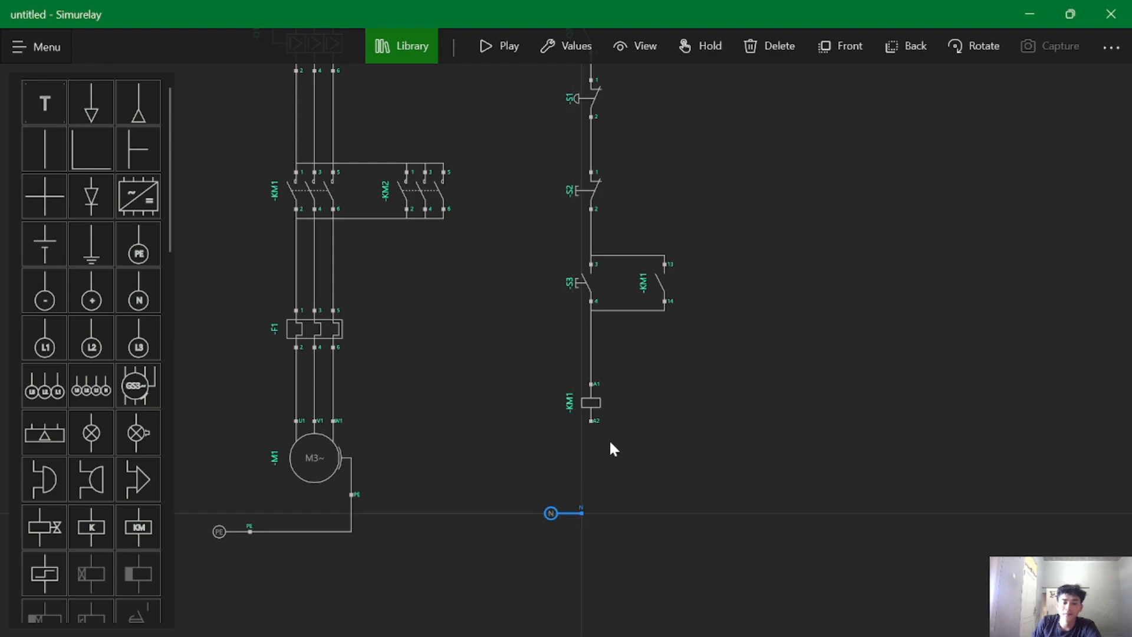
- Wire the KM1 coil's terminal A2 to the neutral terminal and shift that terminal slightly away from the control line
drag(590, 421, 581, 514)
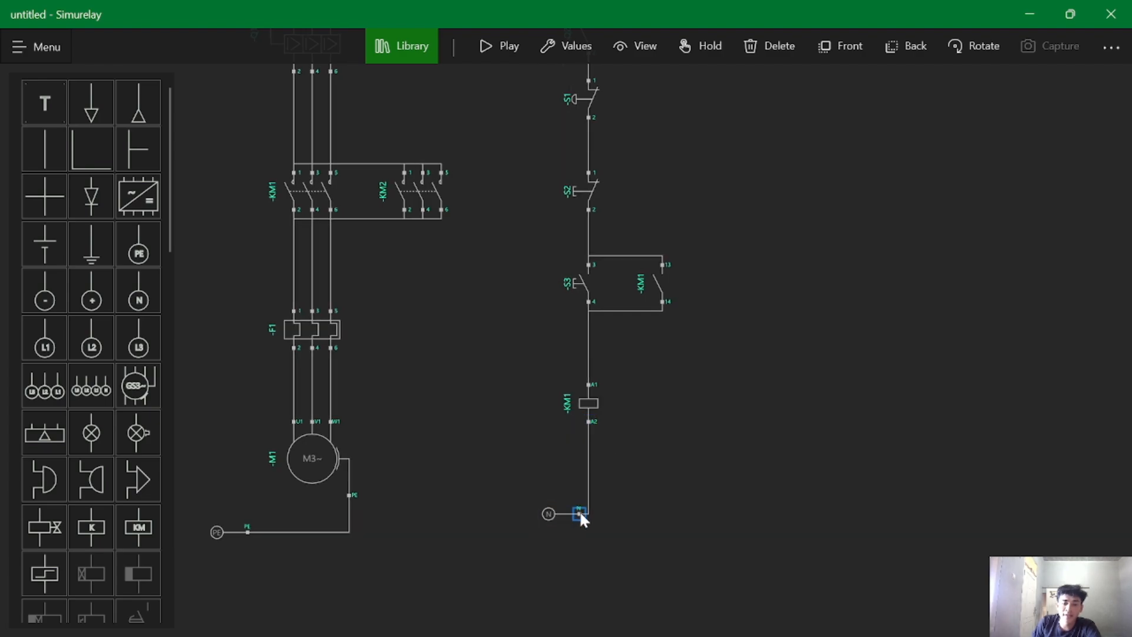
click(559, 513)
click(784, 496)
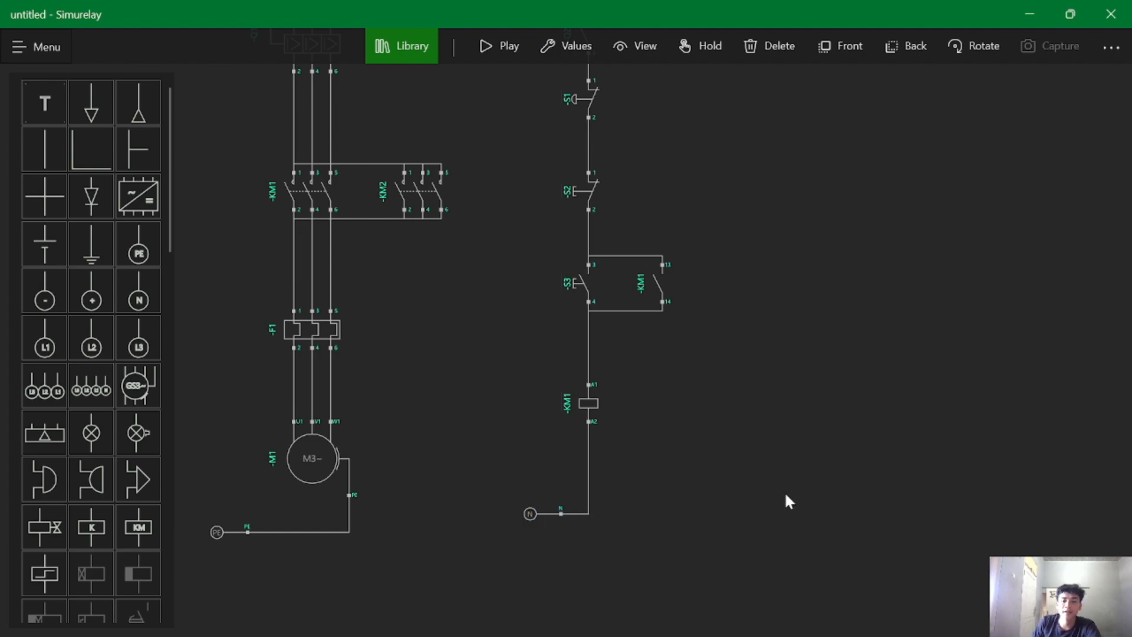
- Move the KM1 coil down closer to the neutral line and delete the wire between S3's terminal 4 and coil terminal A1
drag(536, 418, 529, 446)
click(673, 381)
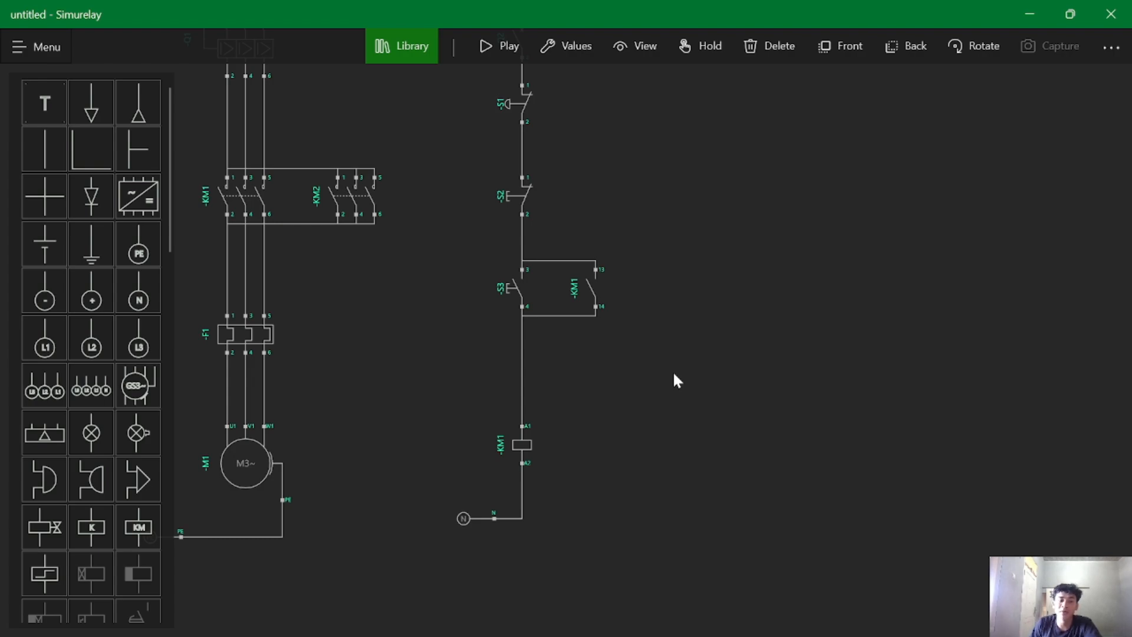
scroll(660, 391, up, 1)
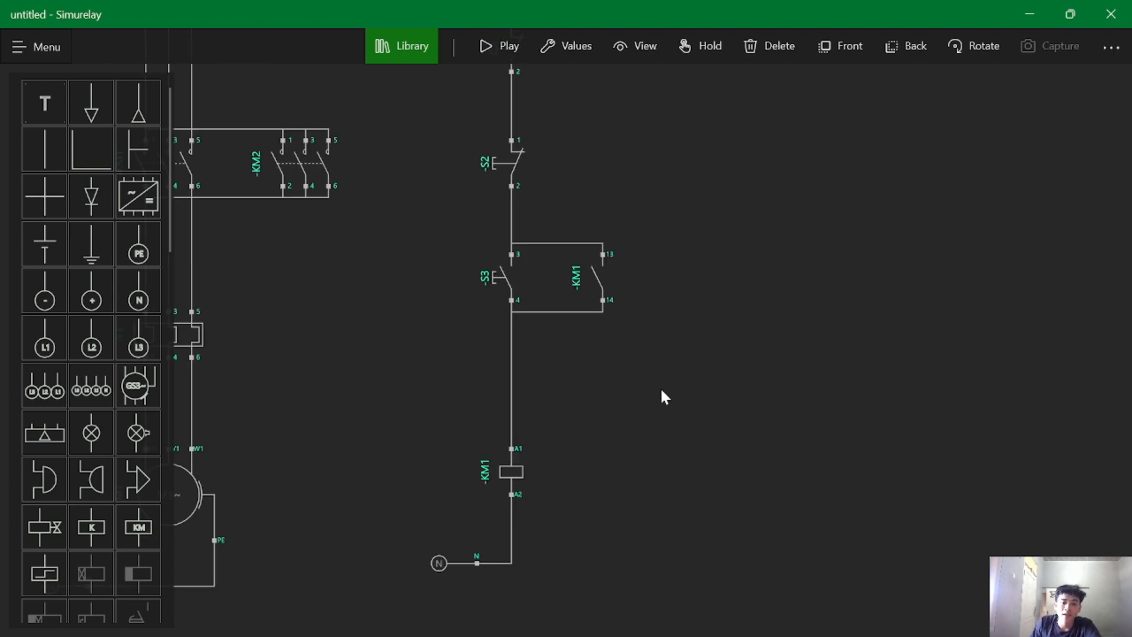
click(509, 407)
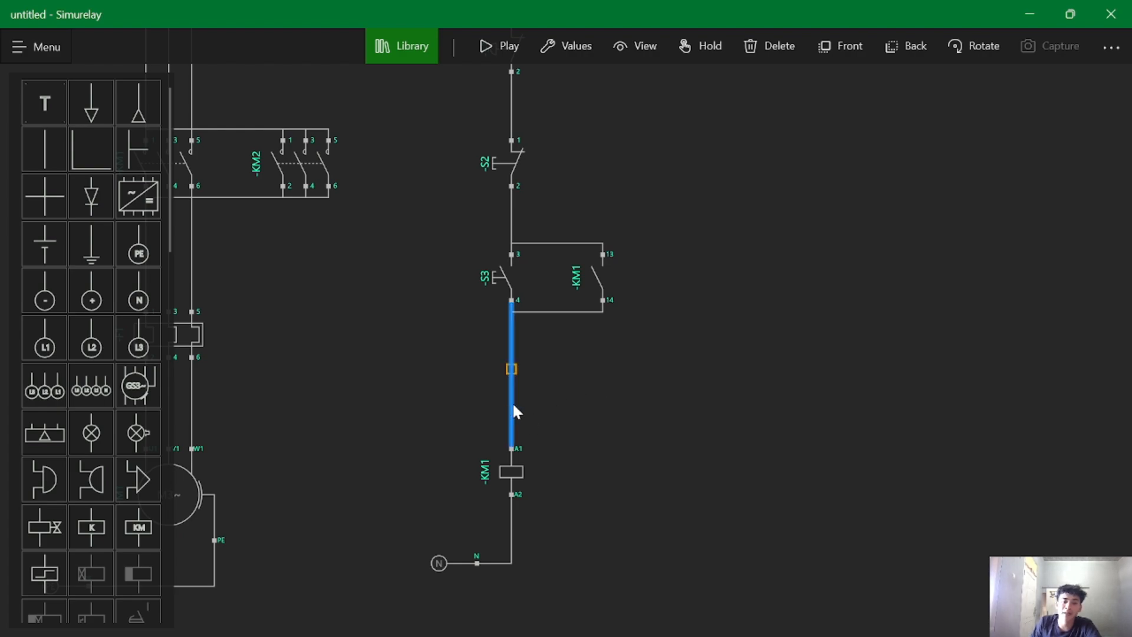
click(763, 48)
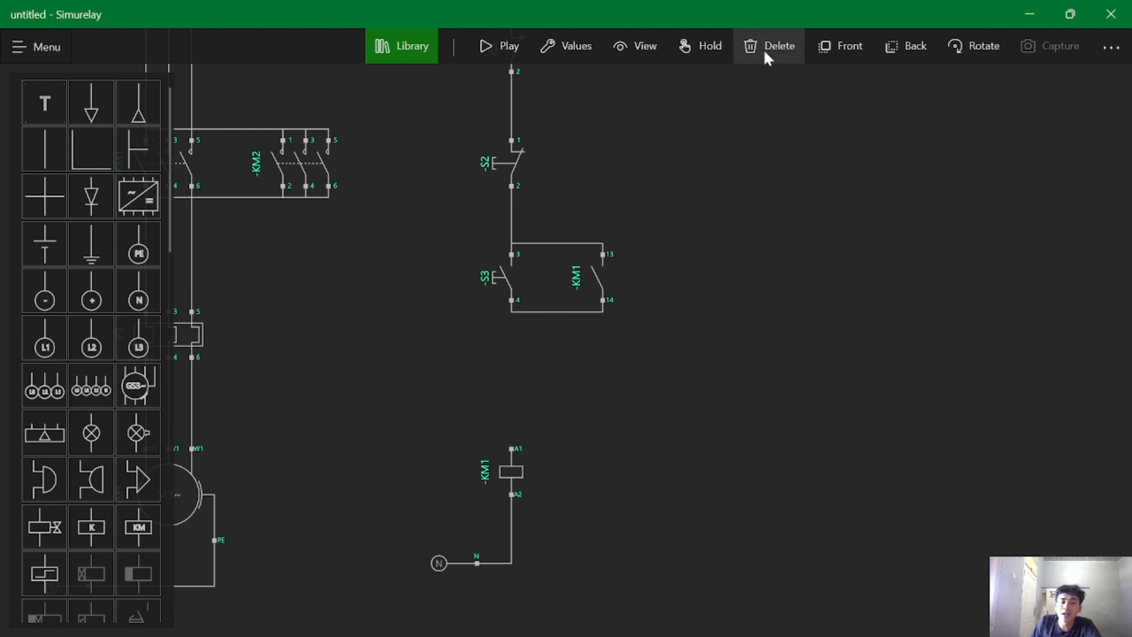
- Insert a normally closed contact between S3 and the KM1 coil, wiring terminal 11 to S3's terminal 4 and 12 to A1
scroll(73, 429, down, 6)
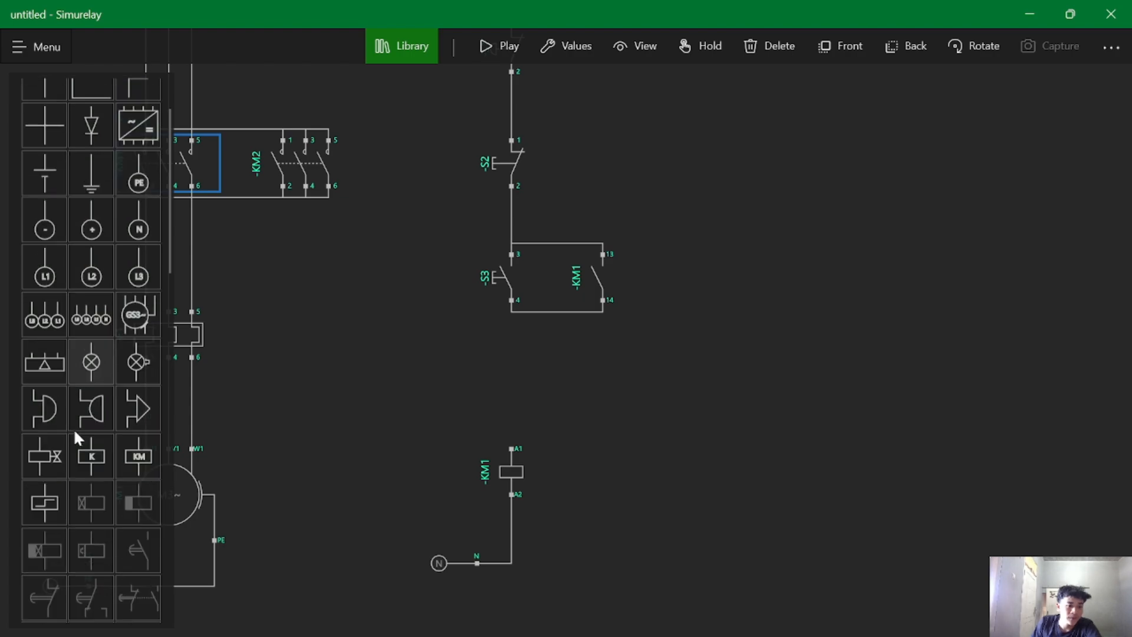
scroll(86, 425, up, 1)
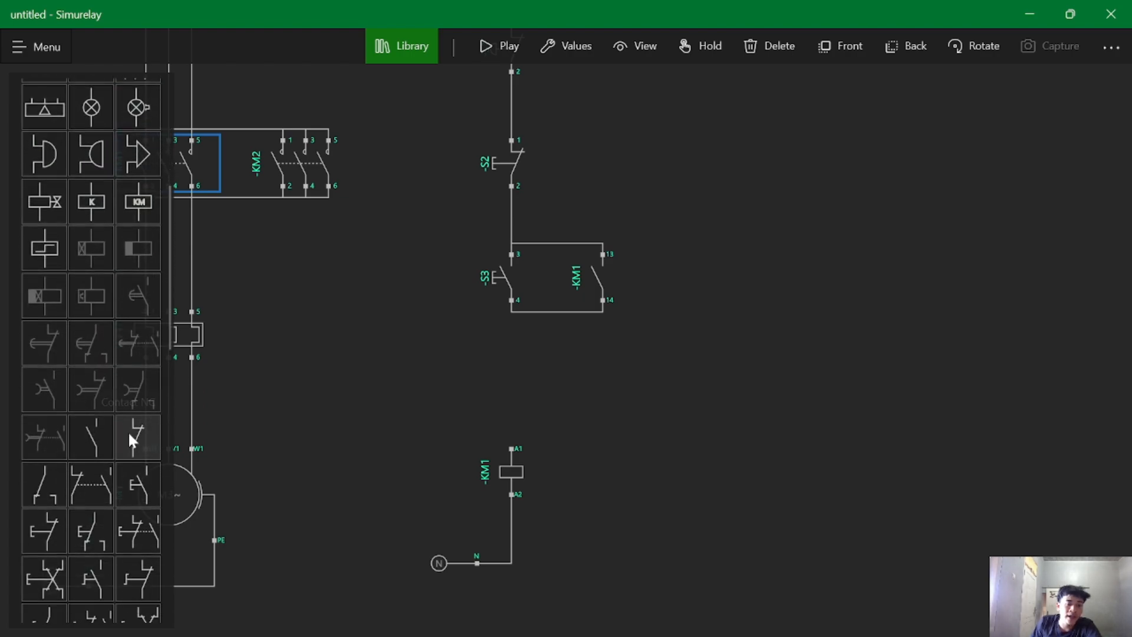
drag(129, 430, 511, 356)
click(546, 369)
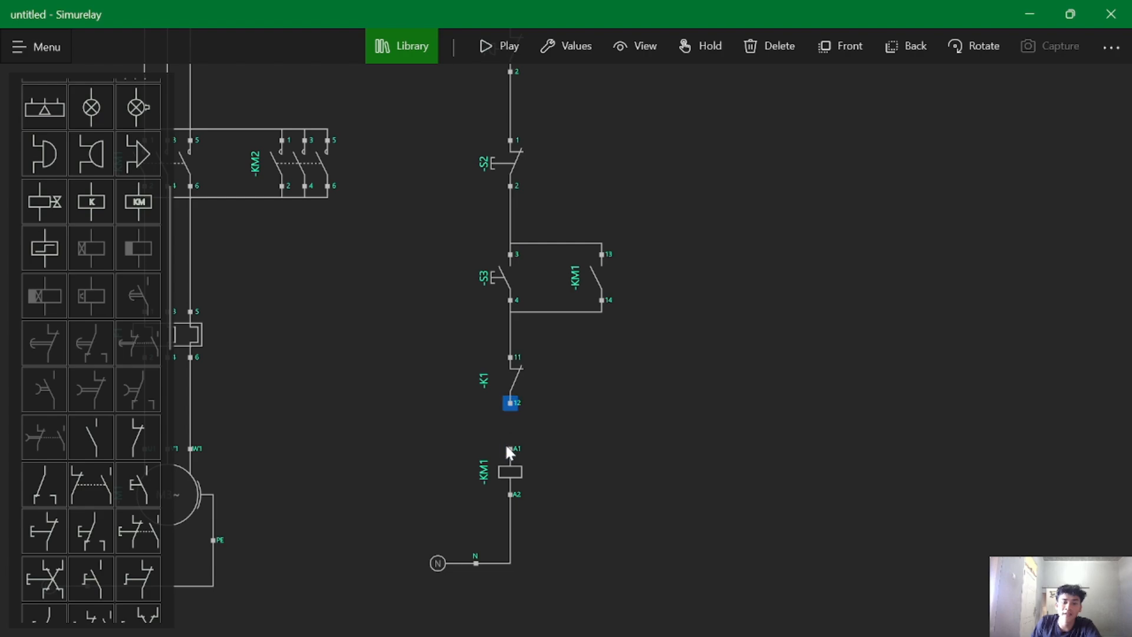
drag(510, 452, 511, 450)
- Relabel the normally closed contact between S3 and the KM1 coil with tag KM and number 2
click(524, 390)
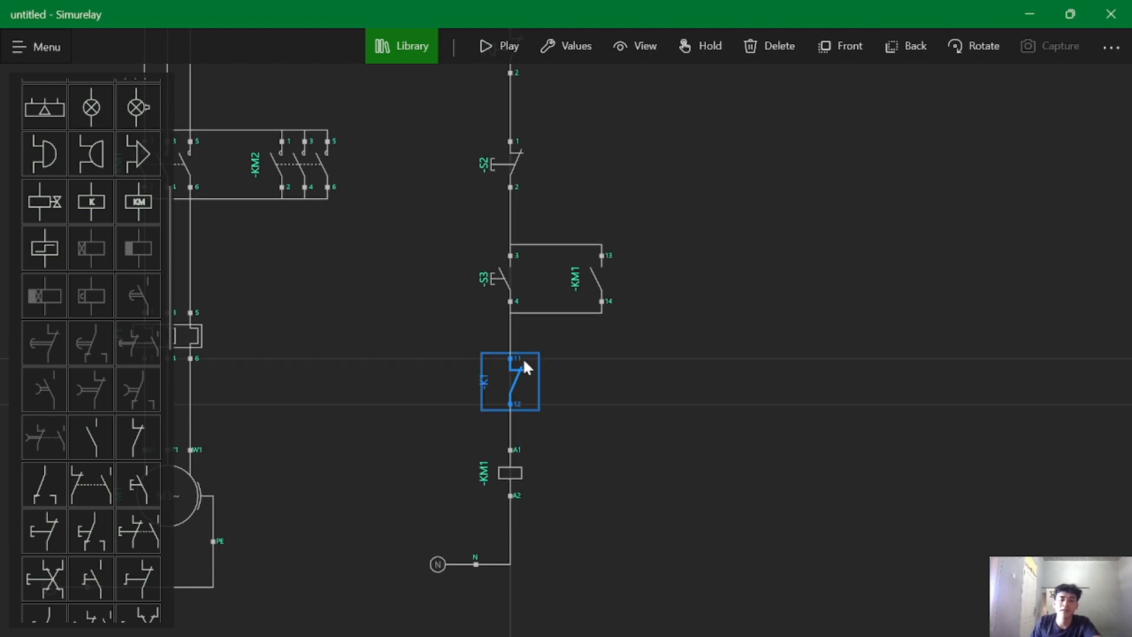
click(588, 40)
click(303, 52)
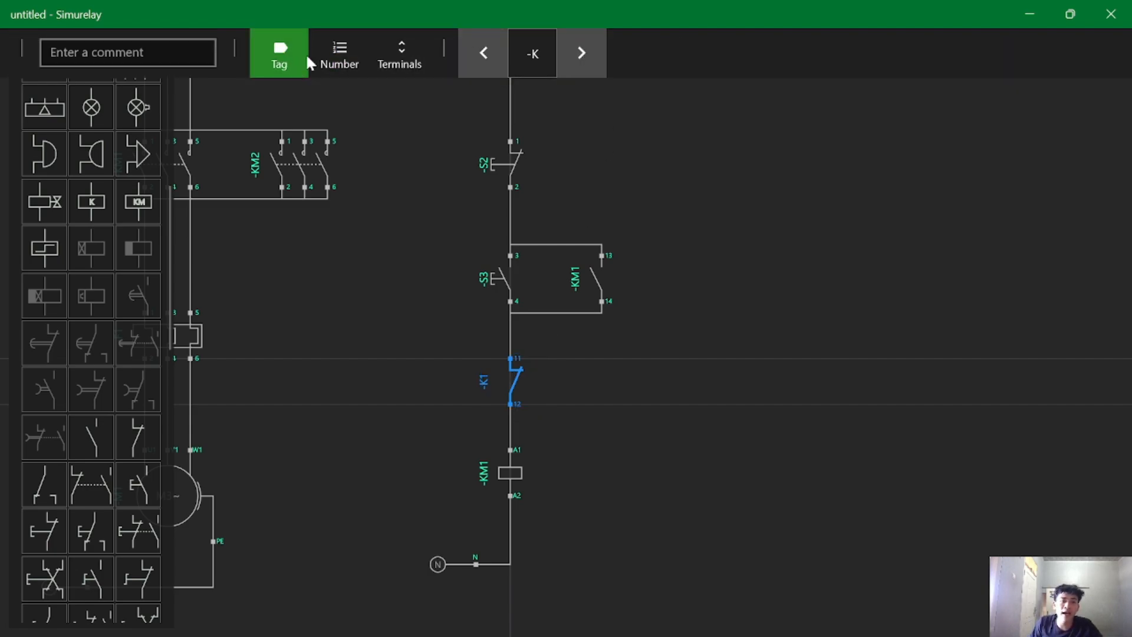
click(580, 54)
click(604, 444)
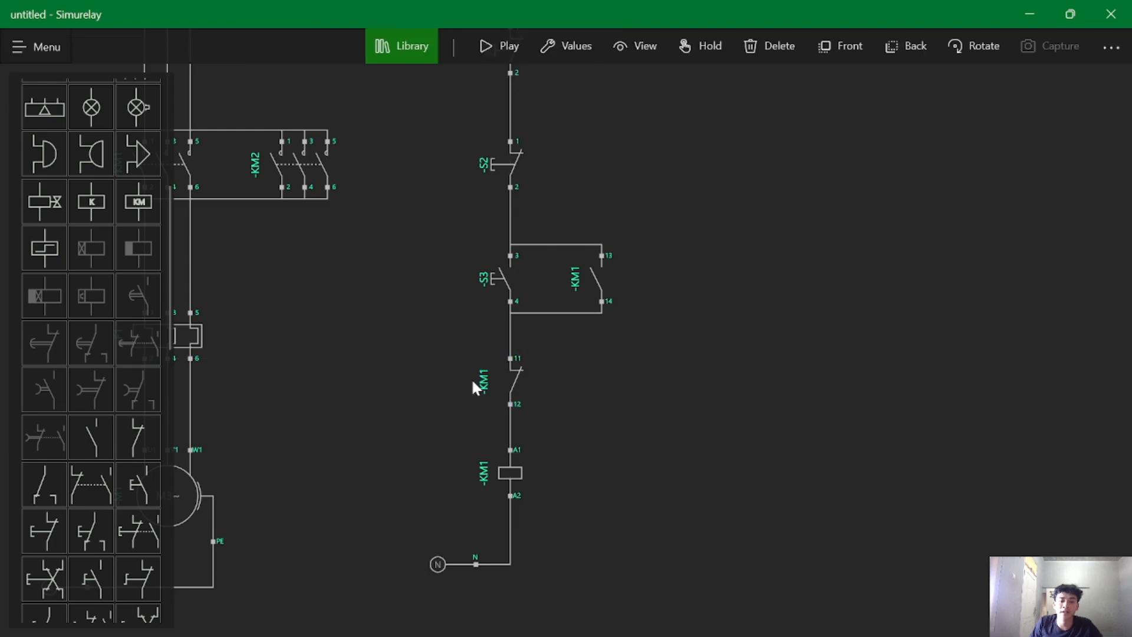
click(495, 382)
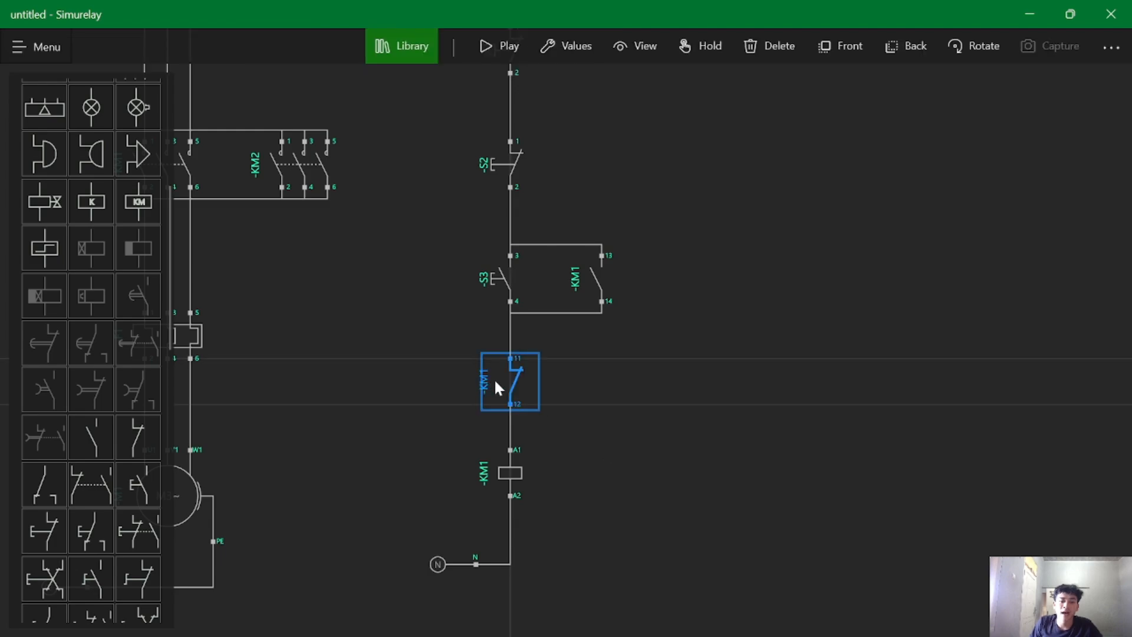
click(568, 43)
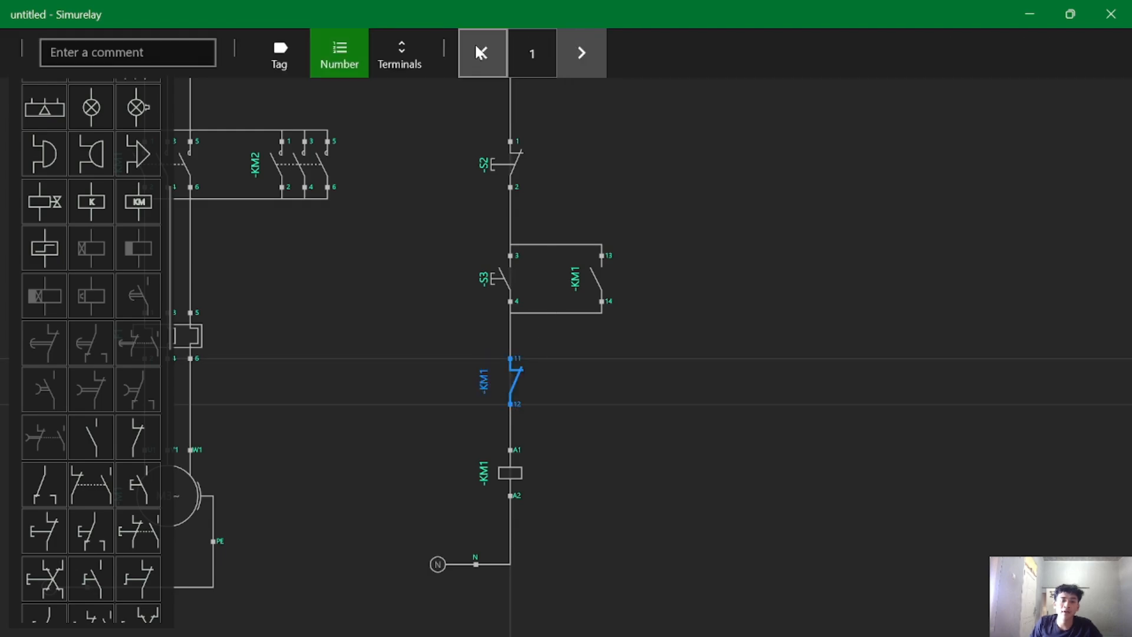
click(583, 52)
click(644, 465)
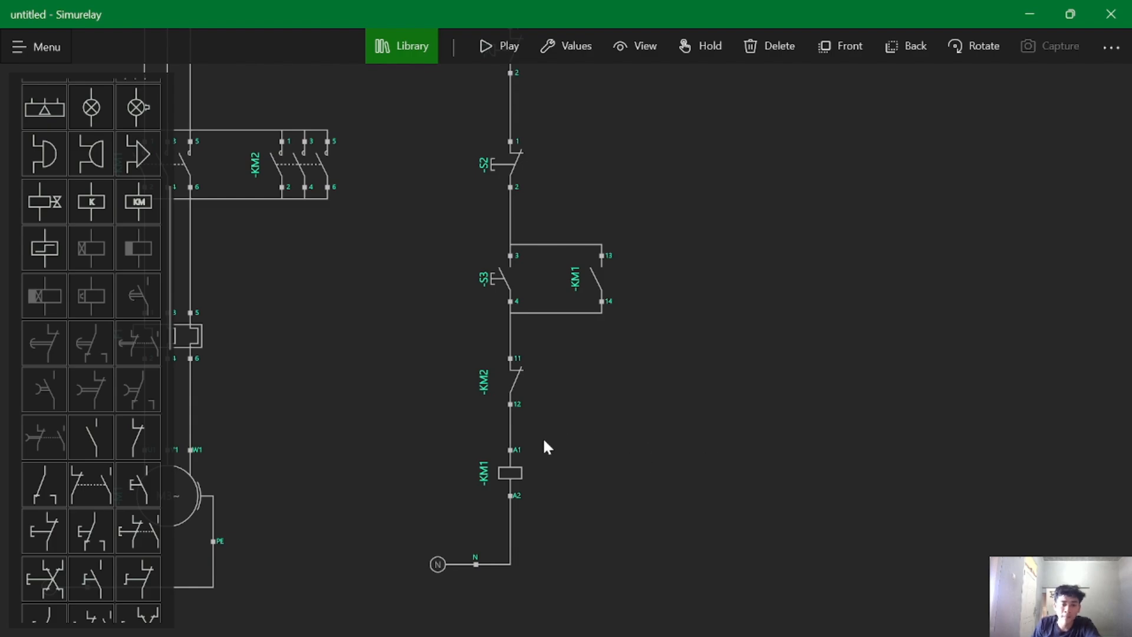
- Add an indicator lamp and place it beside the KM1 coil, in line with the holding contact above
drag(736, 392, 692, 457)
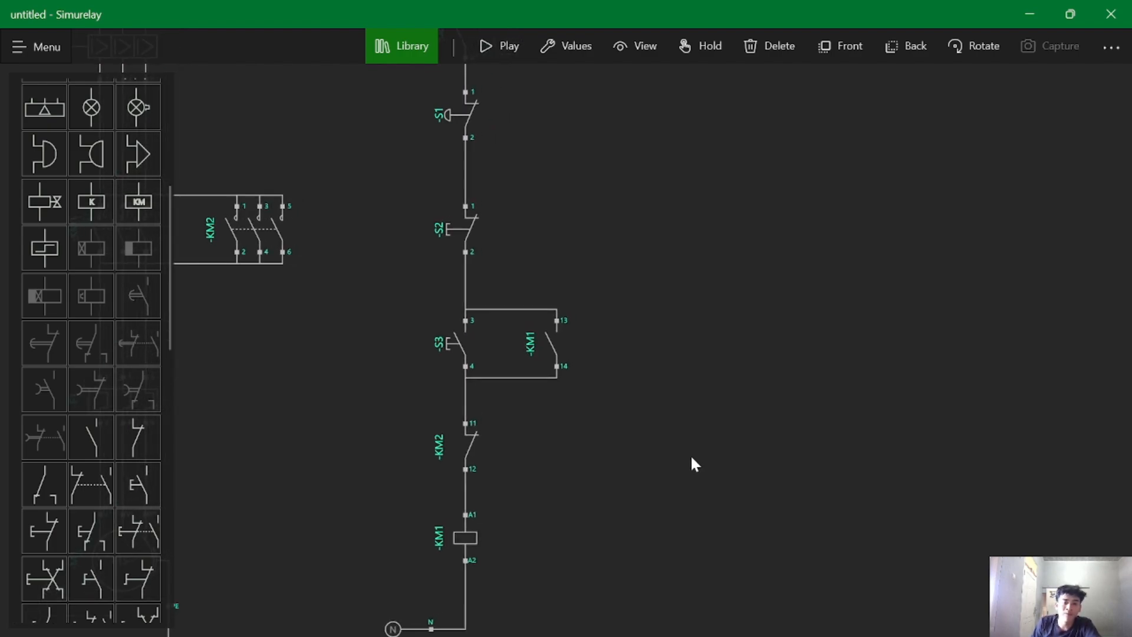
drag(626, 502, 635, 472)
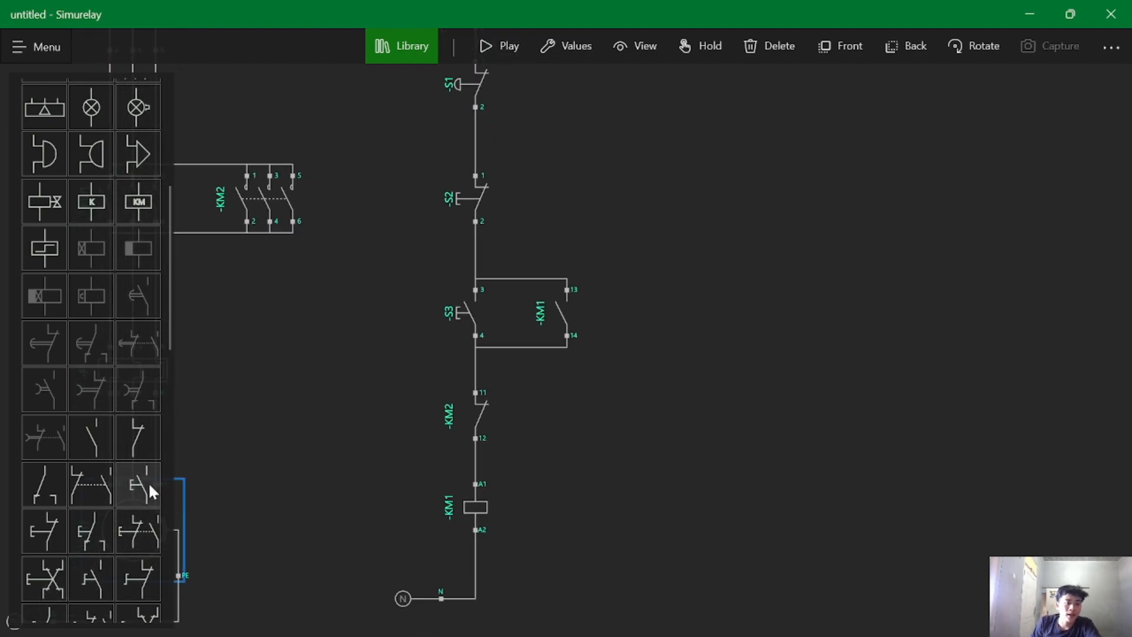
scroll(70, 419, down, 10)
scroll(71, 424, down, 3)
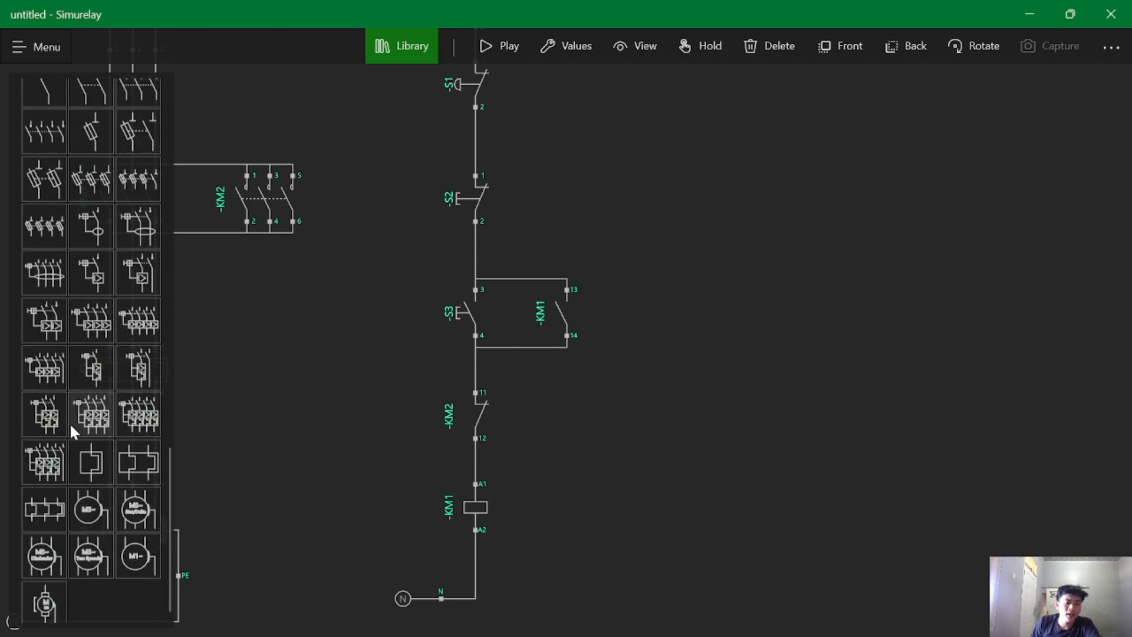
scroll(70, 430, up, 10)
scroll(66, 419, up, 5)
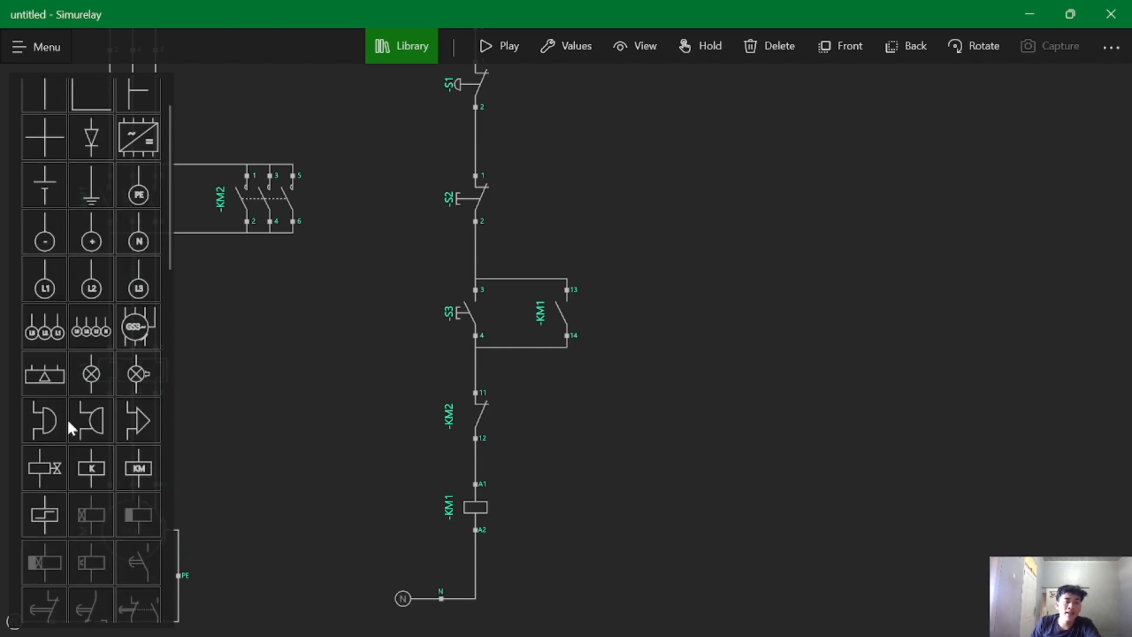
click(93, 384)
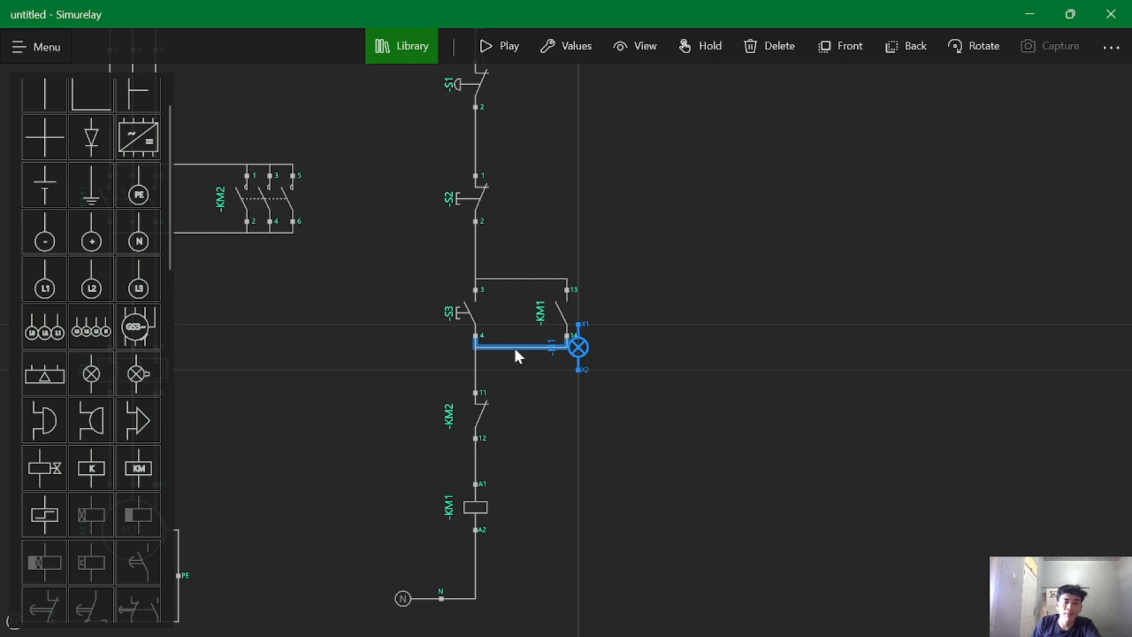
drag(576, 347, 567, 511)
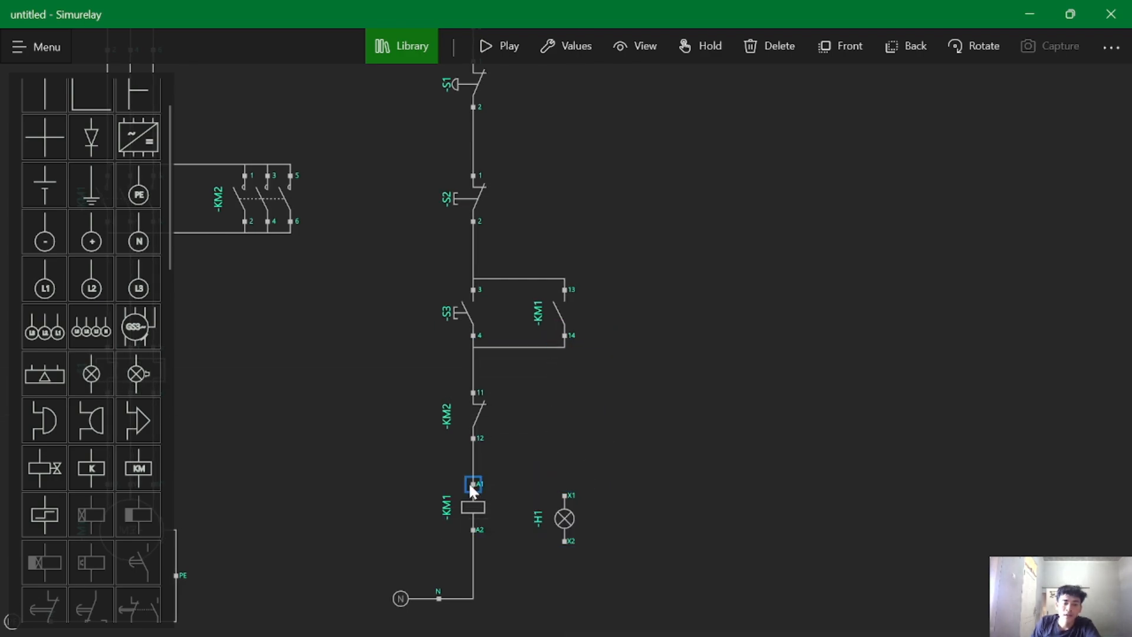
- Wire the lamp in parallel with the KM1 coil, joining X1 to A1 and X2 to the neutral terminal
drag(492, 486, 587, 479)
click(564, 517)
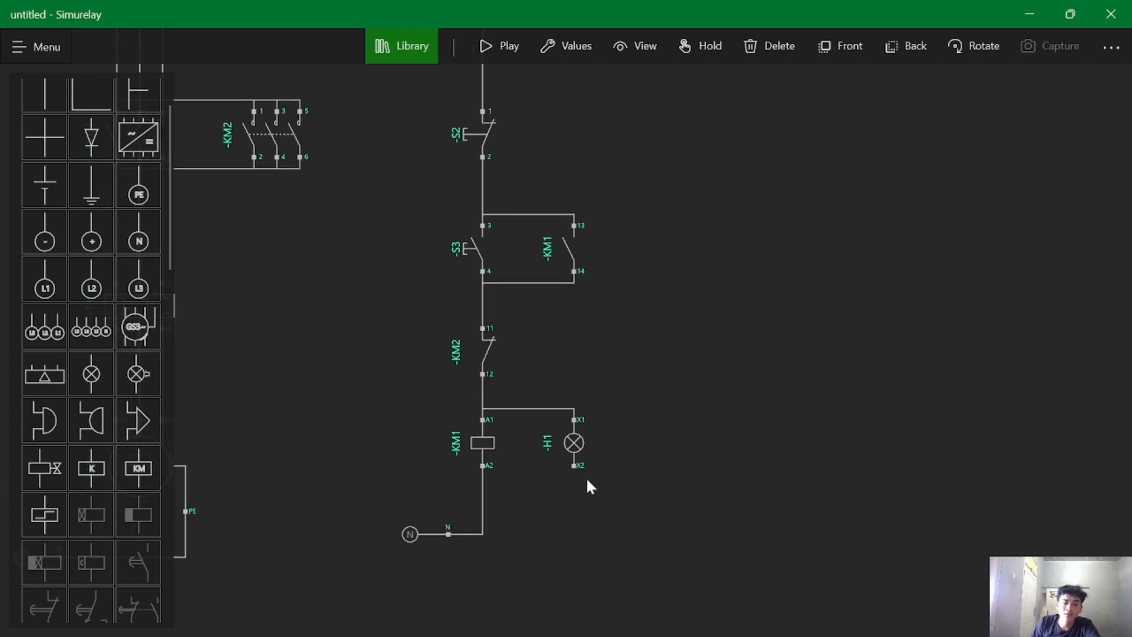
click(446, 534)
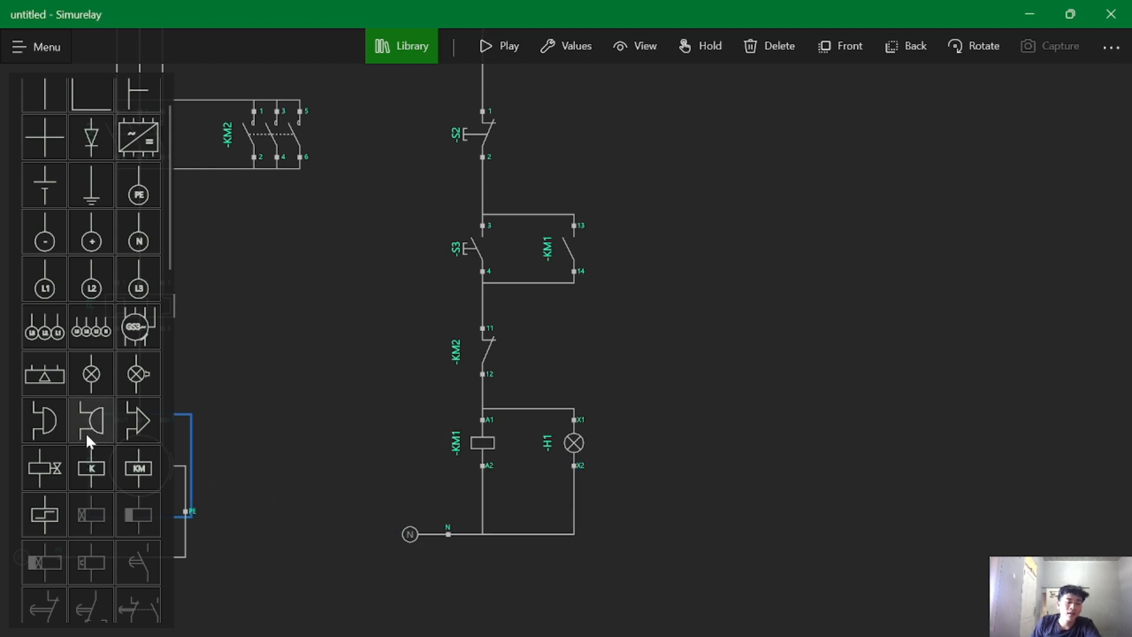
scroll(68, 423, down, 3)
scroll(72, 422, down, 3)
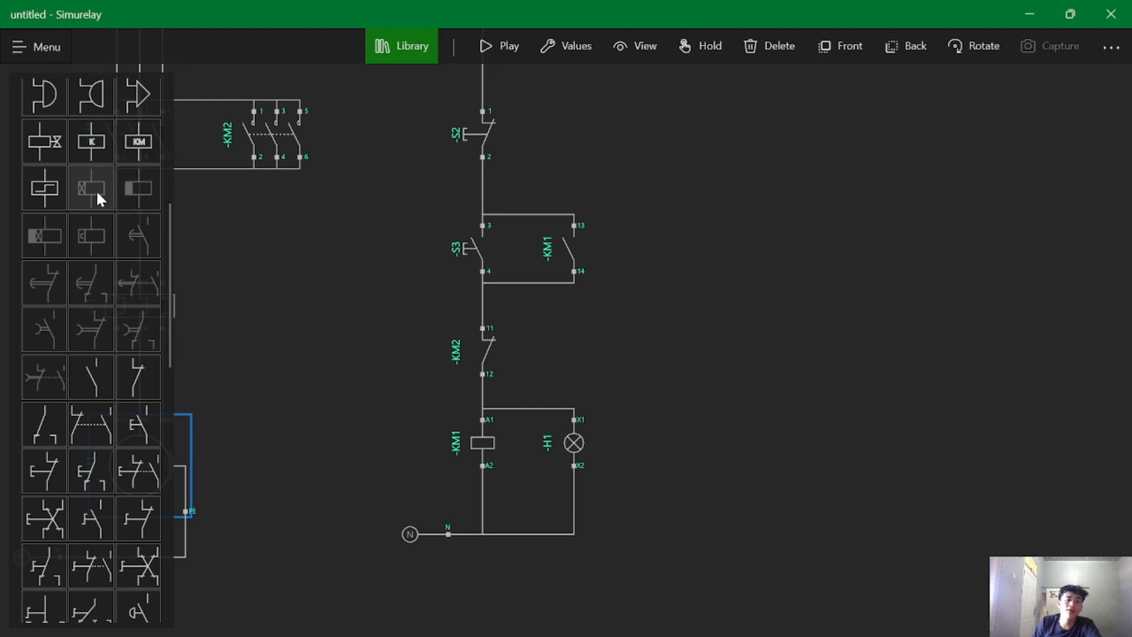
click(80, 195)
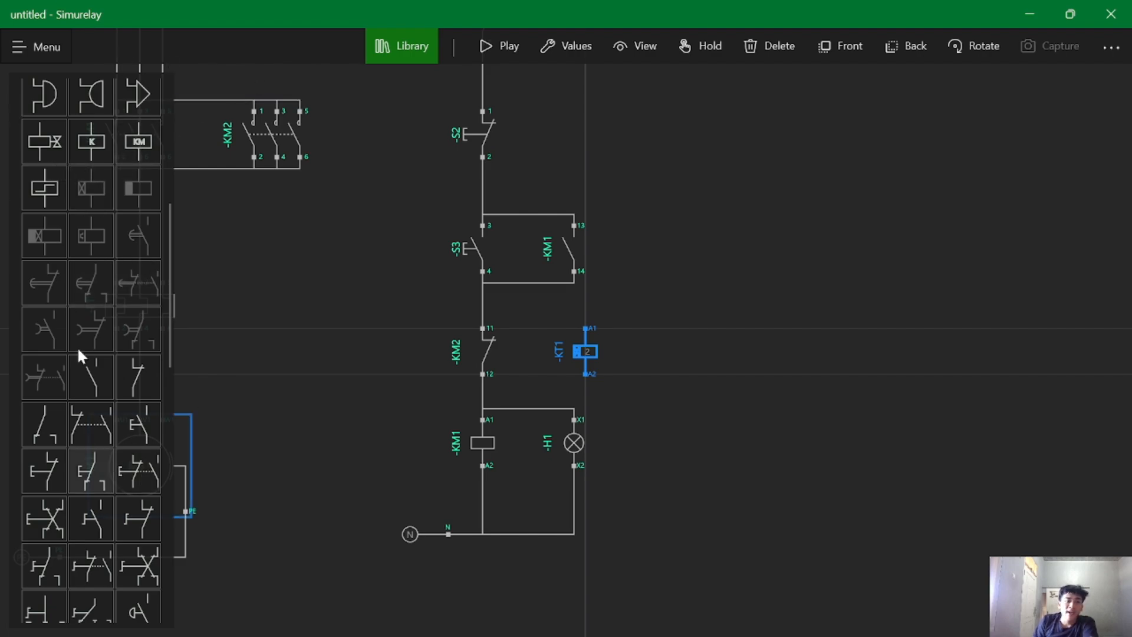
scroll(327, 394, up, 2)
scroll(377, 401, down, 1)
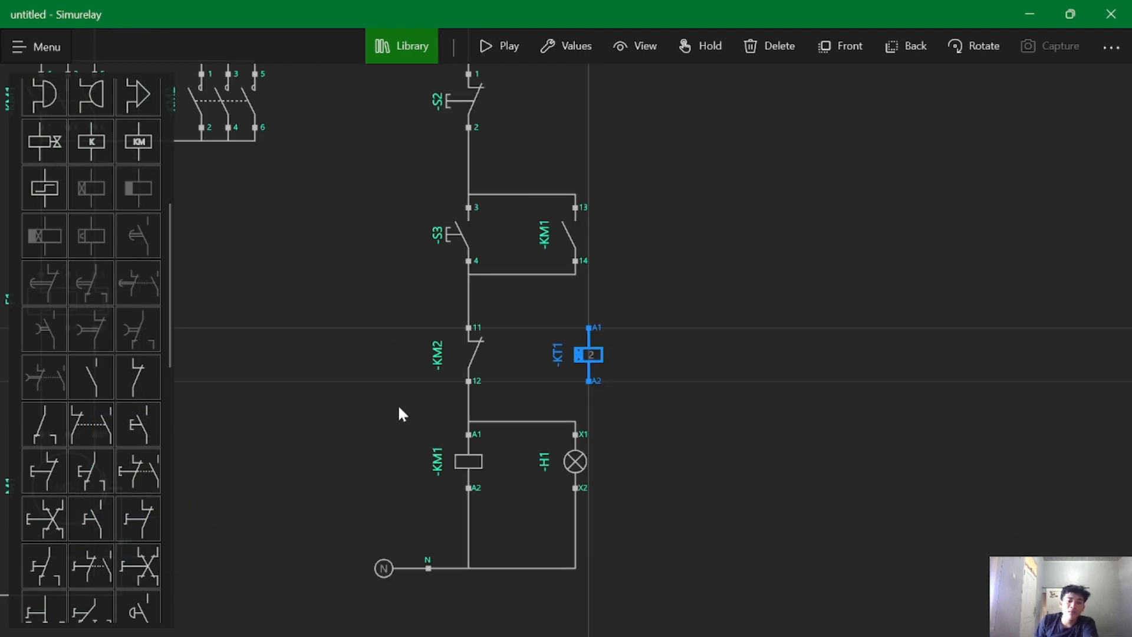
drag(589, 361, 617, 359)
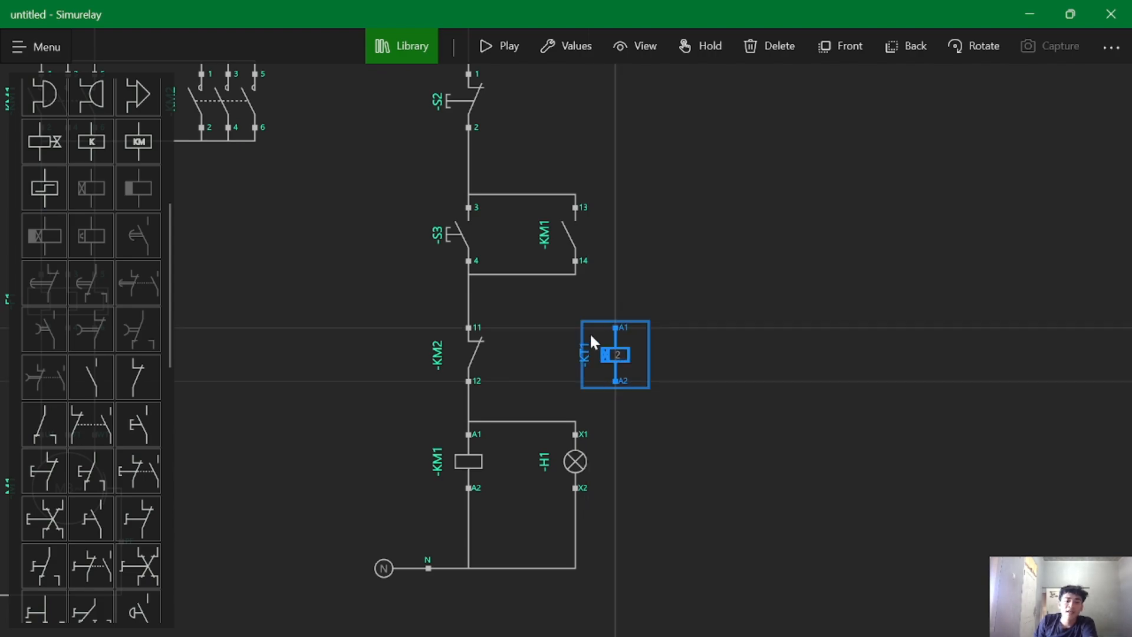
click(773, 45)
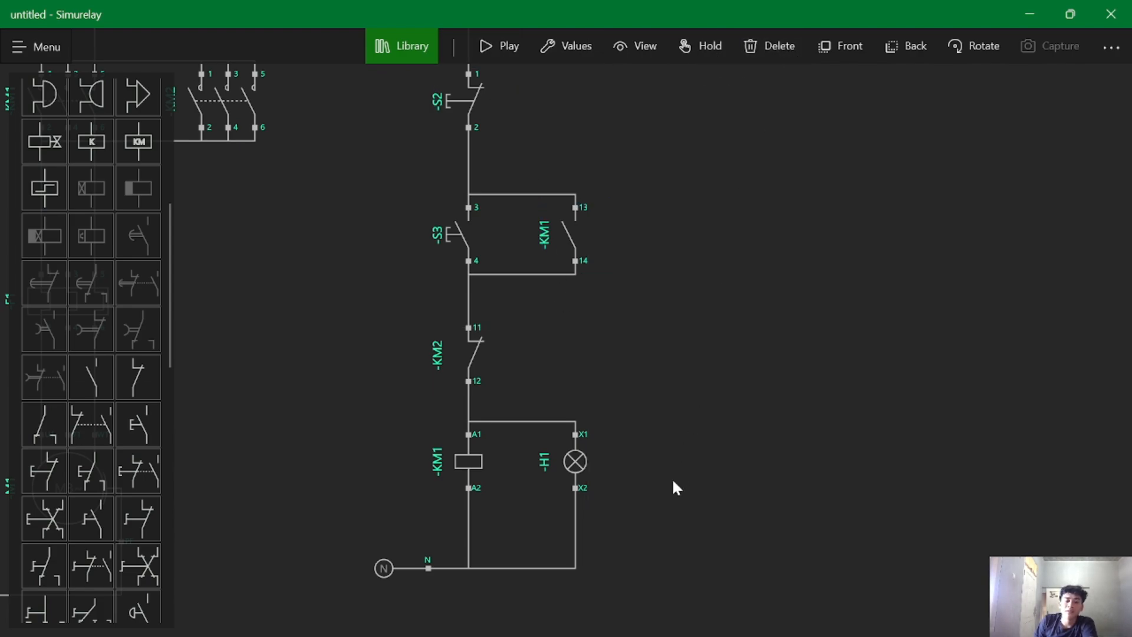
- Move lamp H1 slightly lower beside the KM1 coil
drag(671, 478, 597, 455)
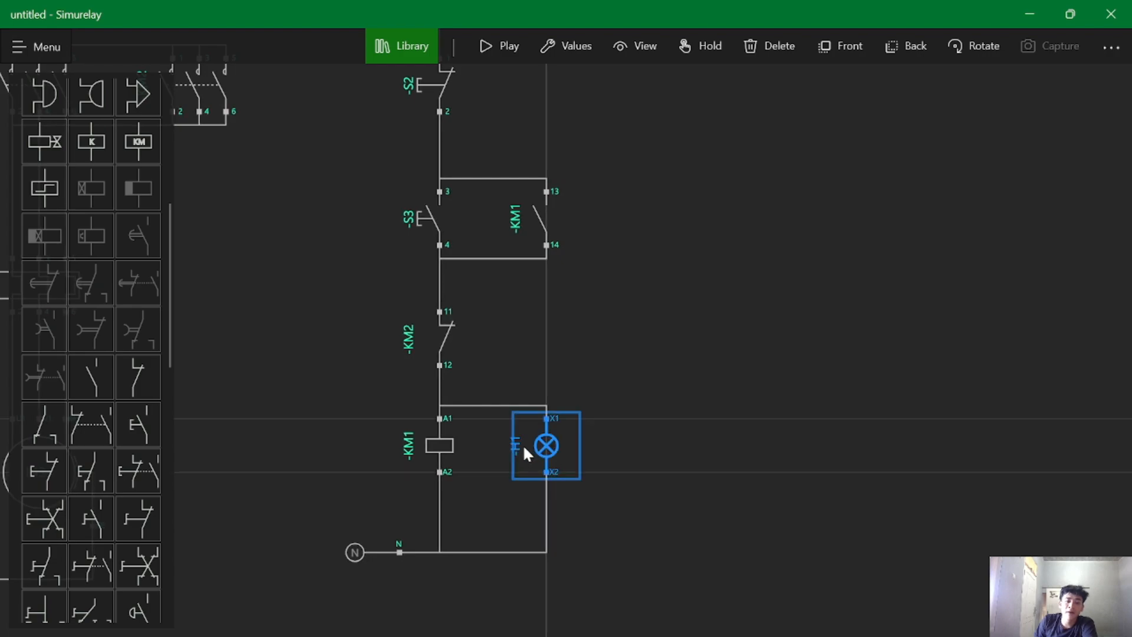
scroll(656, 412, down, 4)
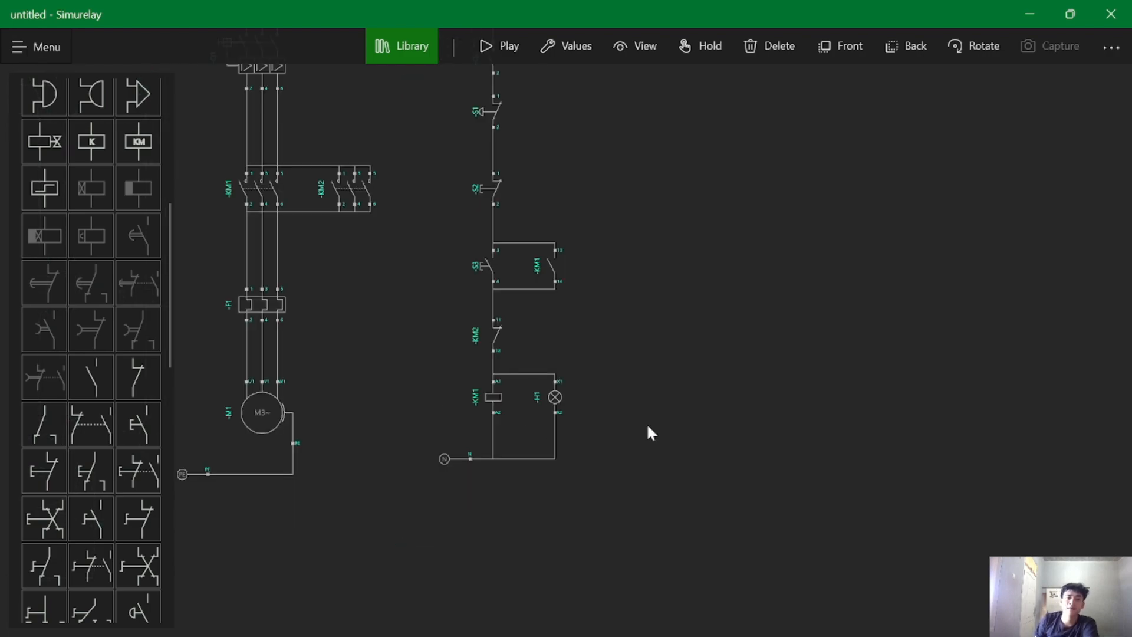
scroll(653, 418, up, 3)
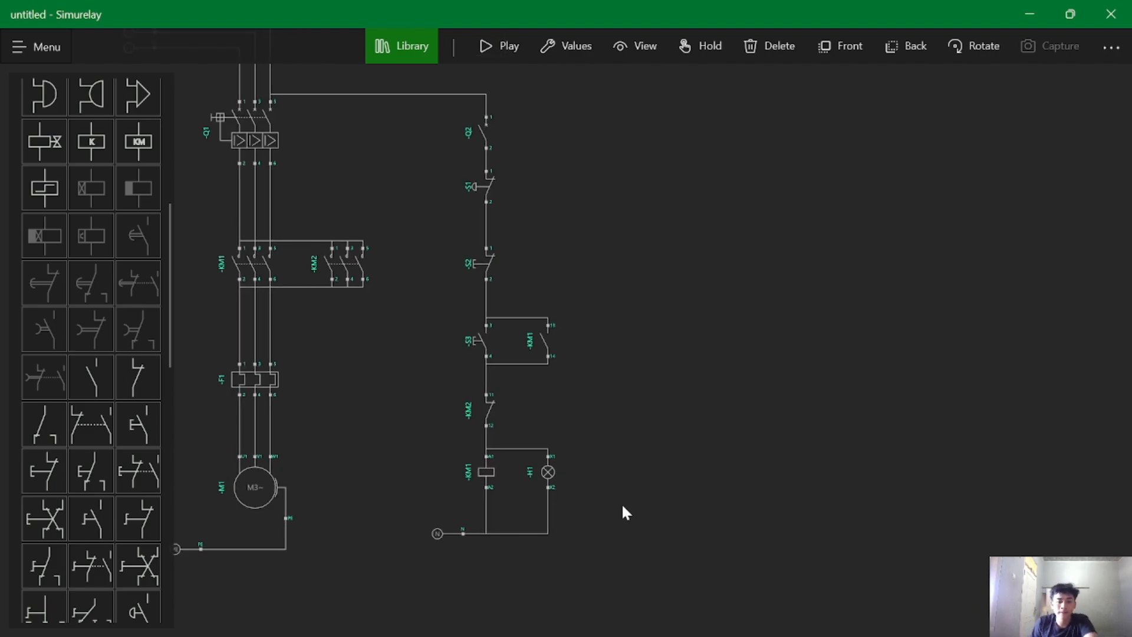
drag(545, 504, 549, 511)
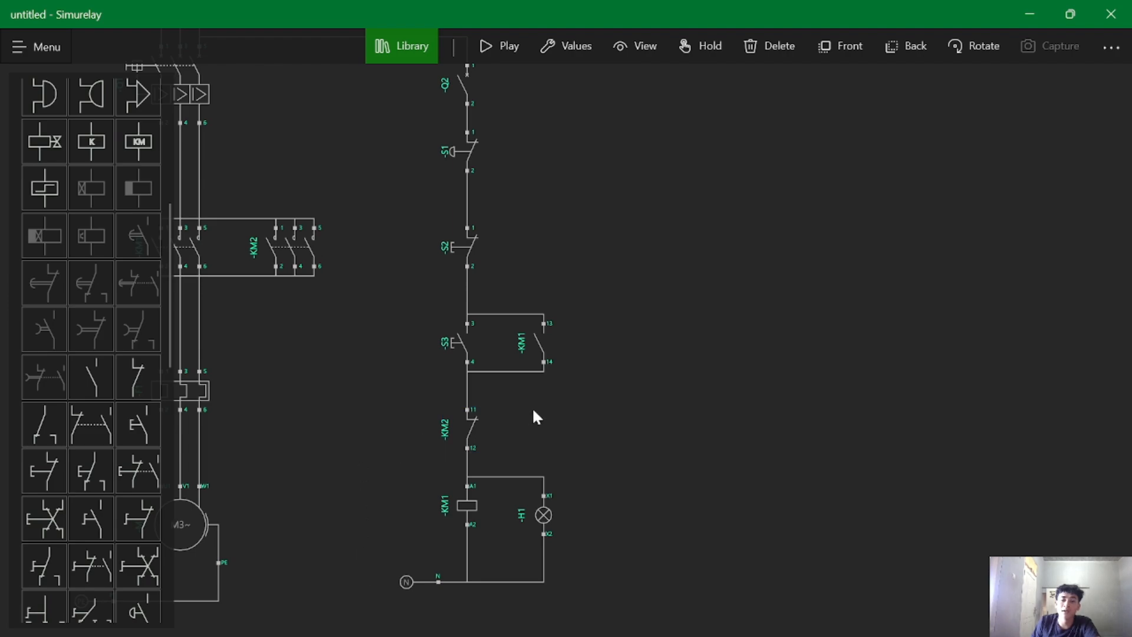
- Renumber the holding contact in parallel with S3 to 2, keeping its tag as KM
scroll(546, 381, down, 3)
drag(546, 380, 741, 396)
scroll(745, 366, up, 3)
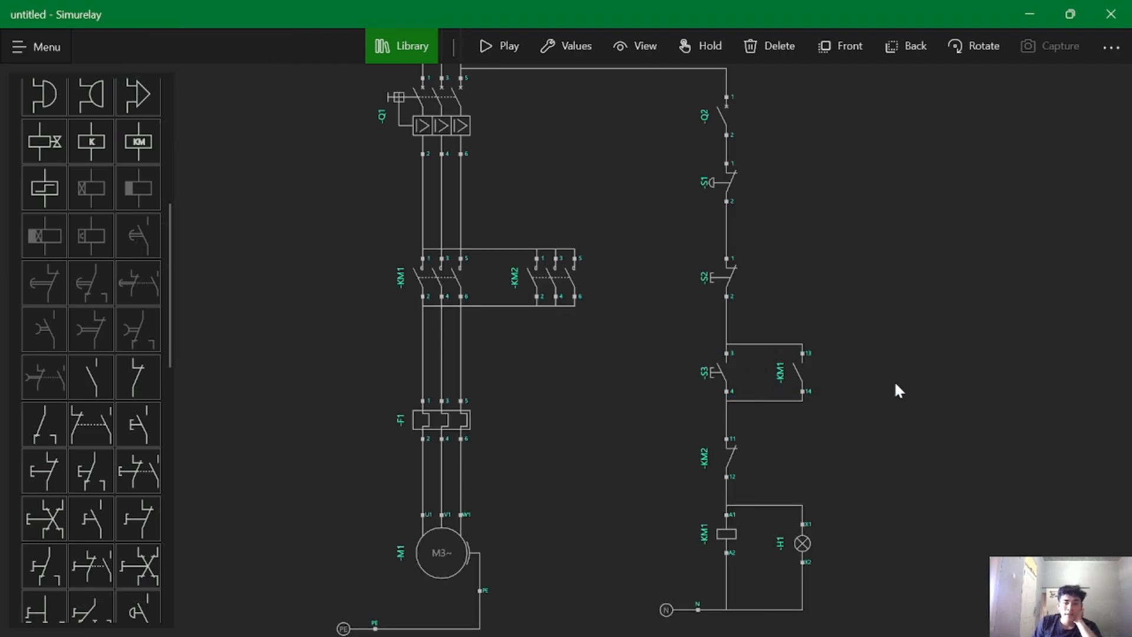
drag(893, 382, 827, 367)
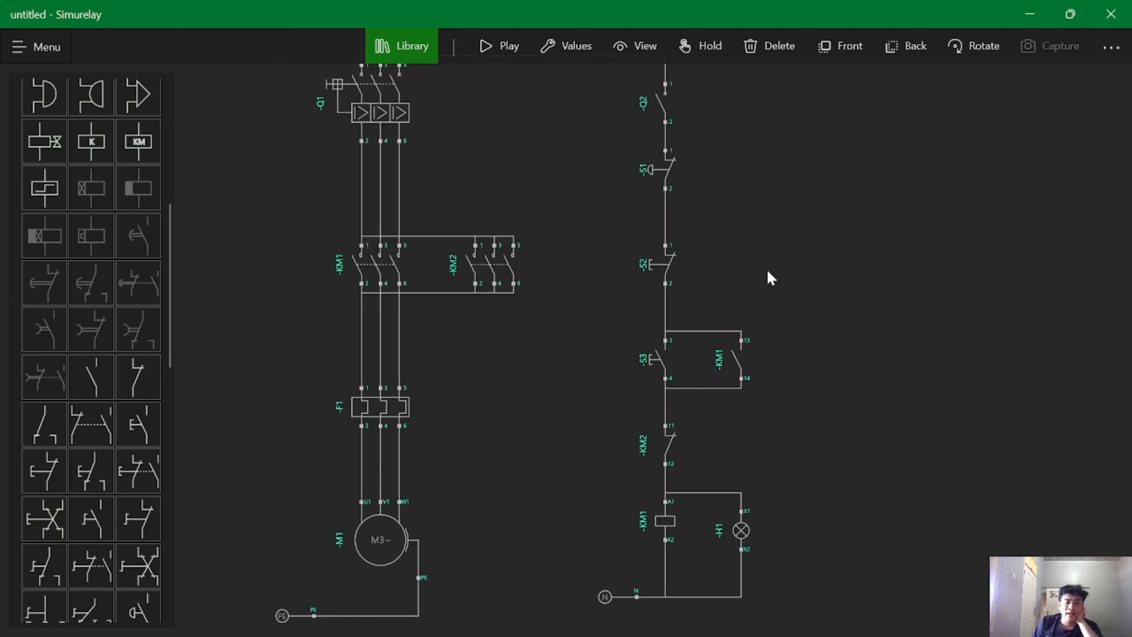
click(736, 364)
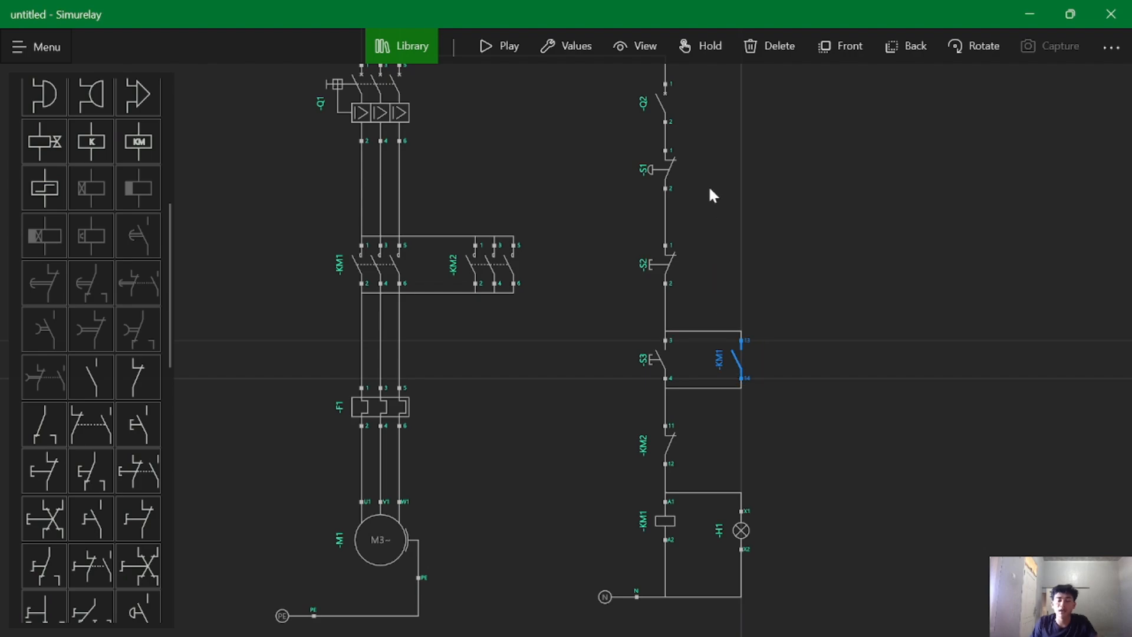
click(579, 43)
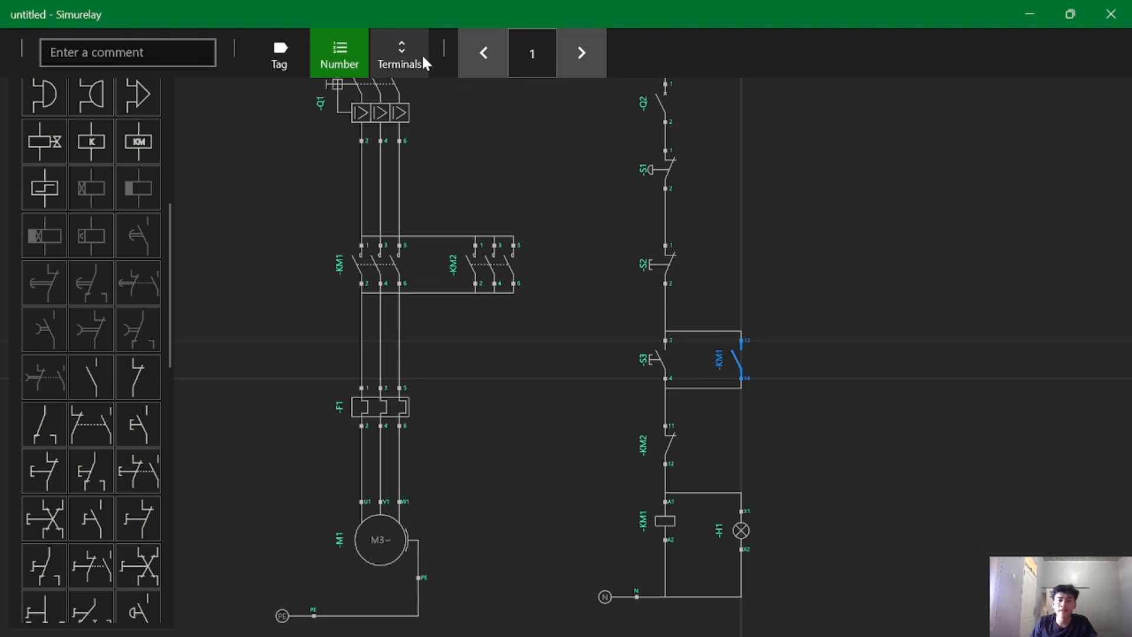
click(287, 59)
click(578, 59)
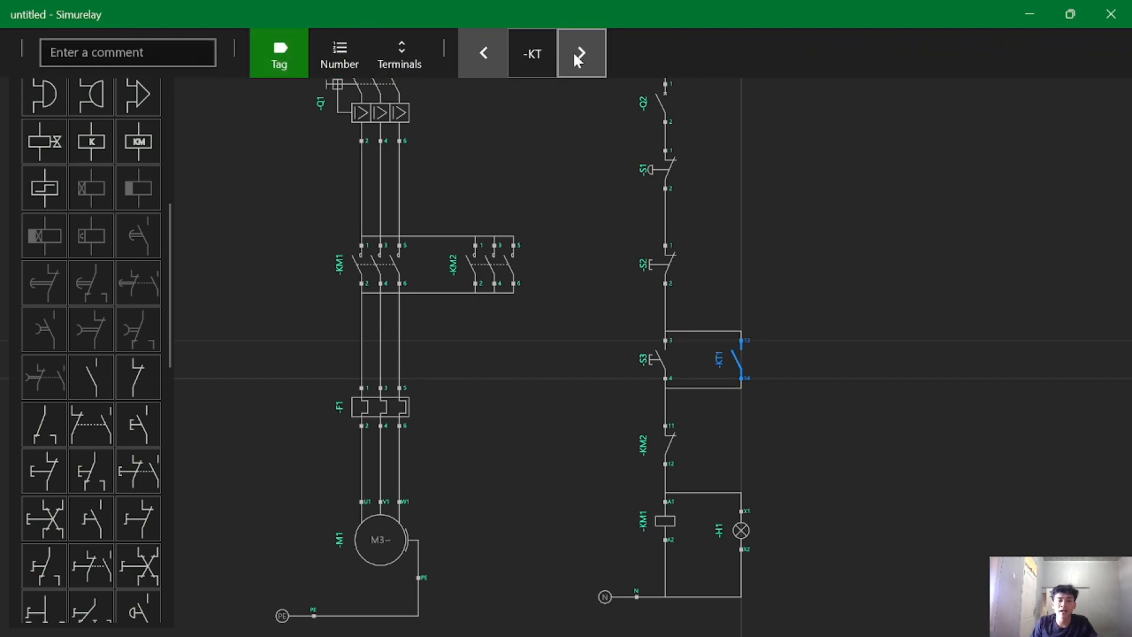
click(585, 54)
click(500, 57)
click(500, 57)
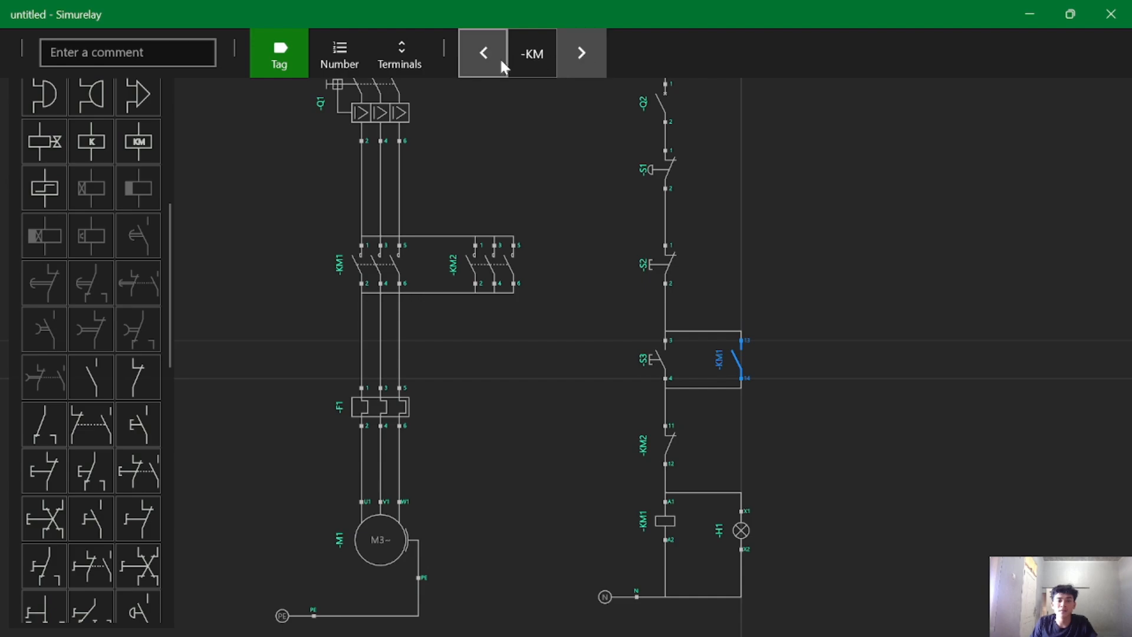
click(500, 57)
click(582, 53)
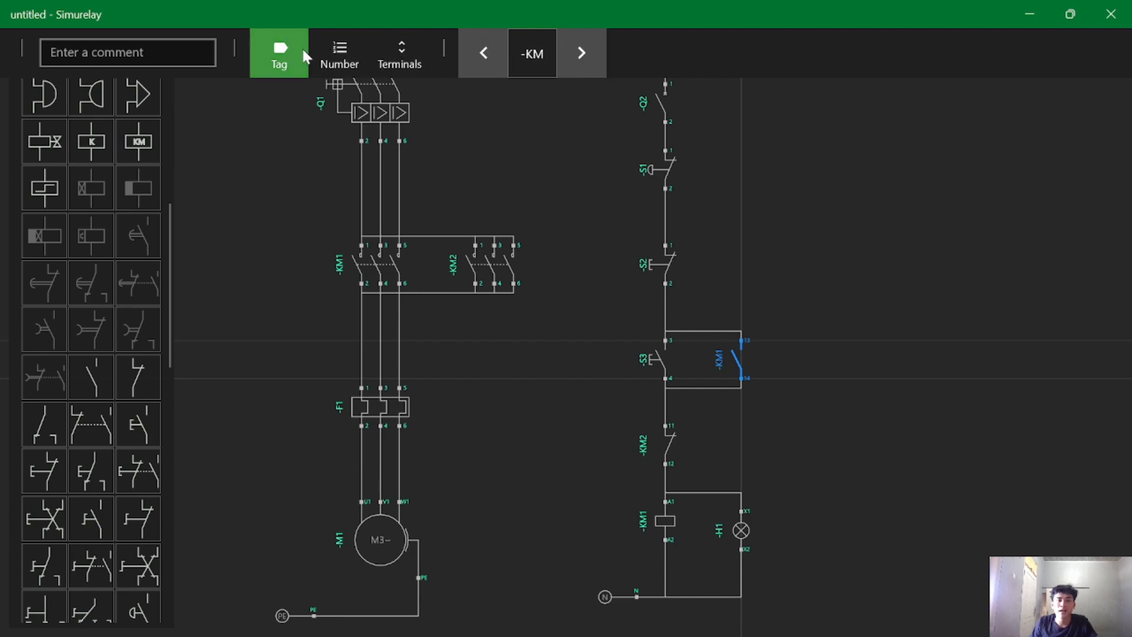
click(354, 56)
click(575, 56)
click(748, 367)
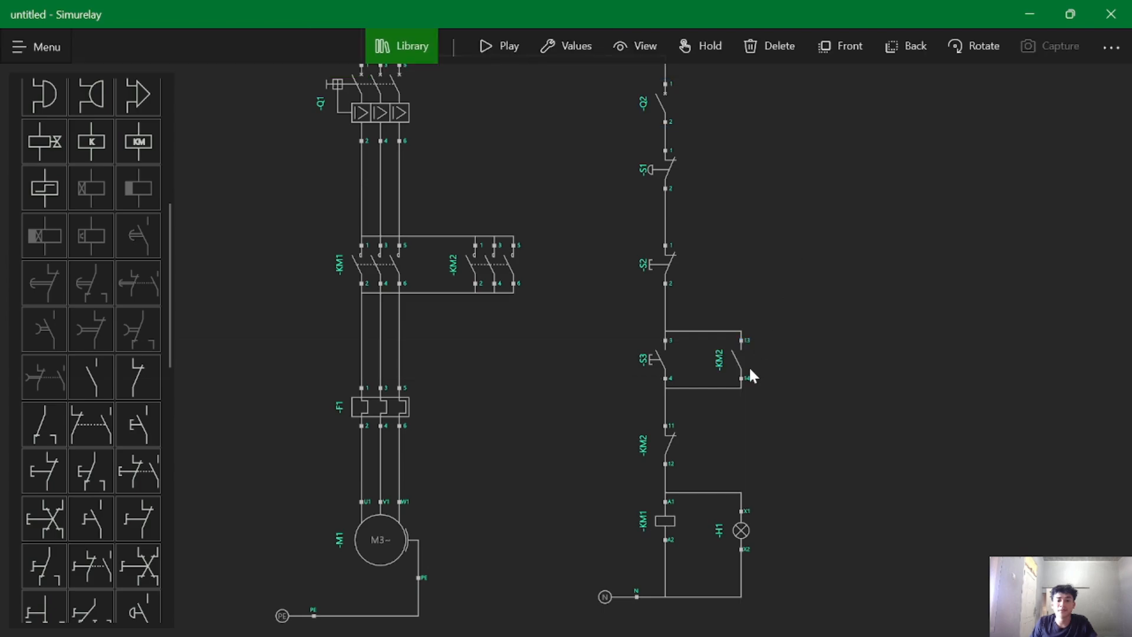
- Renumber the contactor coil in the control circuit to 2, so it is tagged KM2
click(656, 519)
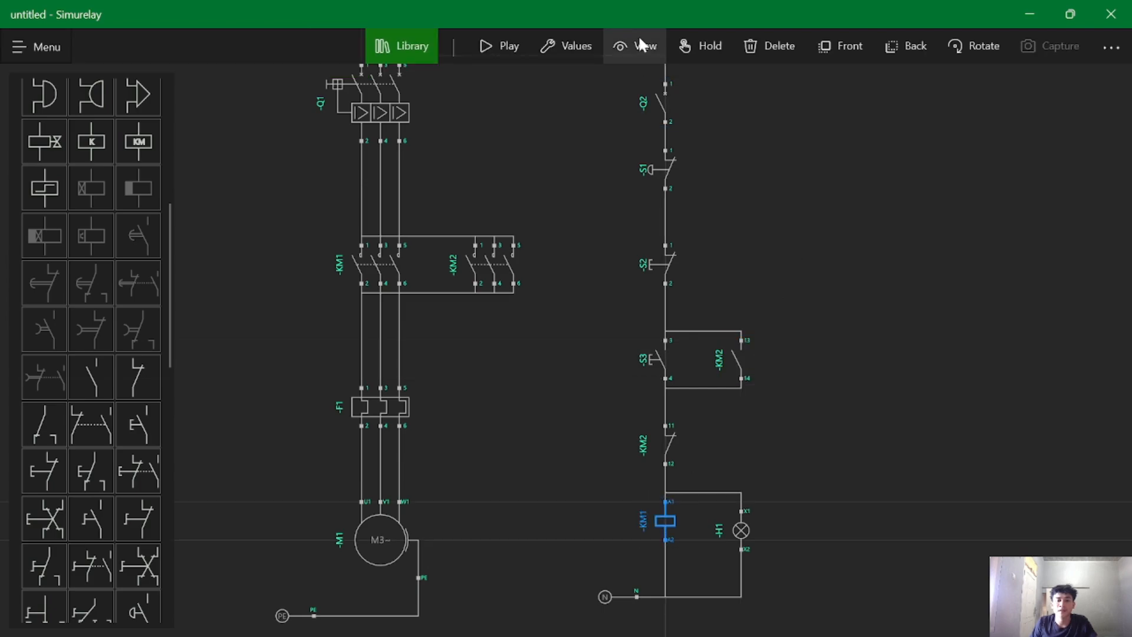
click(561, 45)
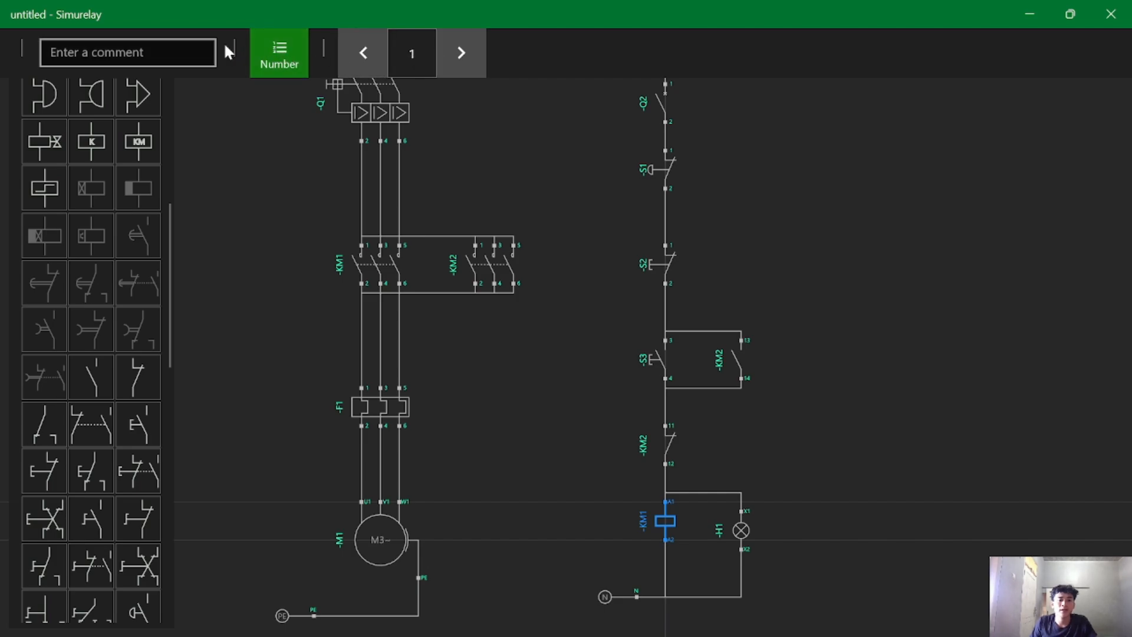
click(242, 144)
click(658, 523)
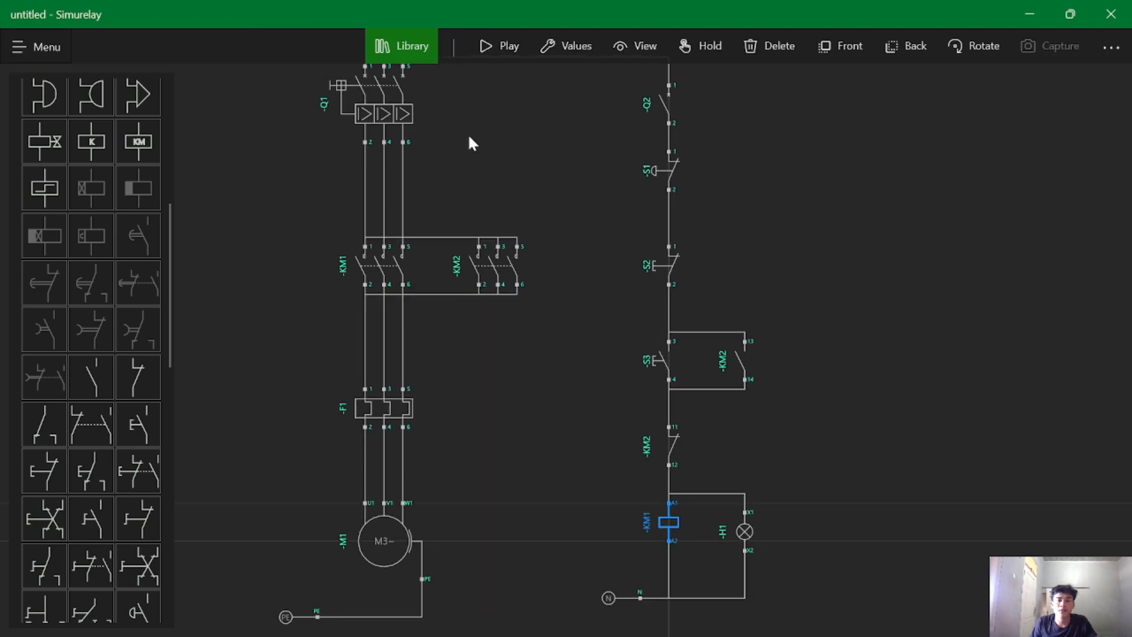
click(564, 47)
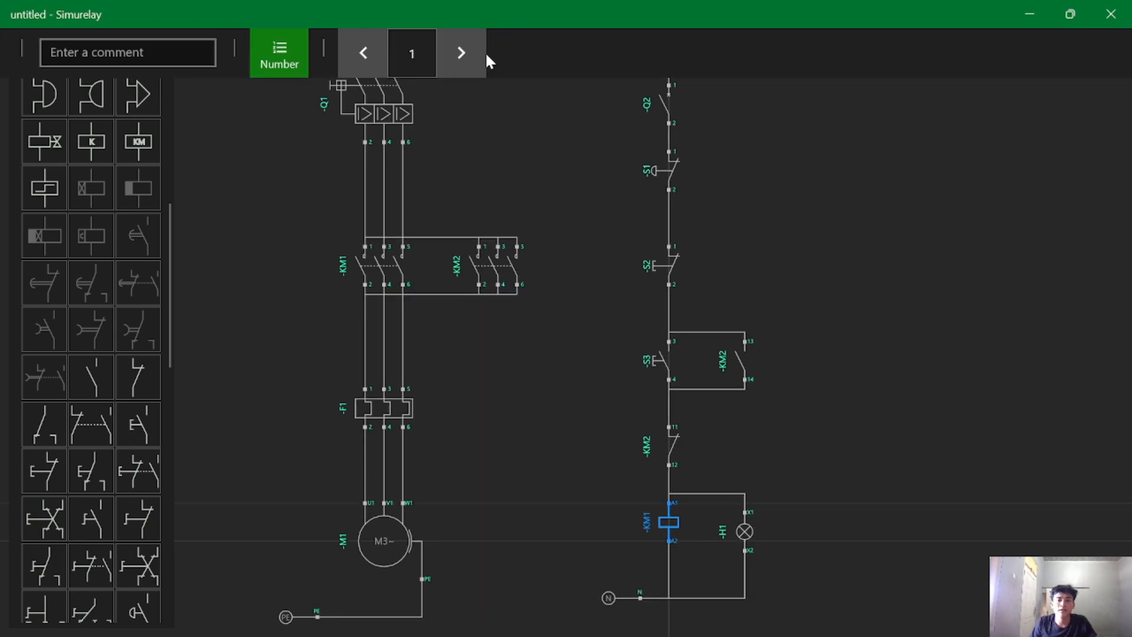
click(443, 51)
click(742, 384)
- Renumber the normally closed interlock contact above the coil to 1, keeping its tag as KM
click(654, 445)
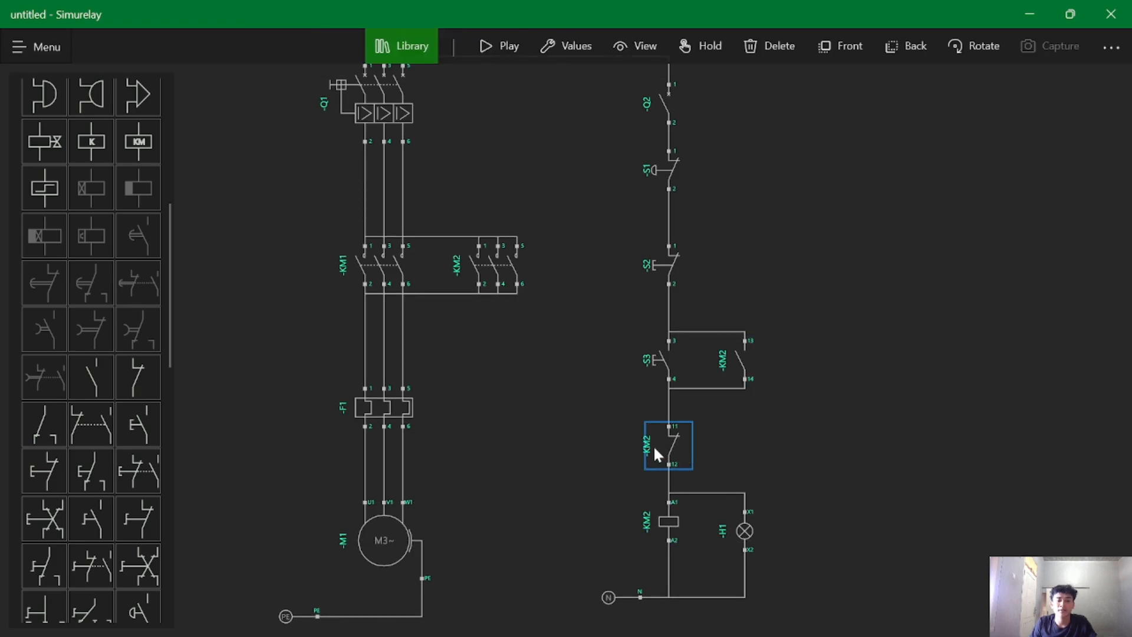
click(568, 46)
click(483, 53)
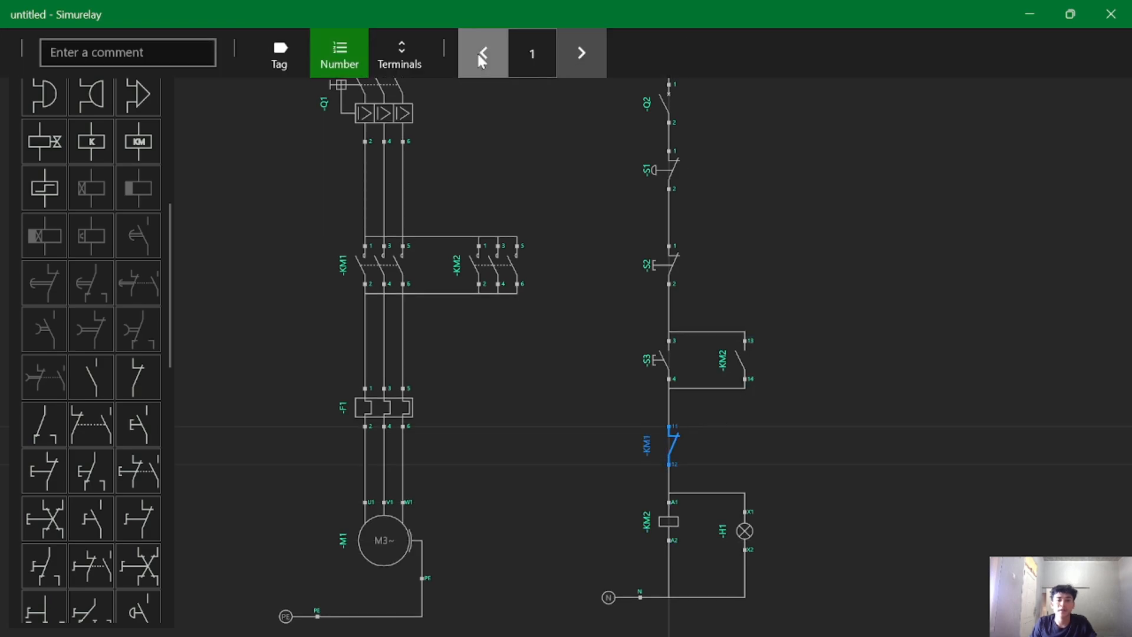
click(876, 136)
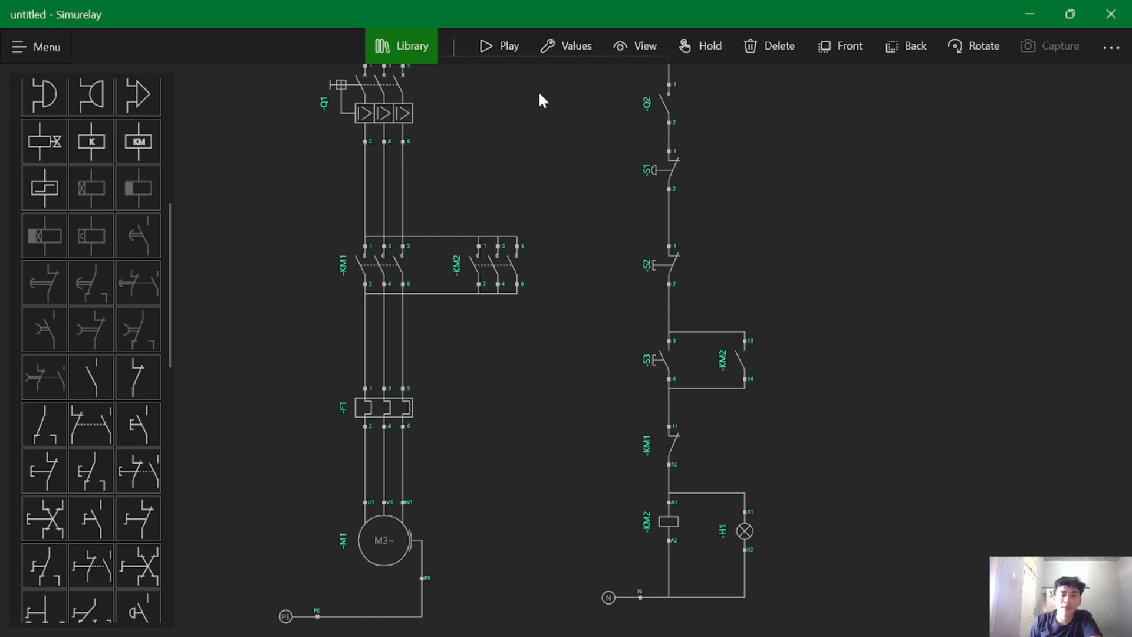
- Run the simulation, close breaker Q1 and switch Q2, and actuate start button S3 to energize the KM2 coil
scroll(539, 91, down, 2)
click(481, 47)
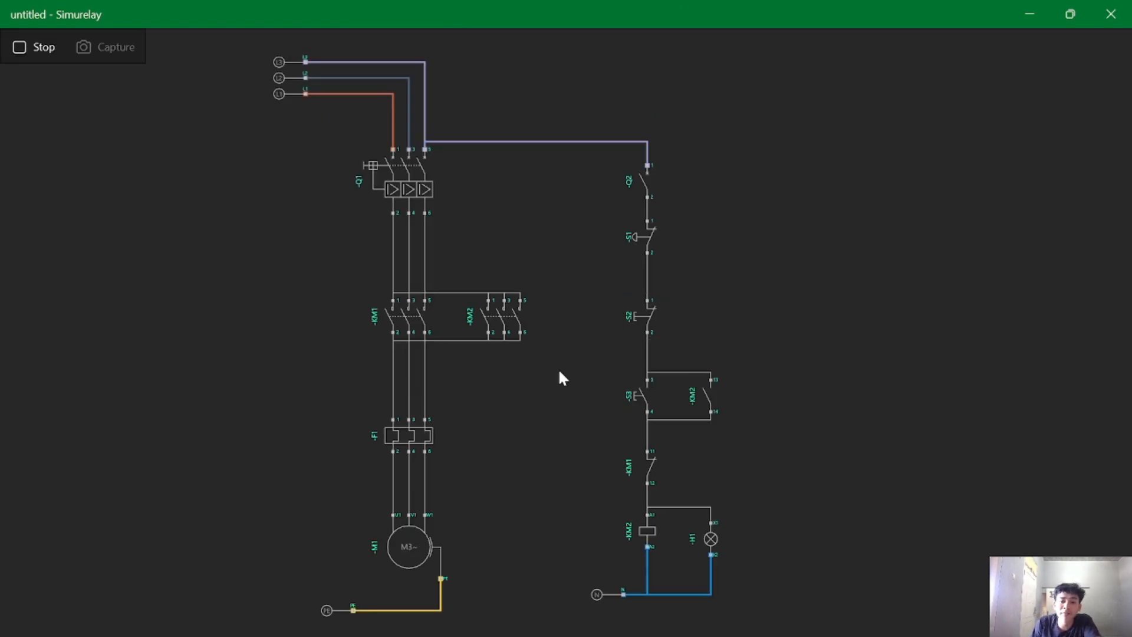
click(371, 163)
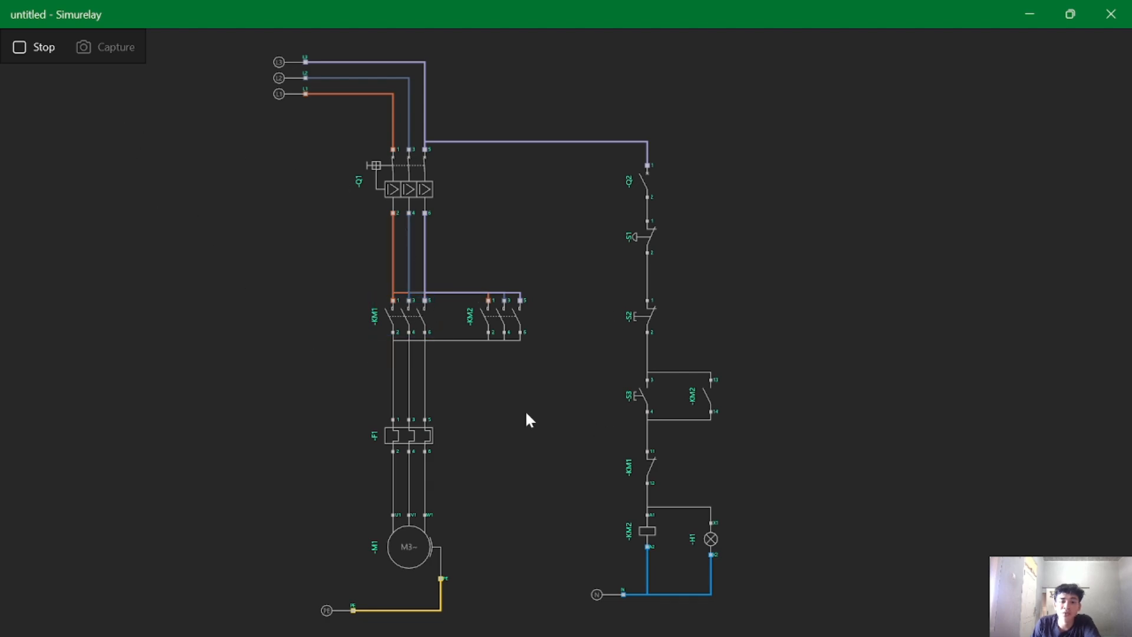
click(643, 183)
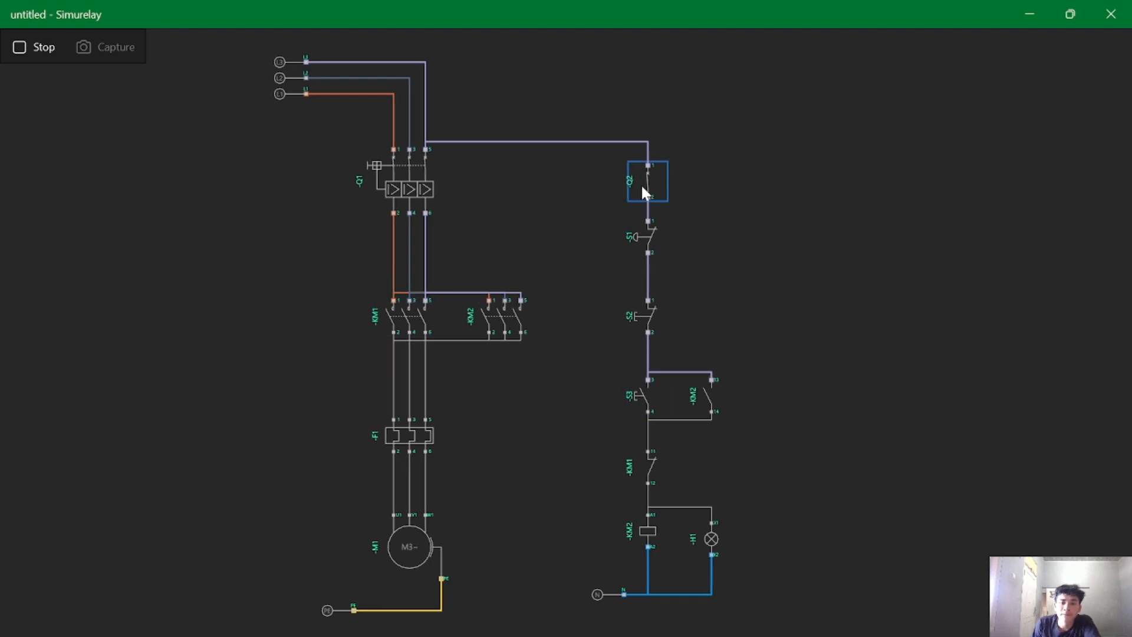
click(642, 393)
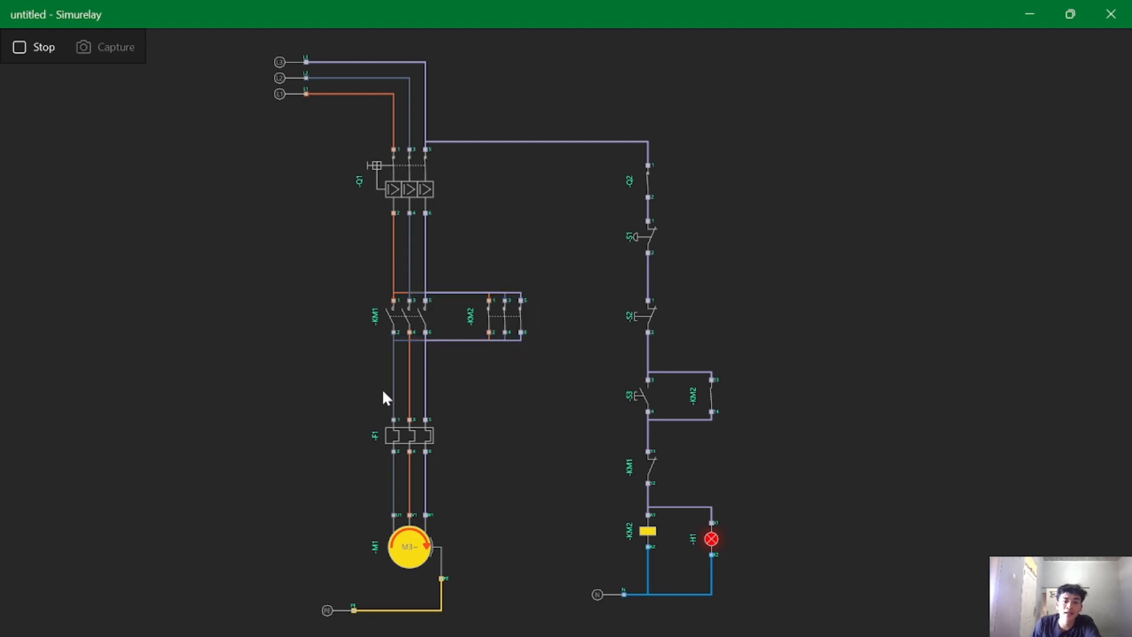
- Stop the running simulation and return to editing the circuit, with free space beside the control branch
click(36, 48)
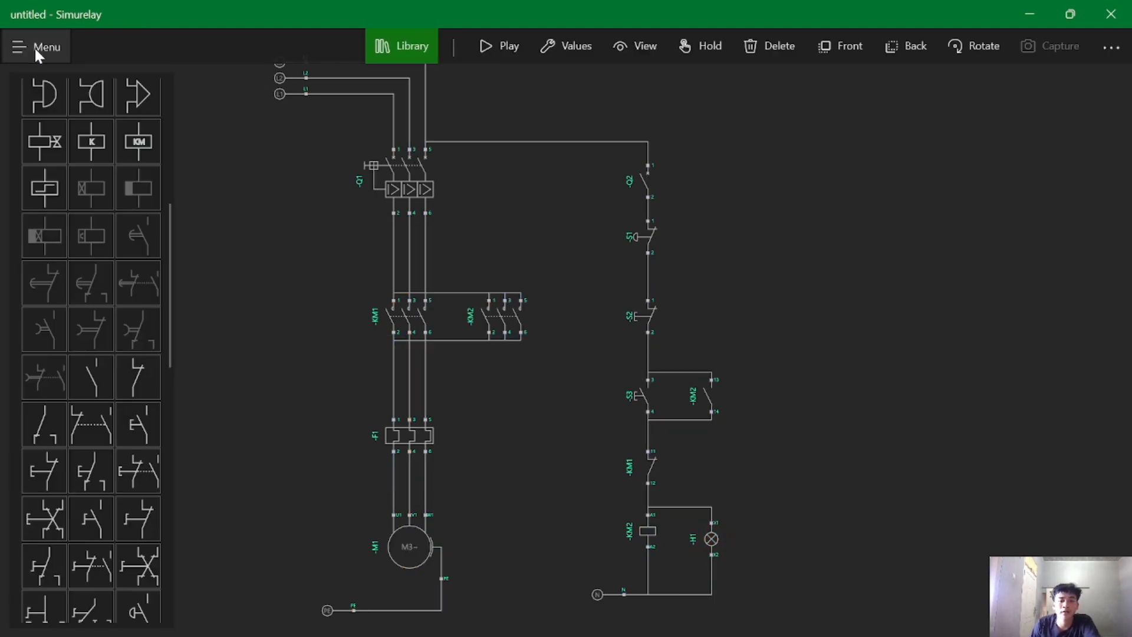
drag(733, 290, 687, 348)
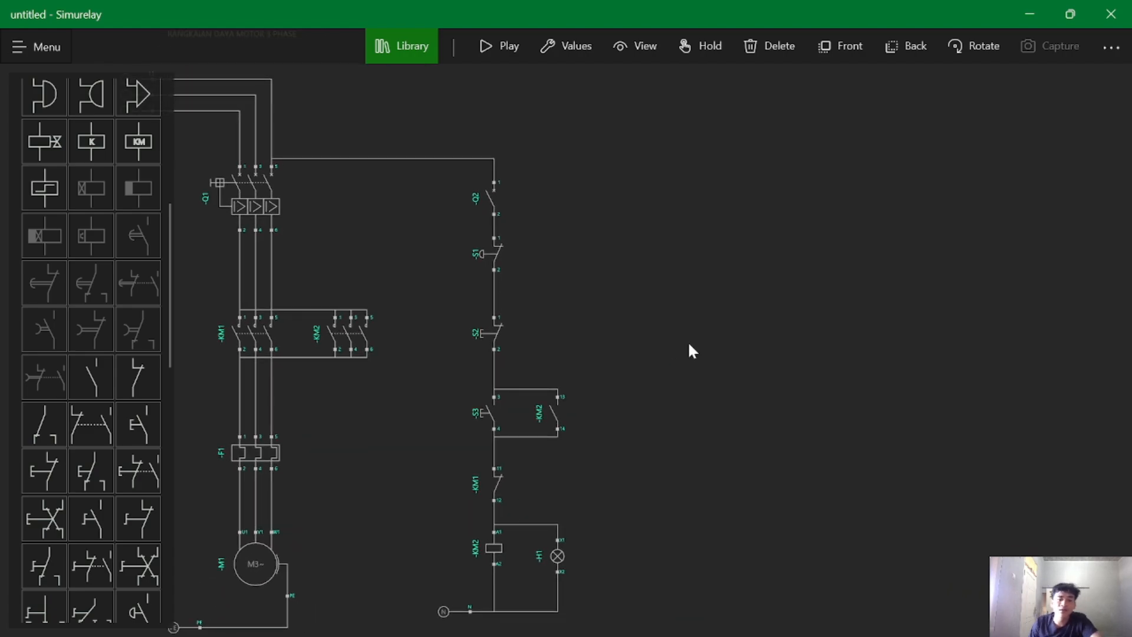
scroll(685, 353, up, 3)
scroll(684, 323, down, 3)
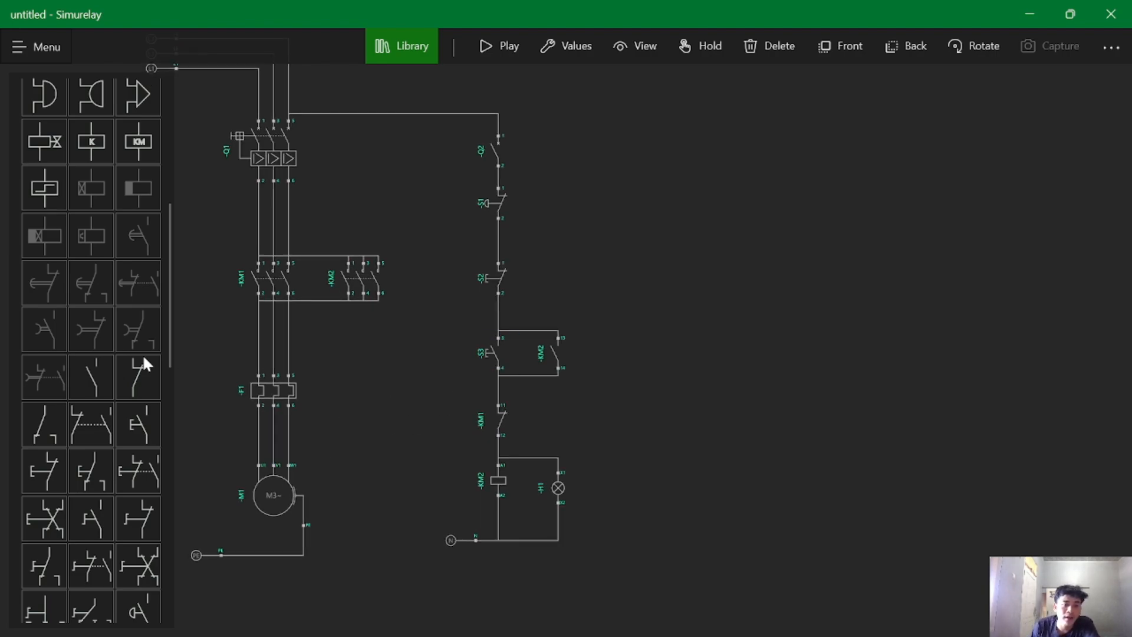
- Add a normally open pushbutton beside the KM2 holding contact, fed from the same line, with a normally open contact in parallel
scroll(127, 354, up, 7)
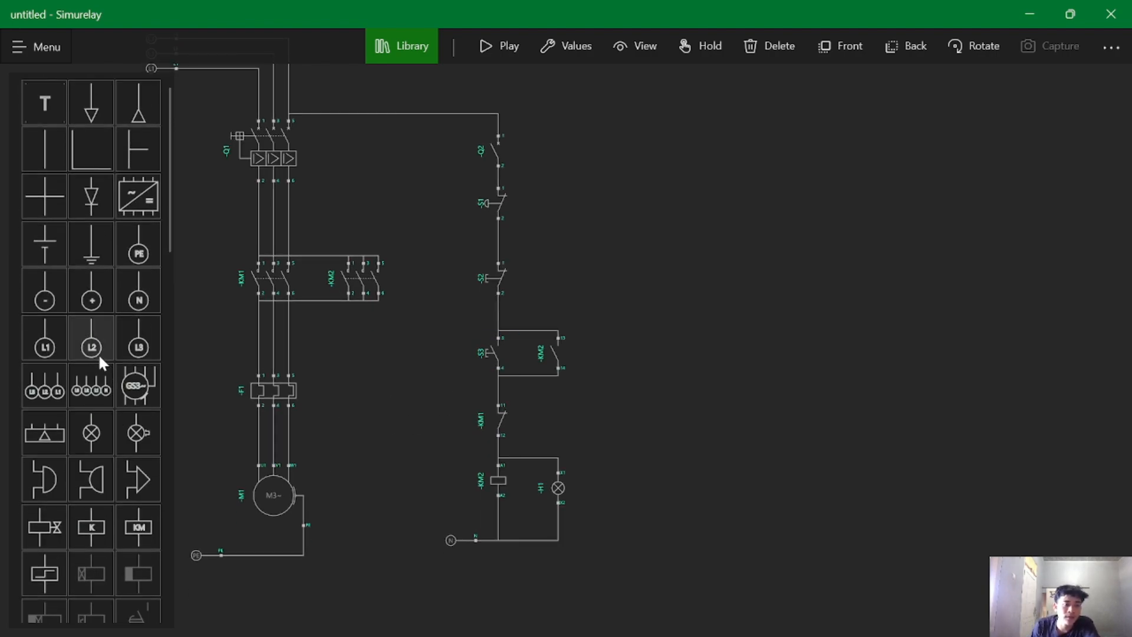
scroll(98, 353, down, 7)
scroll(38, 454, down, 3)
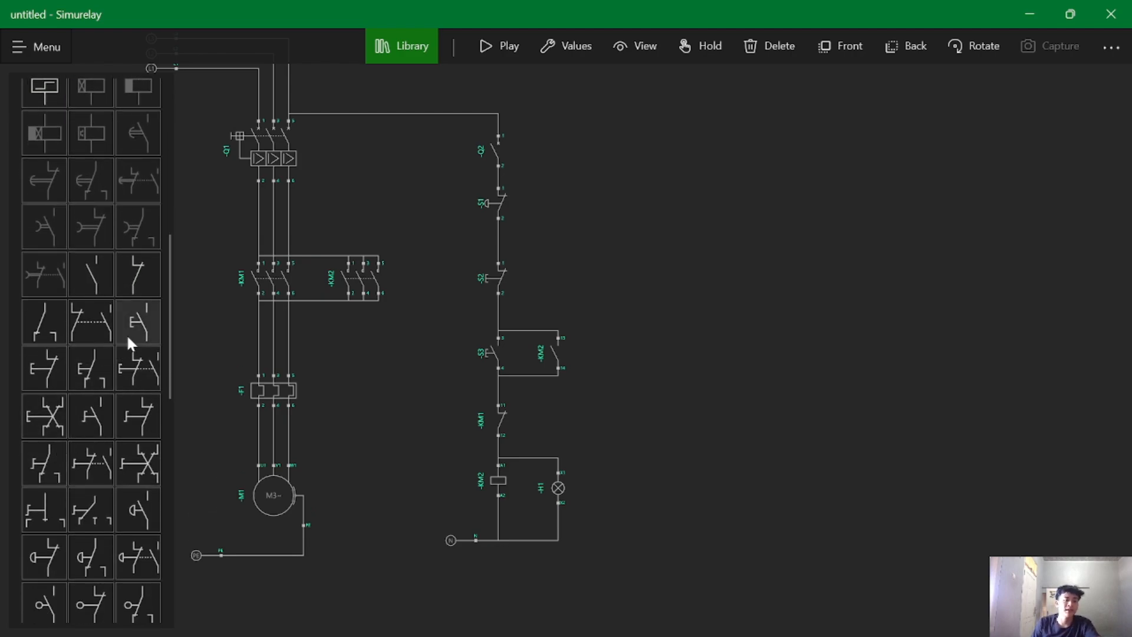
drag(152, 334, 643, 357)
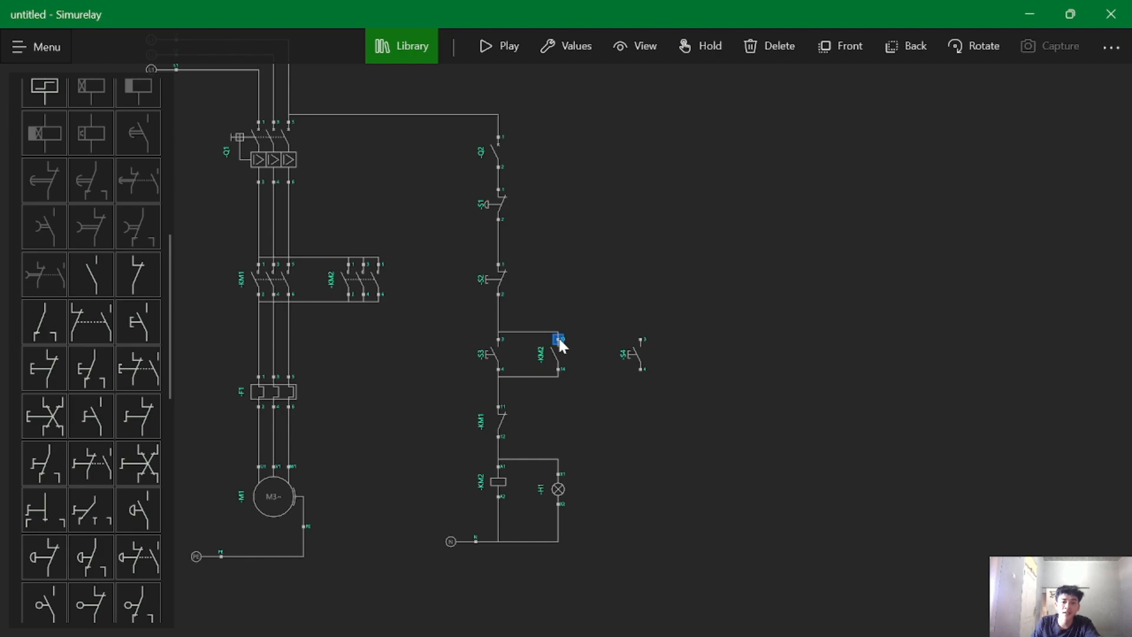
click(640, 339)
scroll(613, 445, down, 1)
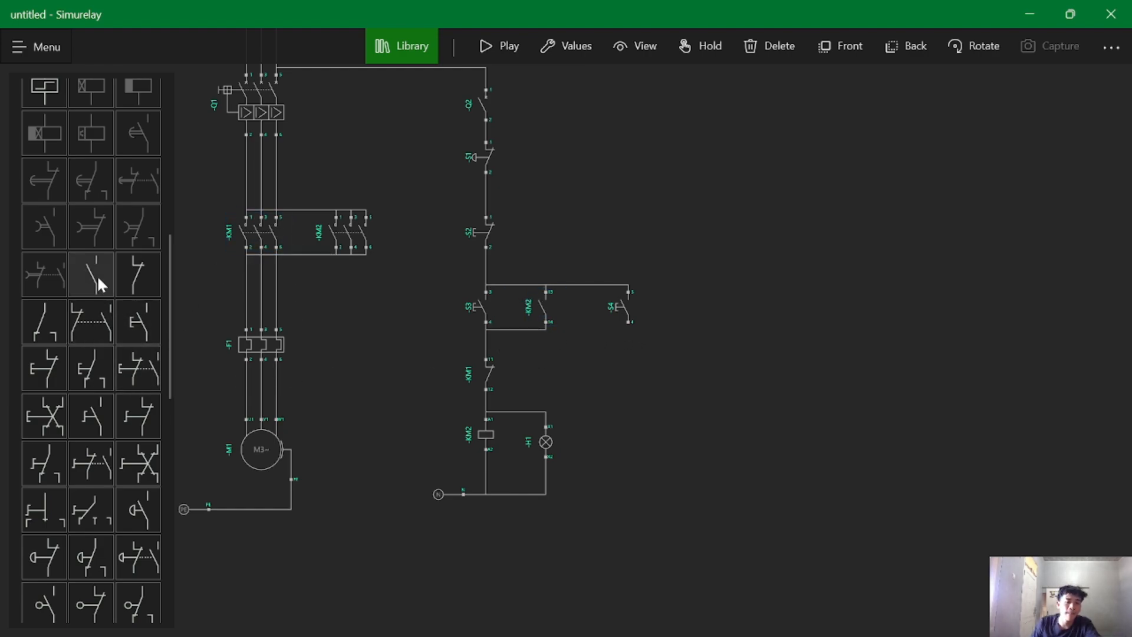
mouse_move(96, 274)
mouse_down()
mouse_move(581, 347)
mouse_move(688, 327)
mouse_move(689, 309)
mouse_move(630, 291)
mouse_move(688, 294)
mouse_move(628, 322)
mouse_up()
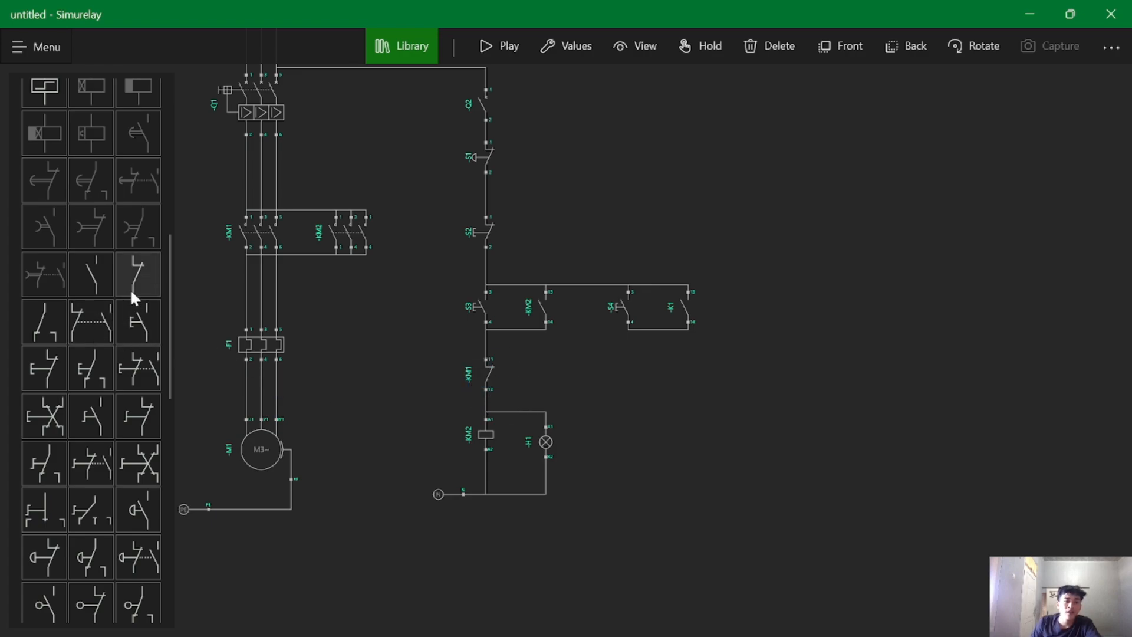
- Place a normally closed contact below the S4 pushbutton and wire it to the pushbutton's lower terminal
drag(131, 288, 597, 383)
drag(578, 342, 631, 381)
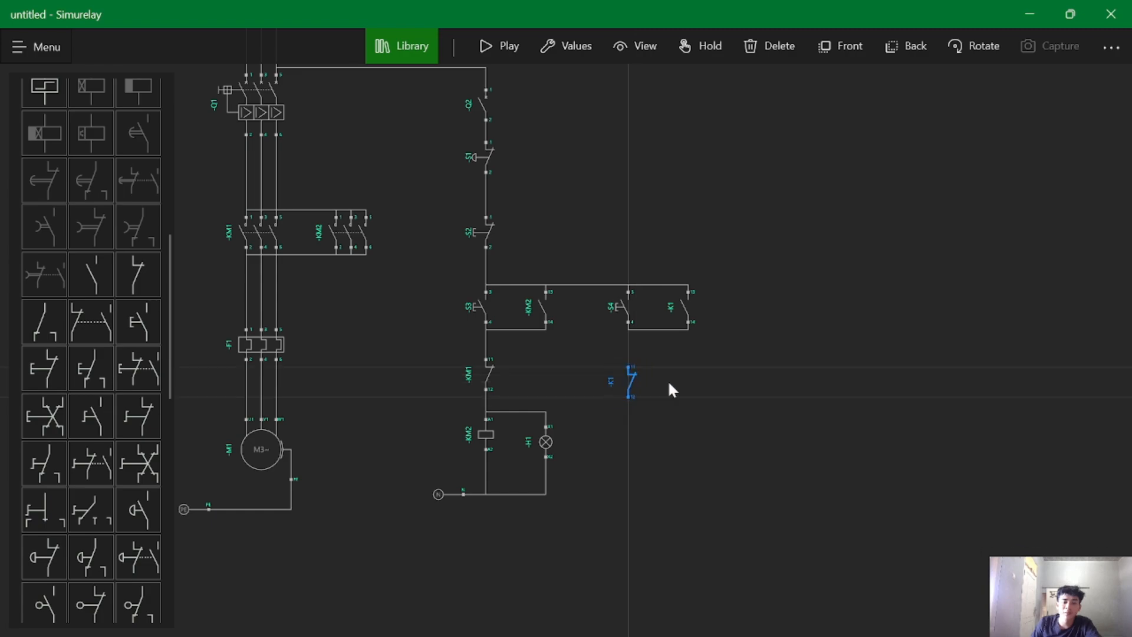
drag(627, 322, 628, 368)
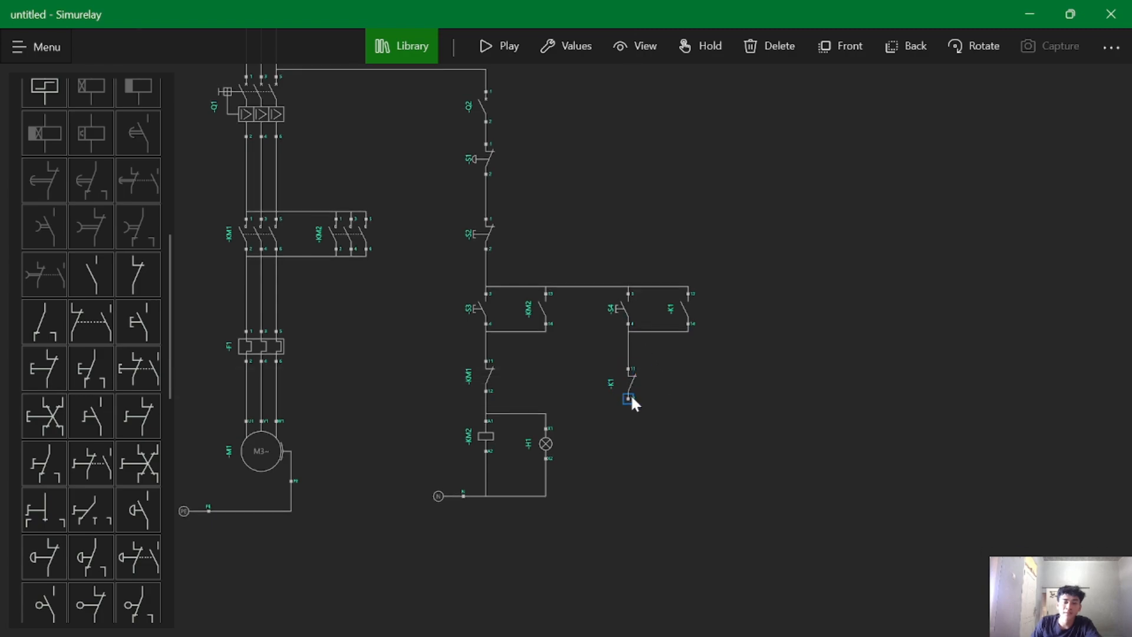
- Change the tag of the normally closed contact below S4 to -KM and its number to 2
click(630, 386)
click(565, 47)
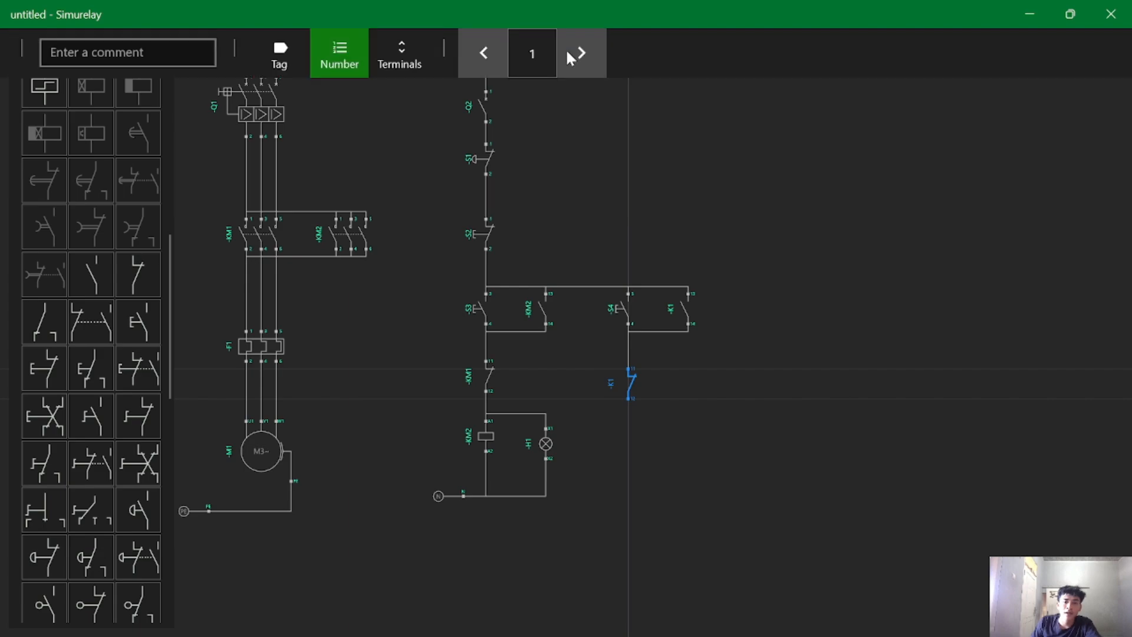
click(299, 52)
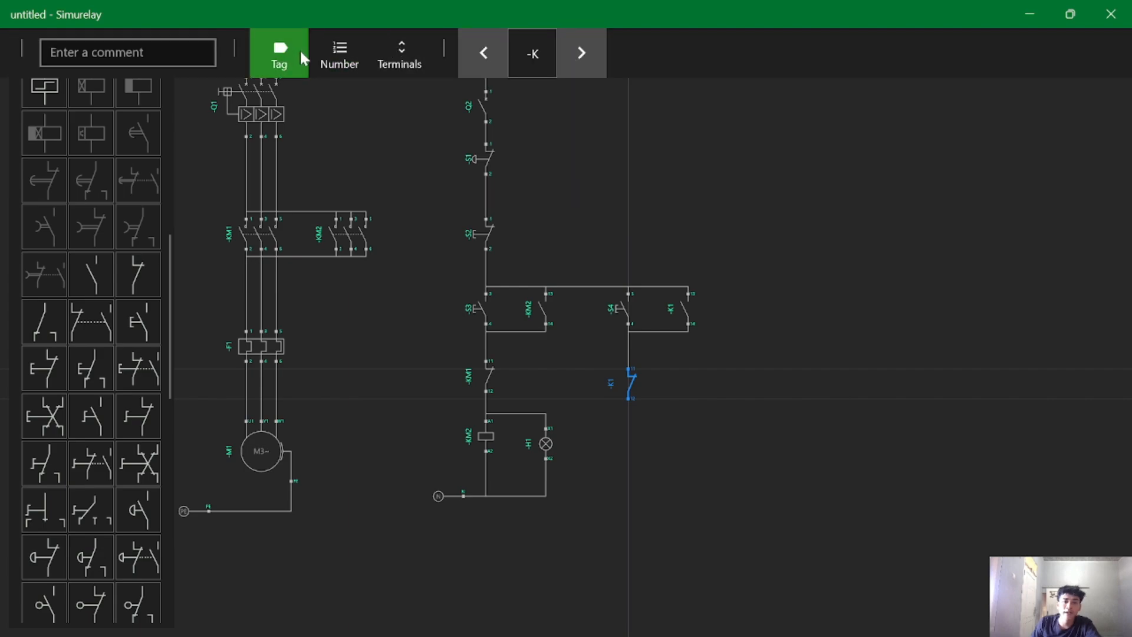
click(582, 70)
click(341, 50)
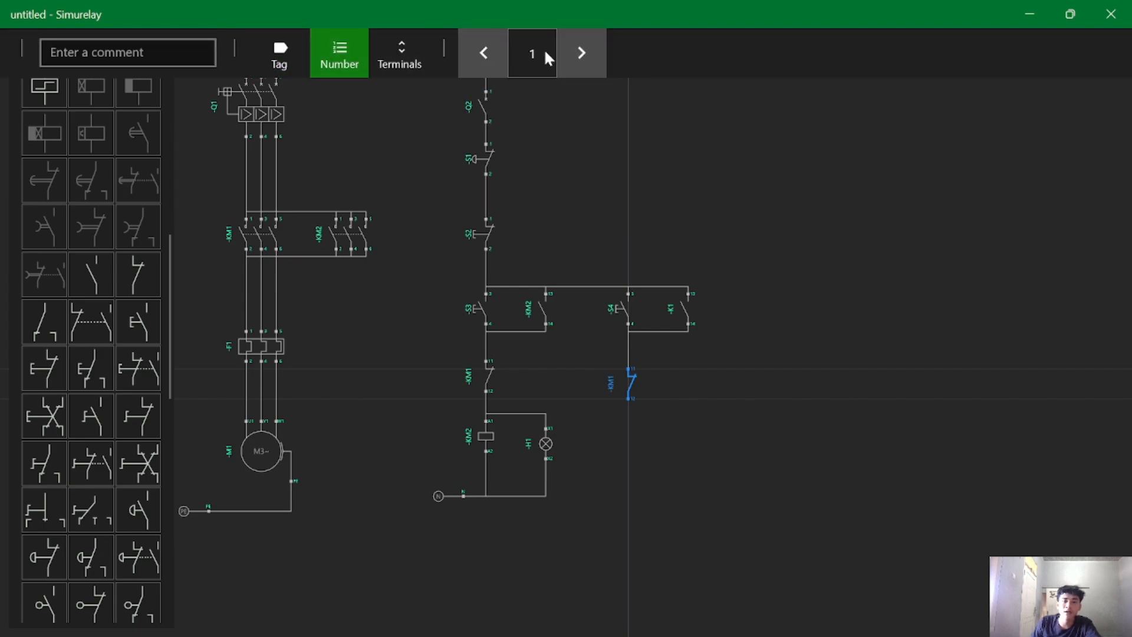
click(588, 59)
click(696, 422)
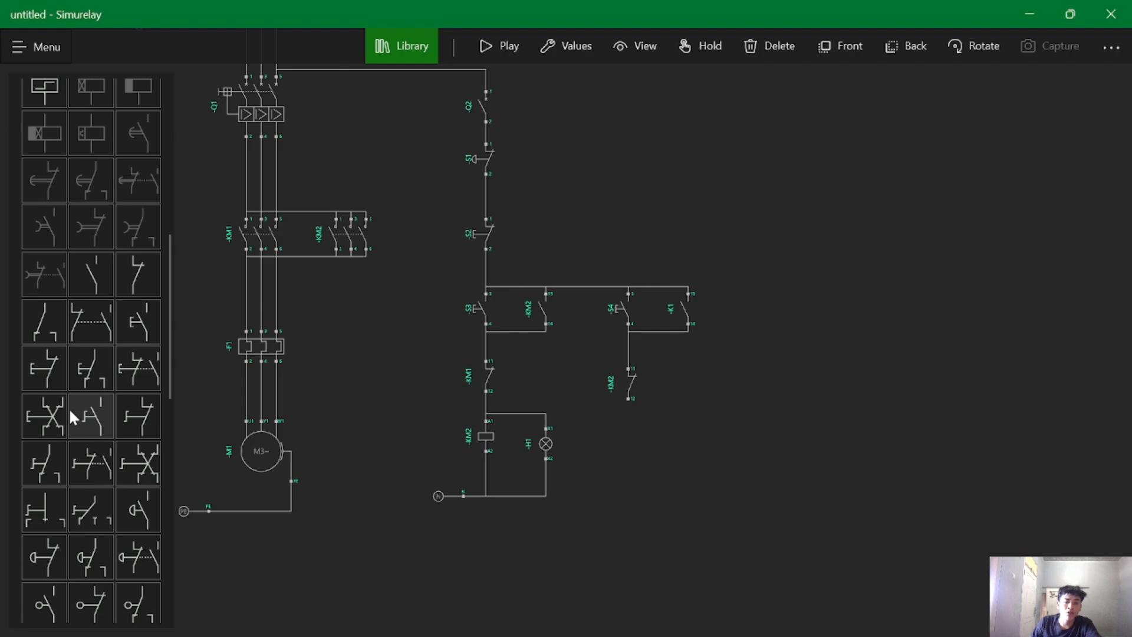
- Add a KM contactor coil to the drawing and delete the K relay coil inserted by mistake
scroll(68, 408, down, 10)
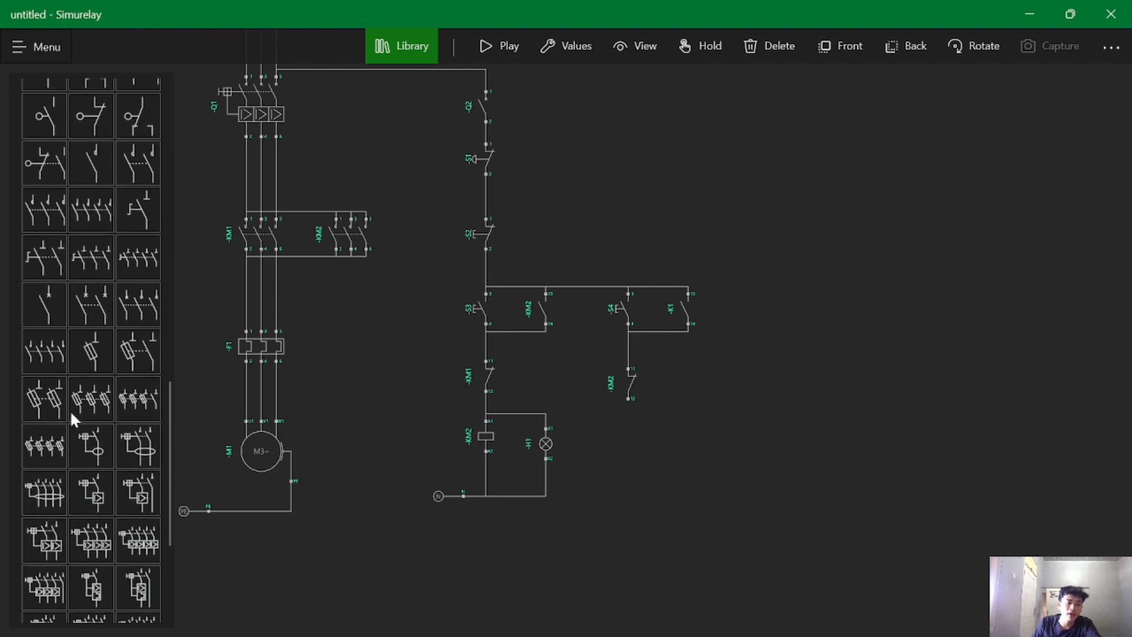
scroll(71, 414, up, 10)
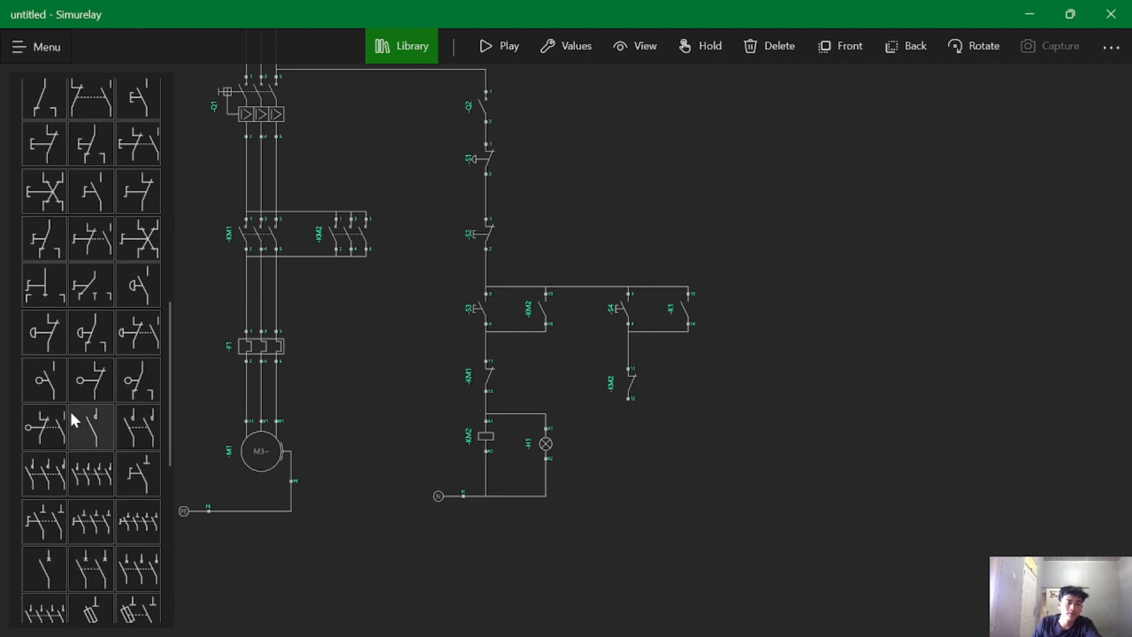
scroll(70, 409, up, 1)
click(98, 313)
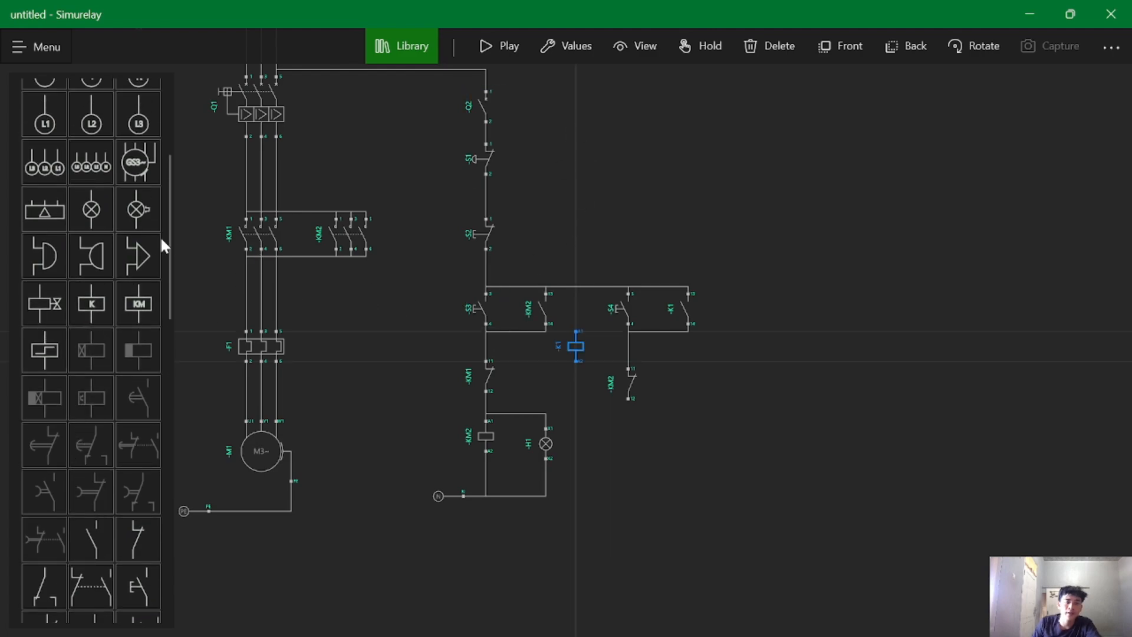
click(140, 306)
drag(565, 346, 814, 379)
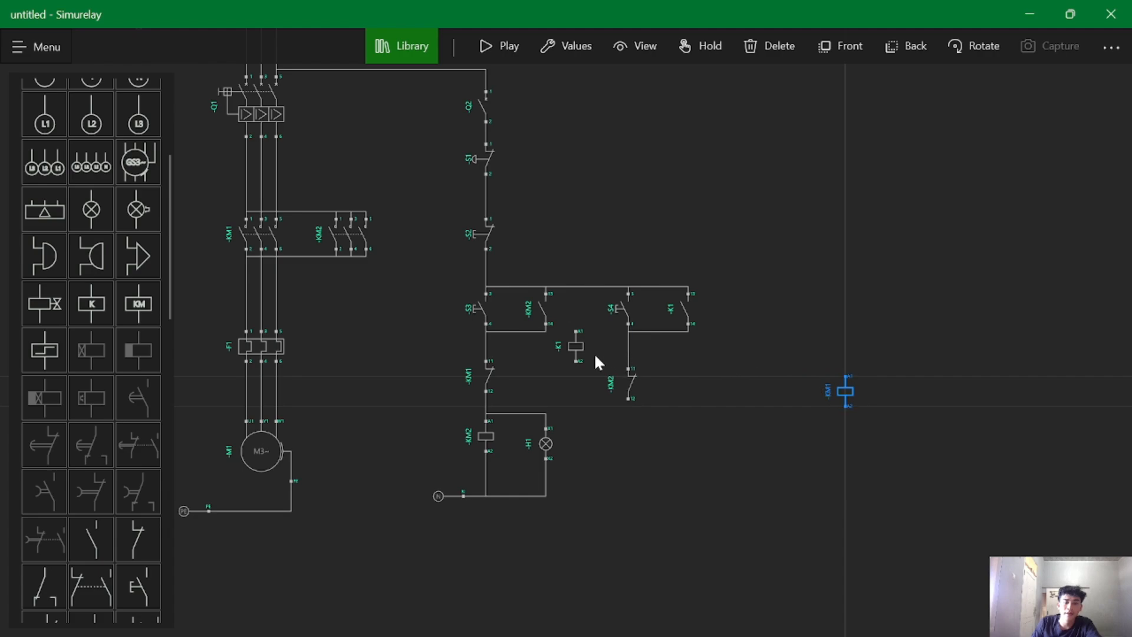
click(578, 348)
click(738, 44)
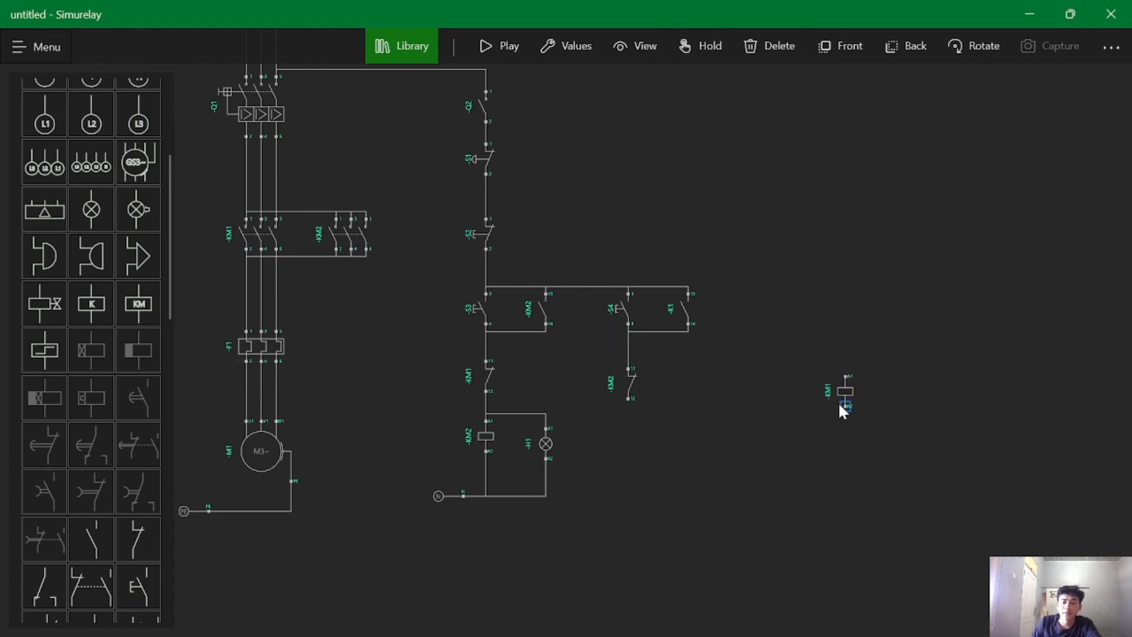
- Move the KM1 coil below the normally closed KM2 contact and wire it to that contact and to the neutral terminal
drag(843, 409, 626, 450)
click(627, 398)
click(629, 429)
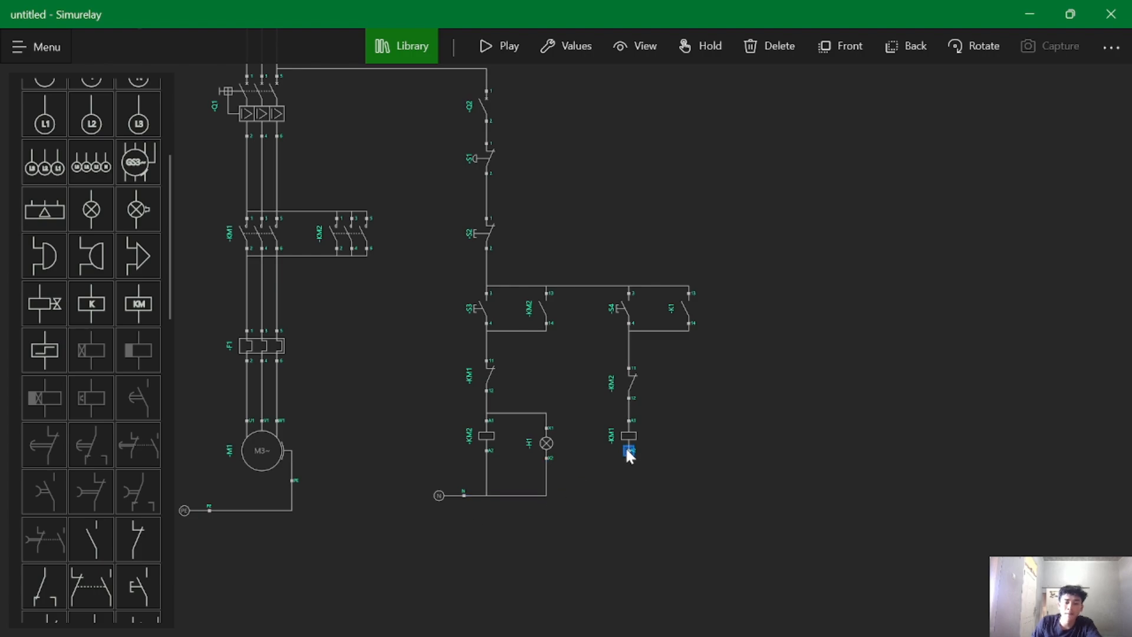
click(464, 495)
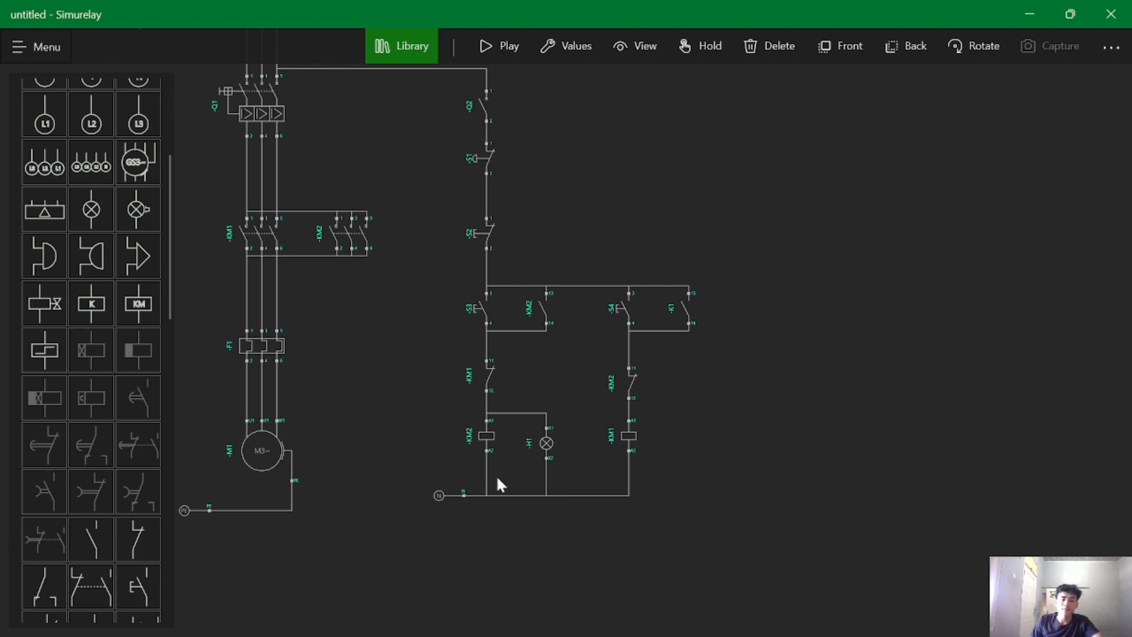
- Add an indicator lamp beside the KM1 coil and wire it in parallel with the coil down to the neutral terminal
click(93, 212)
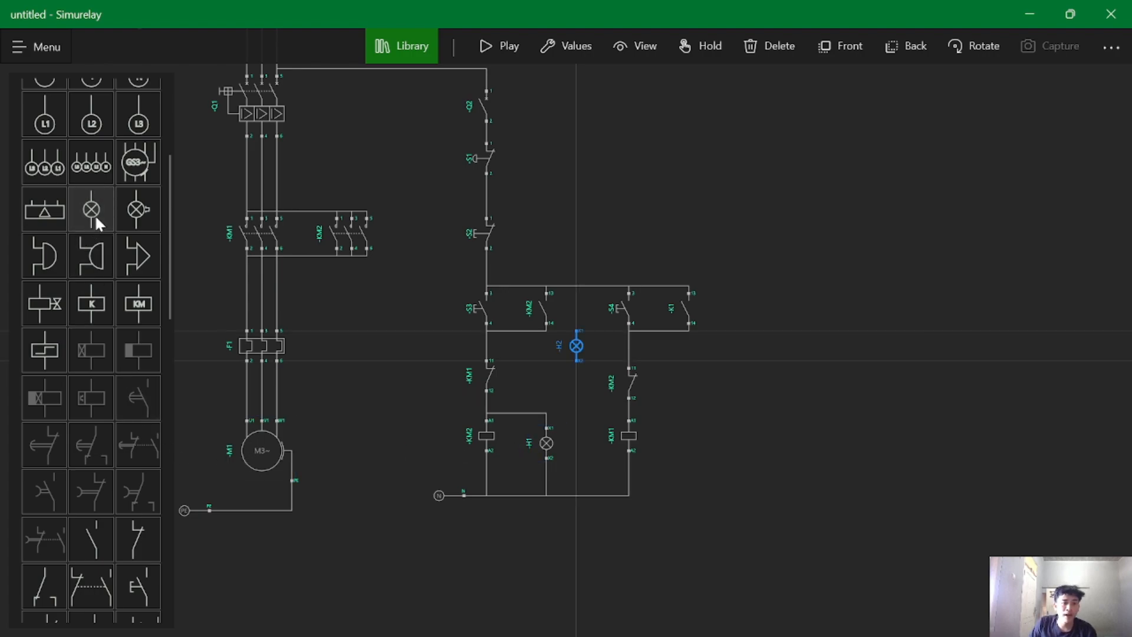
drag(582, 346, 686, 441)
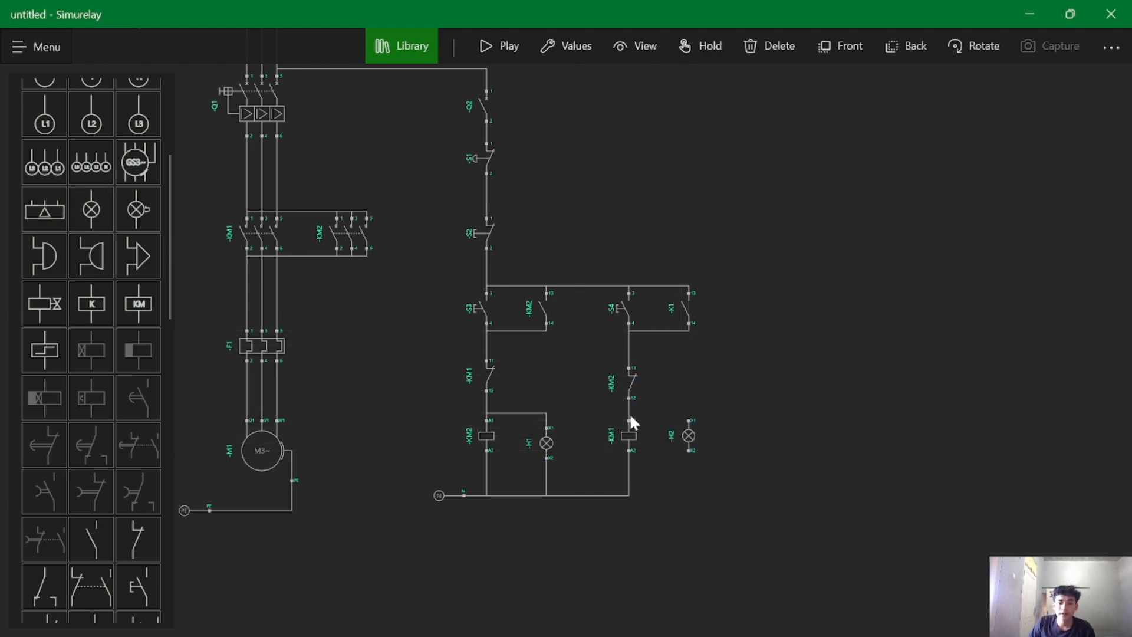
click(688, 419)
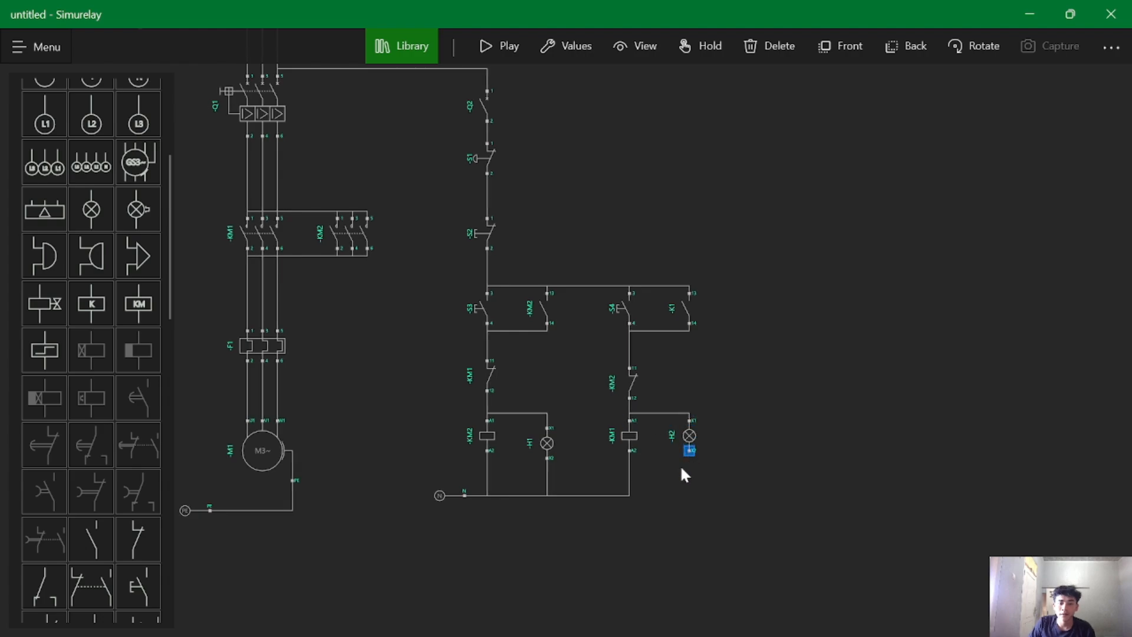
click(463, 495)
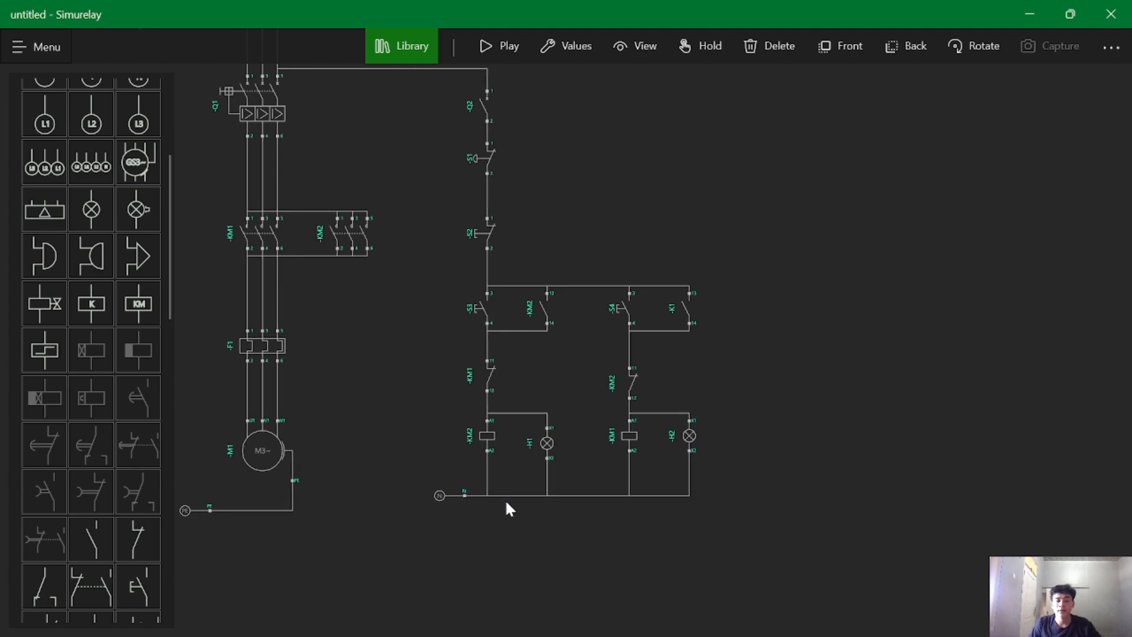
- Change the tag of the normally open contact in parallel with S4 to -KM, keeping number 1
scroll(563, 370, up, 2)
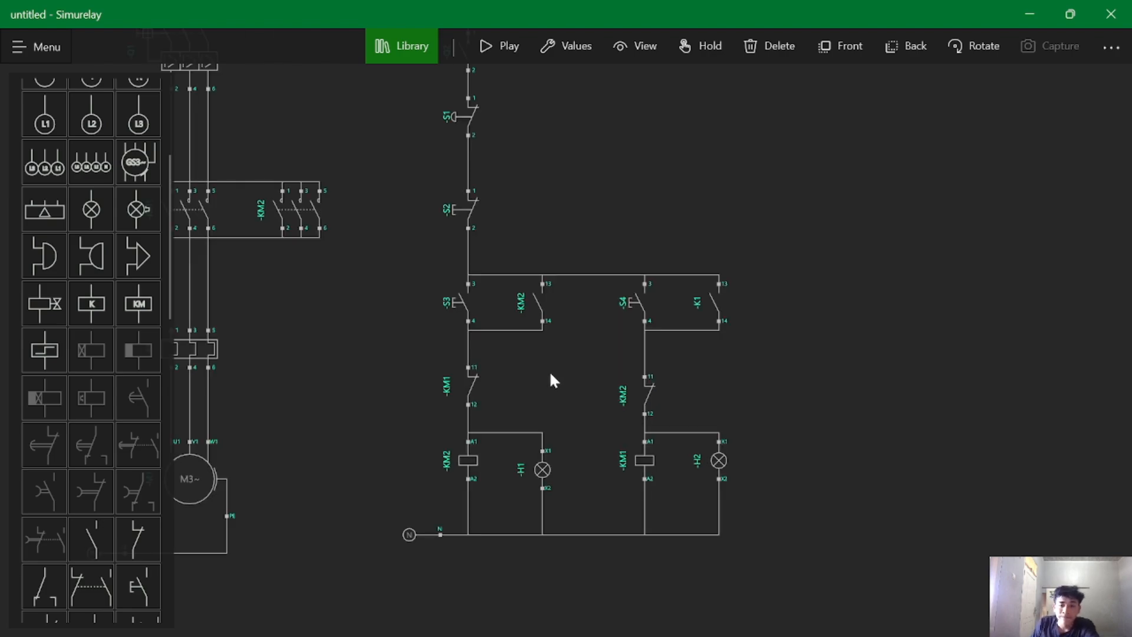
click(655, 393)
drag(654, 393, 694, 383)
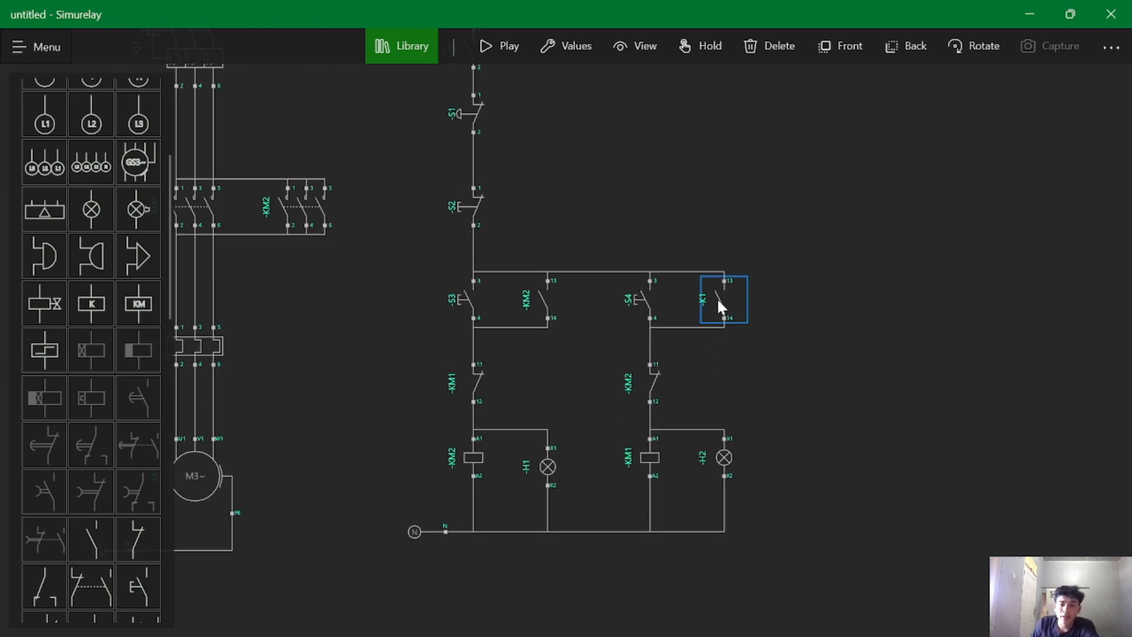
click(713, 302)
click(575, 45)
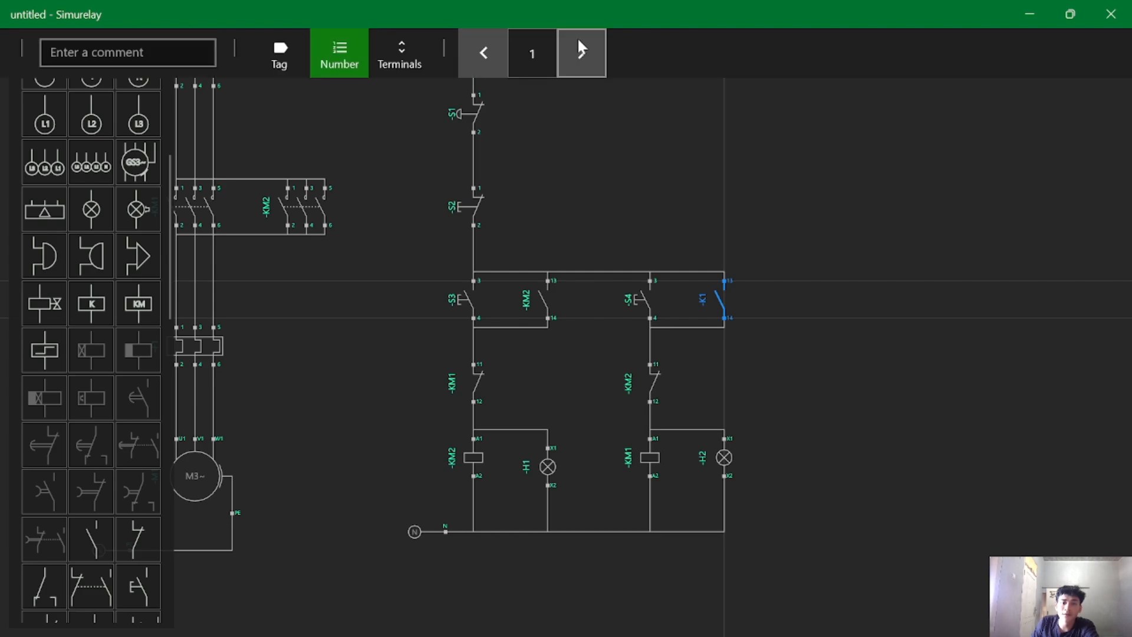
click(308, 52)
click(581, 53)
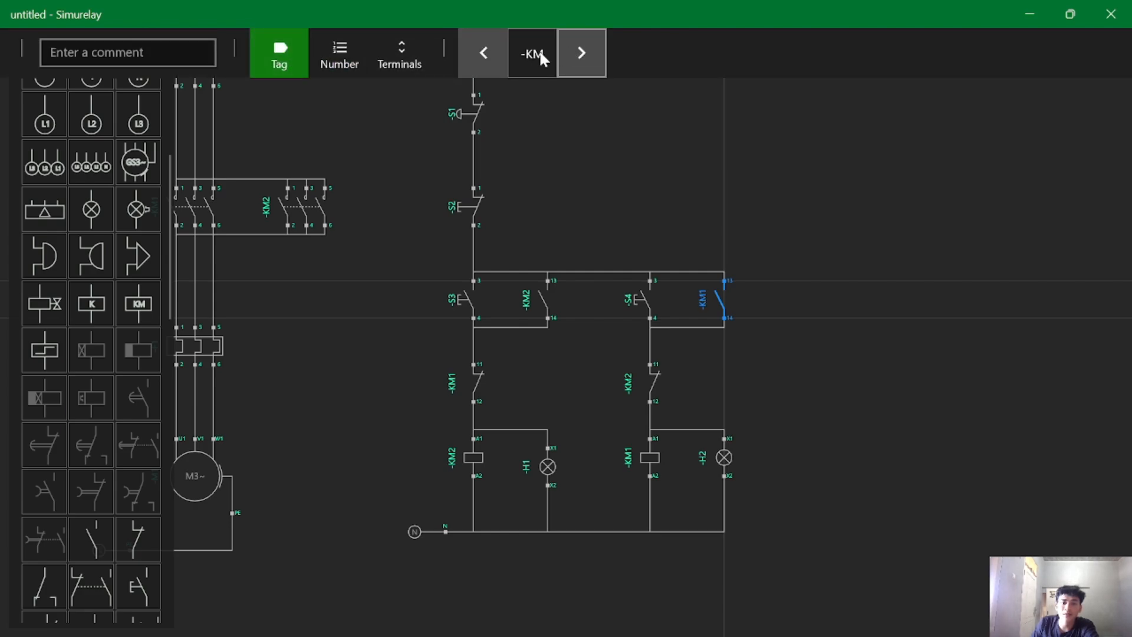
click(352, 58)
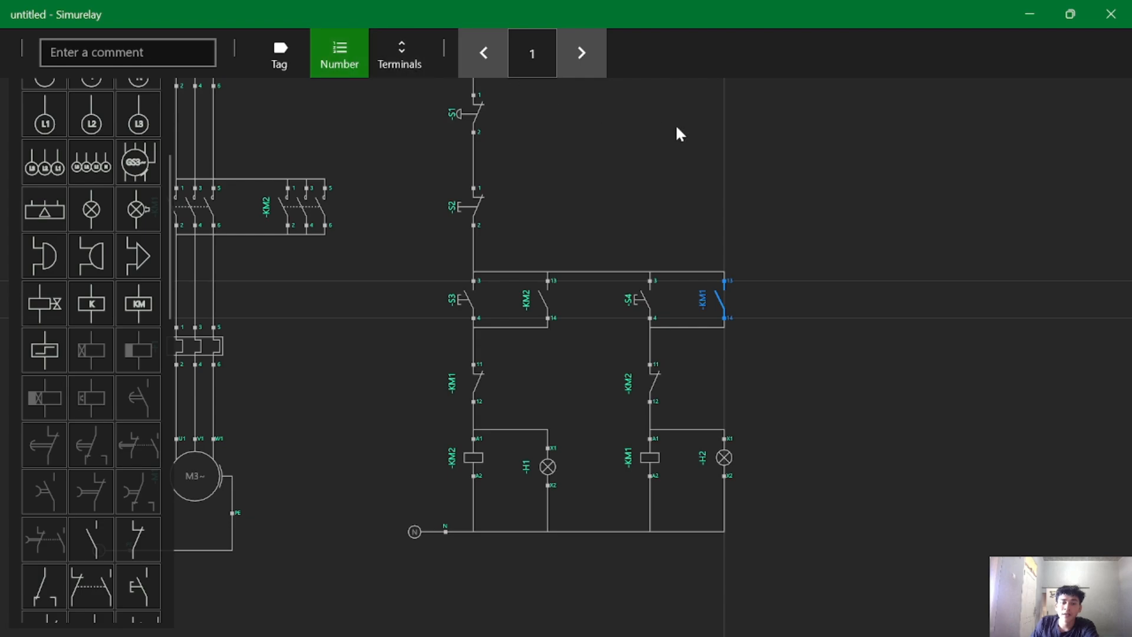
click(693, 134)
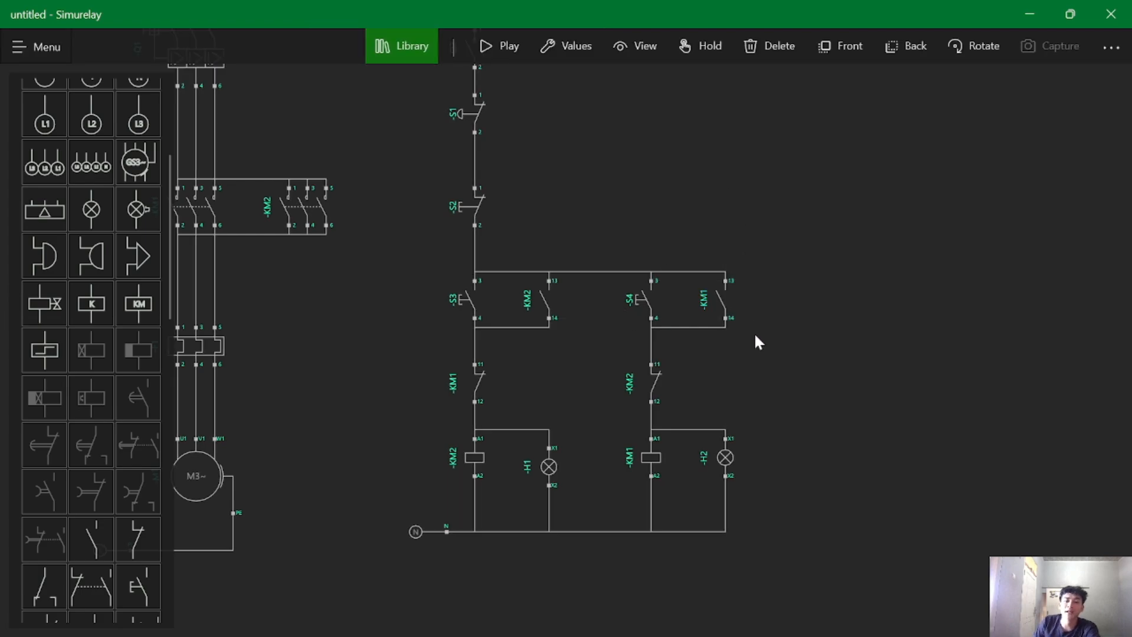
click(594, 277)
click(594, 282)
scroll(592, 283, down, 2)
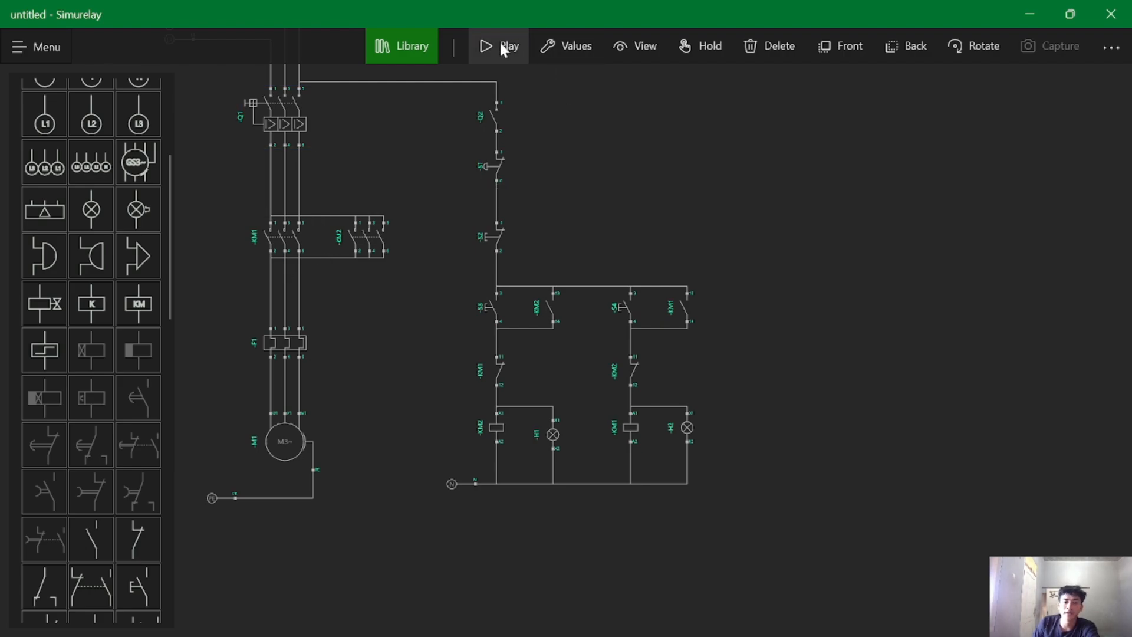
scroll(633, 353, up, 1)
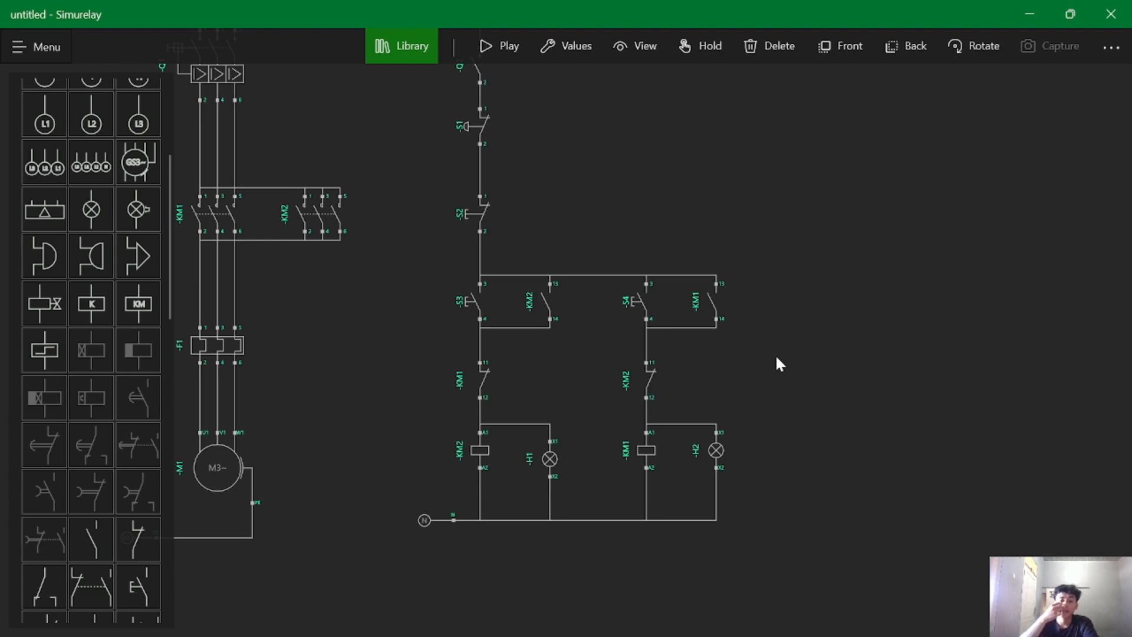
scroll(609, 340, down, 1)
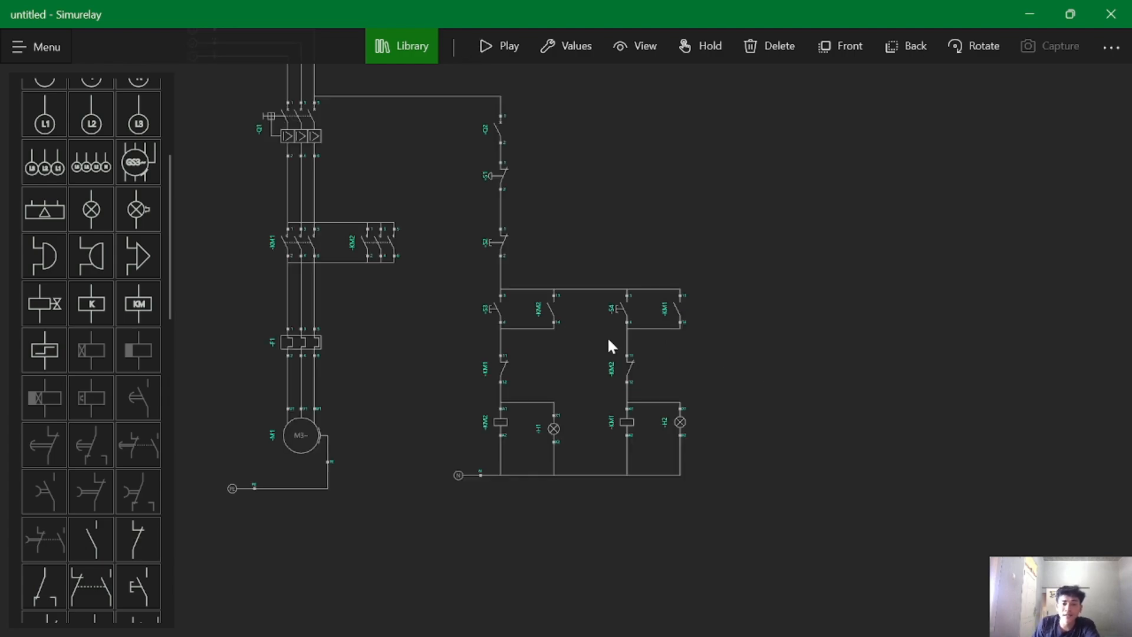
scroll(600, 343, up, 2)
scroll(583, 340, down, 1)
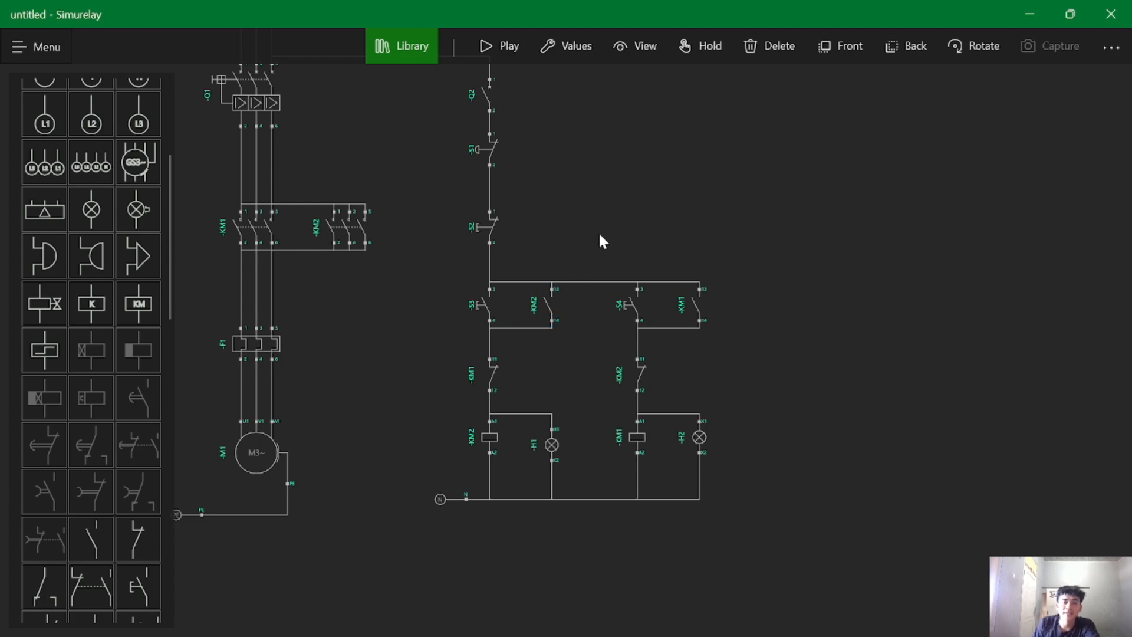
- Start the simulation and close switches Q1 and Q2 to power the motor and control circuits
scroll(607, 298, down, 2)
click(489, 45)
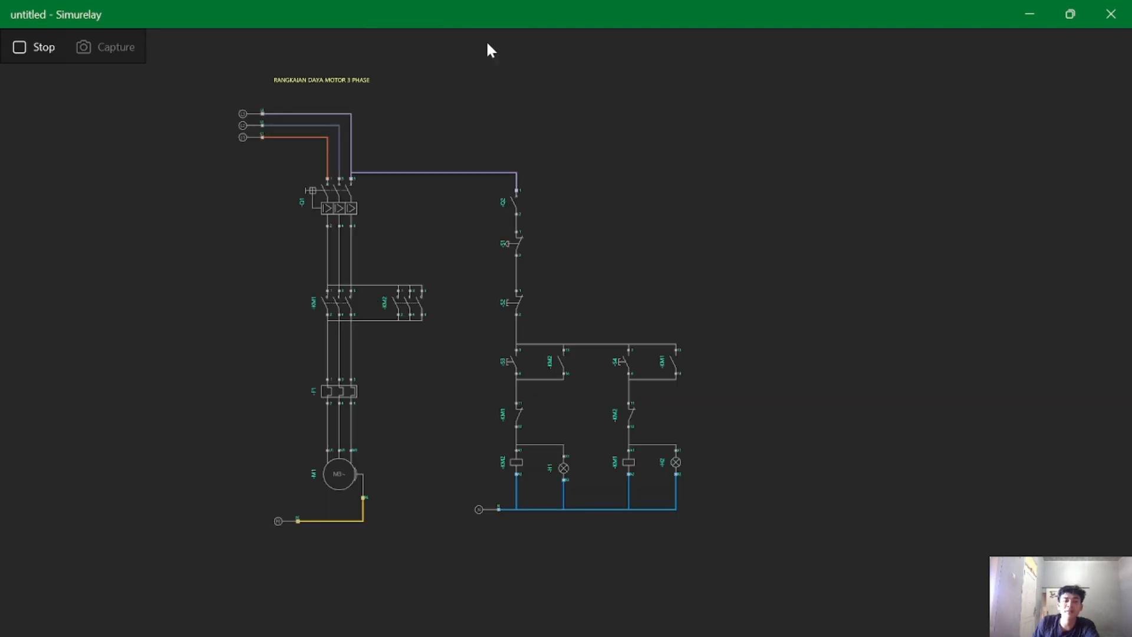
click(329, 194)
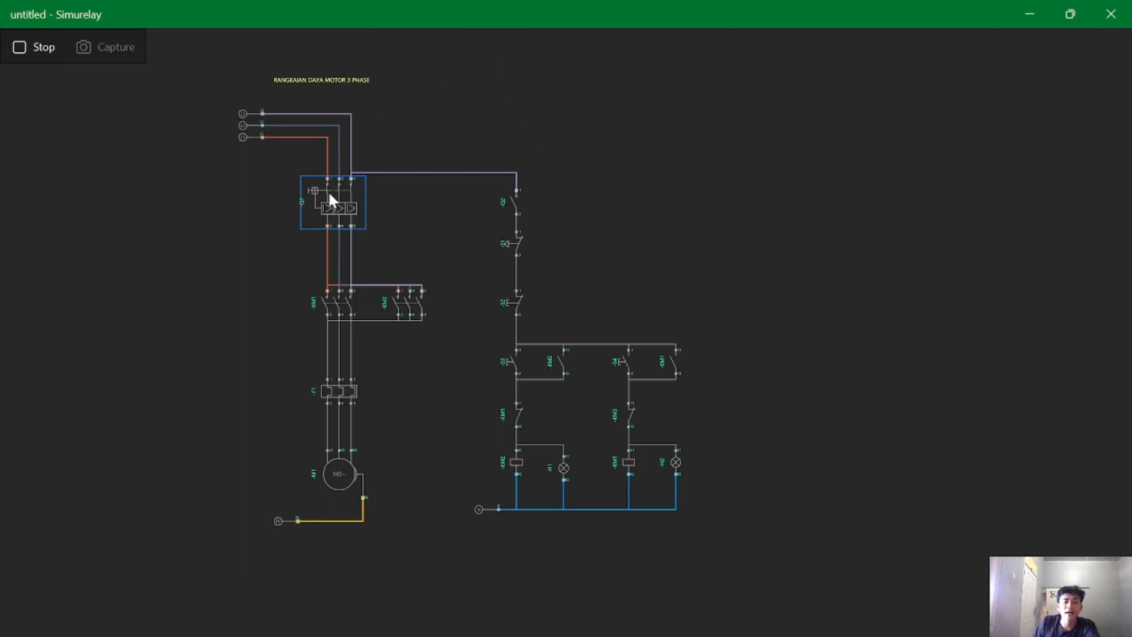
click(508, 205)
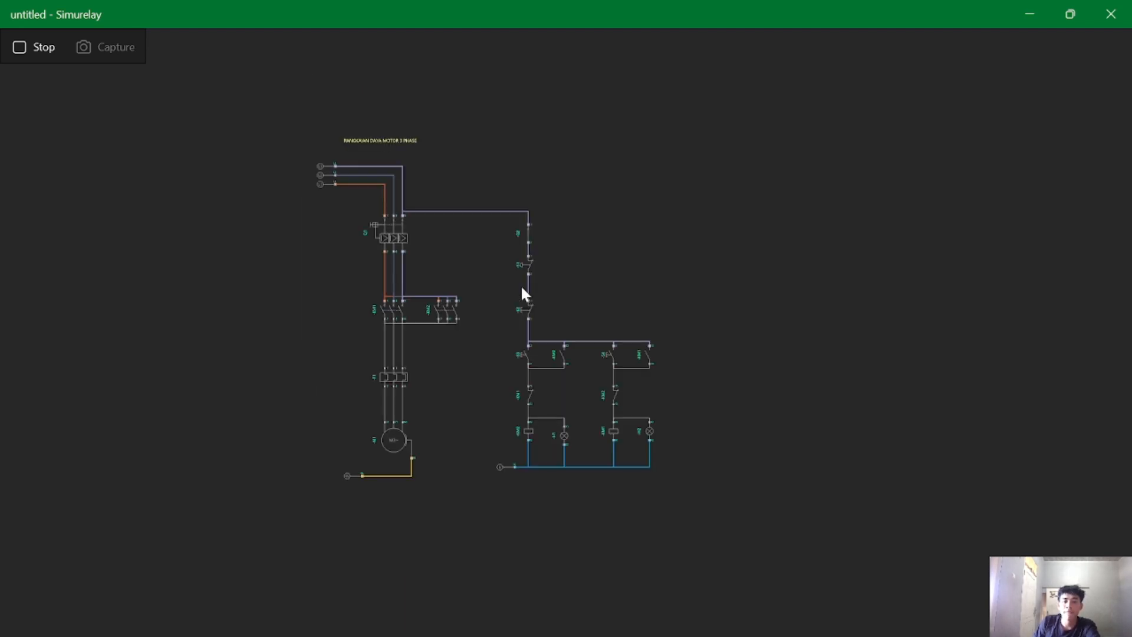
scroll(521, 288, down, 1)
scroll(567, 262, up, 2)
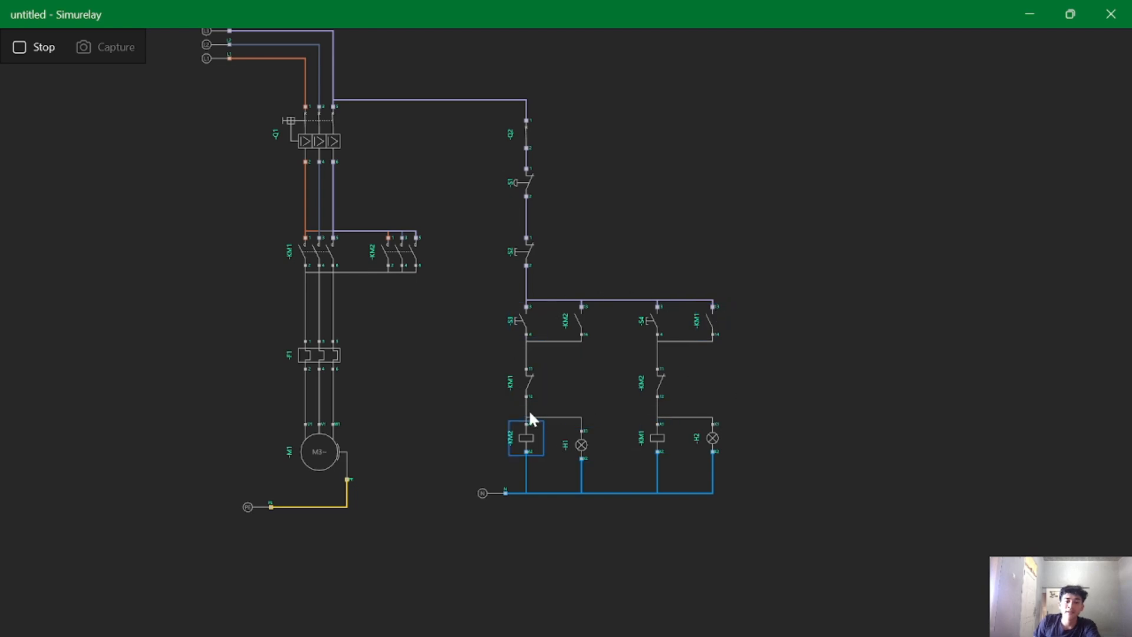
- Run the motor with start button S3 and repeatedly operate S4 to test the KM2 interlock
click(517, 322)
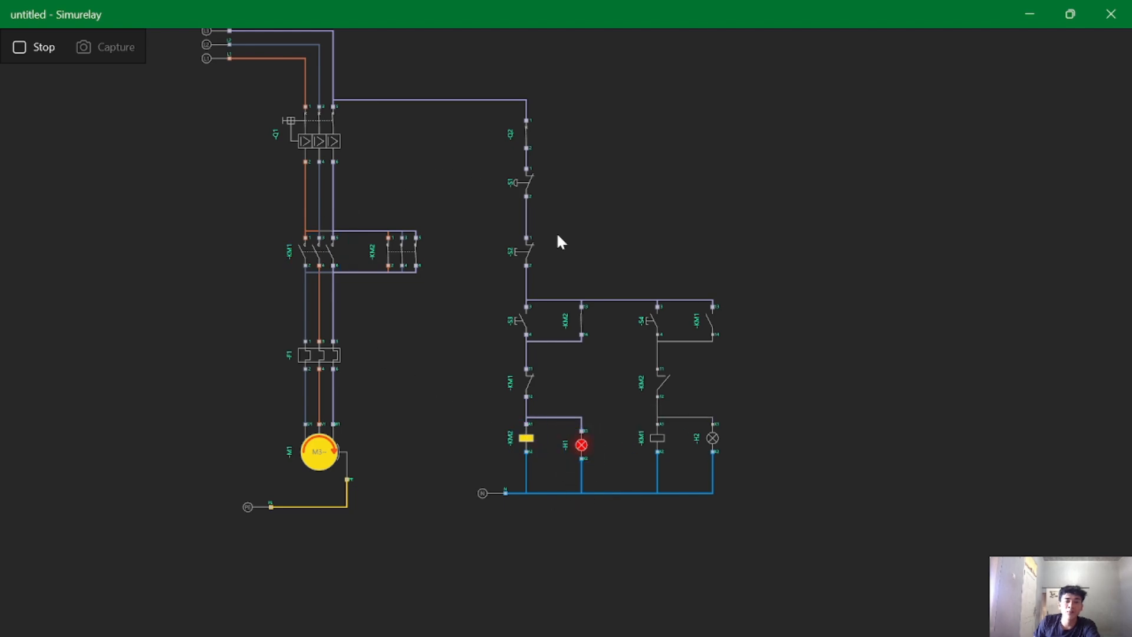
click(651, 317)
click(651, 317)
click(651, 317)
click(650, 318)
click(660, 328)
click(660, 328)
click(660, 328)
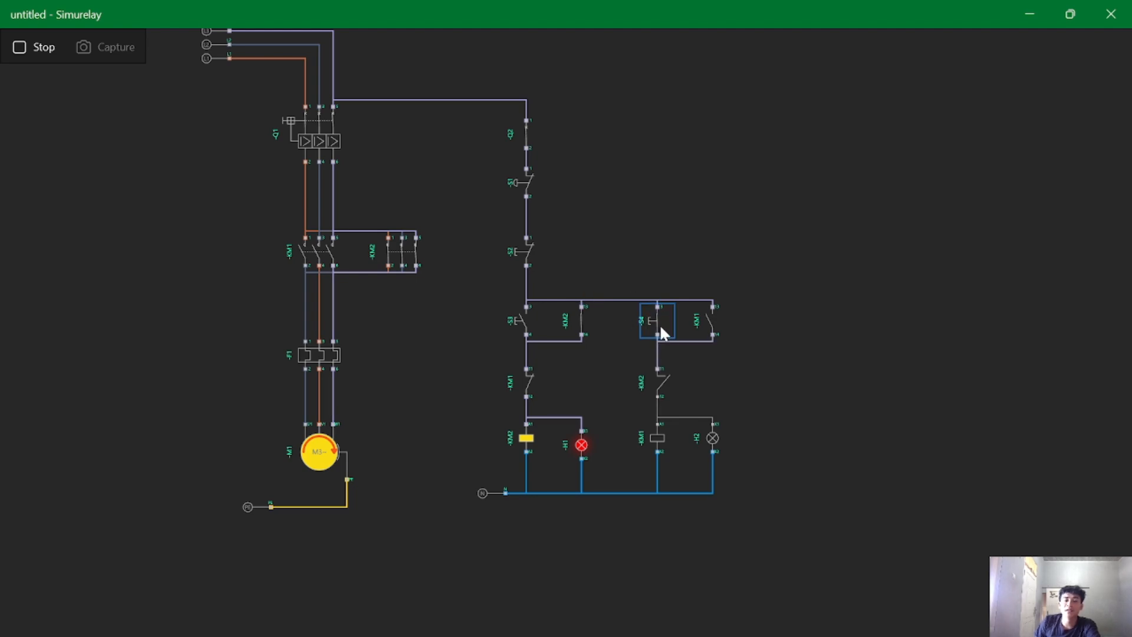
click(660, 328)
- Run the motor with start button S4 and examine its rotation direction and the energised KM1 branch
scroll(626, 369, up, 2)
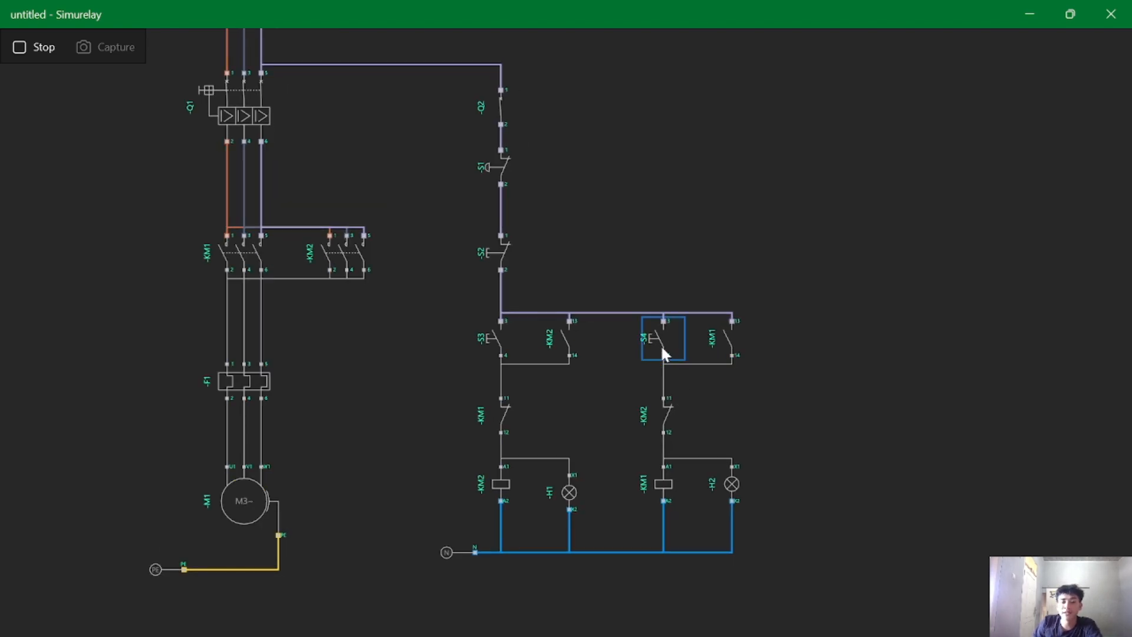
click(661, 346)
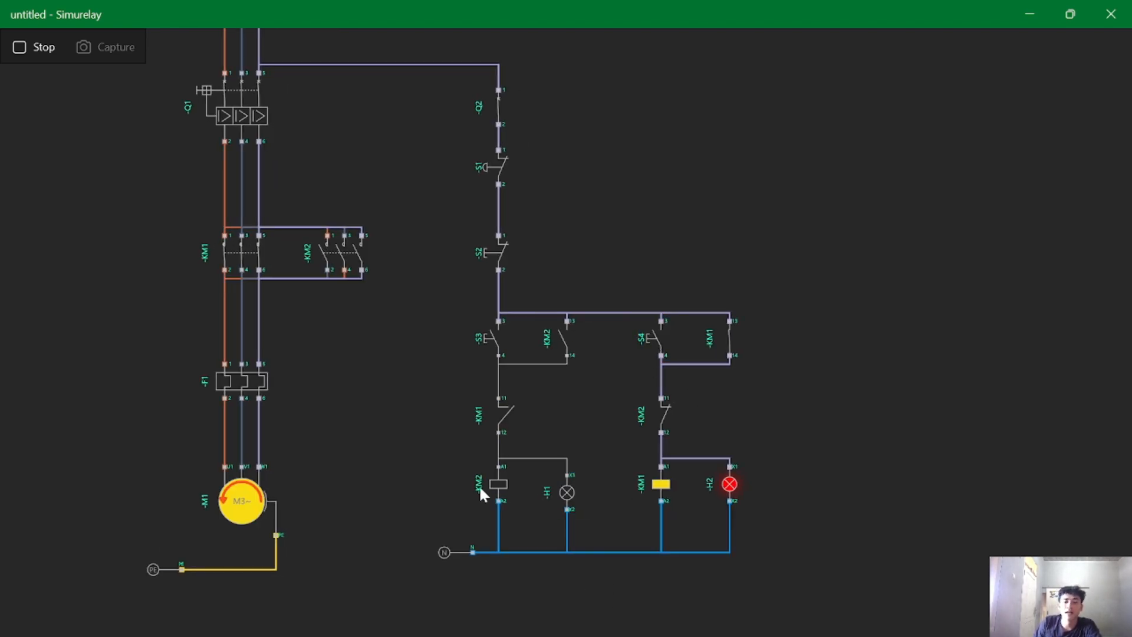
scroll(217, 524, up, 3)
drag(215, 520, 437, 348)
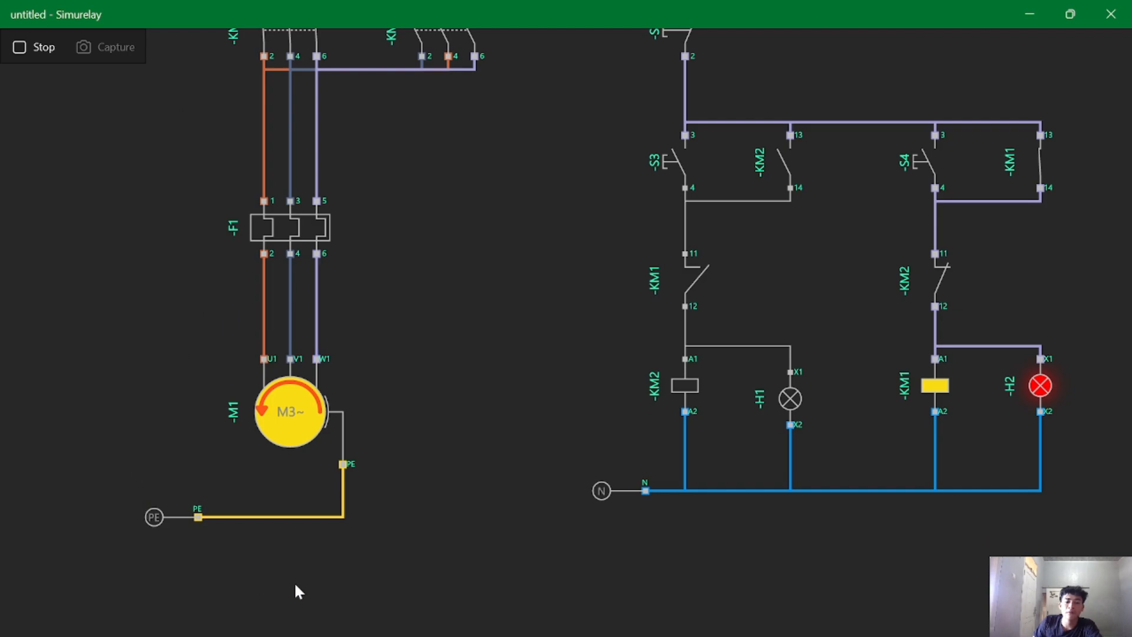
scroll(354, 435, down, 2)
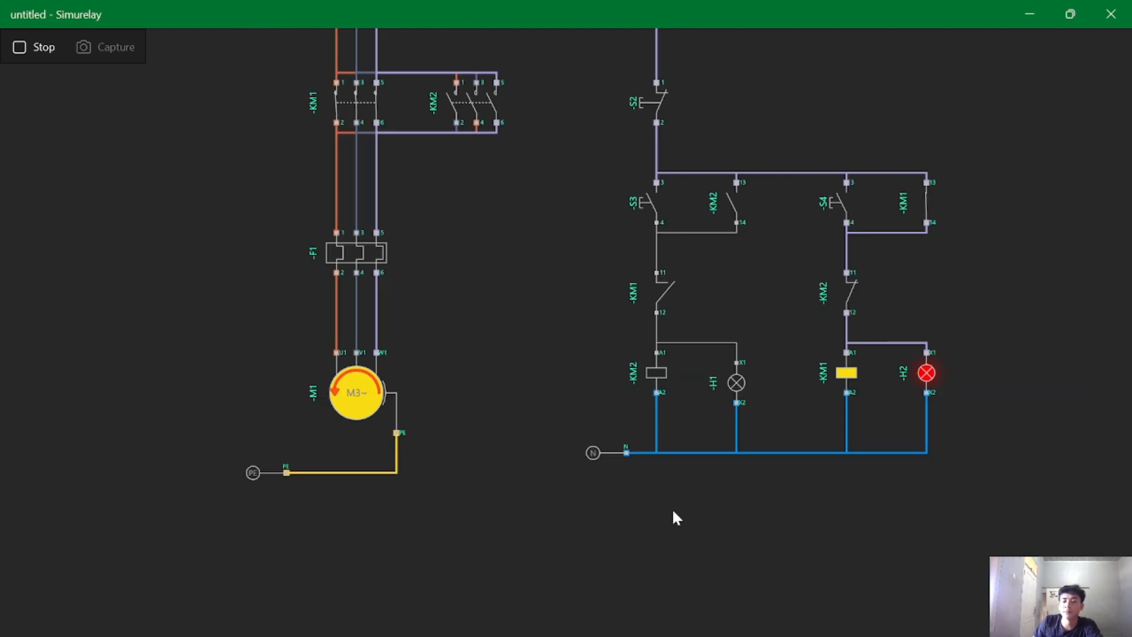
drag(983, 581, 729, 584)
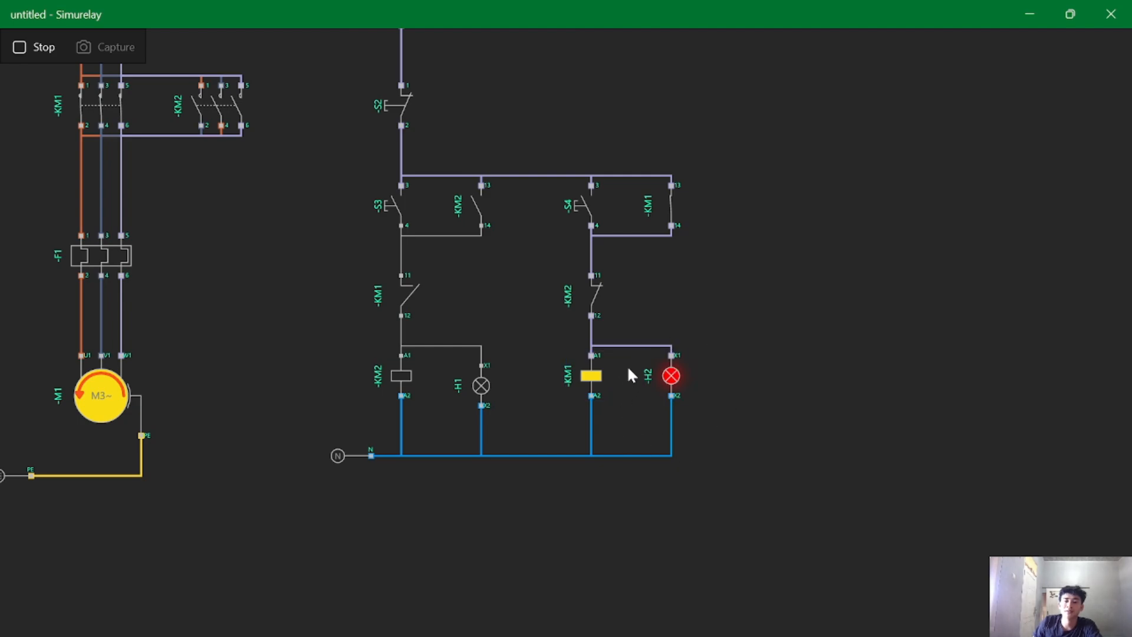
scroll(637, 342, down, 1)
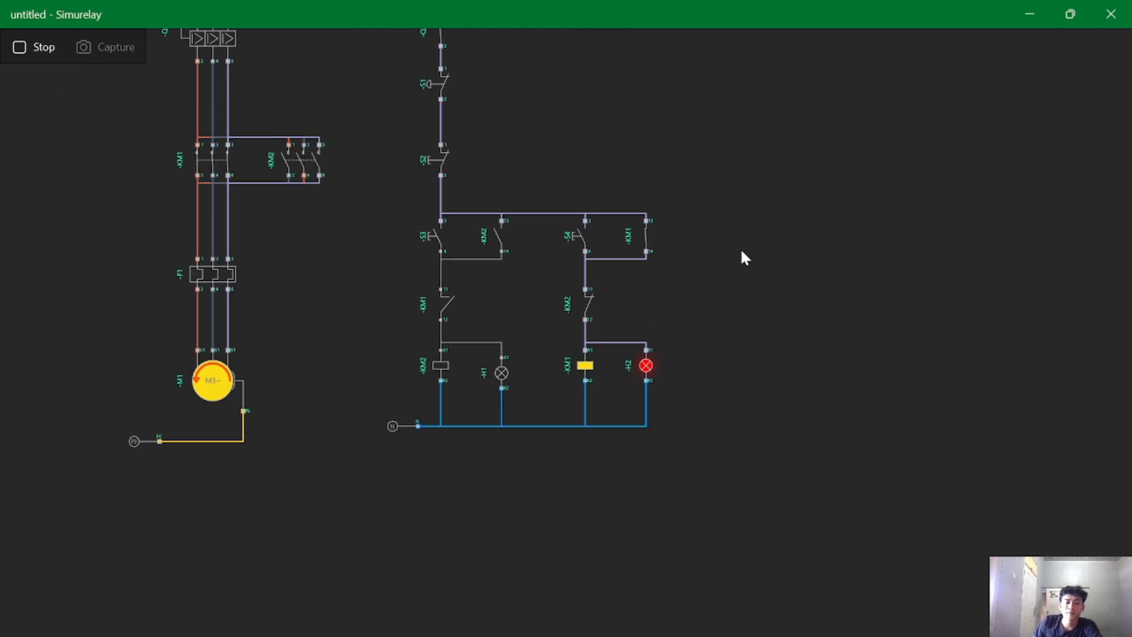
drag(665, 262, 694, 388)
- Repeatedly operate start button S3 while KM1 is energised to test the opposite interlock
click(459, 356)
click(459, 356)
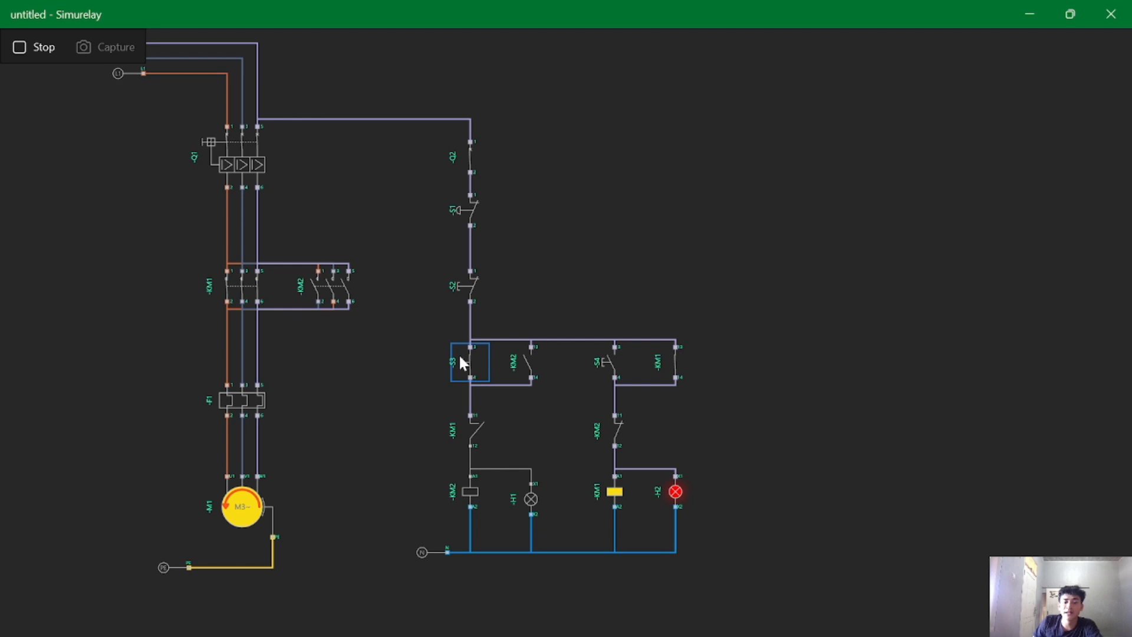
click(459, 356)
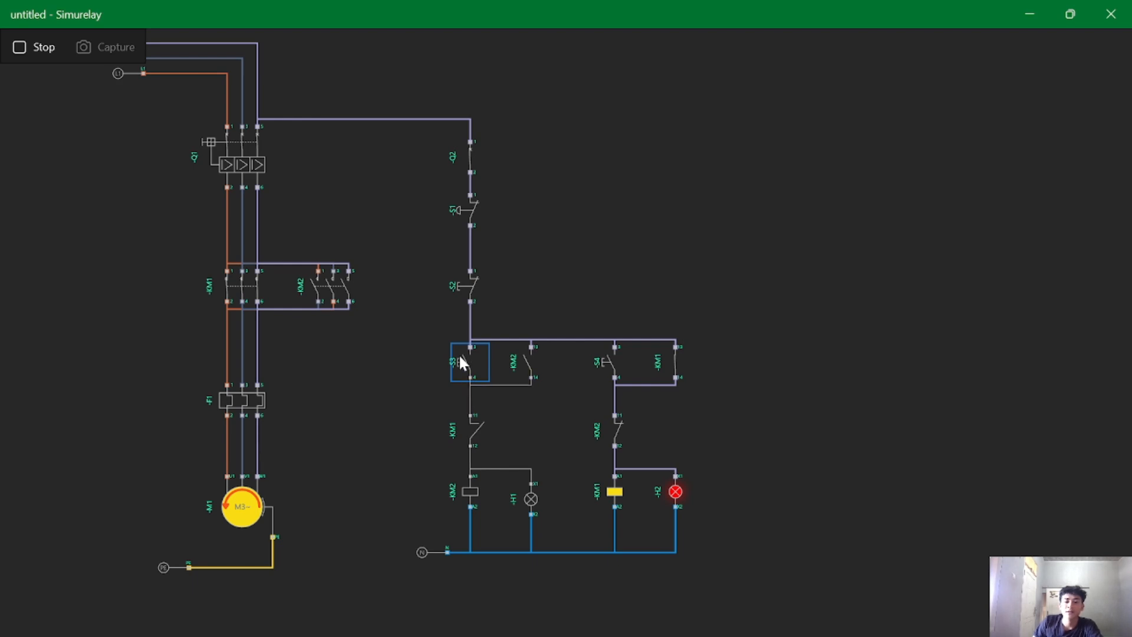
click(459, 356)
click(460, 356)
click(459, 356)
click(461, 357)
click(462, 359)
click(462, 360)
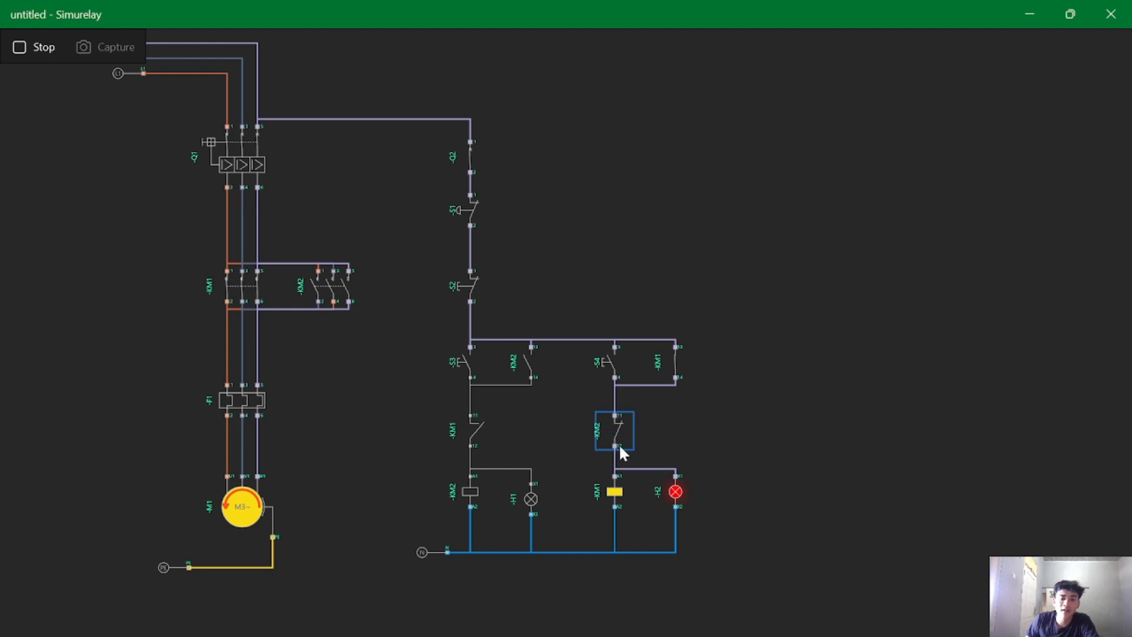
- Stop the KM1 run with S2, and repeat a start-stop cycle of KM2 using S3 and S2
drag(671, 483, 657, 449)
scroll(560, 343, up, 2)
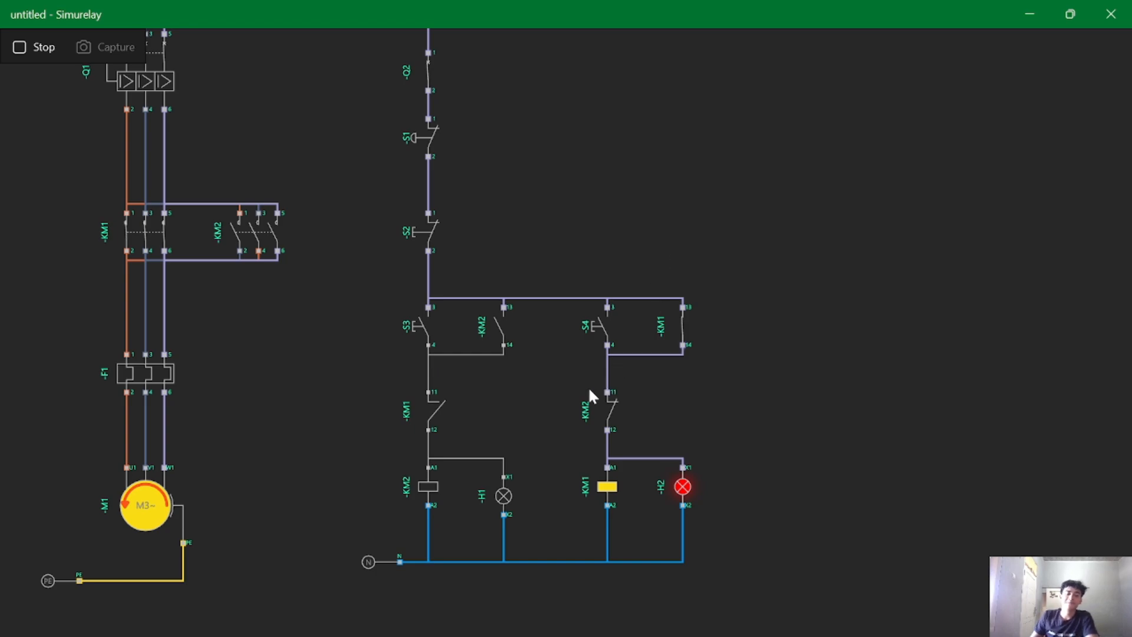
click(609, 344)
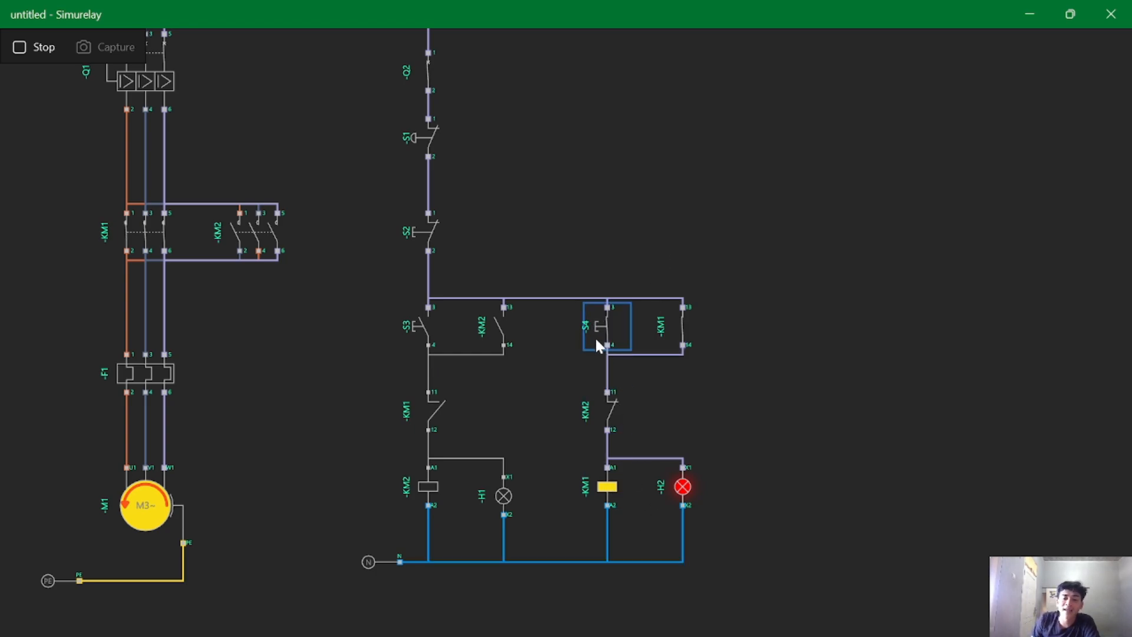
click(425, 222)
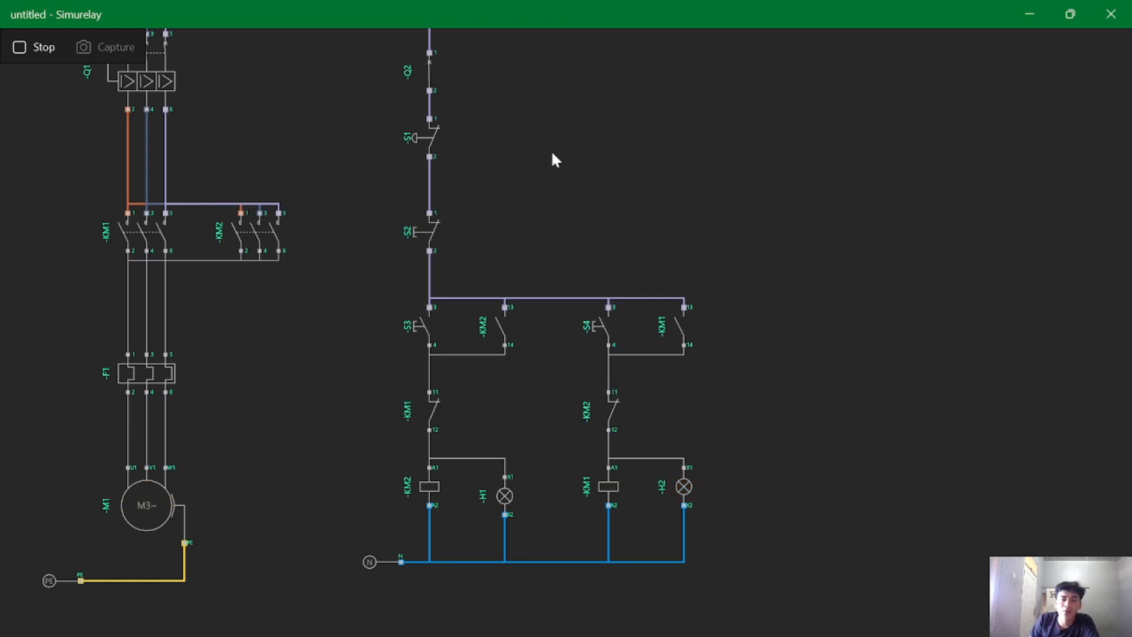
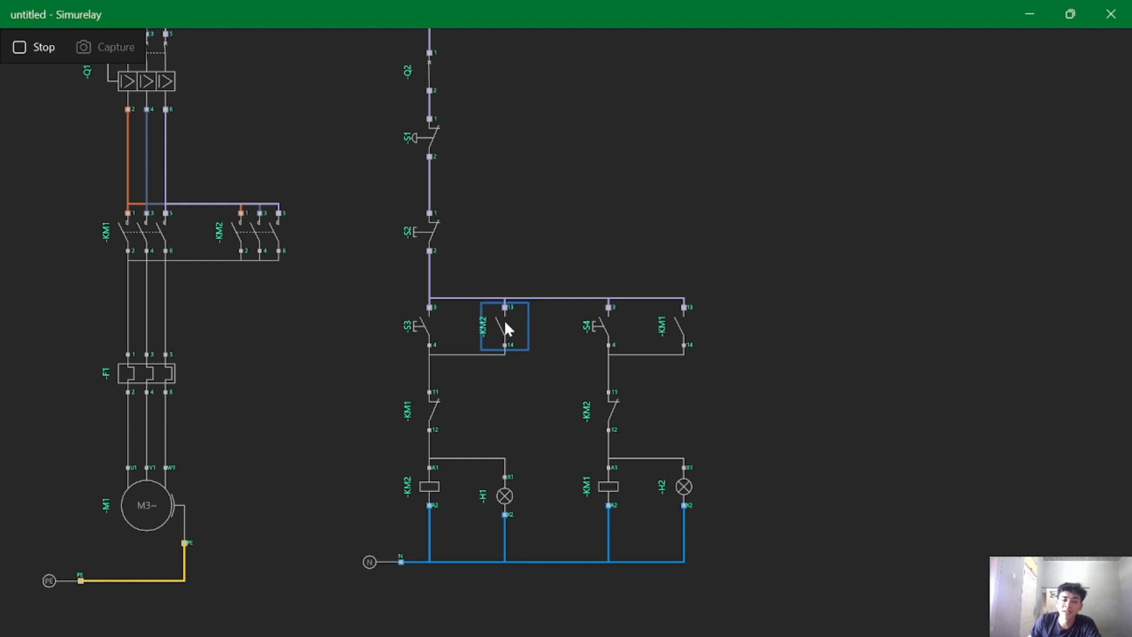
click(427, 329)
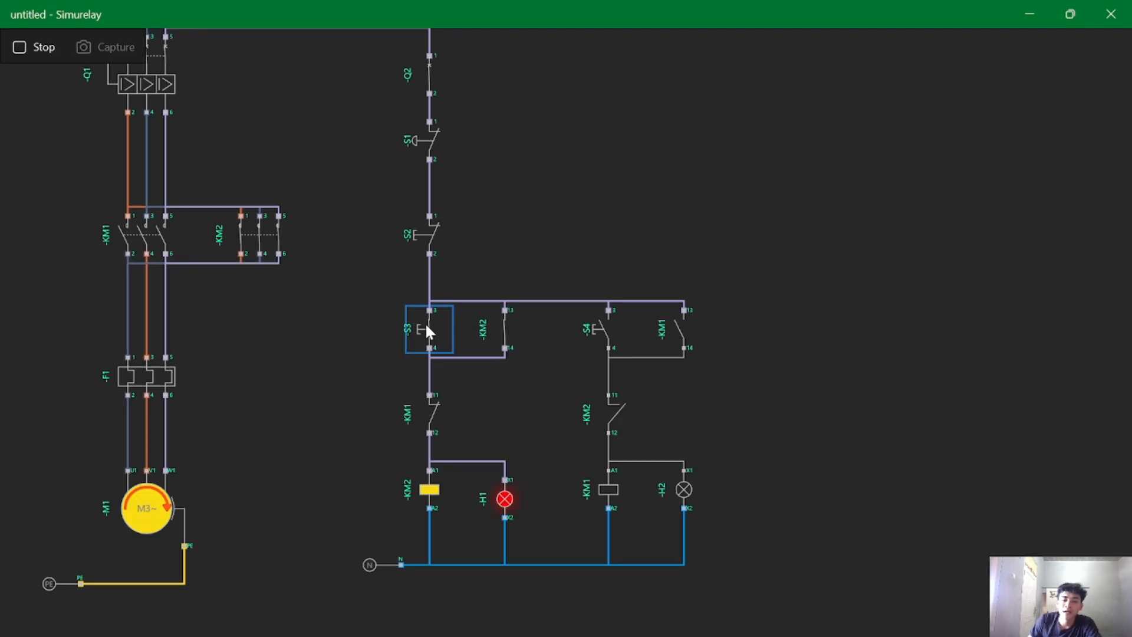
click(433, 235)
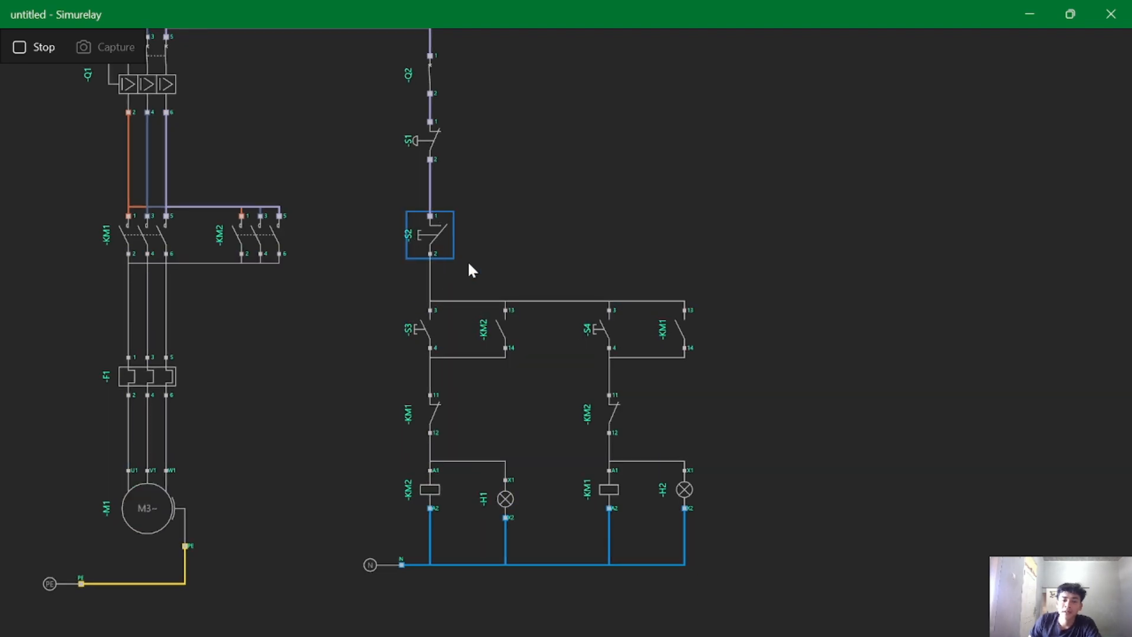
- Energise KM1 with S4 and operate S3 to check how the normally closed KM1 contact blocks the KM2 coil
click(610, 342)
click(439, 333)
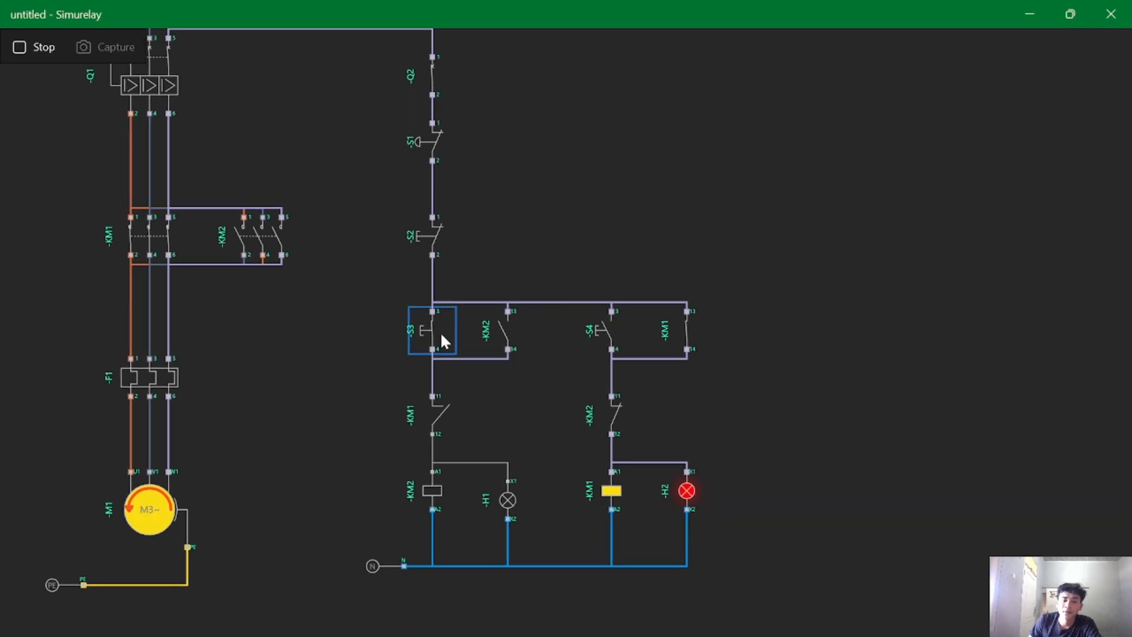
drag(441, 333, 461, 429)
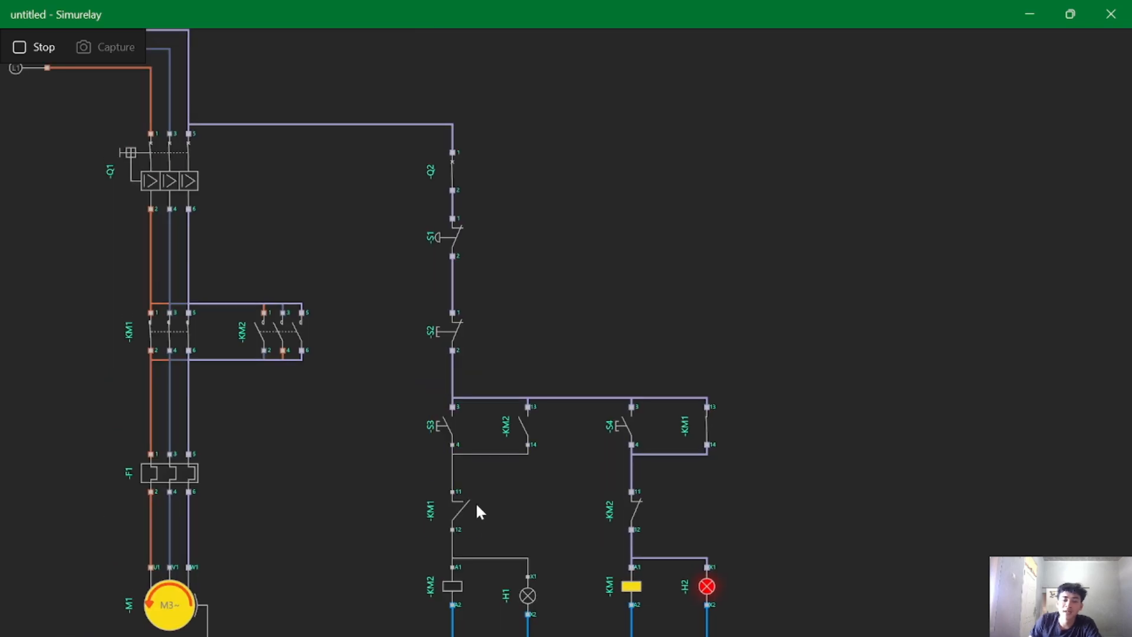
scroll(477, 502, down, 3)
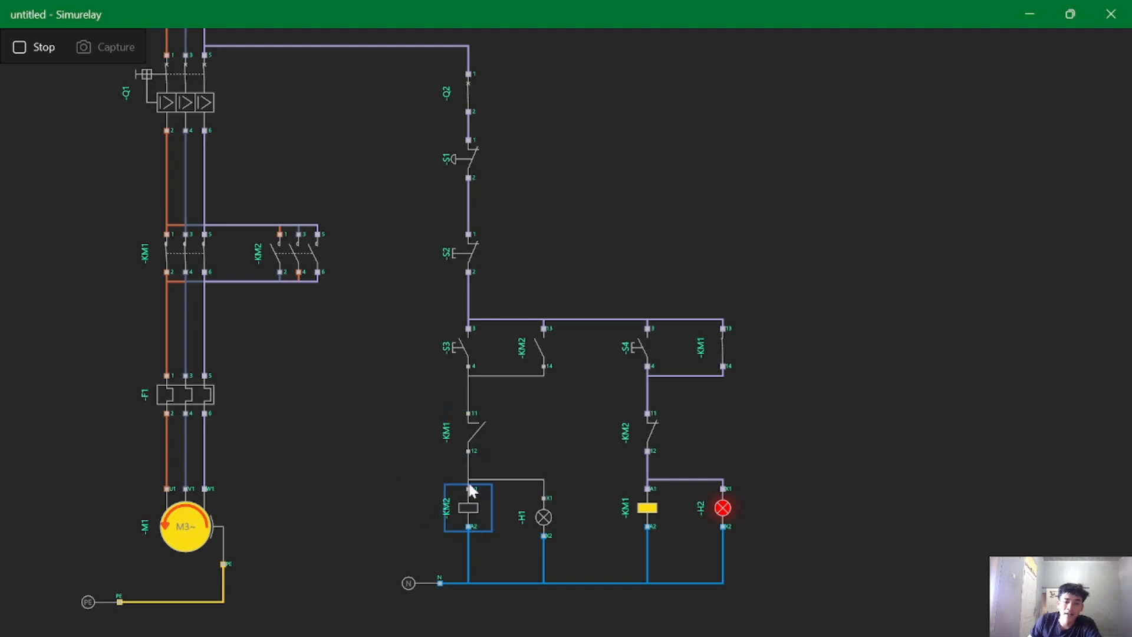
scroll(510, 477, up, 1)
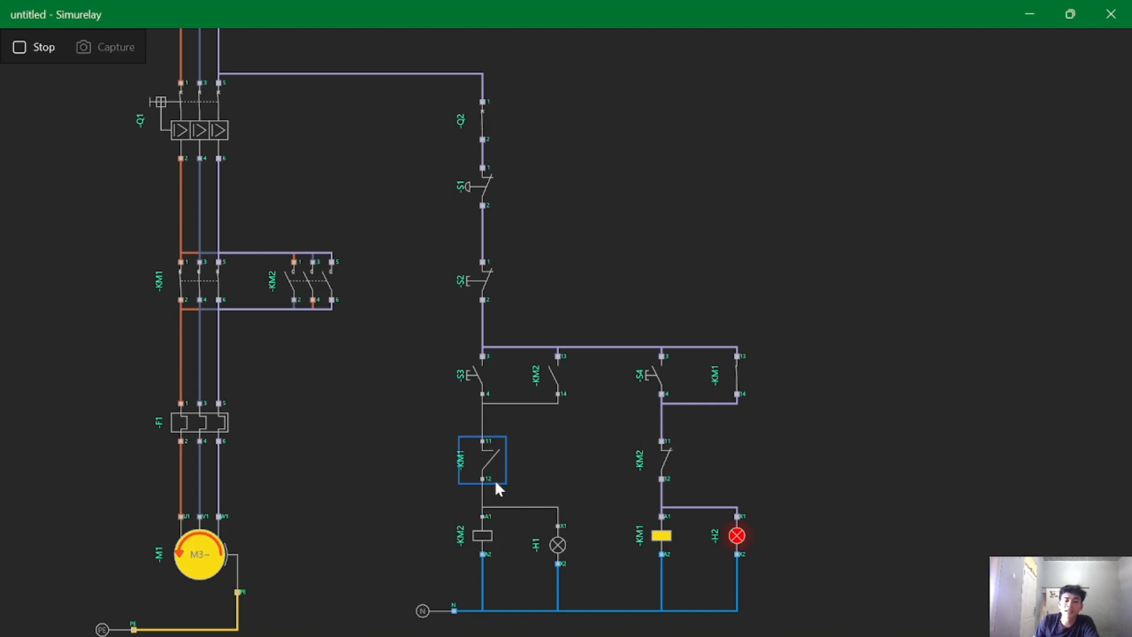
click(479, 379)
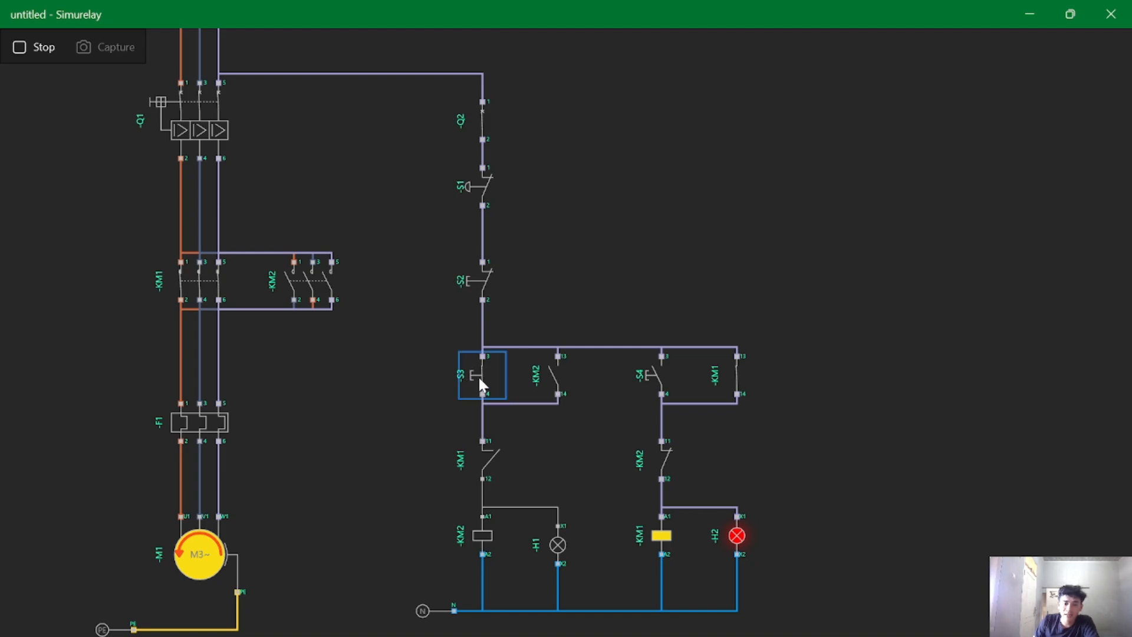
scroll(479, 395, up, 1)
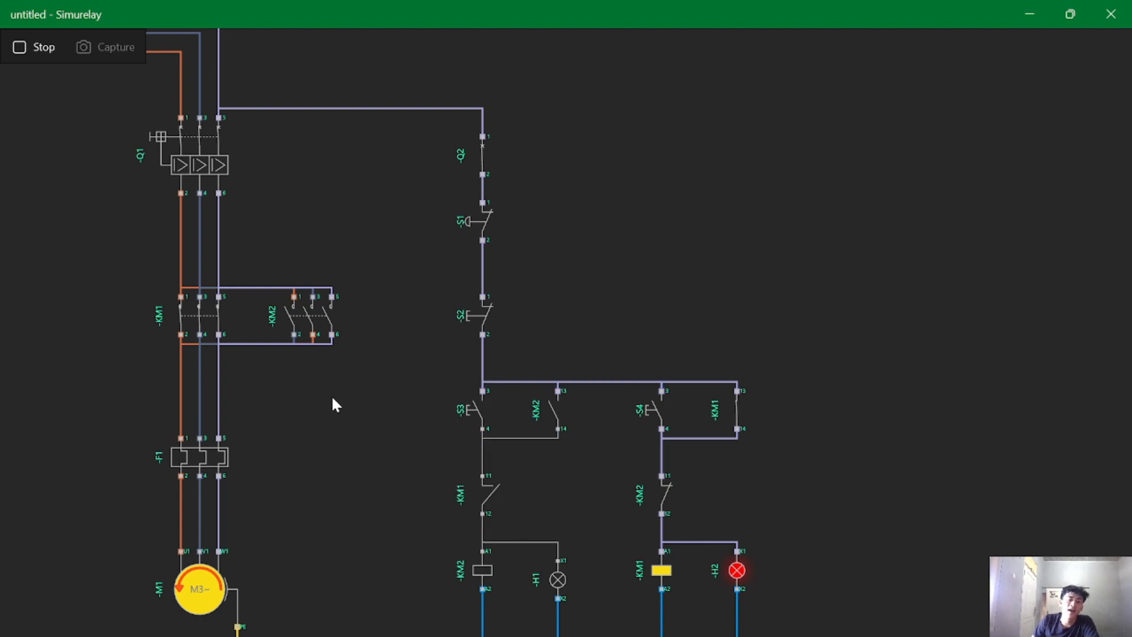
scroll(336, 406, down, 2)
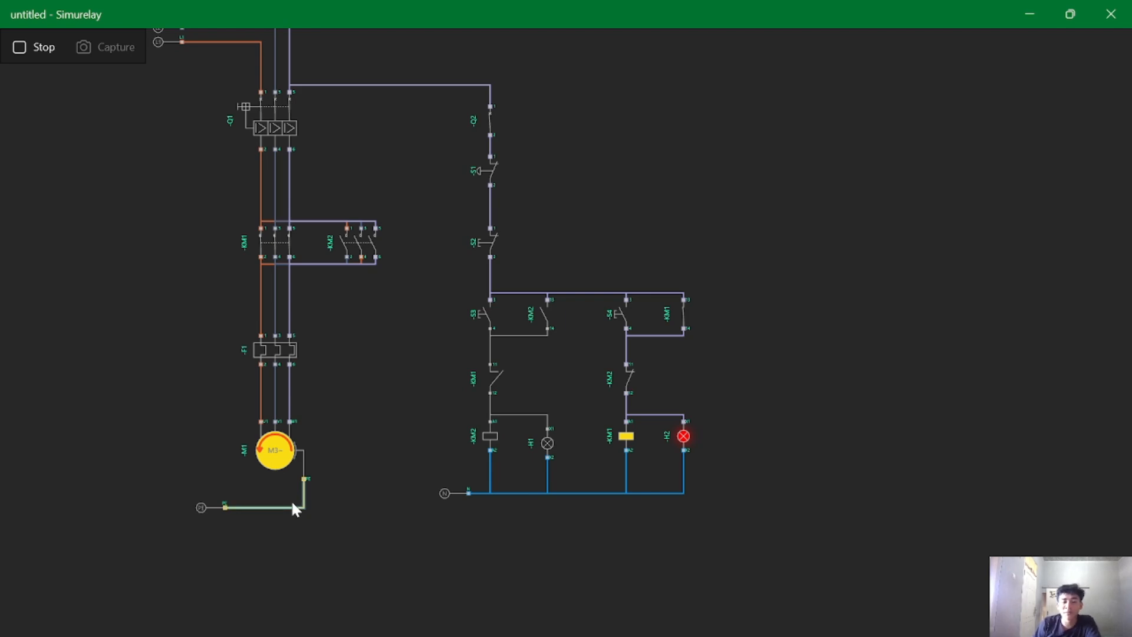
- End the simulation and delete the normally closed KM1 and KM2 interlock contacts above the two coils
click(51, 47)
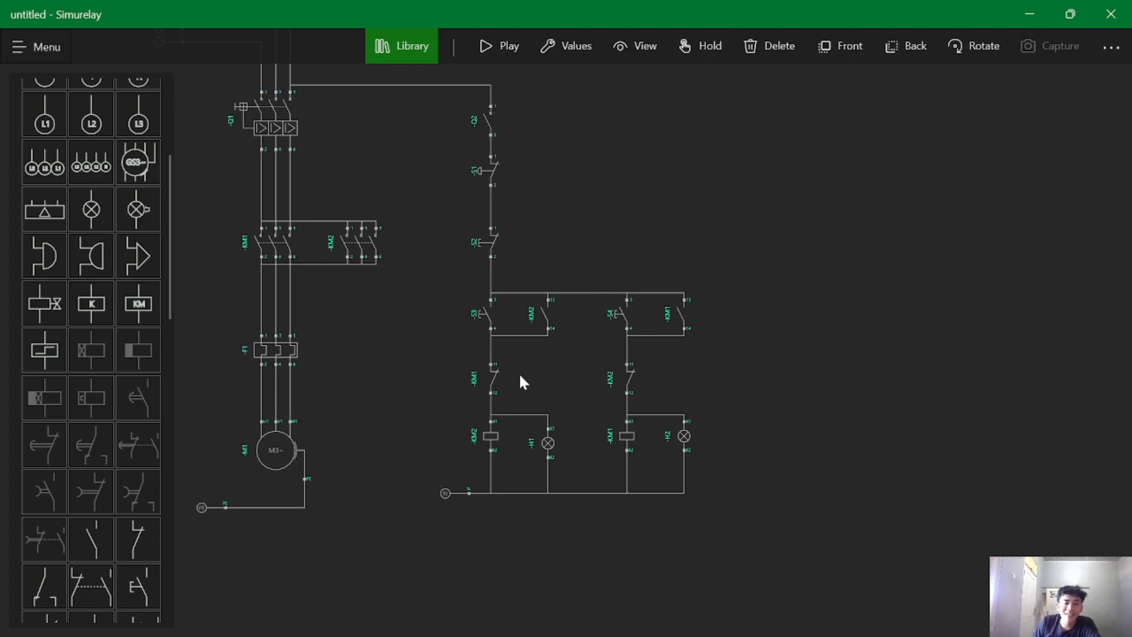
scroll(519, 372, up, 1)
scroll(546, 369, up, 1)
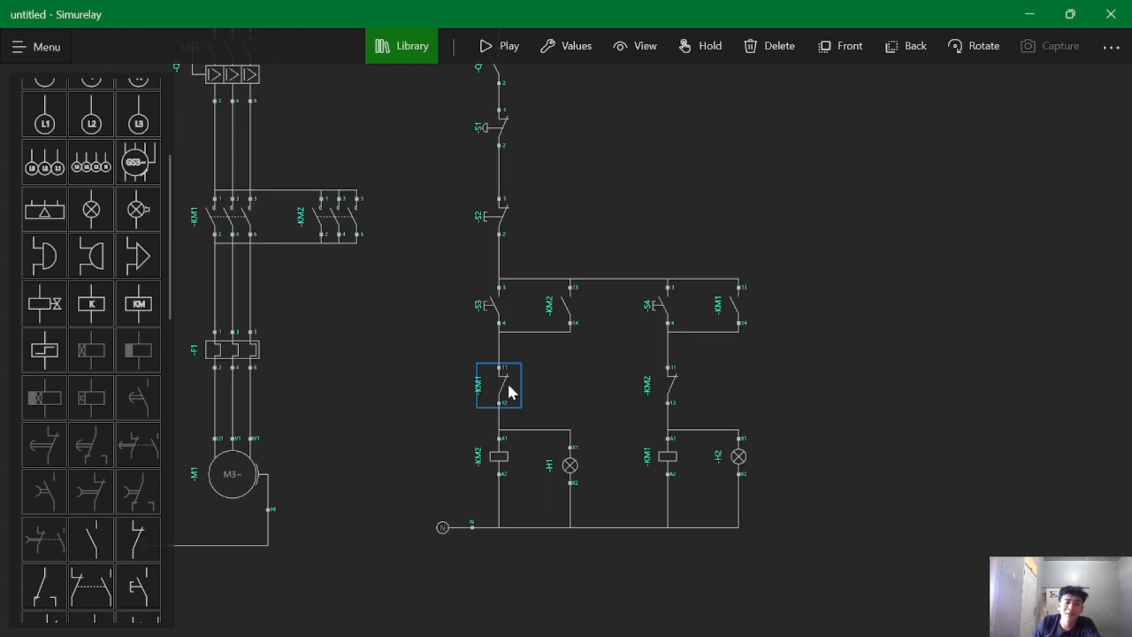
click(502, 383)
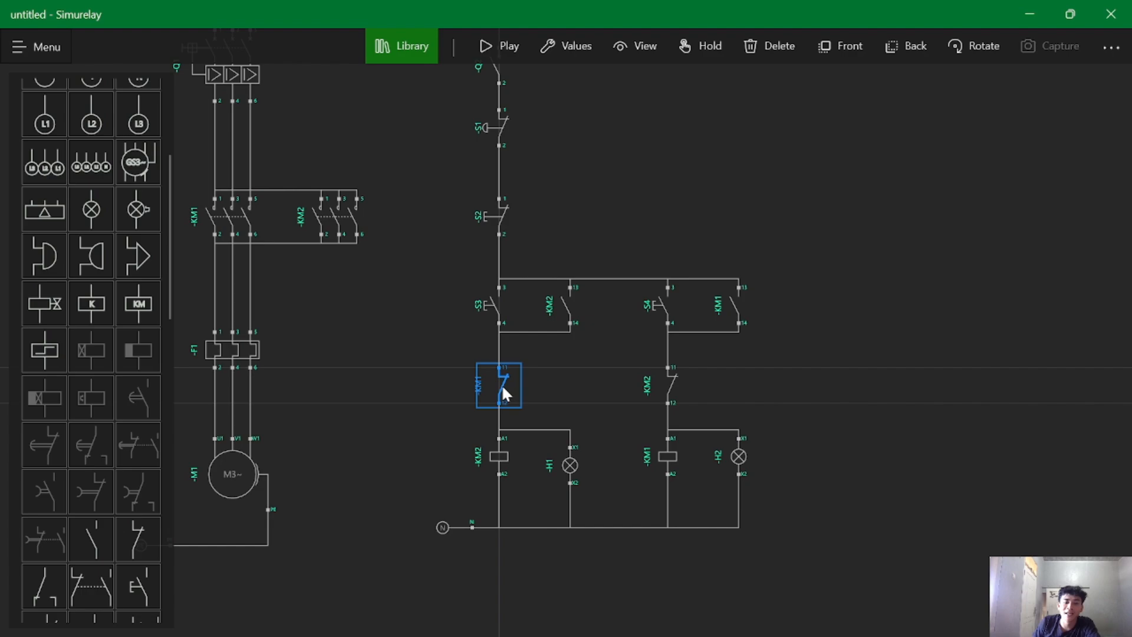
click(750, 44)
click(672, 371)
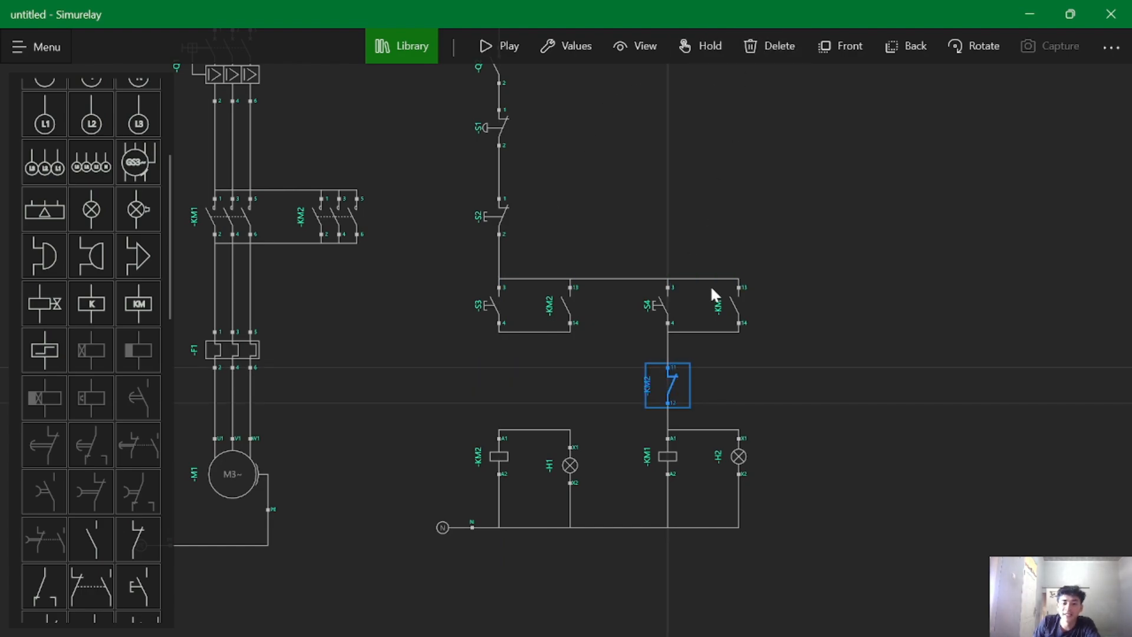
click(772, 45)
- Wire terminal 4 of S3 directly to A1 of coil KM2, and terminal 4 of S4 to A1 of coil KM1
drag(493, 325, 499, 437)
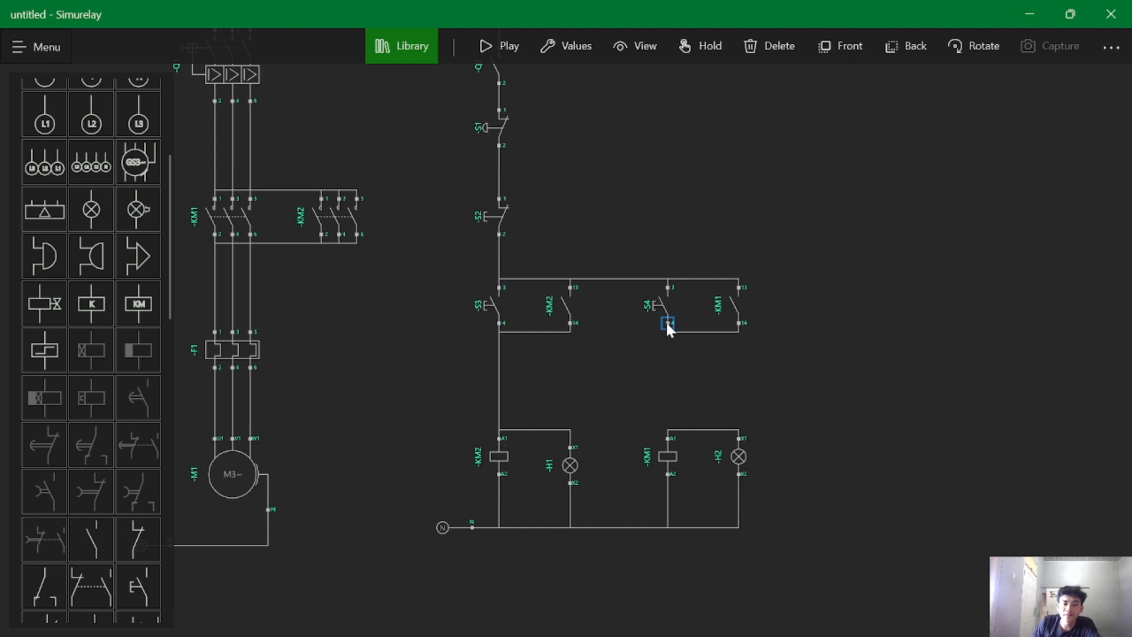
drag(668, 323, 667, 438)
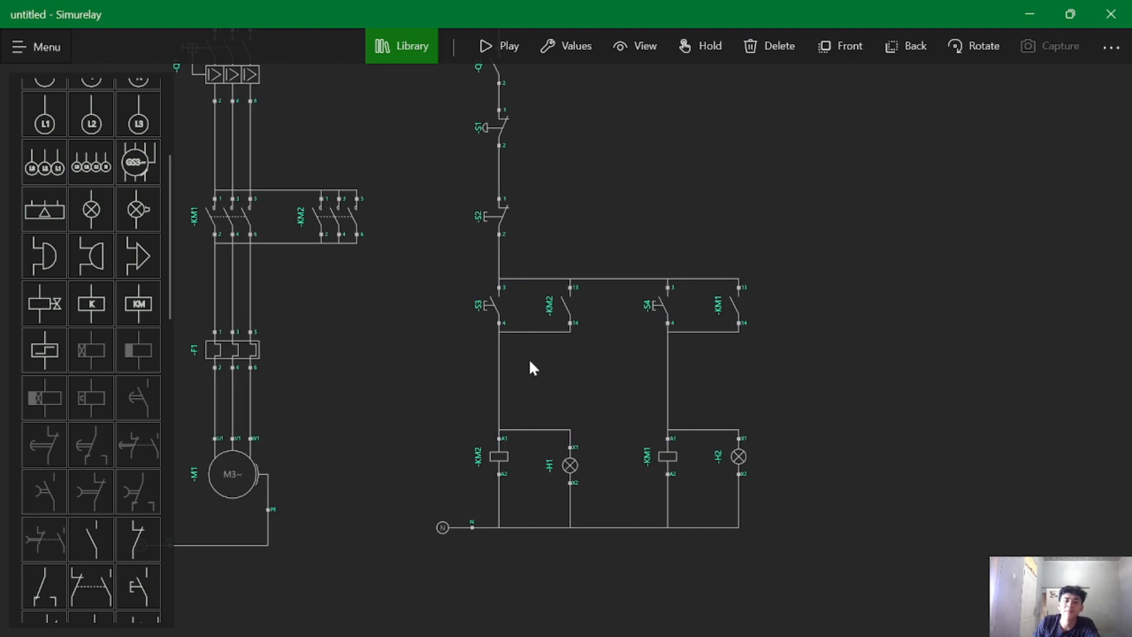
- Simulate the circuit without interlock contacts: close Q1 and Q2, energise KM2 with S3, and operate S4 while KM2 is running
scroll(529, 362, down, 2)
click(481, 45)
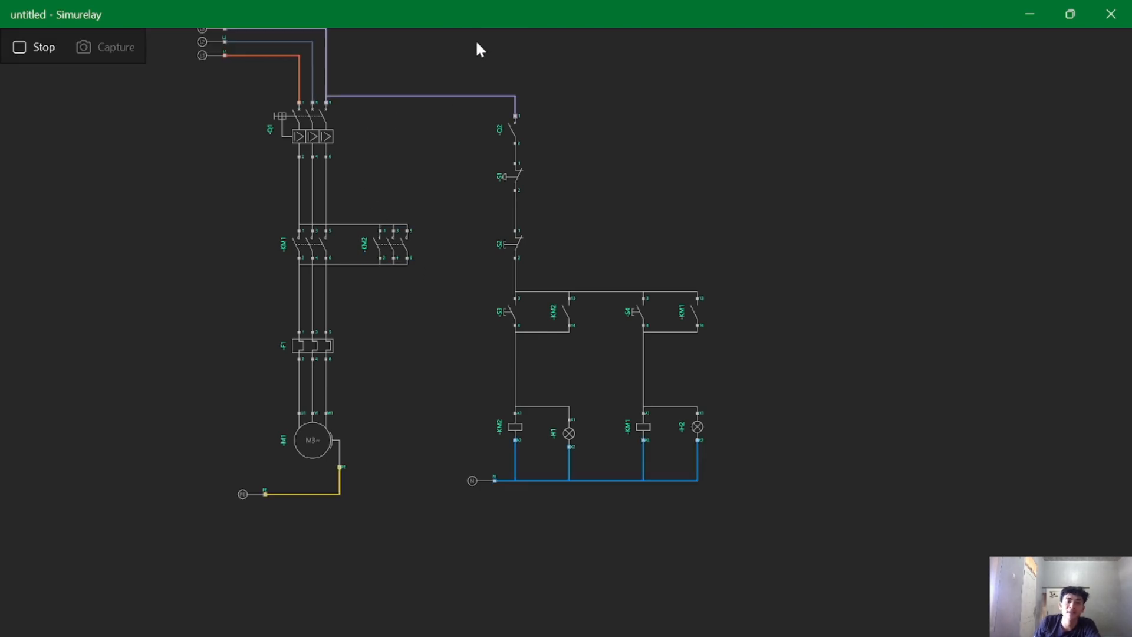
click(300, 135)
click(504, 131)
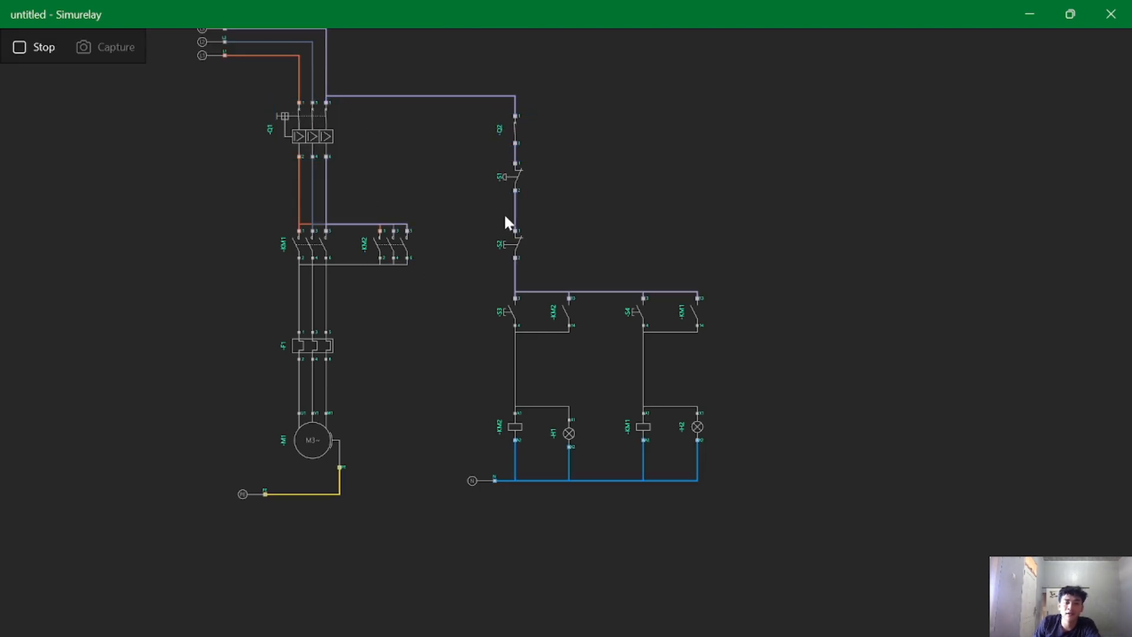
click(513, 314)
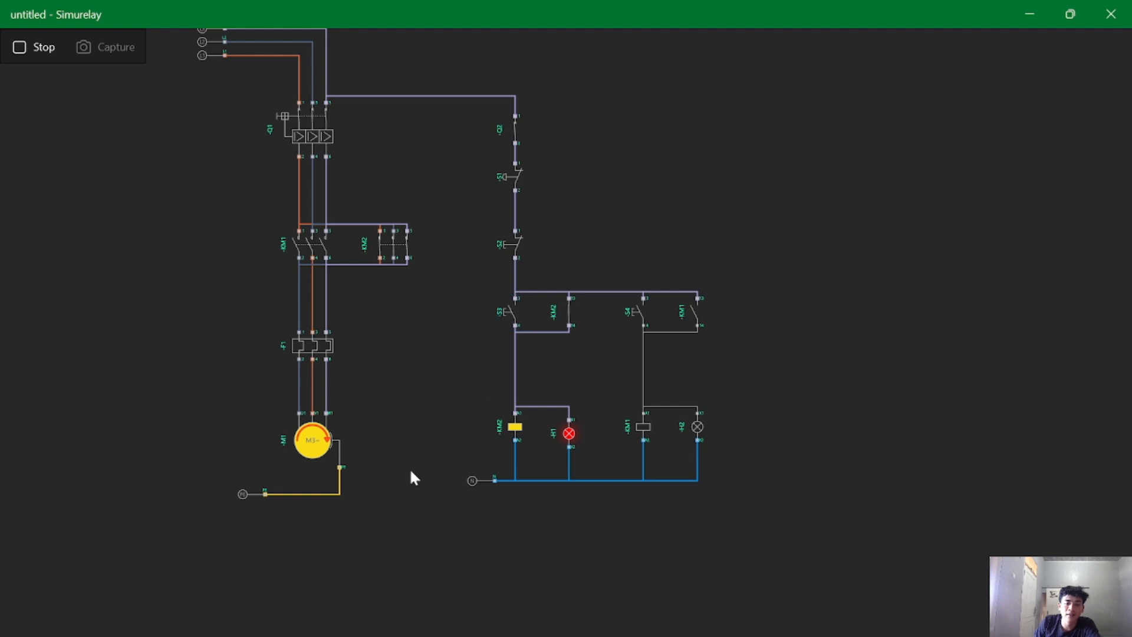
click(651, 318)
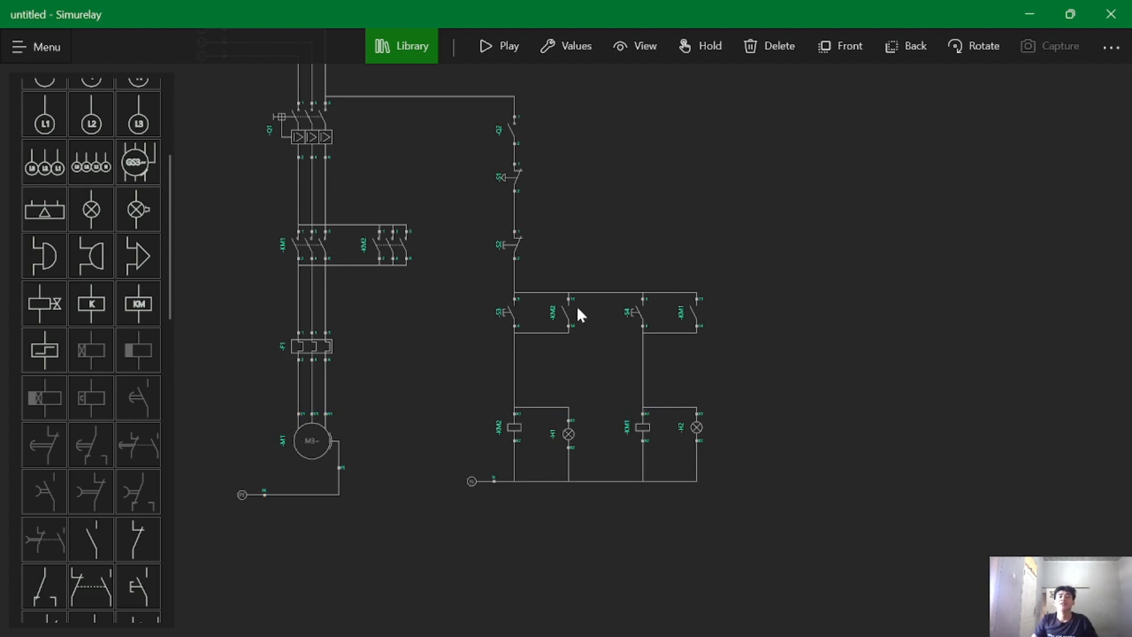
- Restart the simulation with only Q2 closed, trace the control line through S2 and S3, and end the simulation
click(492, 50)
click(507, 126)
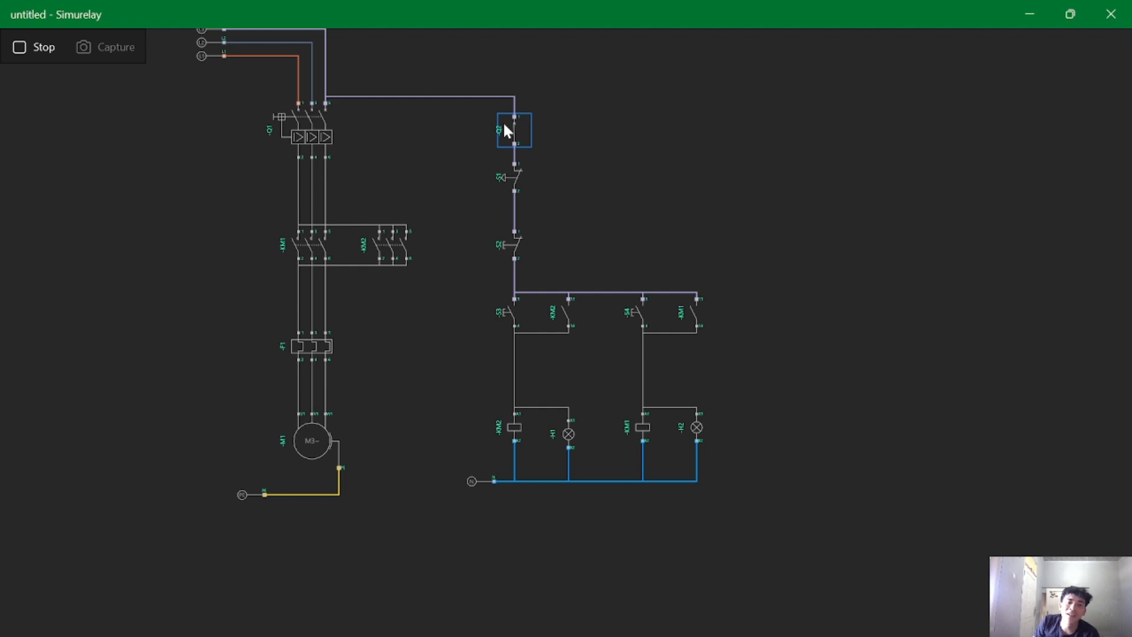
click(516, 190)
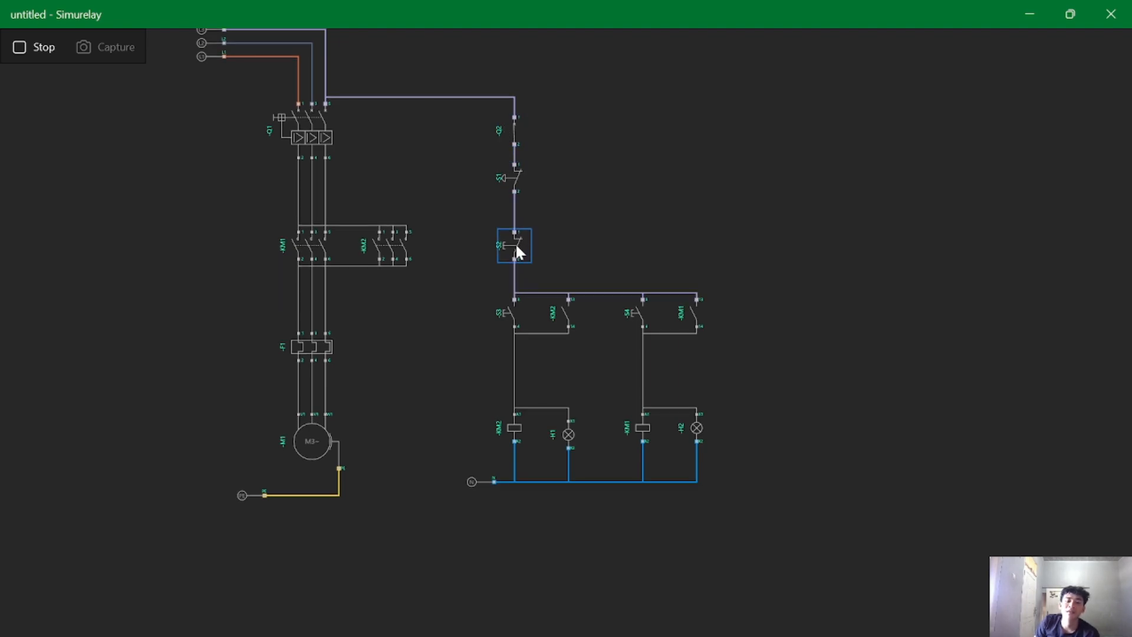
drag(516, 245, 514, 250)
drag(515, 312, 512, 316)
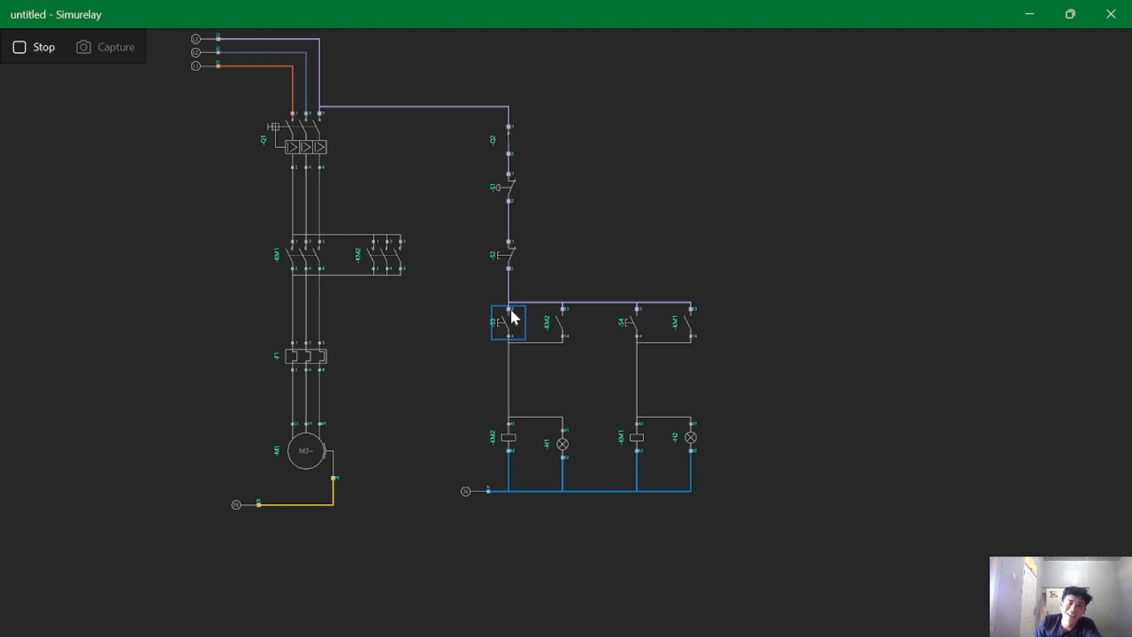
drag(511, 308, 593, 319)
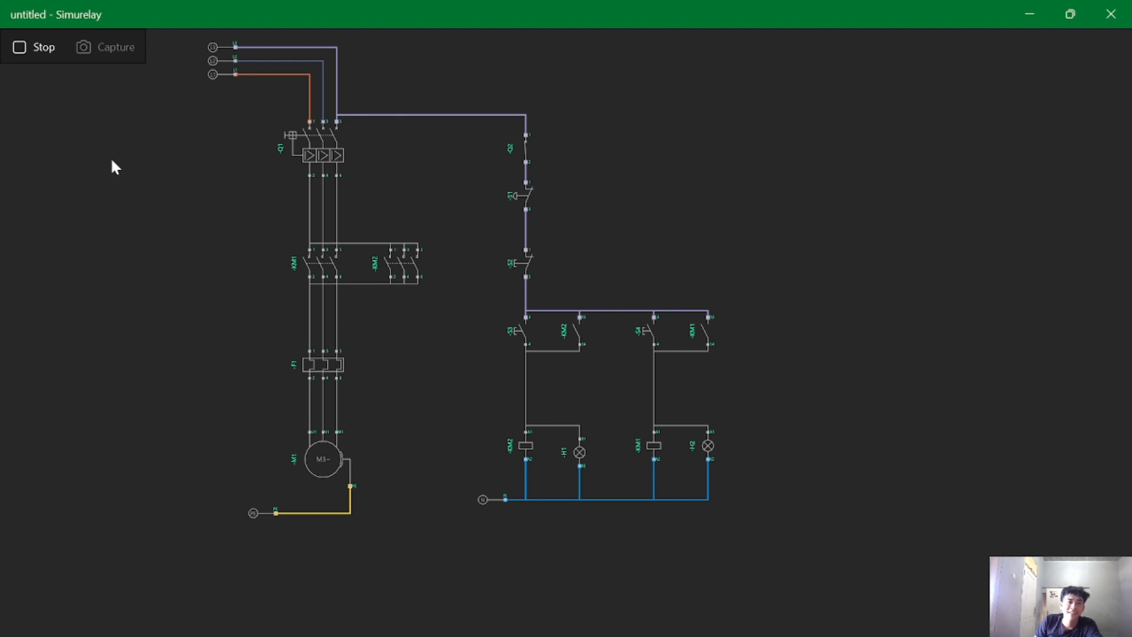
click(17, 50)
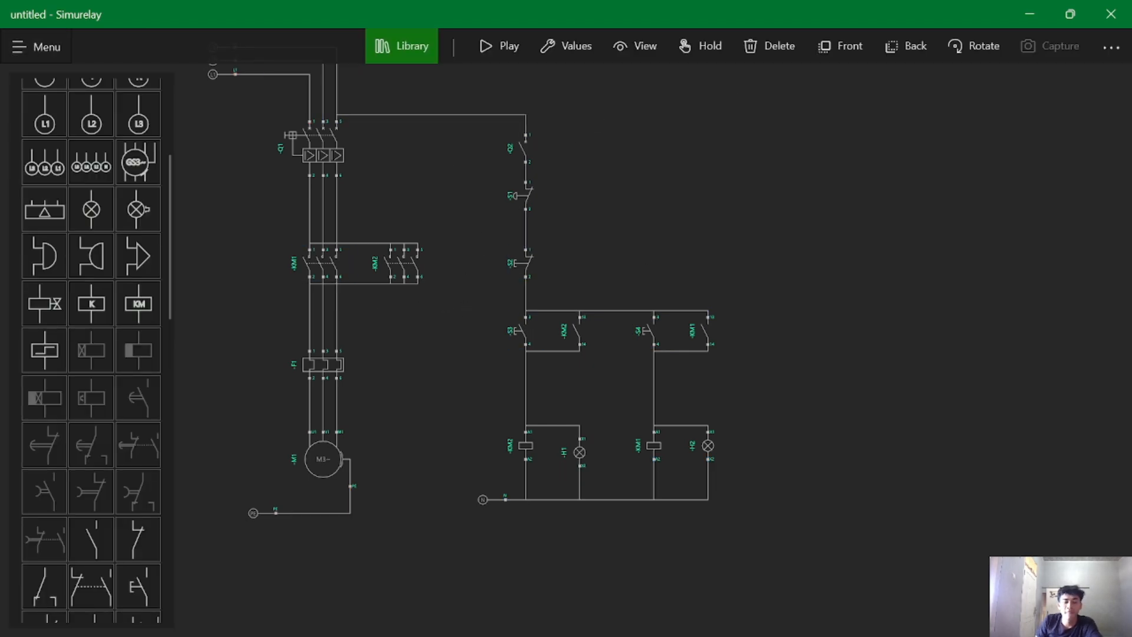
mouse_move(844, 626)
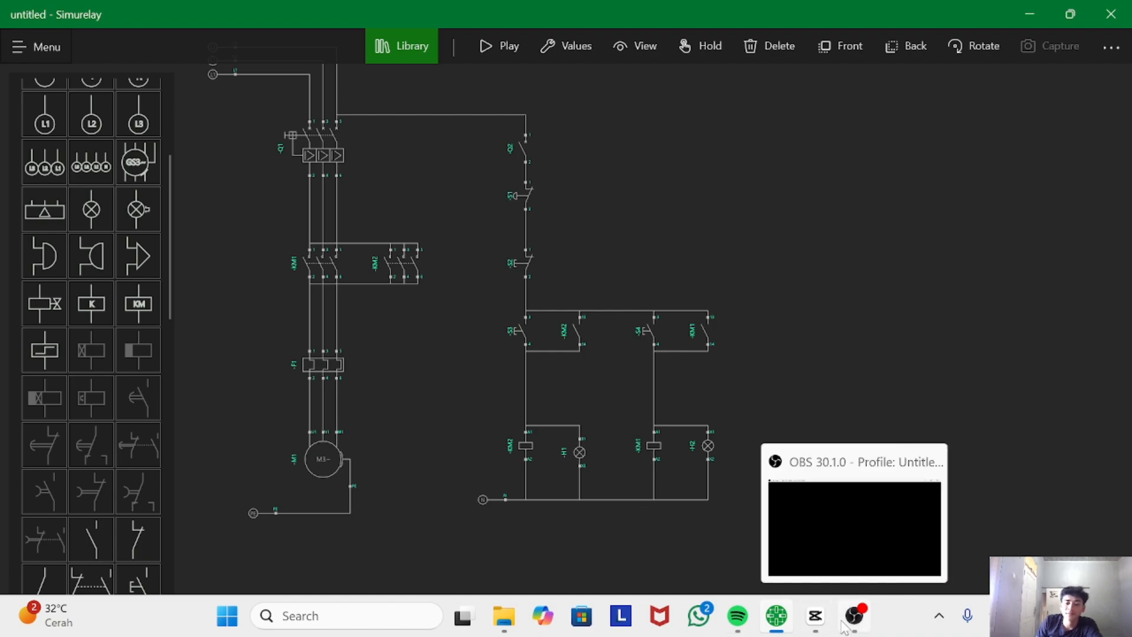
click(858, 560)
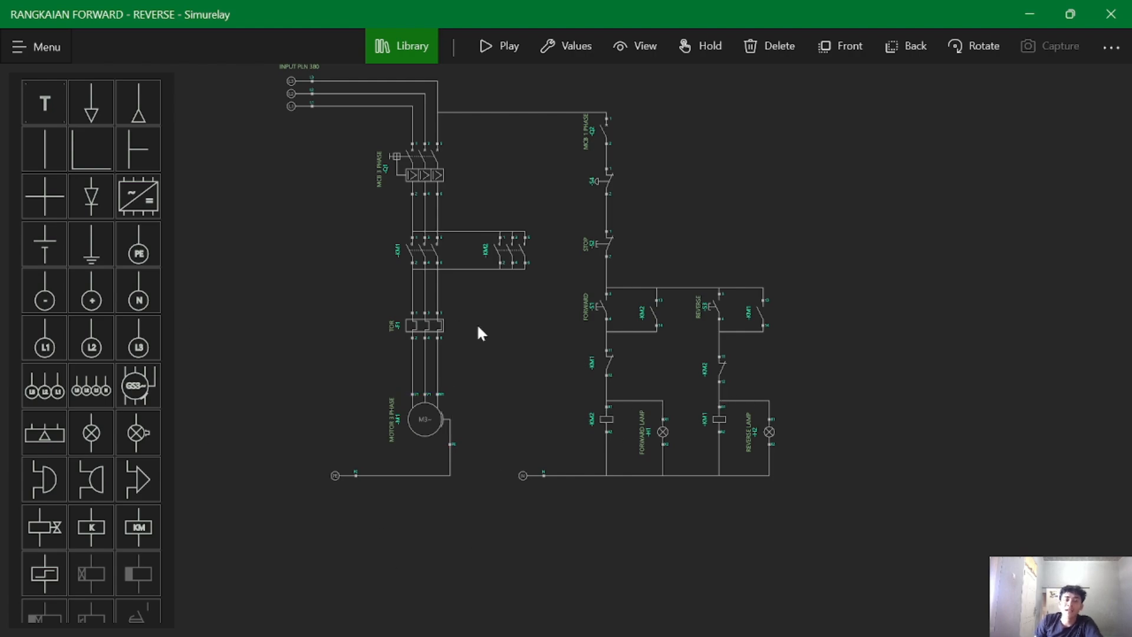
- Start simulating the labelled RANGKAIAN FORWARD - REVERSE circuit and close breakers Q2 and Q1
drag(509, 392, 509, 419)
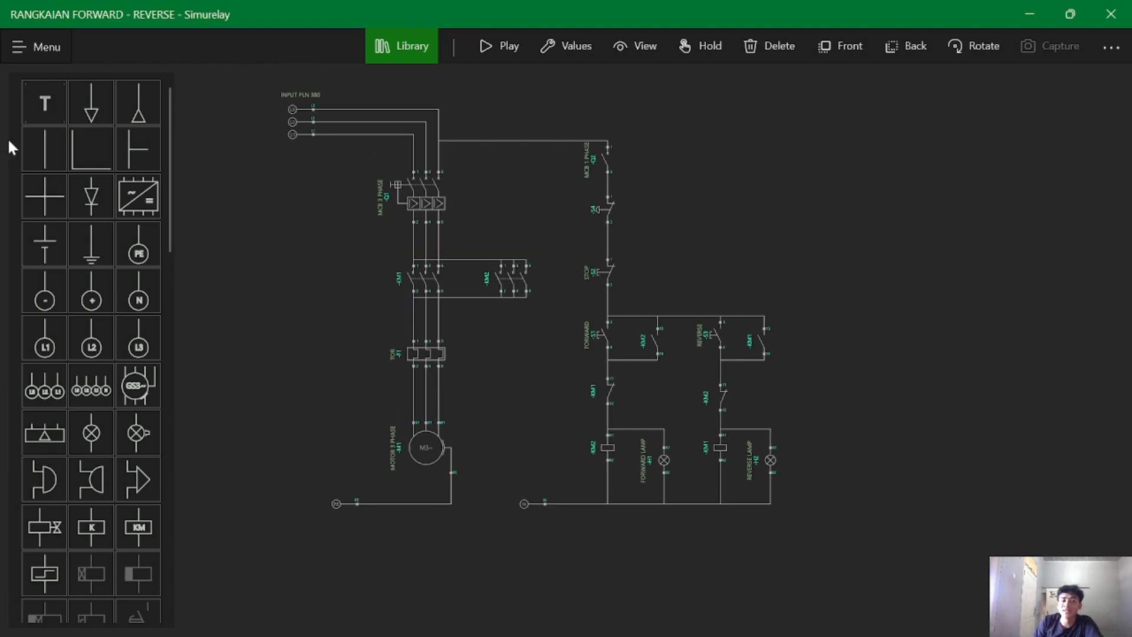
scroll(585, 484, up, 2)
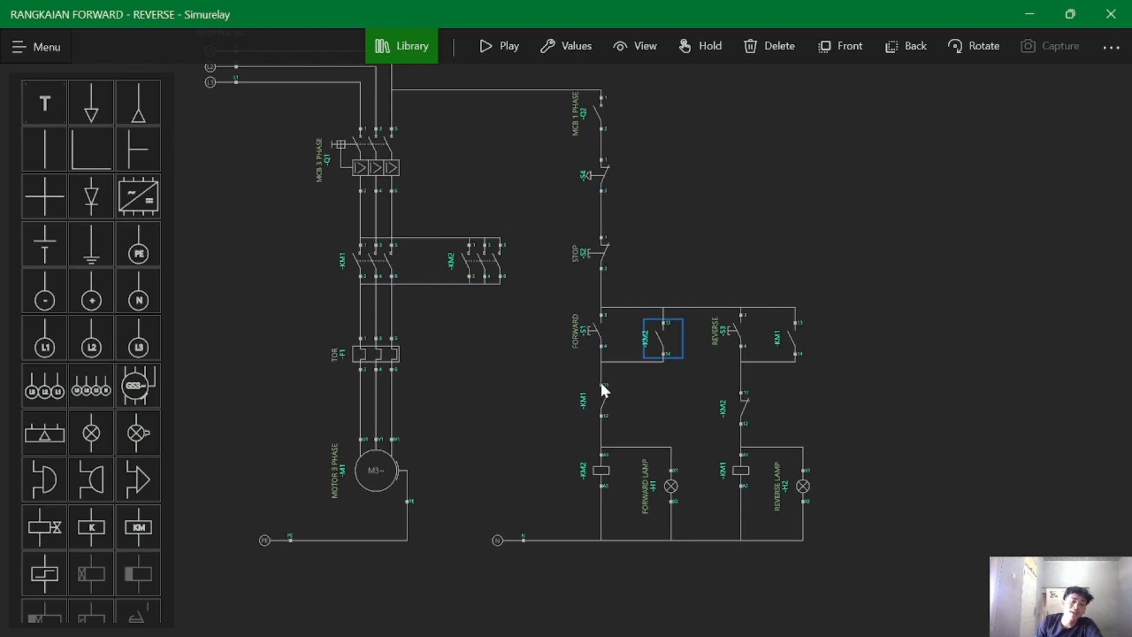
click(597, 331)
click(536, 301)
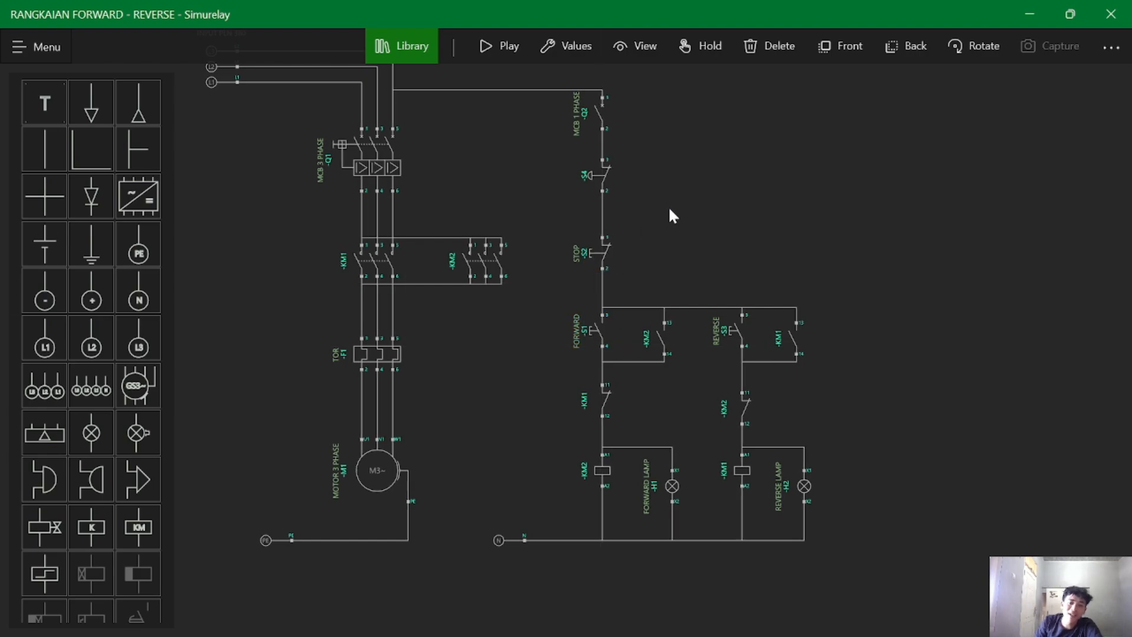
click(494, 90)
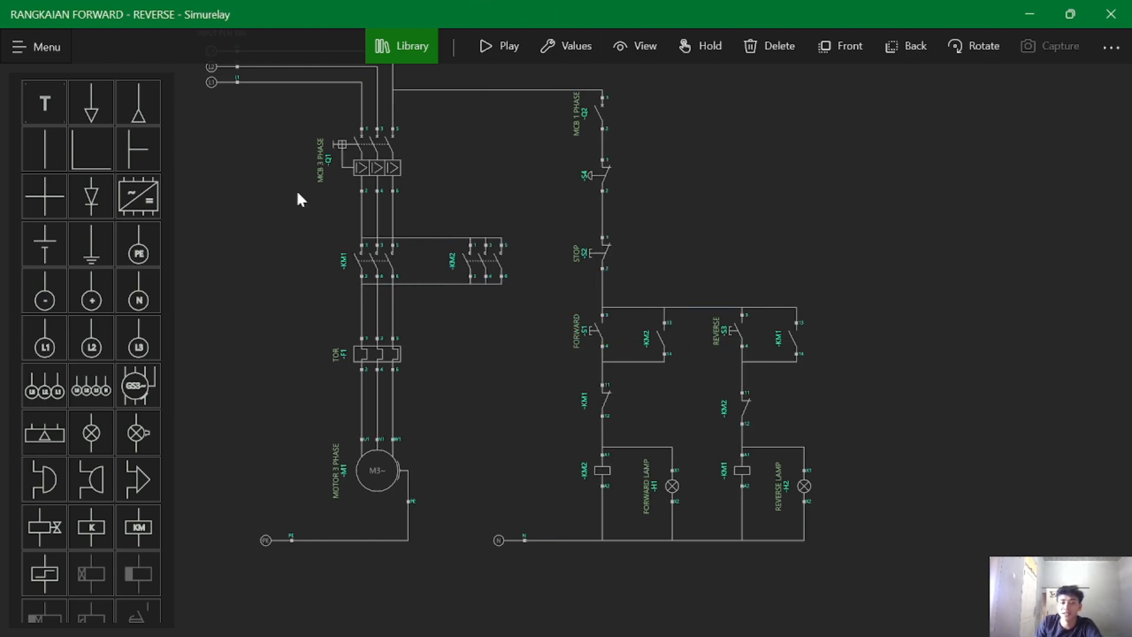
click(495, 53)
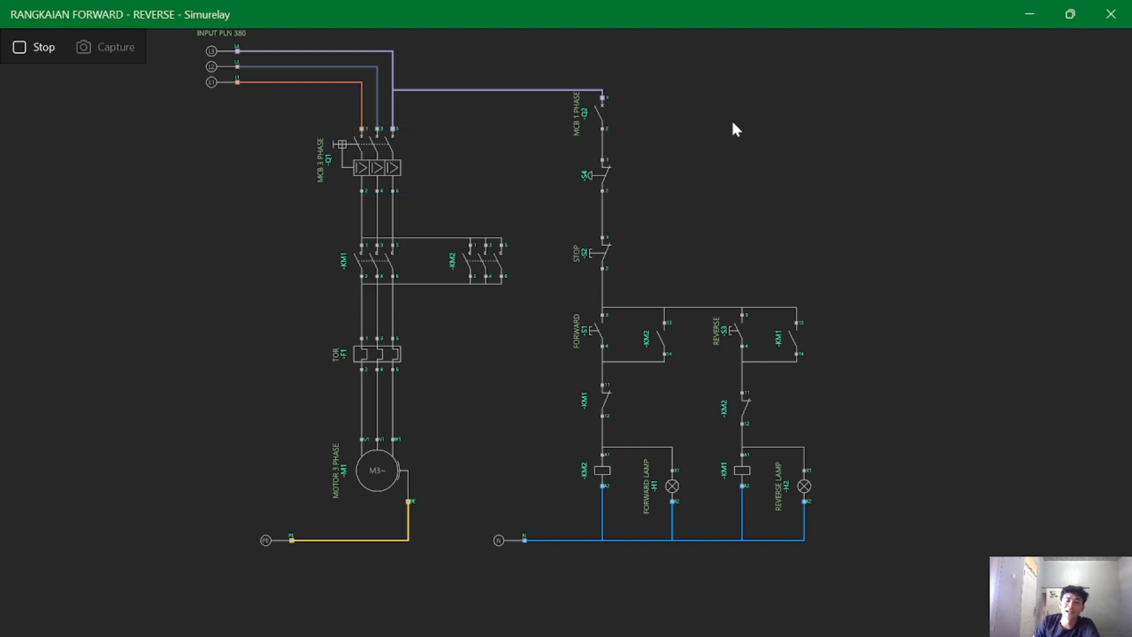
click(609, 119)
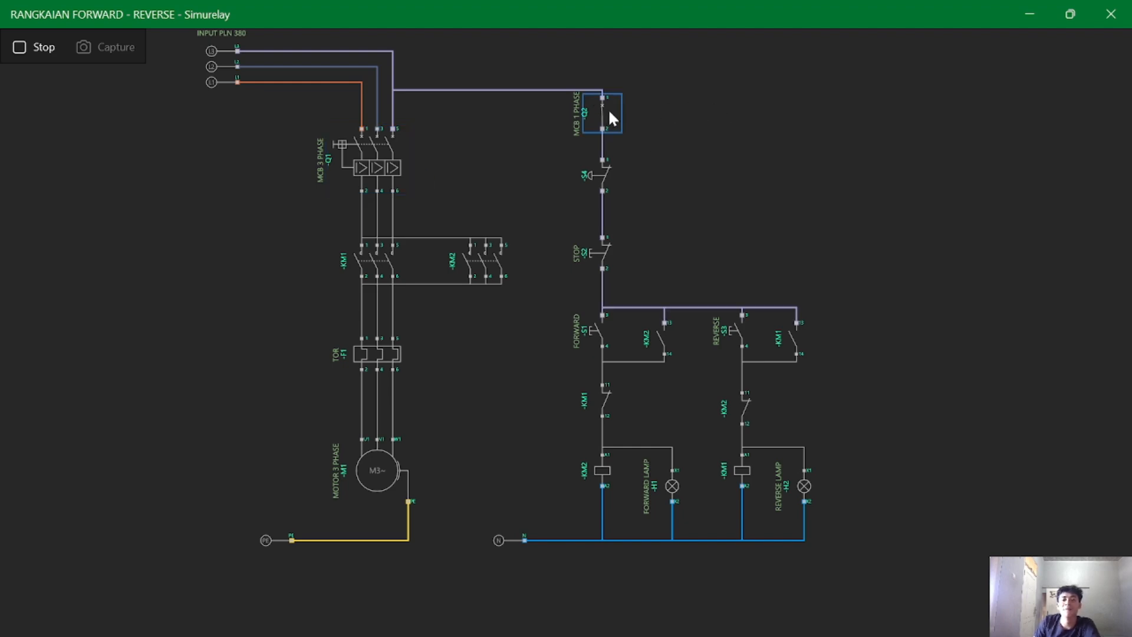
click(341, 170)
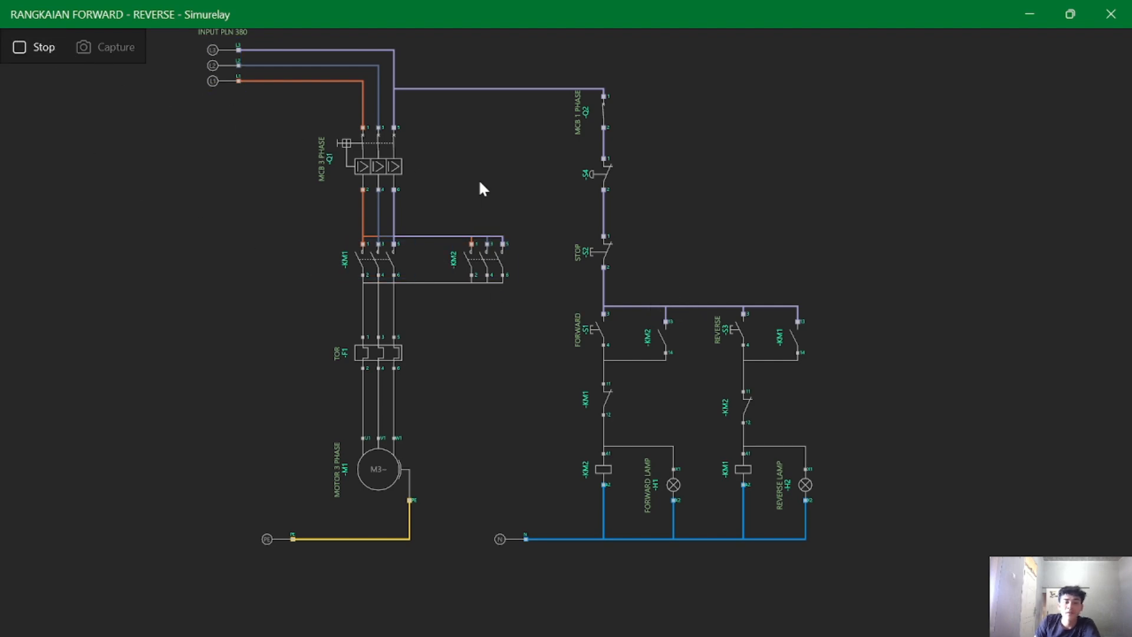
- Run the motor forward with S1 and operate REVERSE button S3 repeatedly to test the KM2 interlock
click(602, 333)
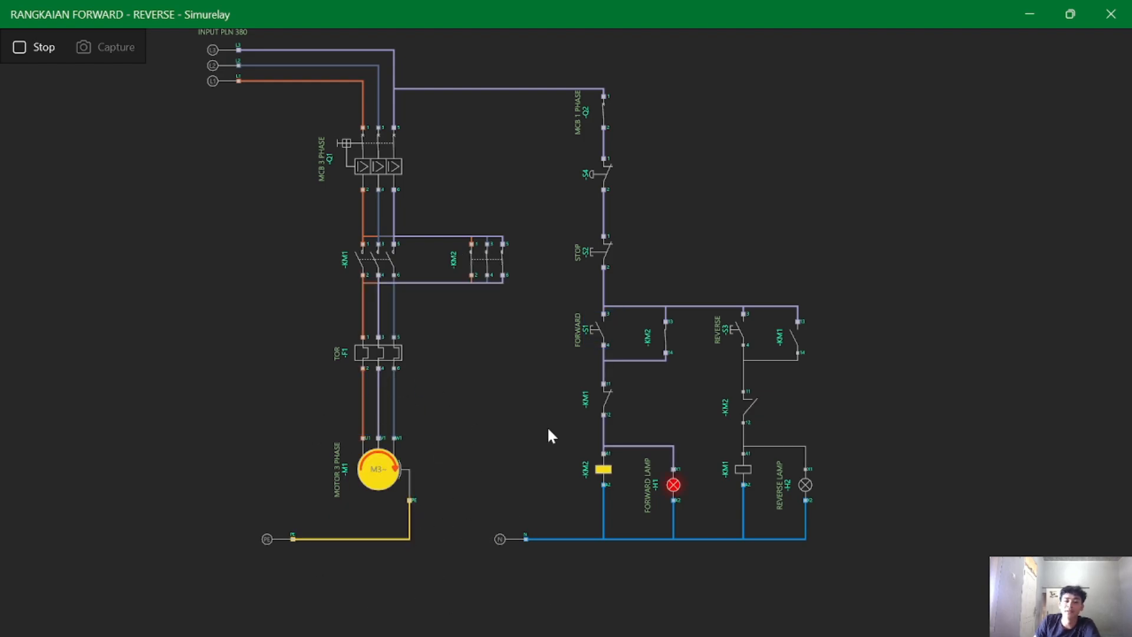
scroll(702, 542, up, 2)
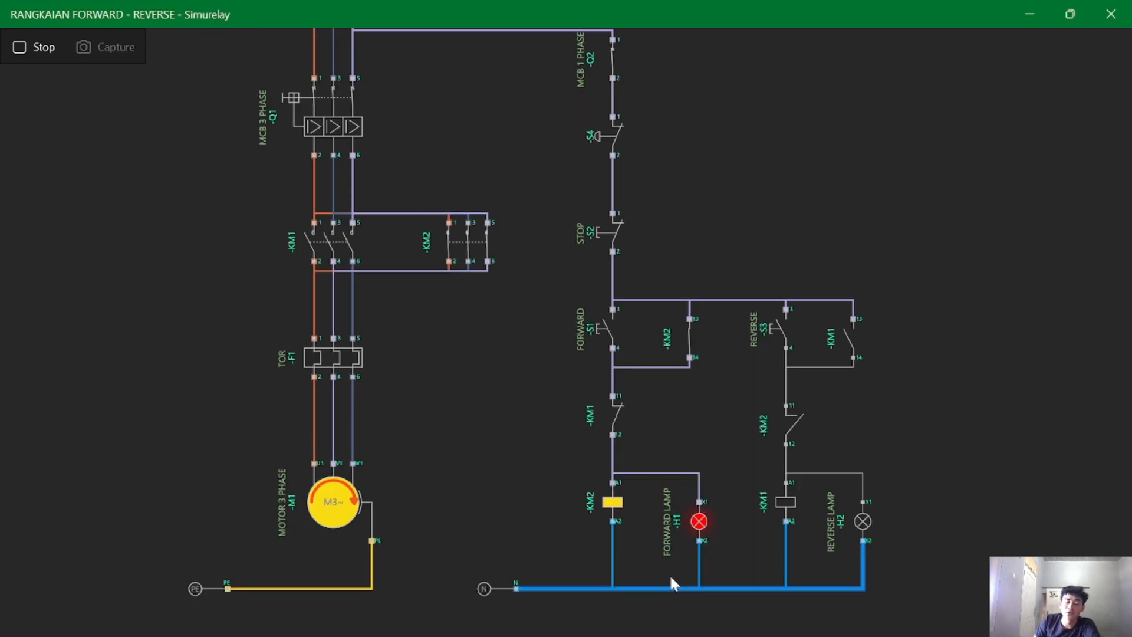
scroll(673, 563, down, 2)
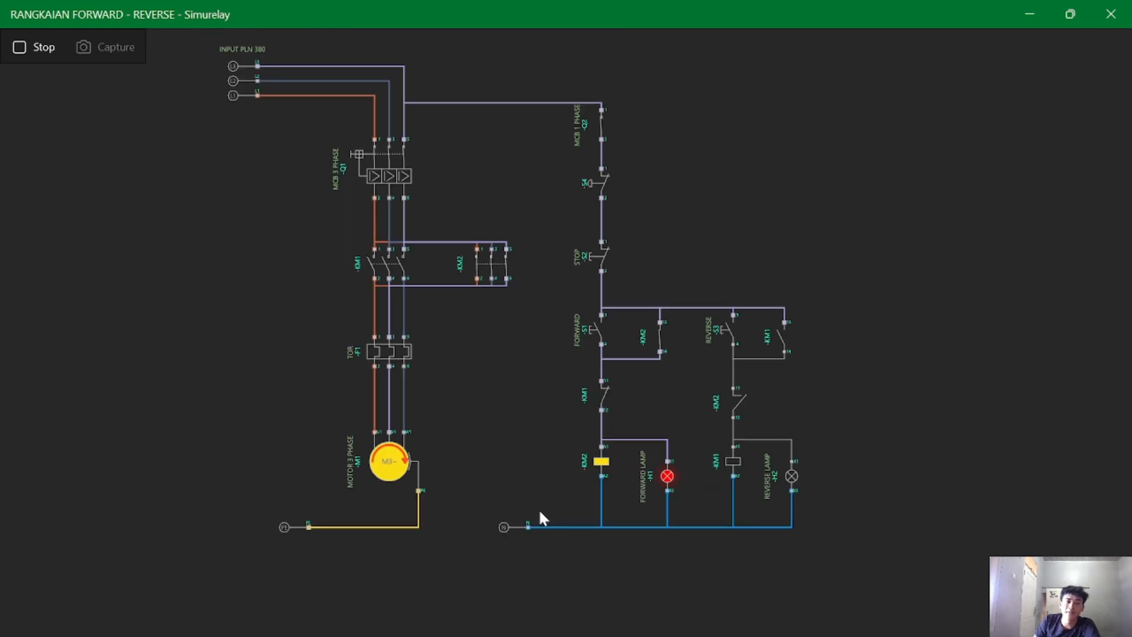
click(720, 332)
click(719, 332)
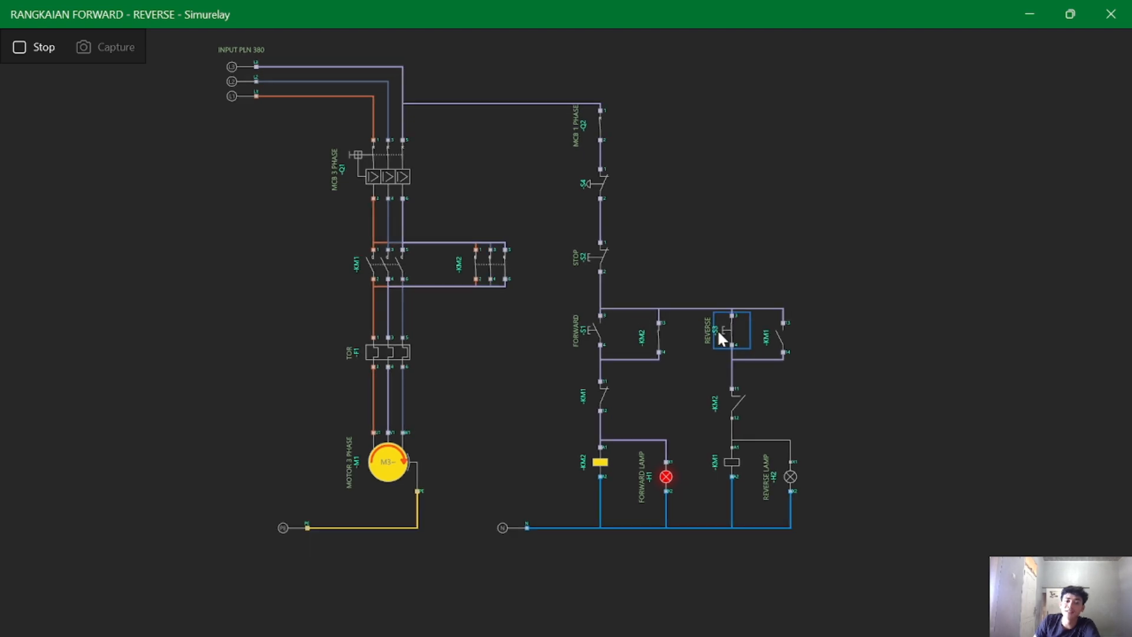
click(719, 333)
click(717, 329)
click(717, 329)
click(717, 328)
- Stop the forward run with S2, start the motor in reverse with S3, and inspect motor M1 and lamp H2
click(588, 266)
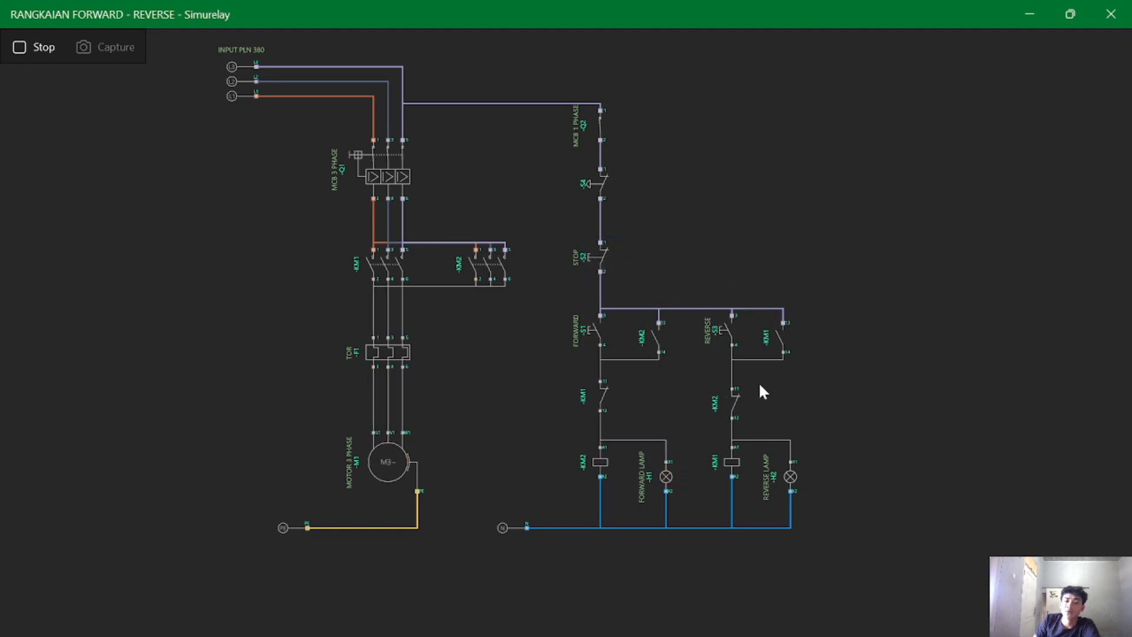
click(722, 332)
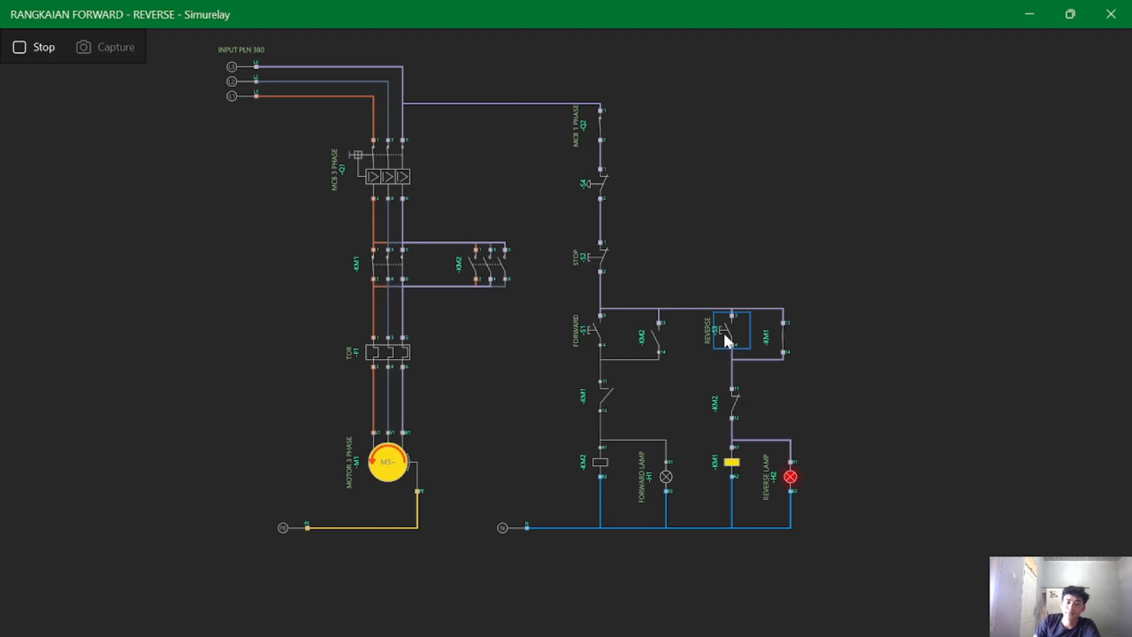
scroll(362, 493, up, 5)
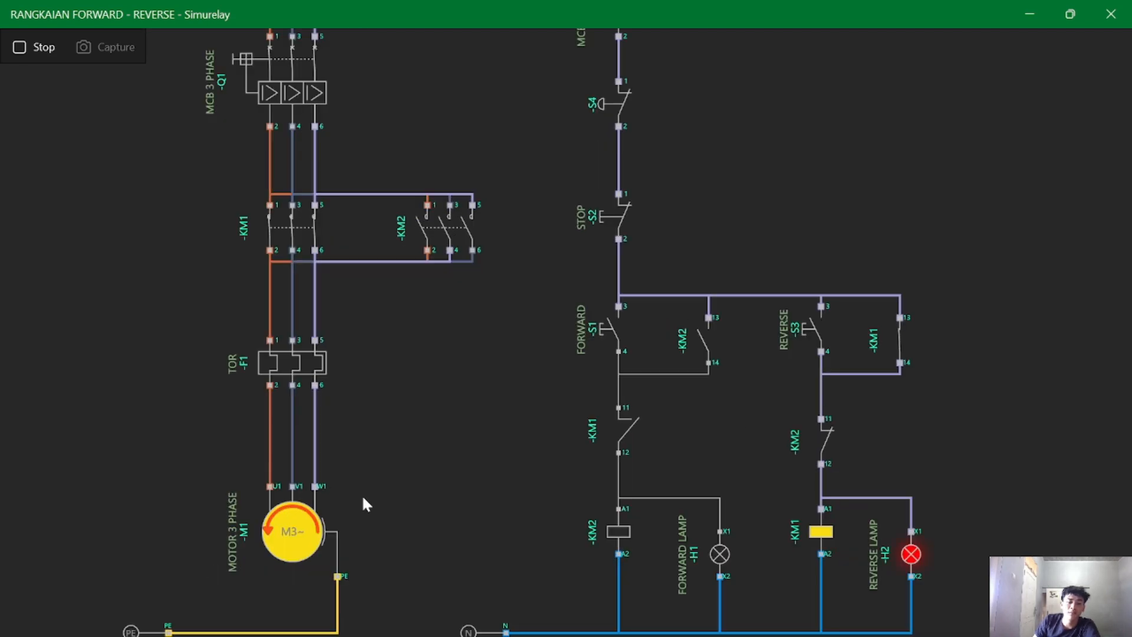
drag(497, 371, 519, 357)
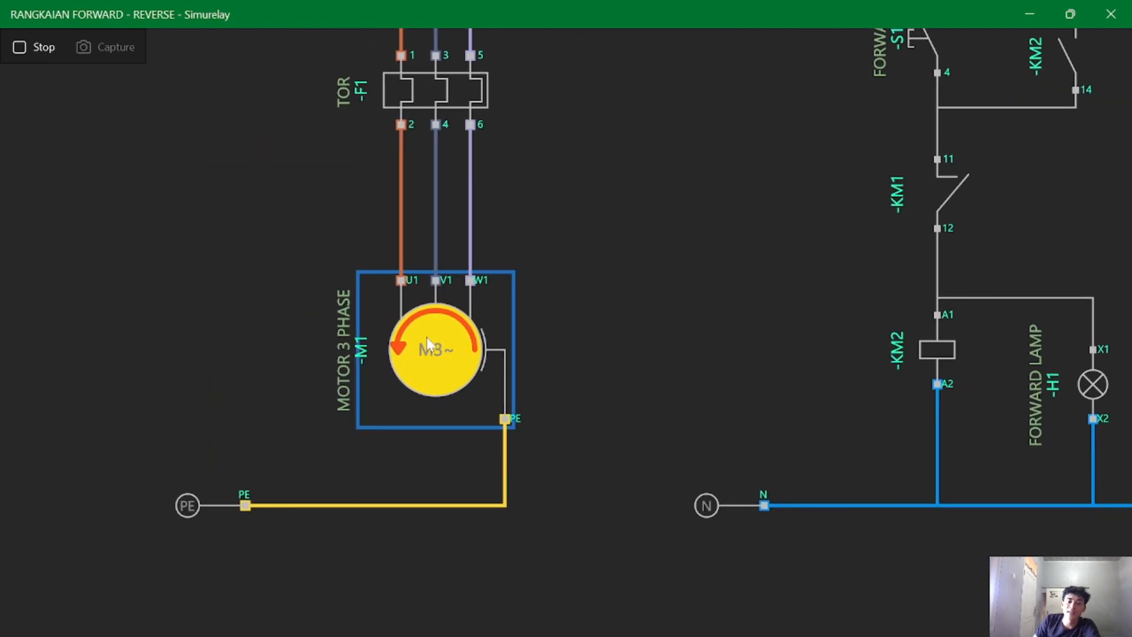
drag(744, 406, 703, 405)
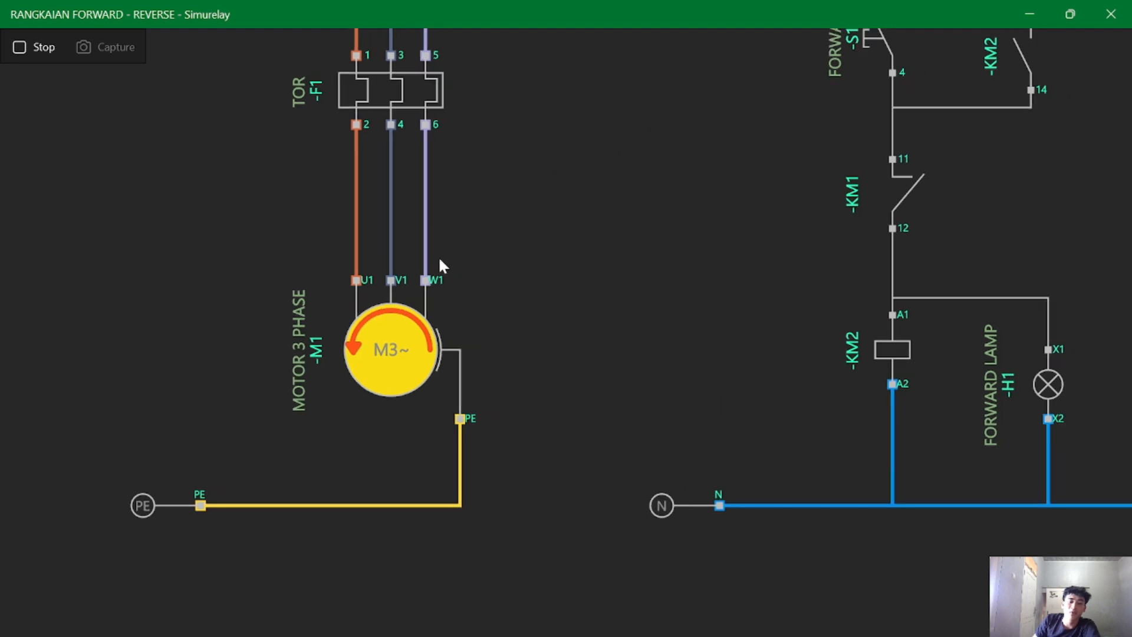
scroll(618, 362, down, 5)
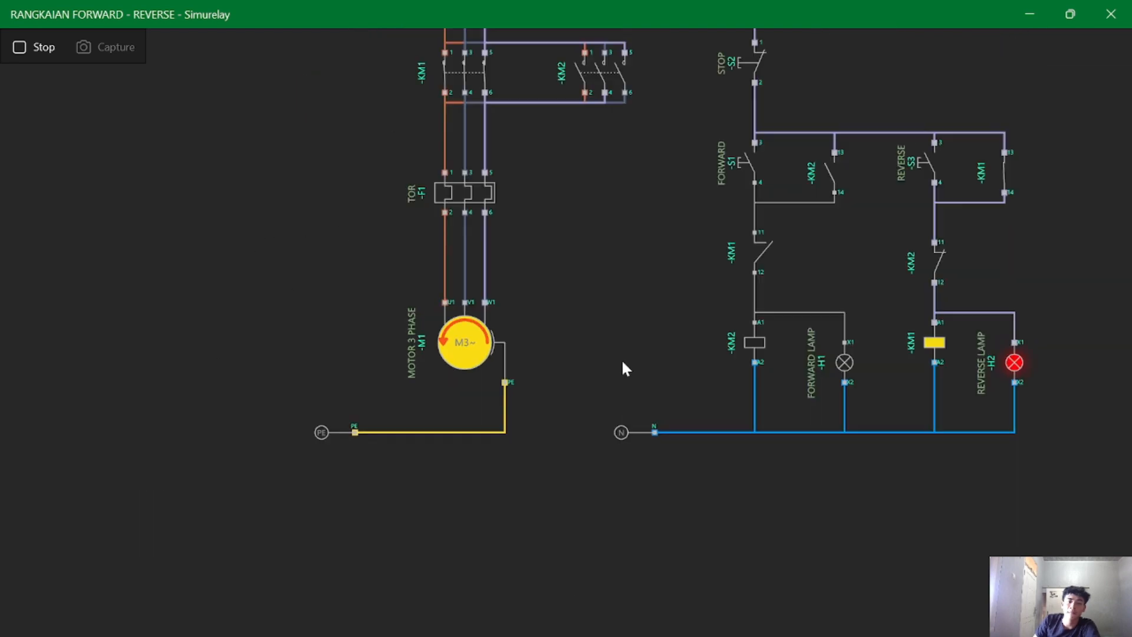
drag(897, 477, 655, 473)
scroll(685, 390, up, 3)
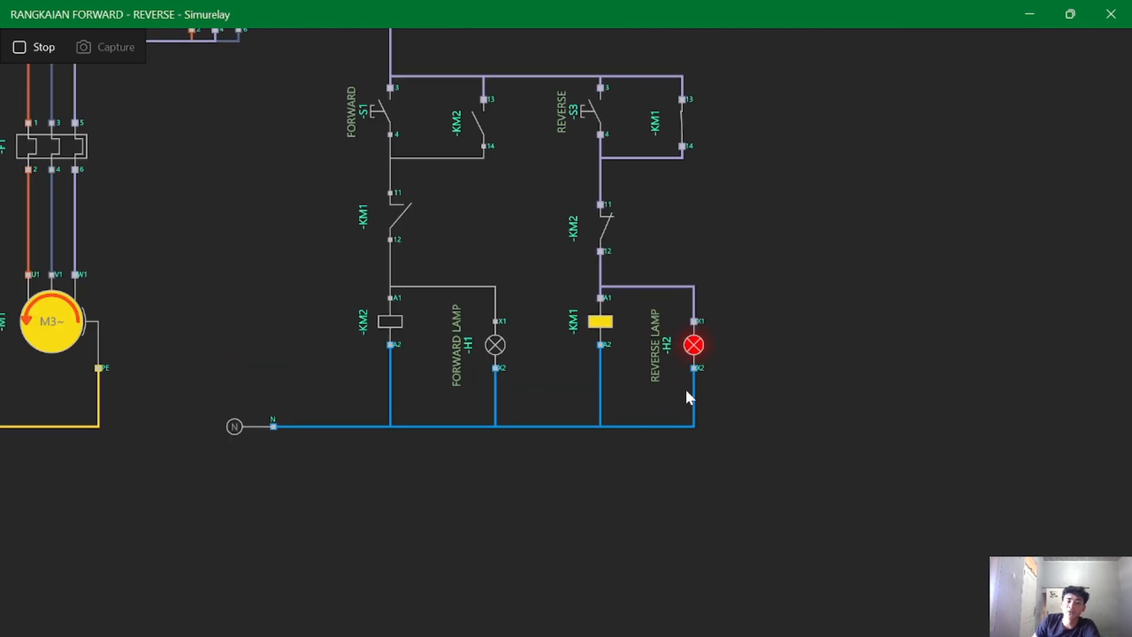
scroll(671, 376, up, 2)
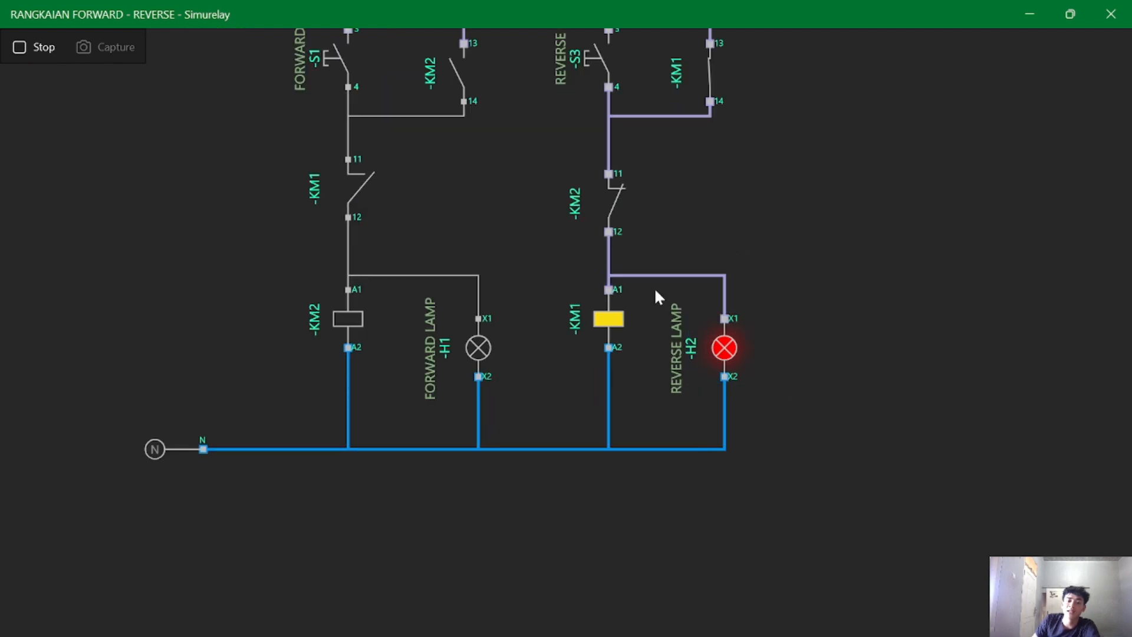
- End the simulation of the labelled forward-reverse circuit
scroll(631, 309, down, 2)
scroll(709, 197, down, 2)
drag(586, 232, 591, 344)
drag(667, 143, 659, 210)
click(41, 48)
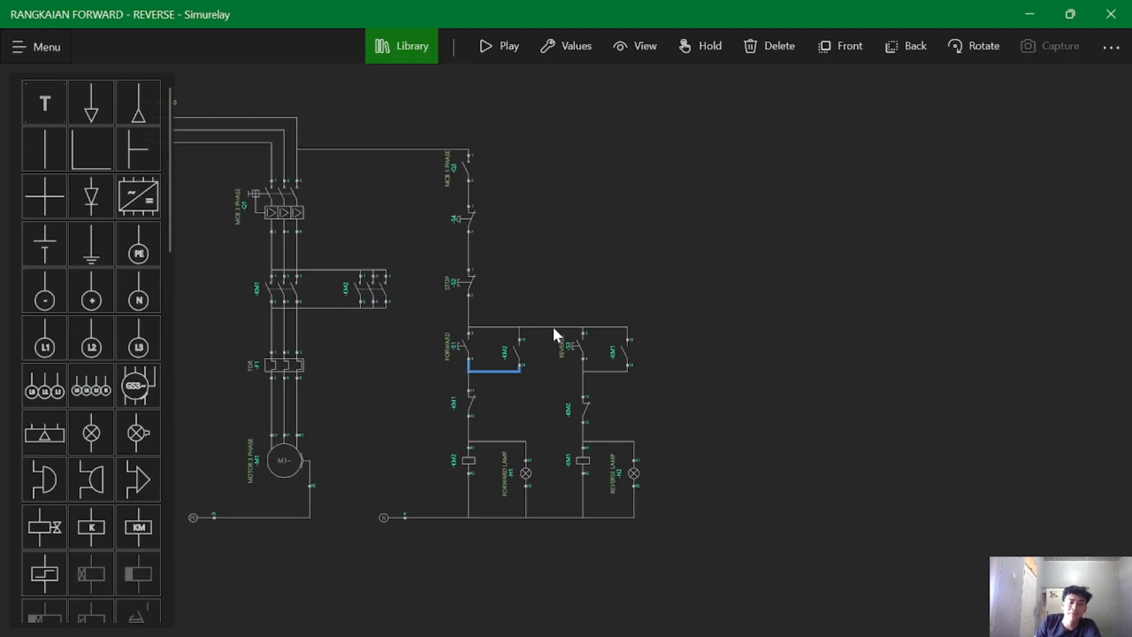
scroll(97, 337, down, 2)
scroll(95, 339, down, 1)
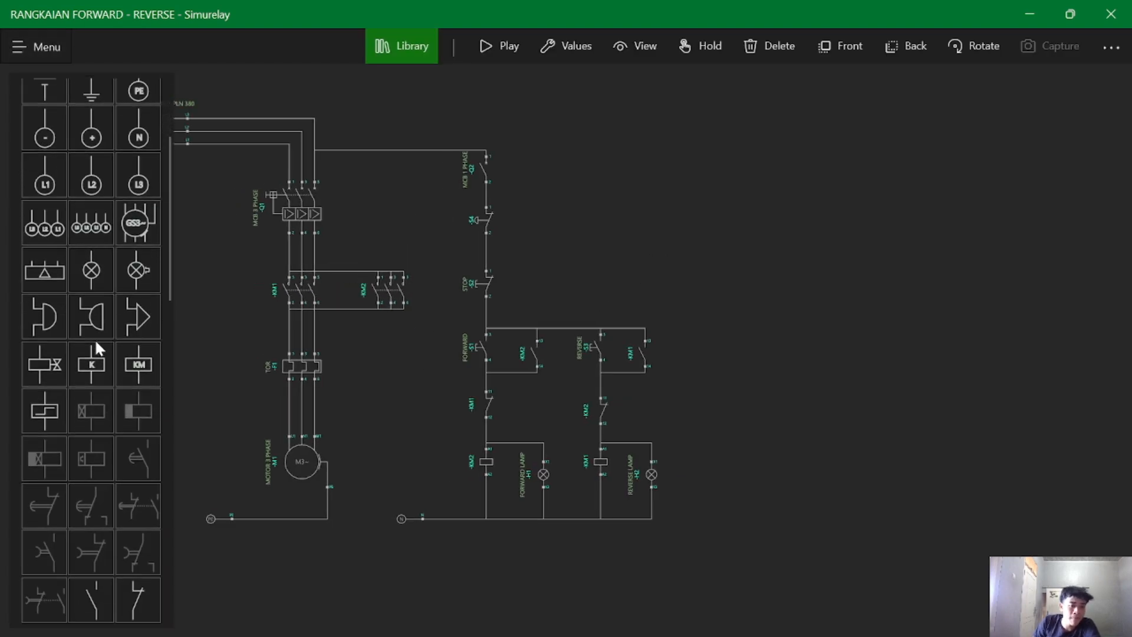
scroll(94, 338, up, 3)
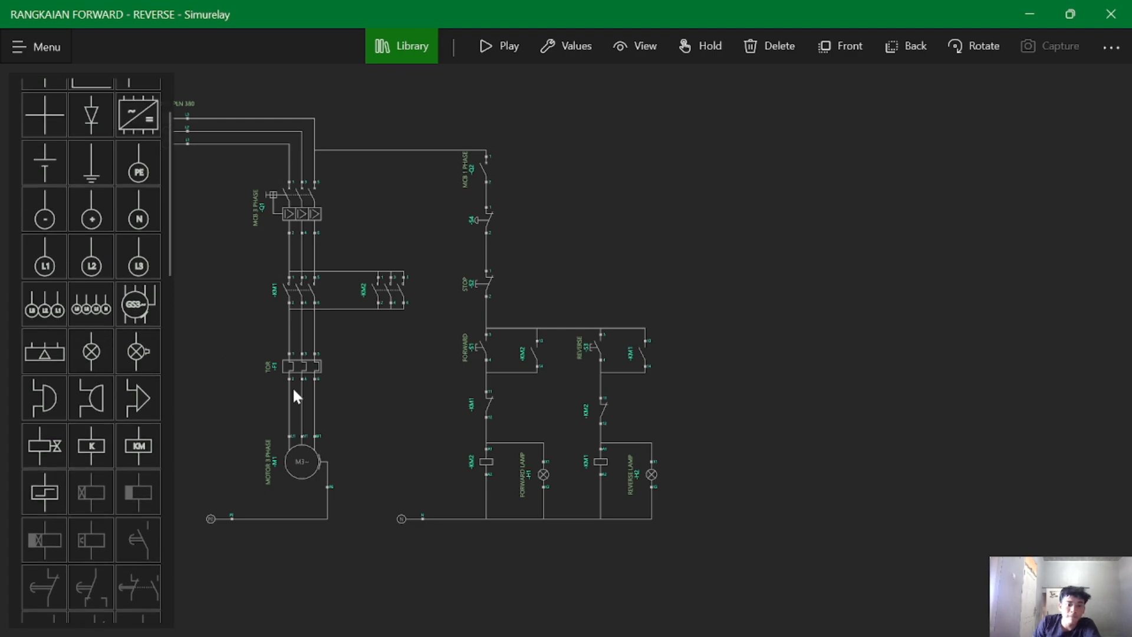
scroll(712, 329, up, 1)
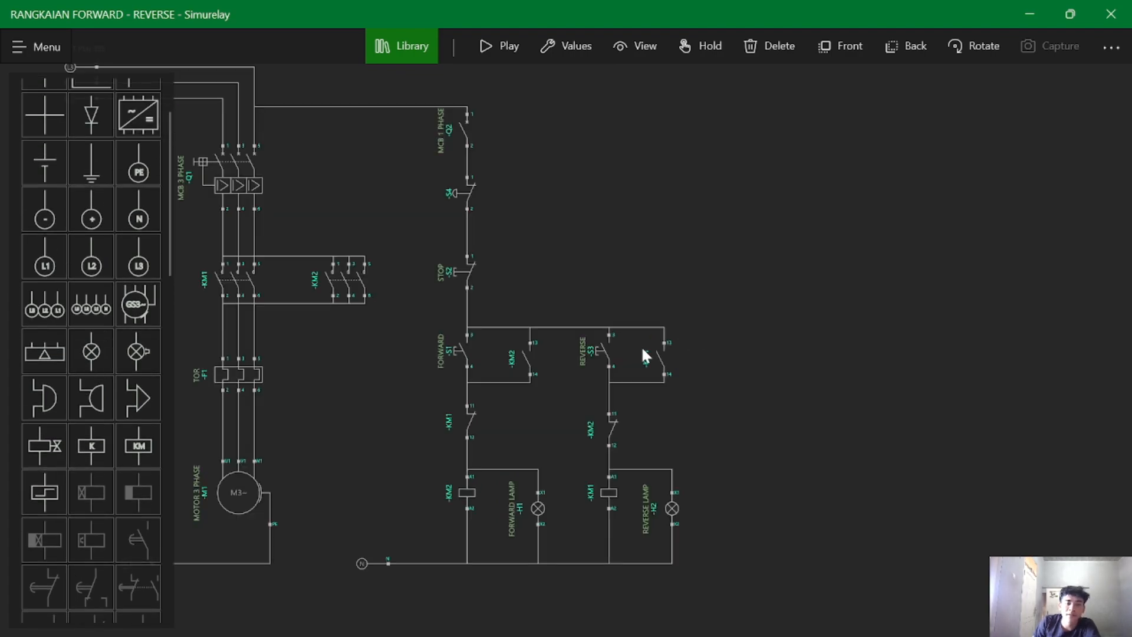
scroll(590, 283, up, 1)
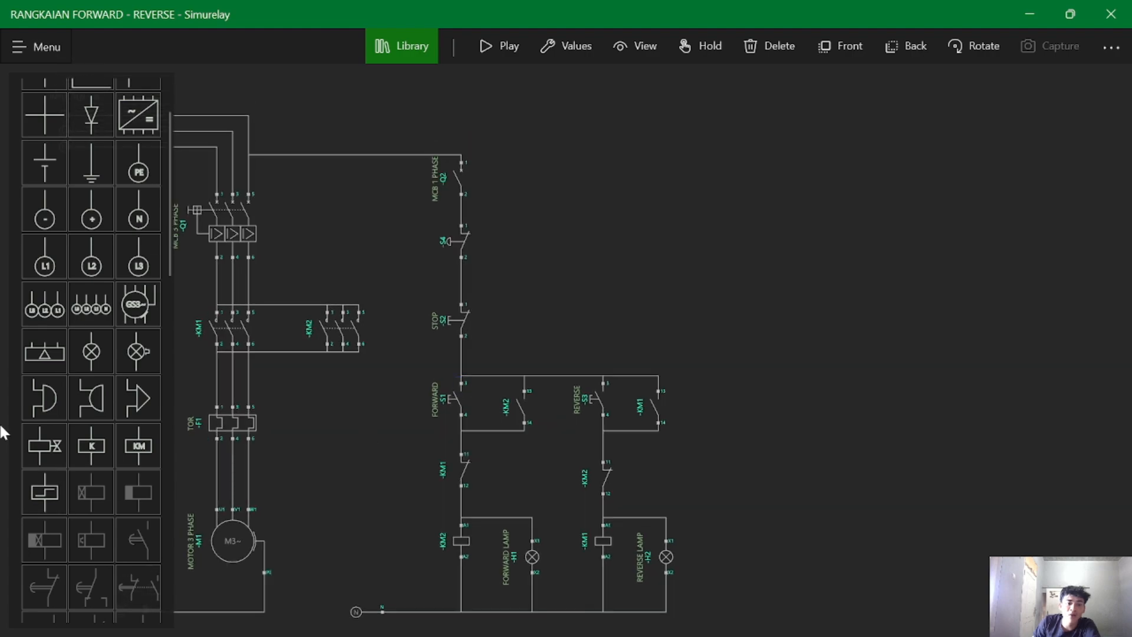
- Place a normally open contact beside the control circuit and wire its terminal 13 to the output of breaker Q2
scroll(62, 263, down, 2)
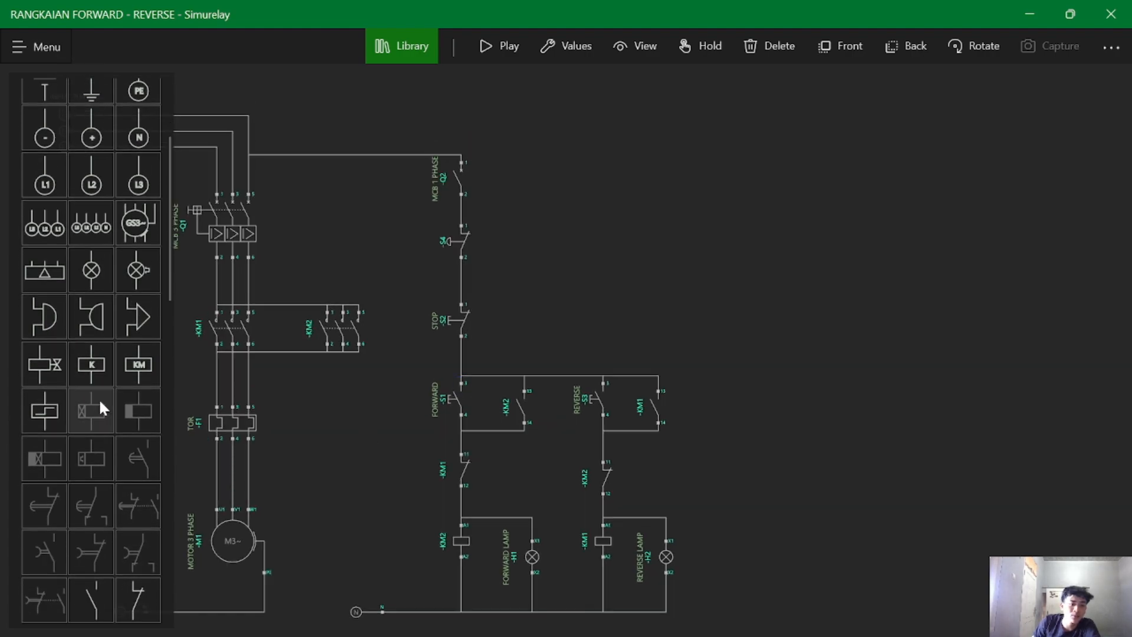
click(98, 582)
drag(570, 341, 790, 263)
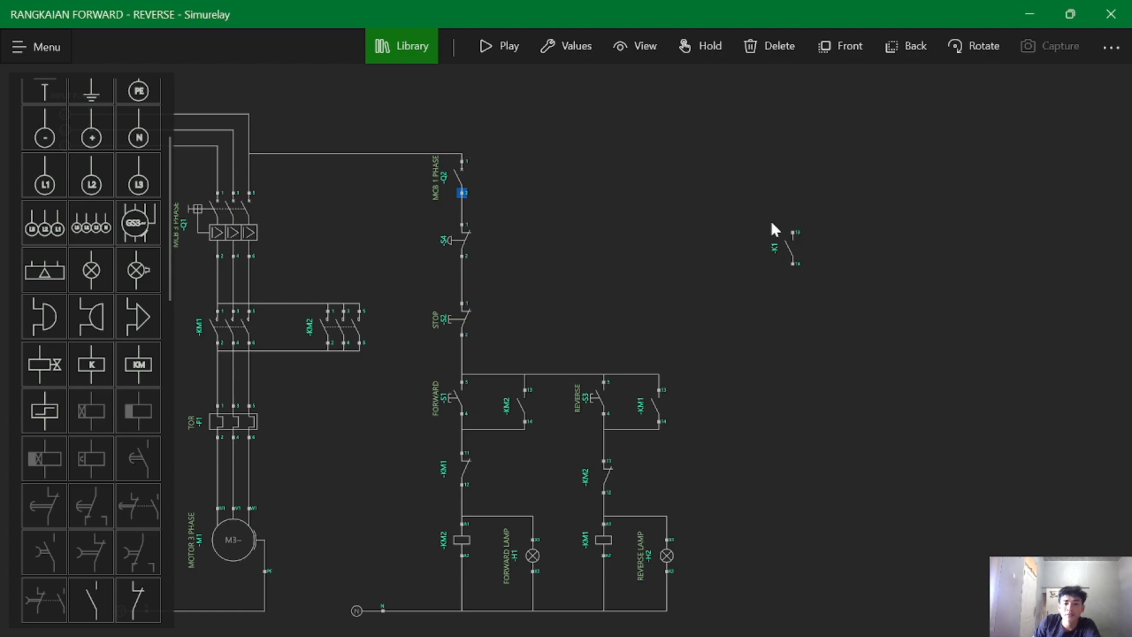
click(792, 232)
drag(791, 246, 800, 251)
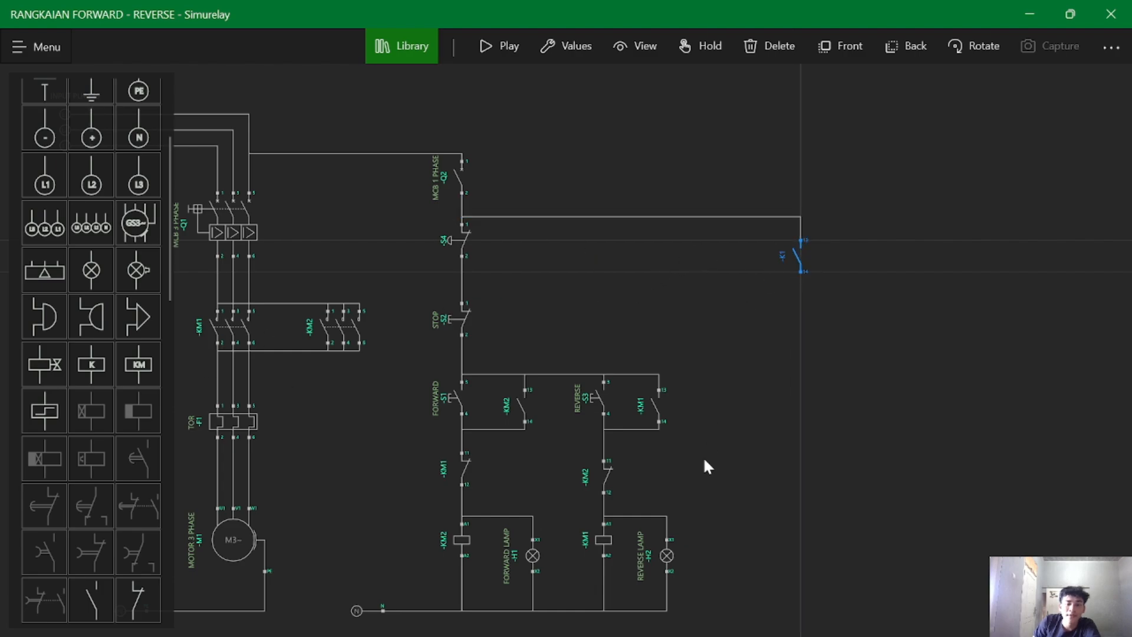
- Place an indicator lamp directly below contact K1, in line with the REVERSE LAMP
scroll(36, 465, down, 10)
scroll(53, 469, down, 5)
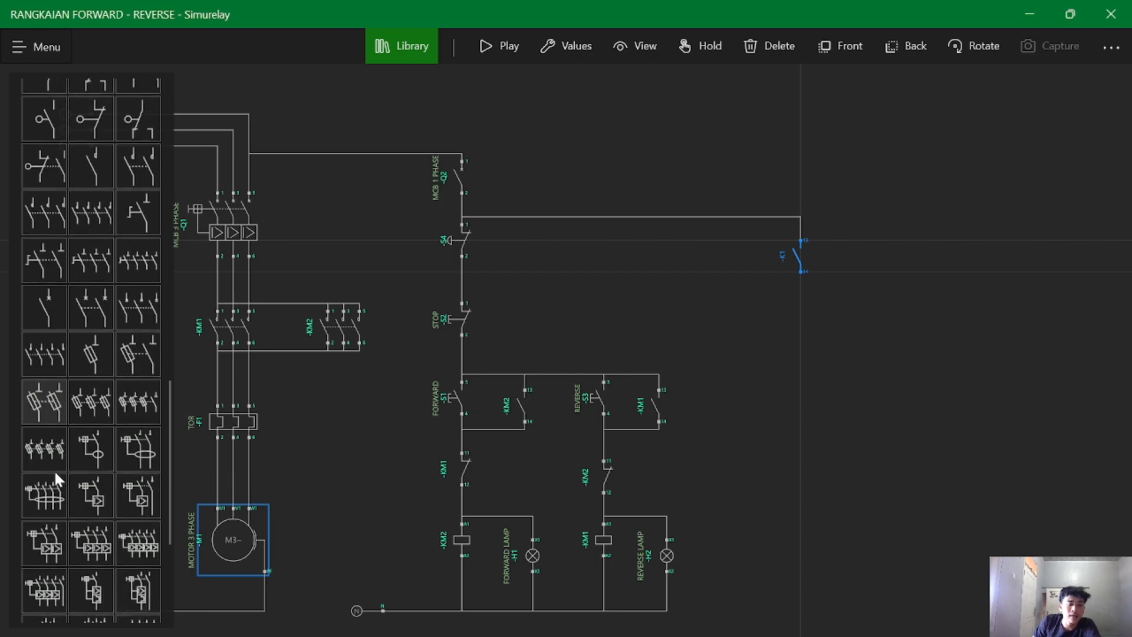
scroll(77, 474, up, 12)
scroll(93, 477, up, 5)
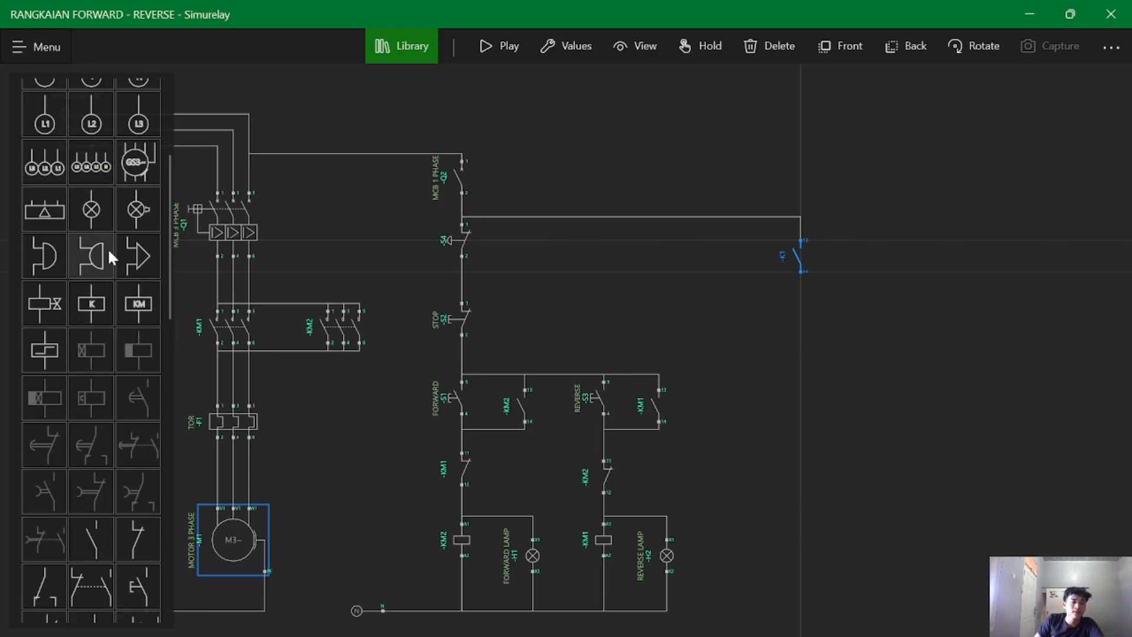
scroll(107, 254, up, 5)
scroll(115, 304, down, 5)
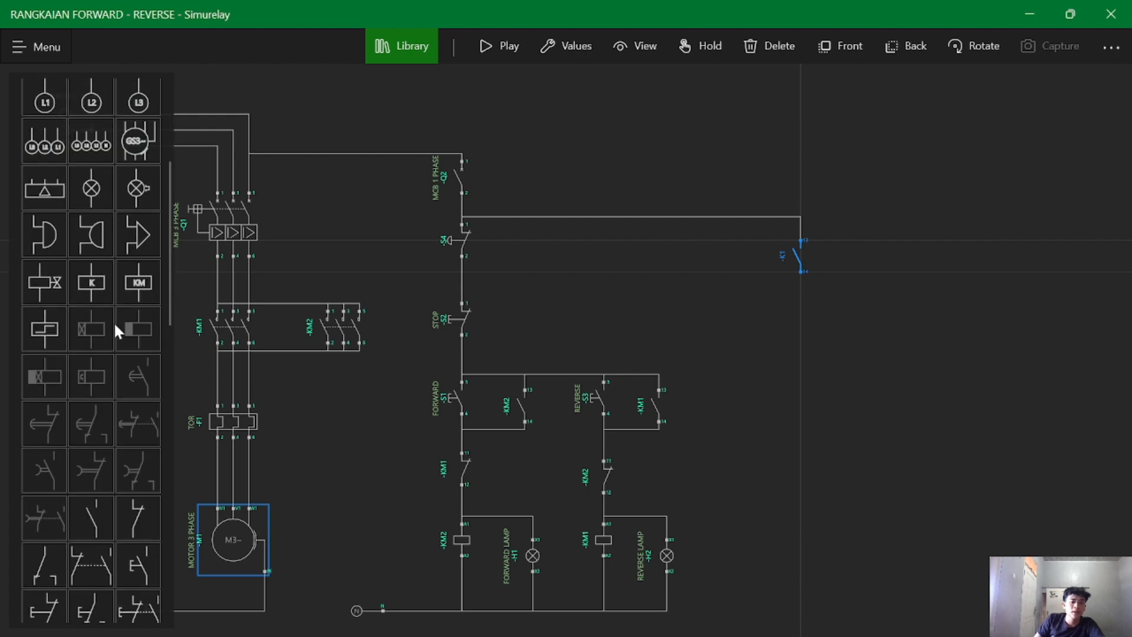
scroll(114, 320, down, 3)
scroll(103, 277, up, 3)
click(98, 187)
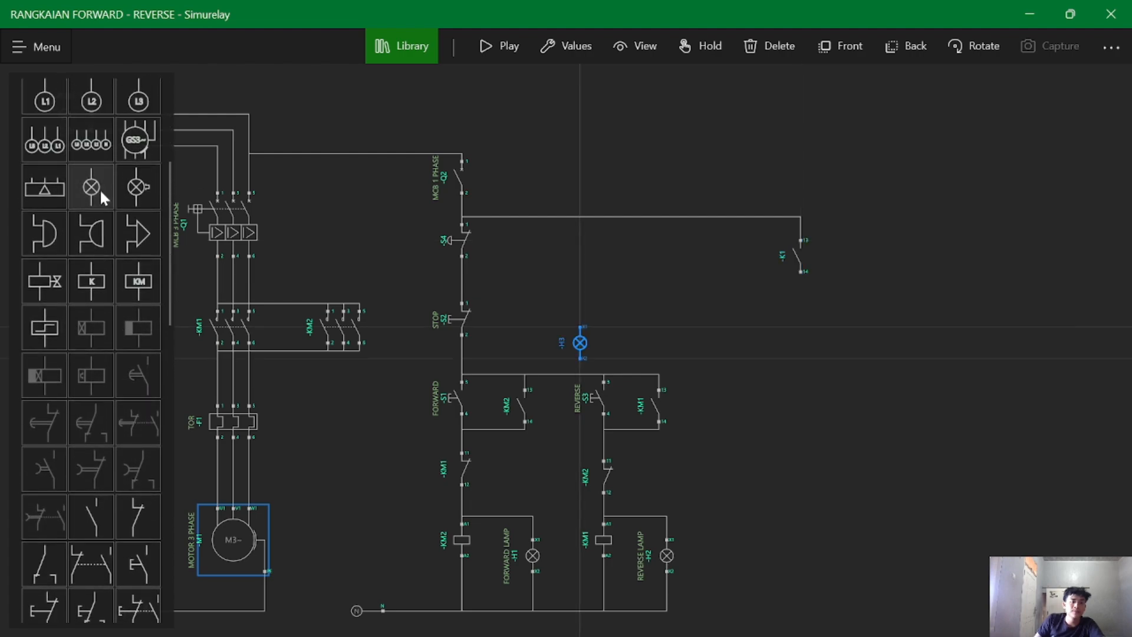
drag(591, 346, 808, 512)
- Wire the new lamp between terminal 14 of contact K1 and neutral N
click(804, 285)
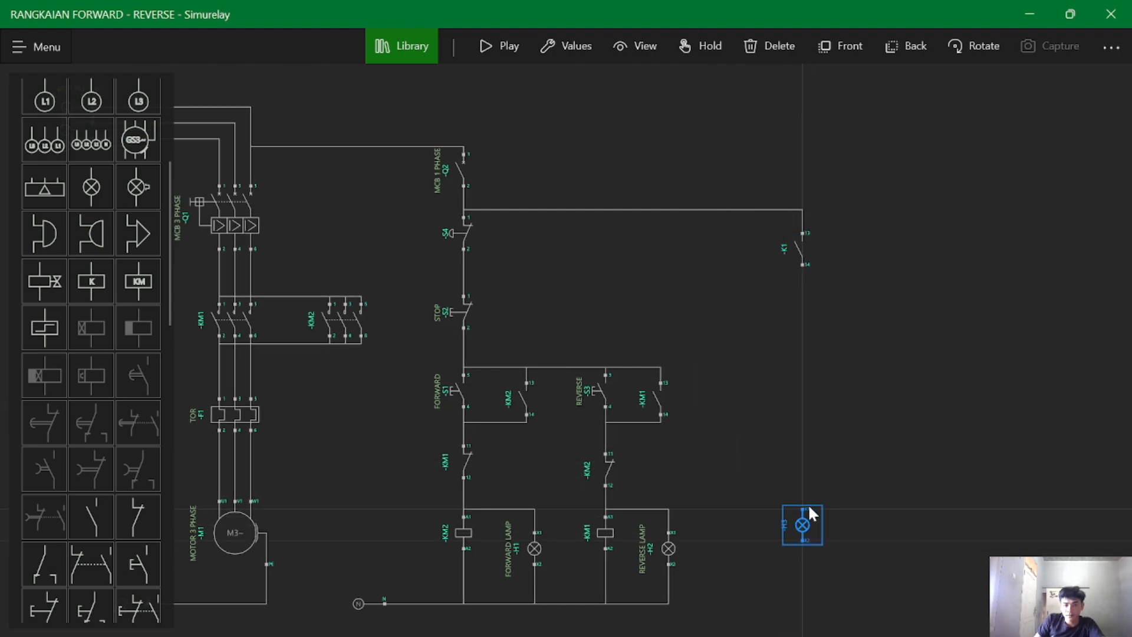
click(796, 261)
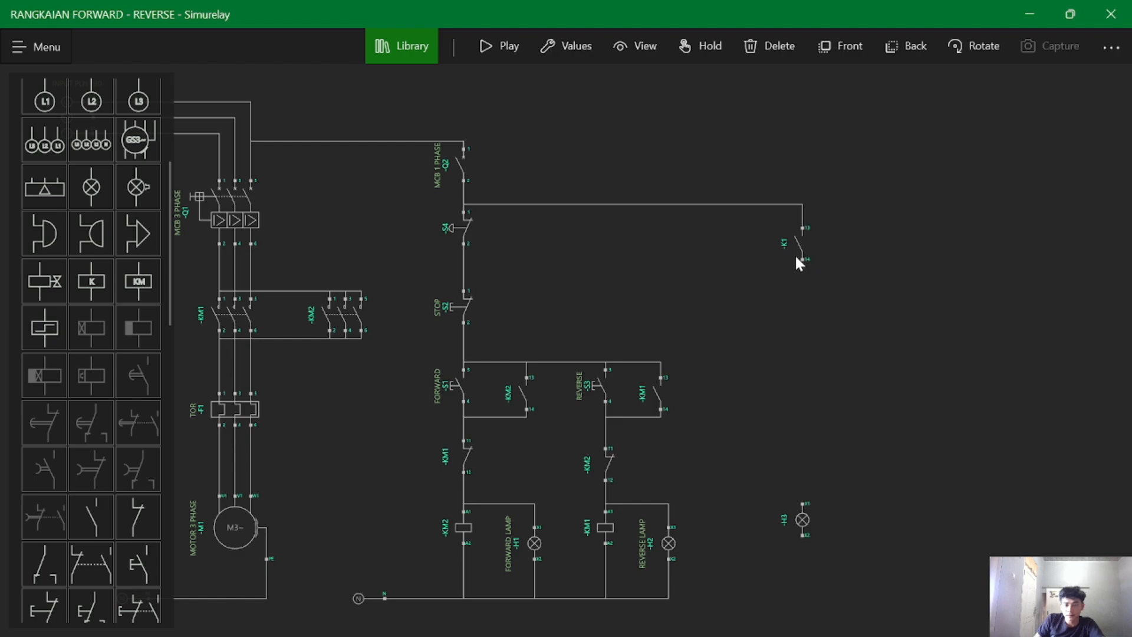
click(801, 501)
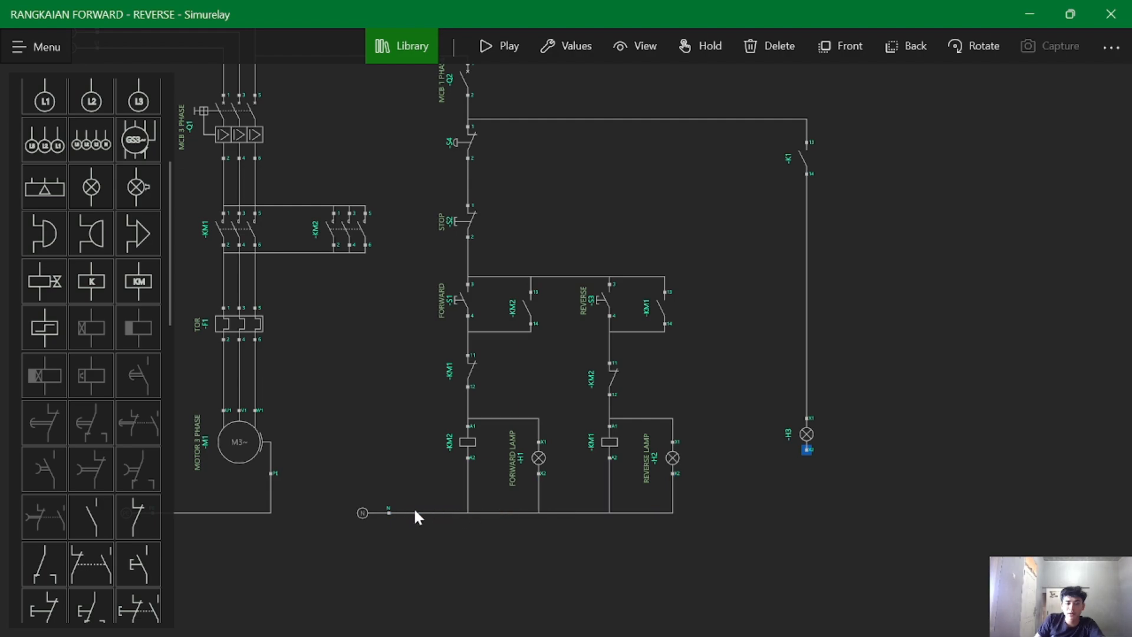
click(389, 514)
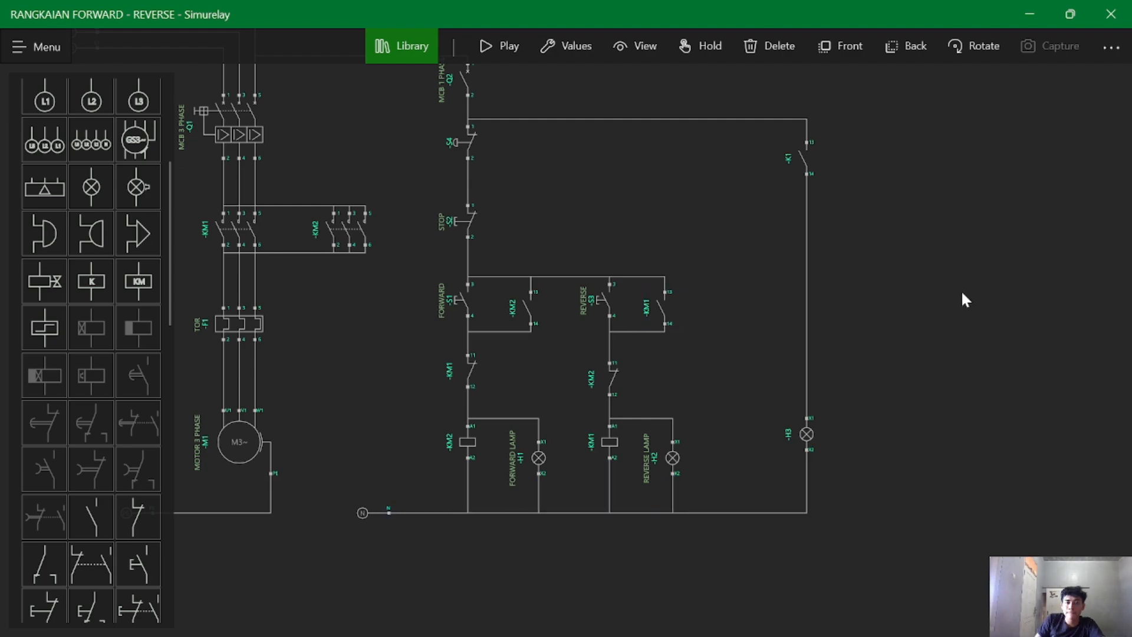
drag(960, 289, 862, 355)
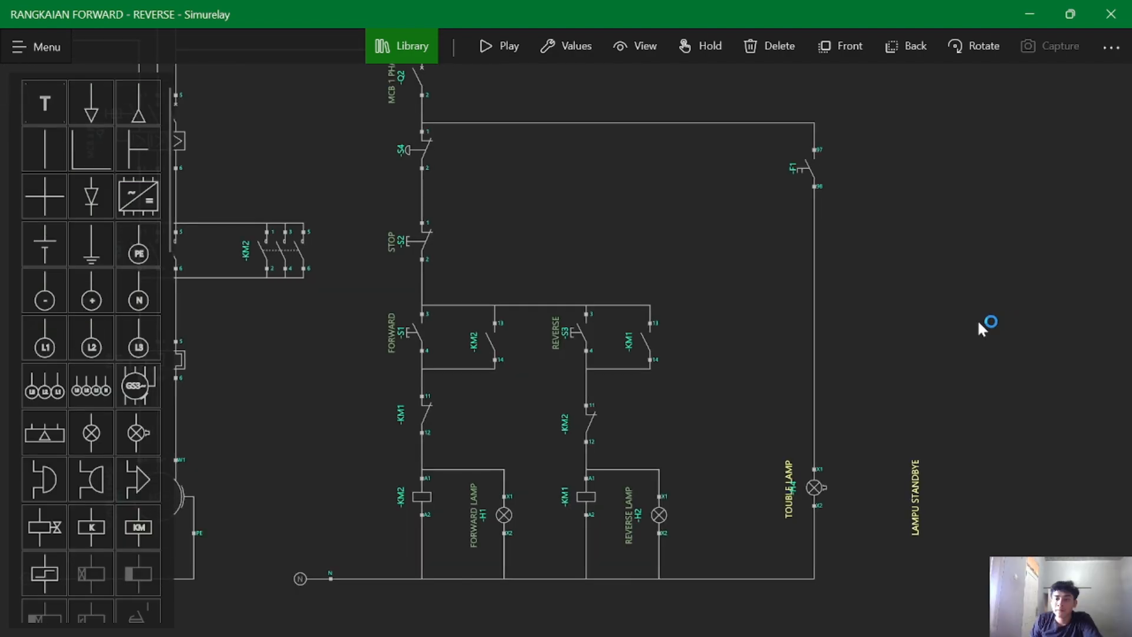
- Place a lamp at the LAMPU STANDBYE label and wire it between Q2's output and neutral N, routing the supply wire above the trouble-lamp branch
scroll(979, 328, down, 3)
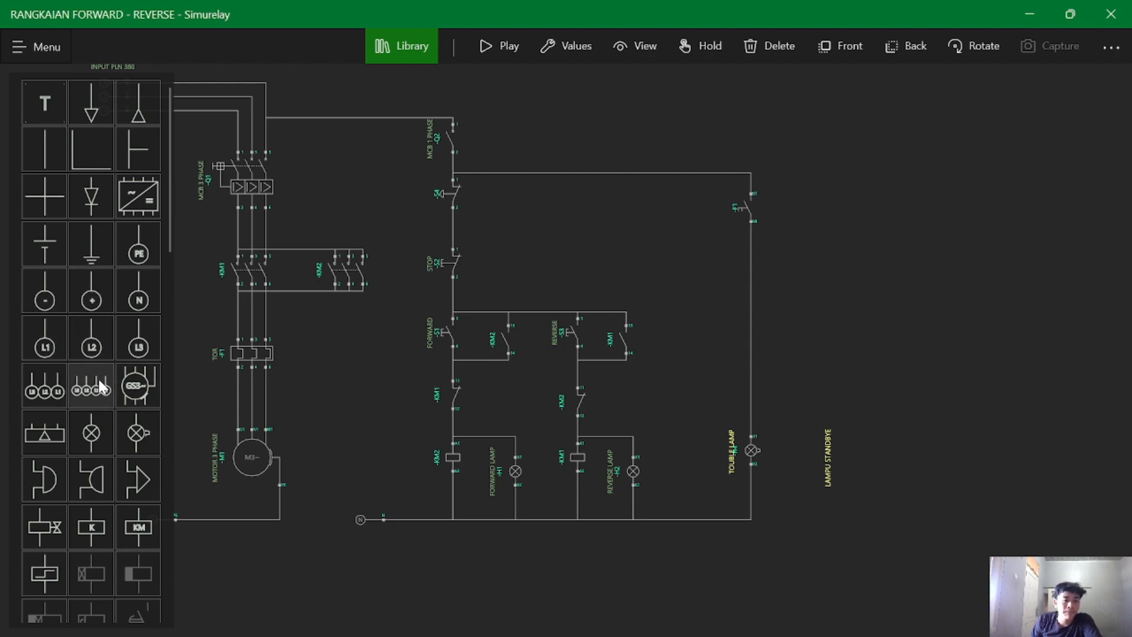
drag(100, 418, 843, 462)
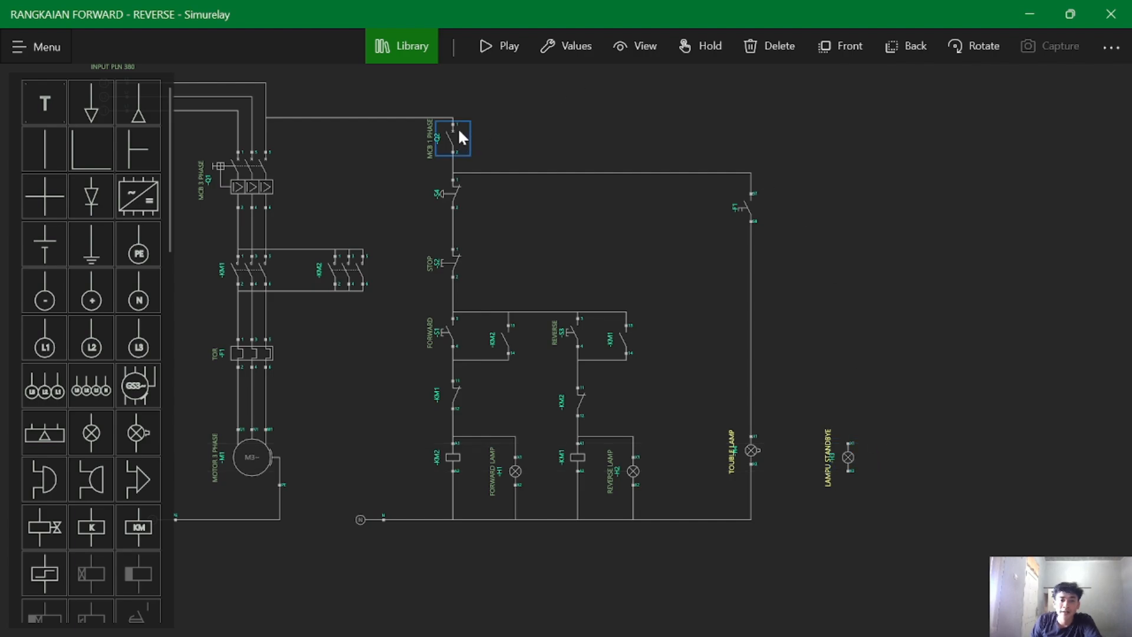
click(849, 443)
click(848, 471)
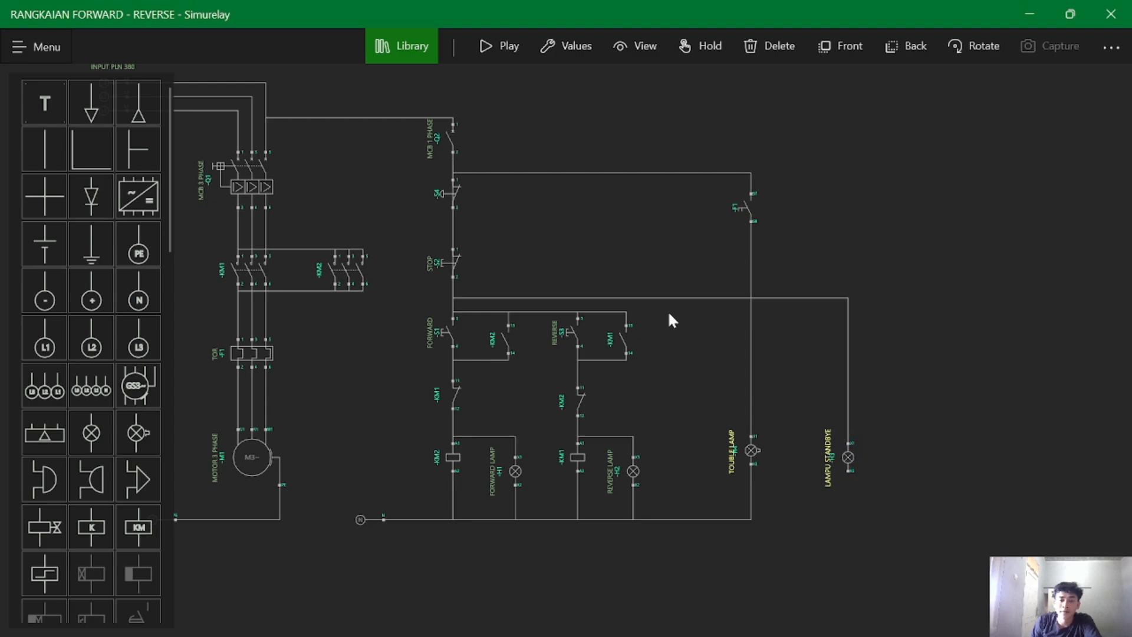
drag(668, 297, 688, 153)
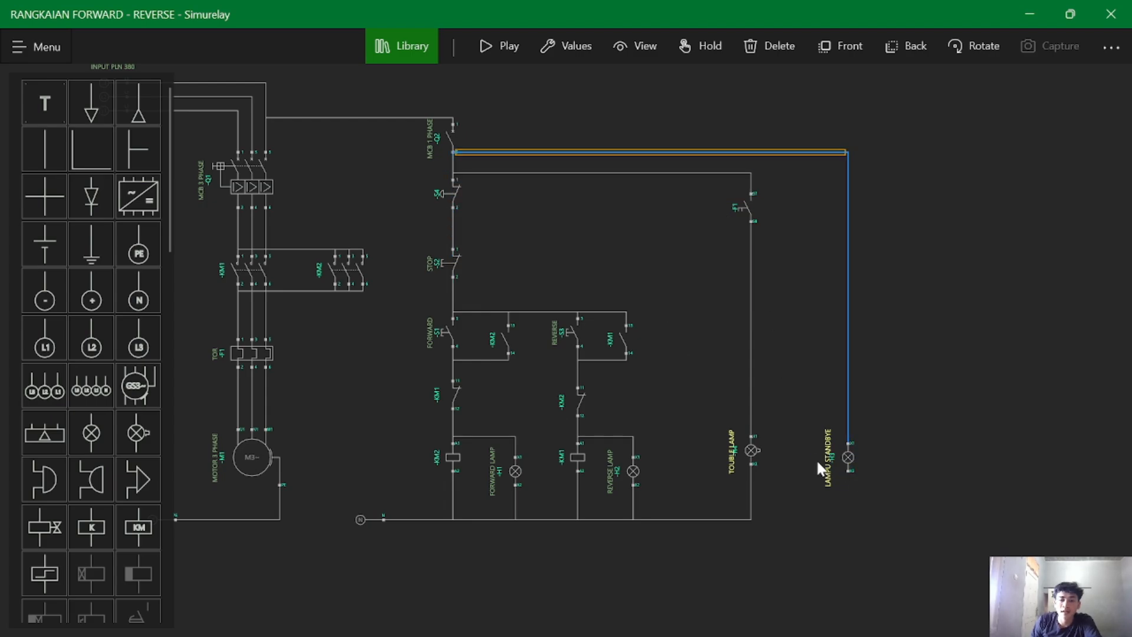
click(850, 471)
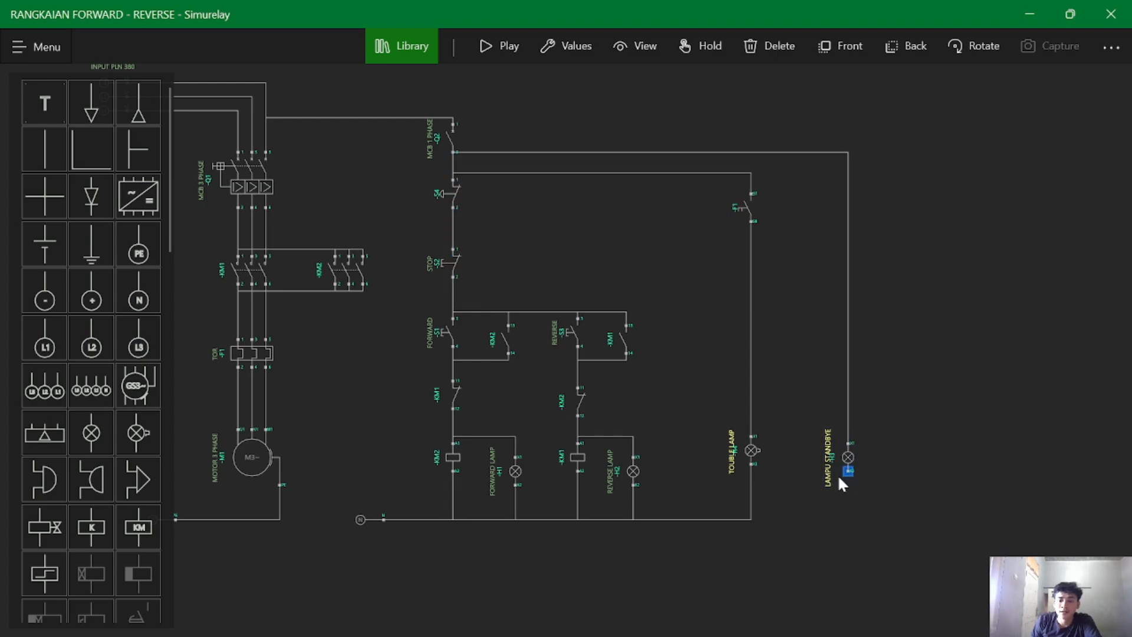
click(384, 520)
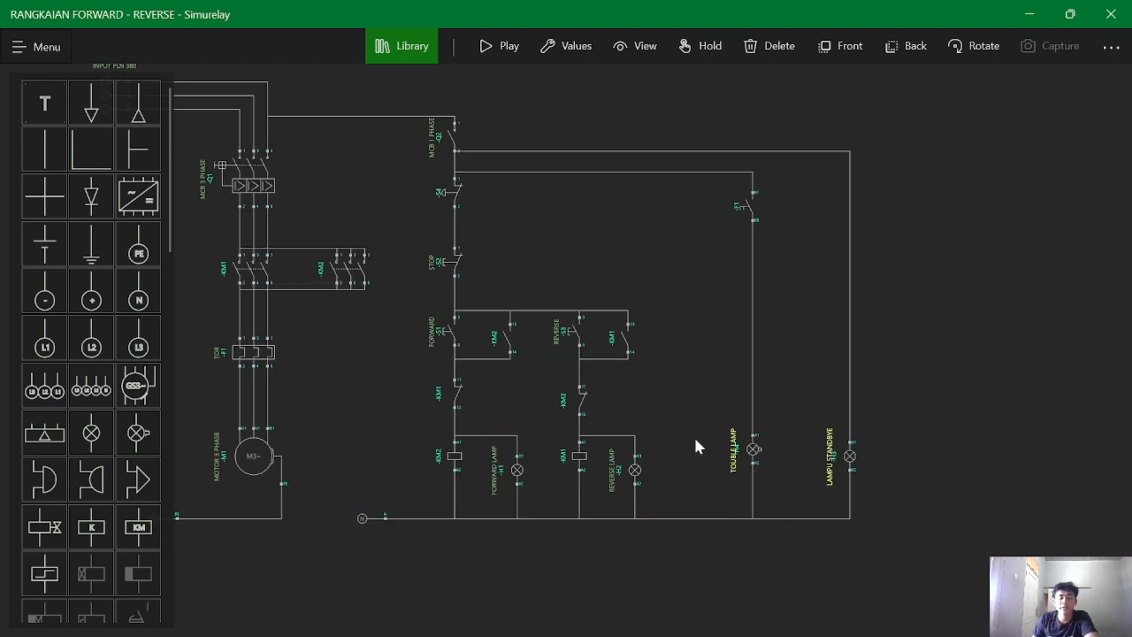
- Start simulating the circuit with the added trouble and standby lamps, and close breakers Q1 and Q2
click(494, 44)
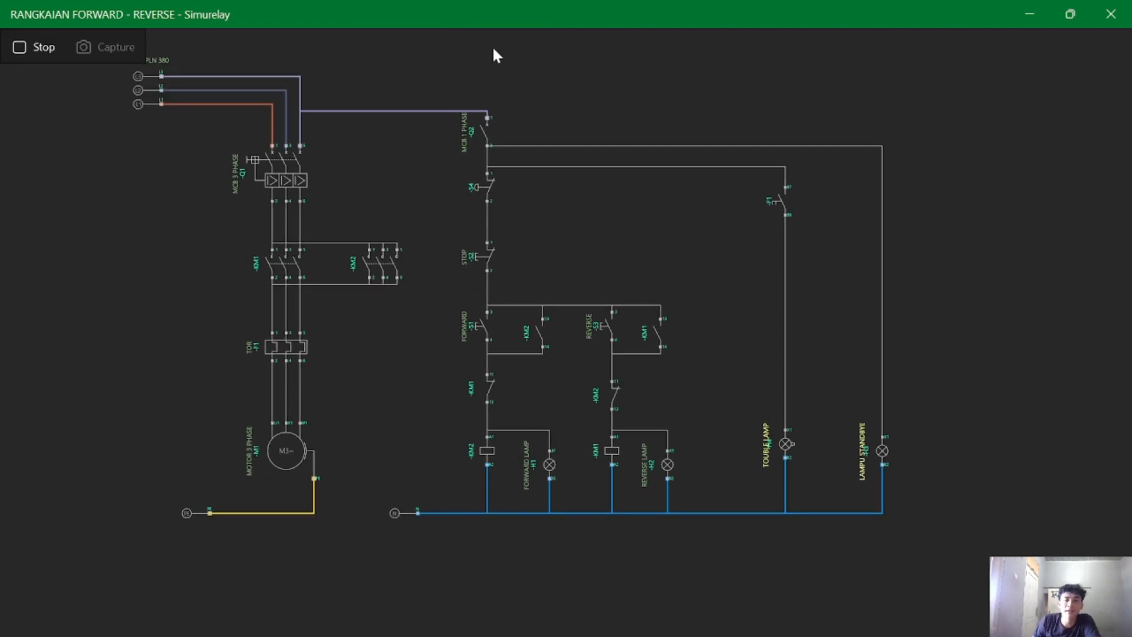
click(254, 172)
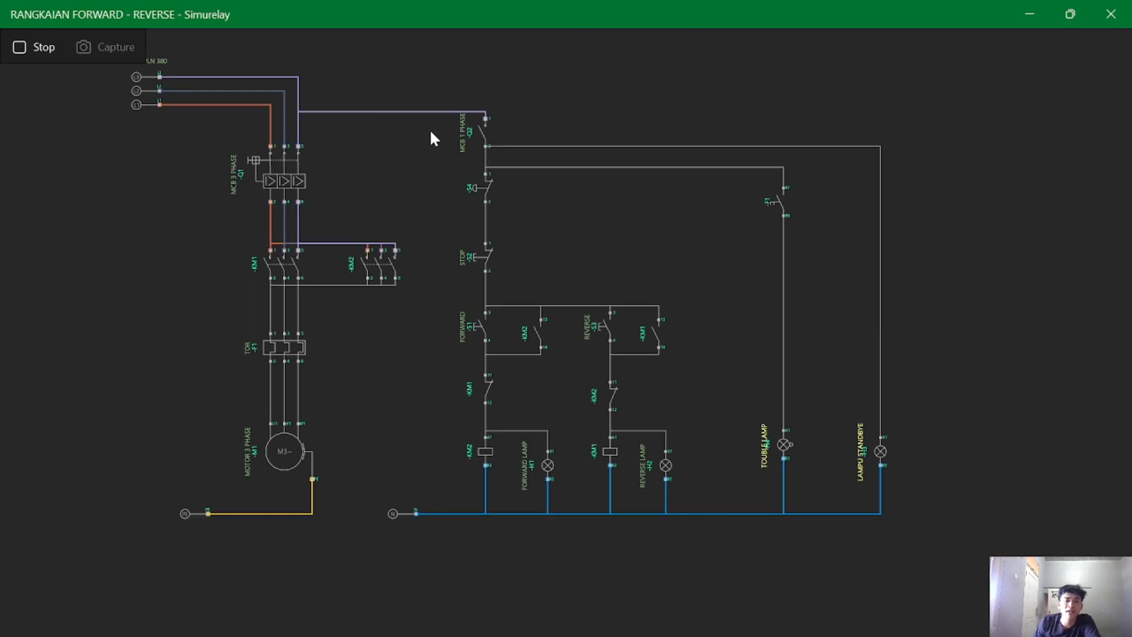
click(480, 136)
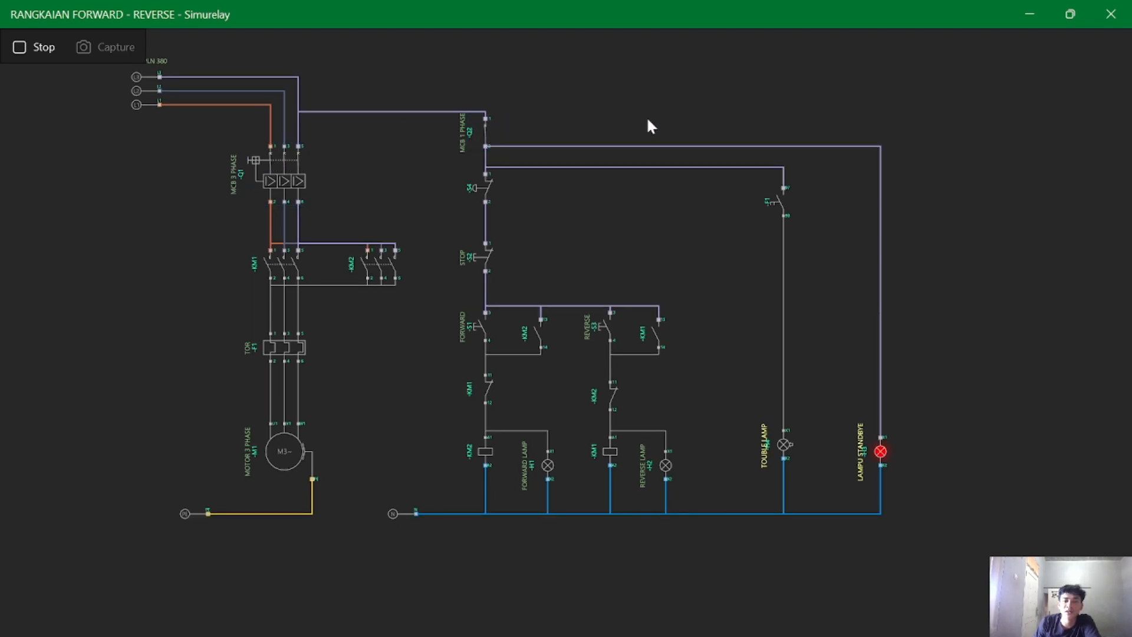
- Inspect the LAMPU STANDBYE lamp and its supply path from breaker Q2 in the running simulation
drag(857, 468, 843, 470)
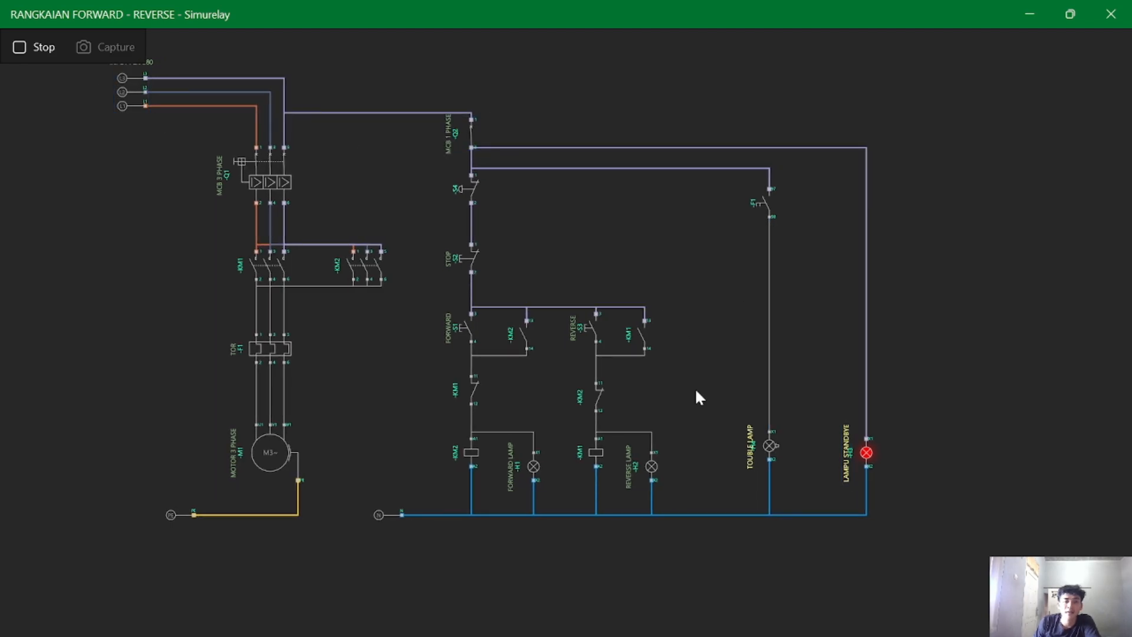
scroll(905, 462, up, 2)
drag(920, 524, 793, 398)
scroll(794, 396, down, 1)
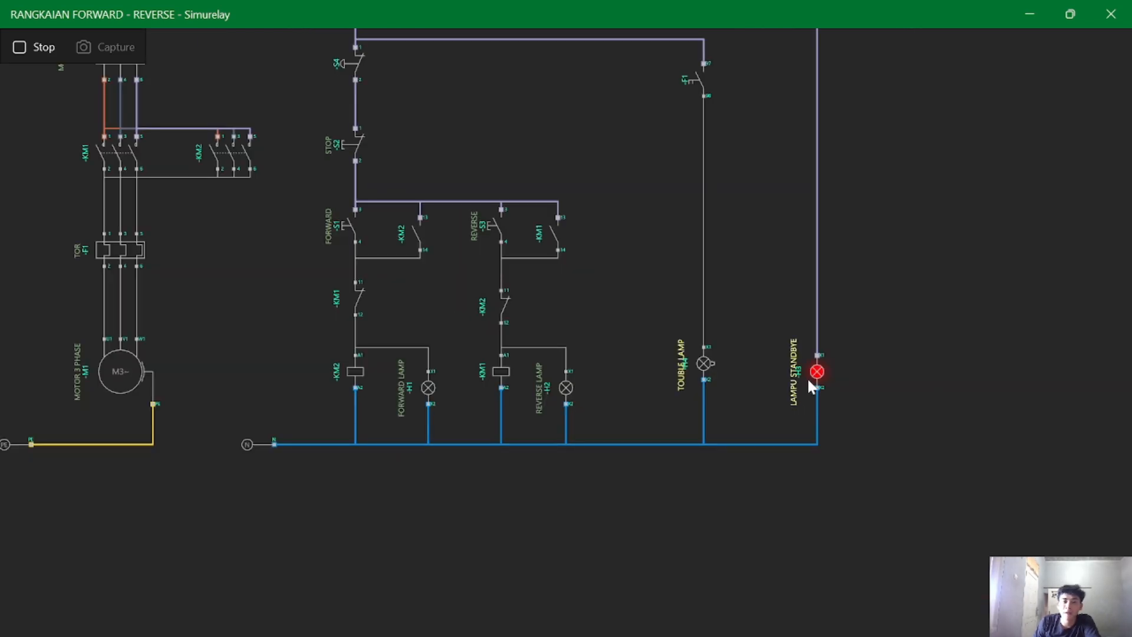
drag(761, 258, 741, 349)
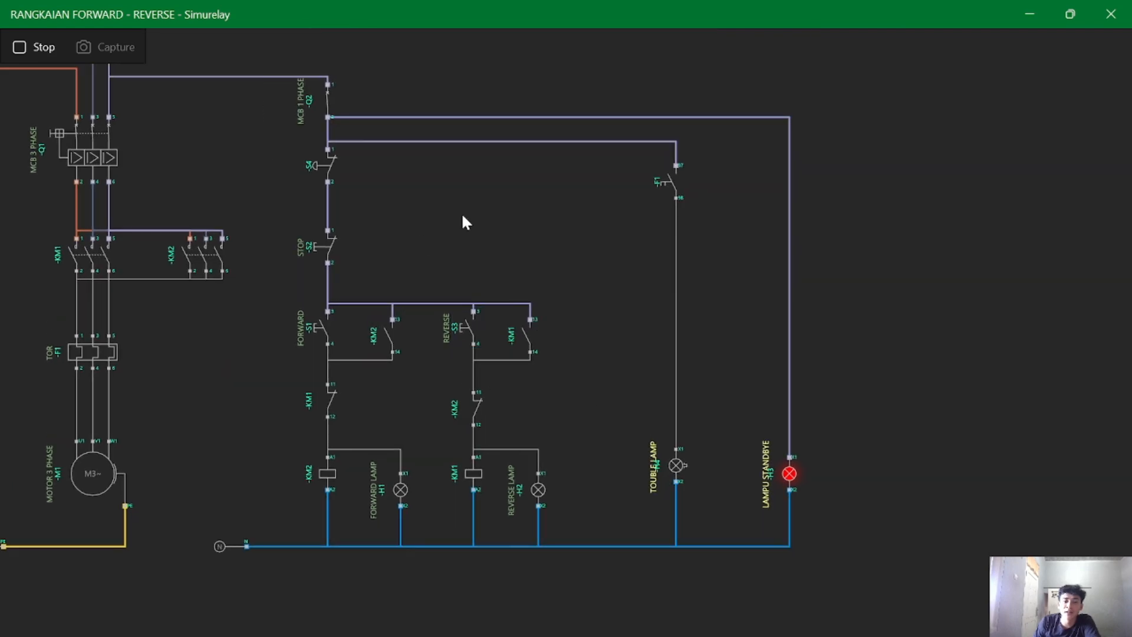
scroll(293, 247, down, 1)
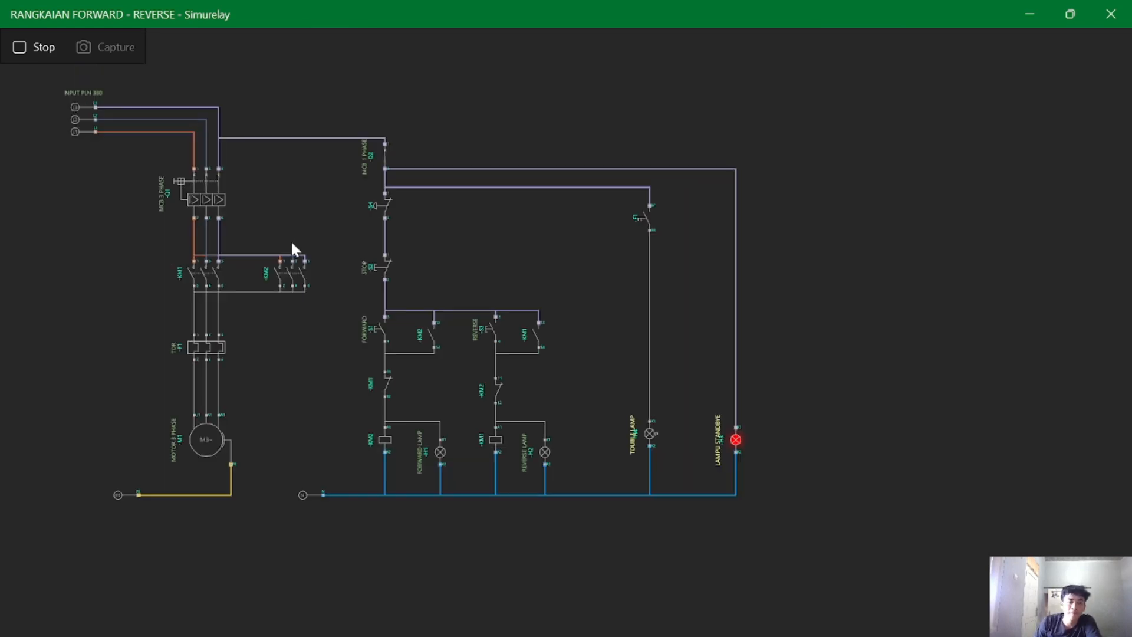
drag(317, 267, 396, 267)
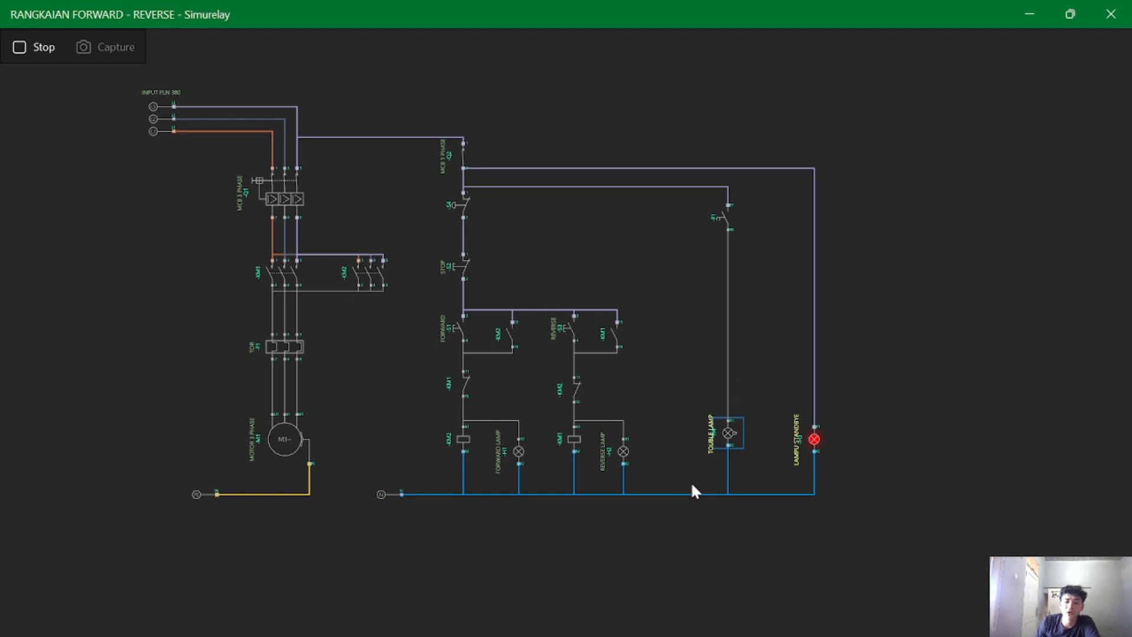
- Start the motor forward with S1 and inspect motor M1, coil KM2 and the FORWARD LAMP
scroll(453, 338, up, 1)
click(446, 339)
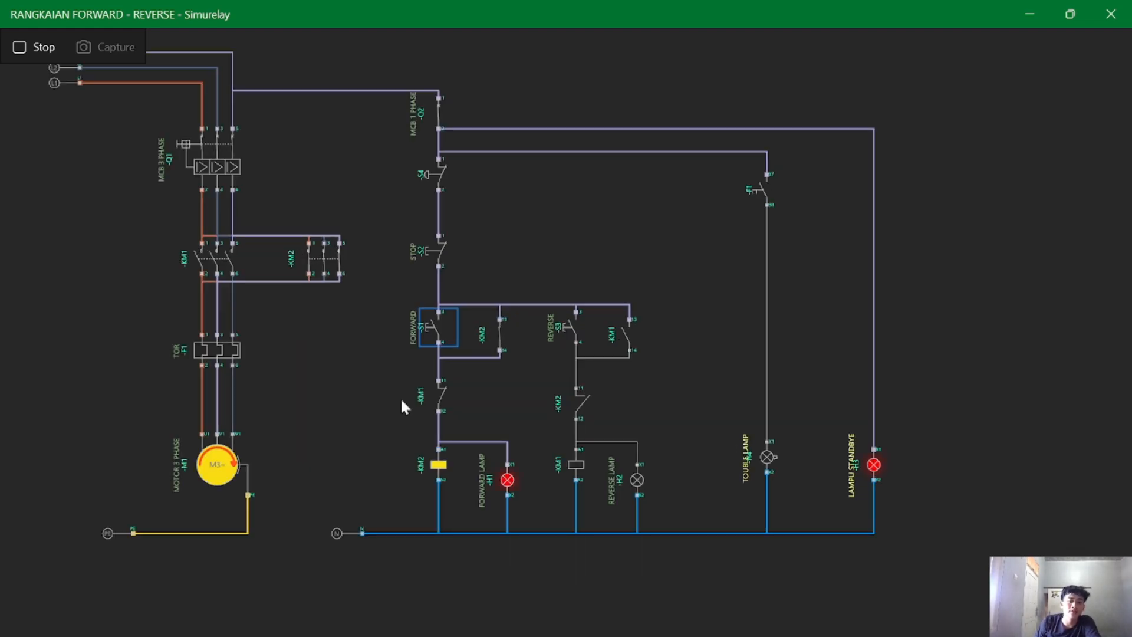
scroll(259, 492, up, 3)
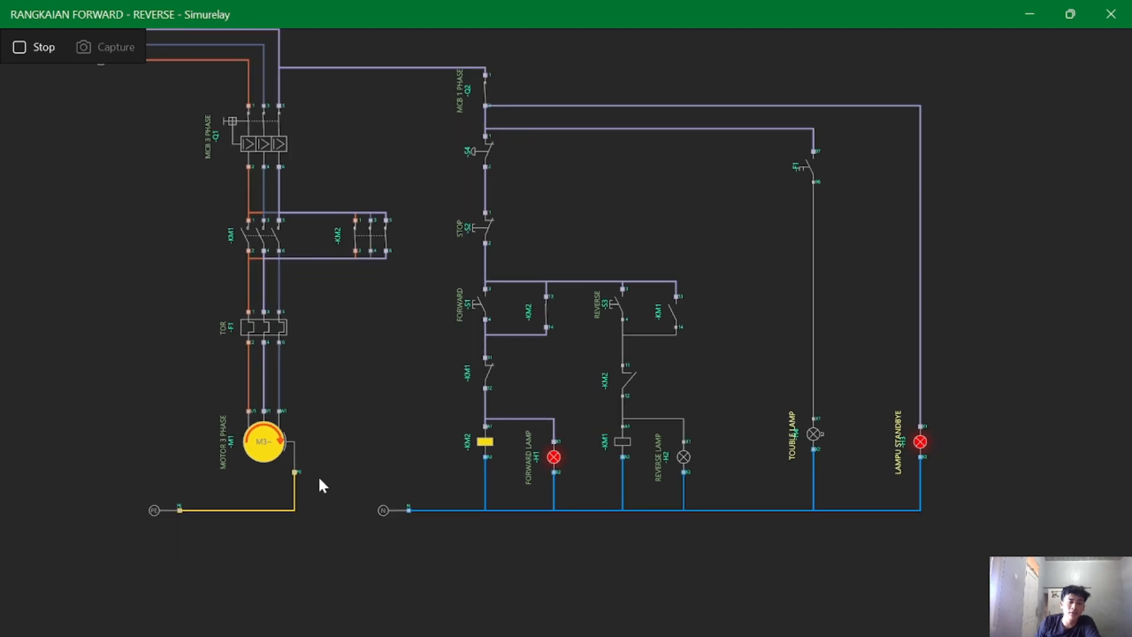
scroll(121, 500, down, 2)
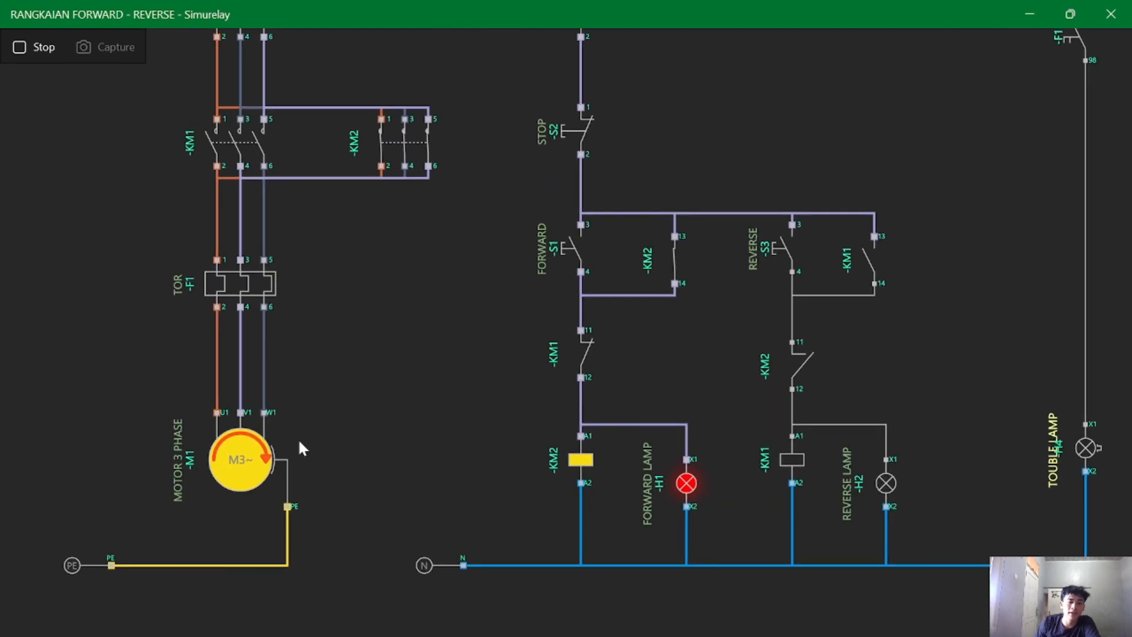
scroll(434, 507, down, 1)
drag(435, 510, 313, 537)
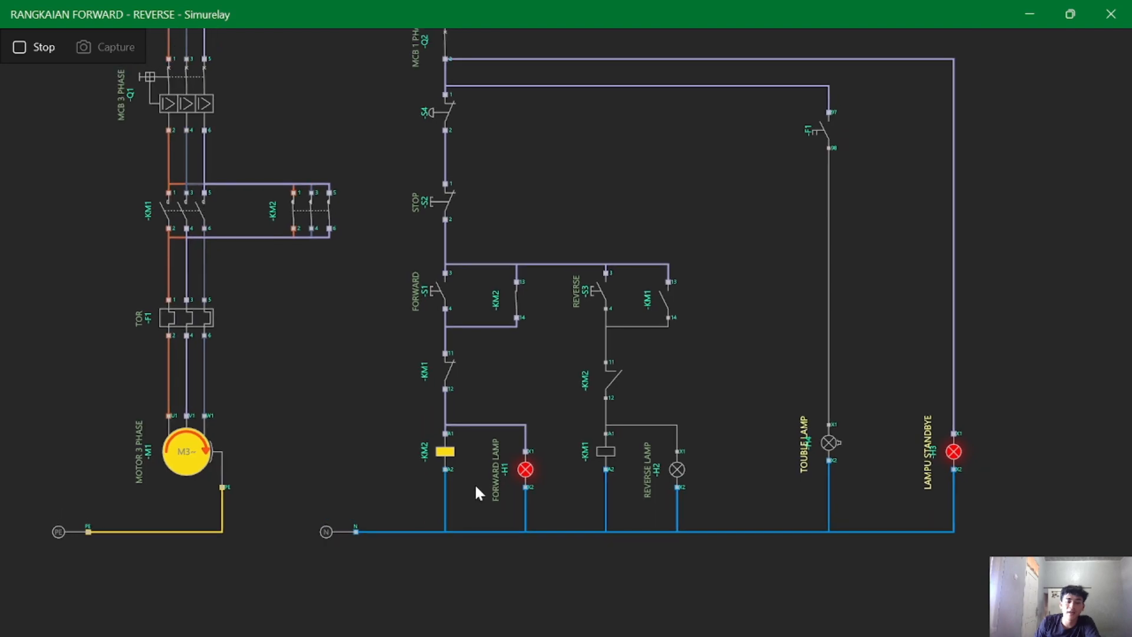
scroll(401, 382, down, 1)
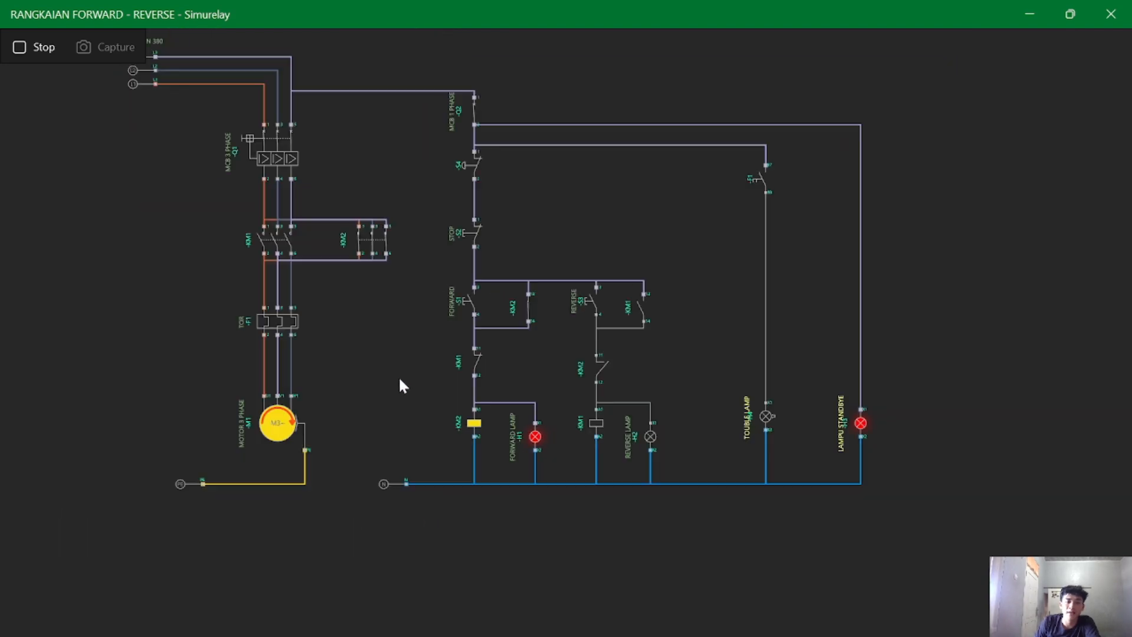
- Operate REVERSE button S3 repeatedly during the forward run to test the KM2 interlock
click(586, 298)
click(585, 296)
click(586, 296)
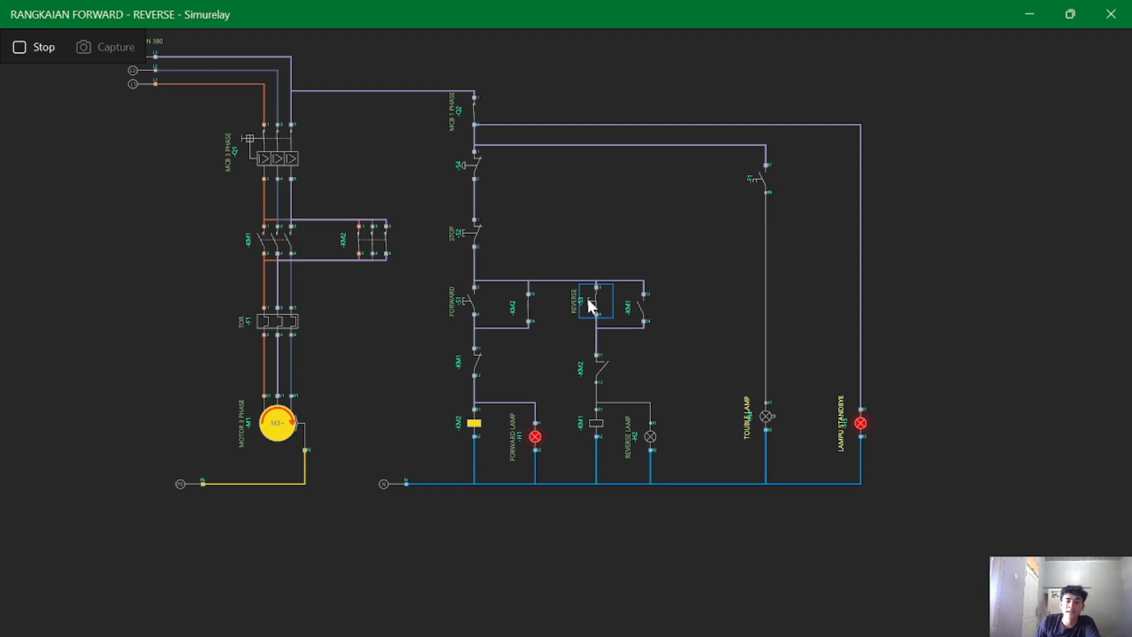
- Stop the forward run with S2, start the motor in reverse with S3, and inspect motor M1 and the REVERSE LAMP
click(469, 232)
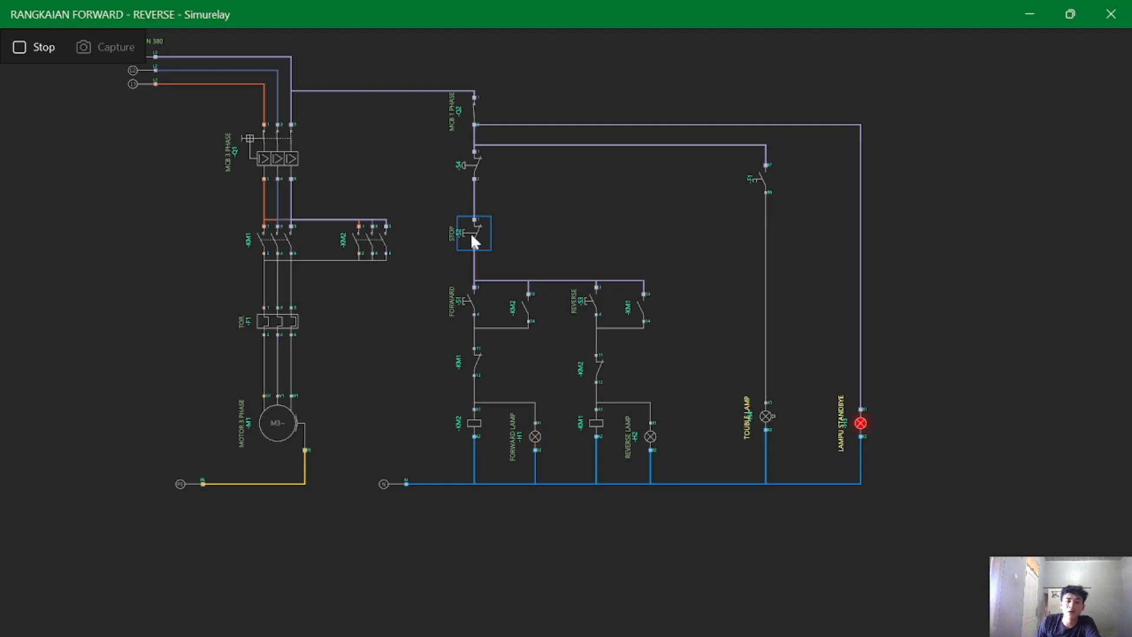
click(599, 297)
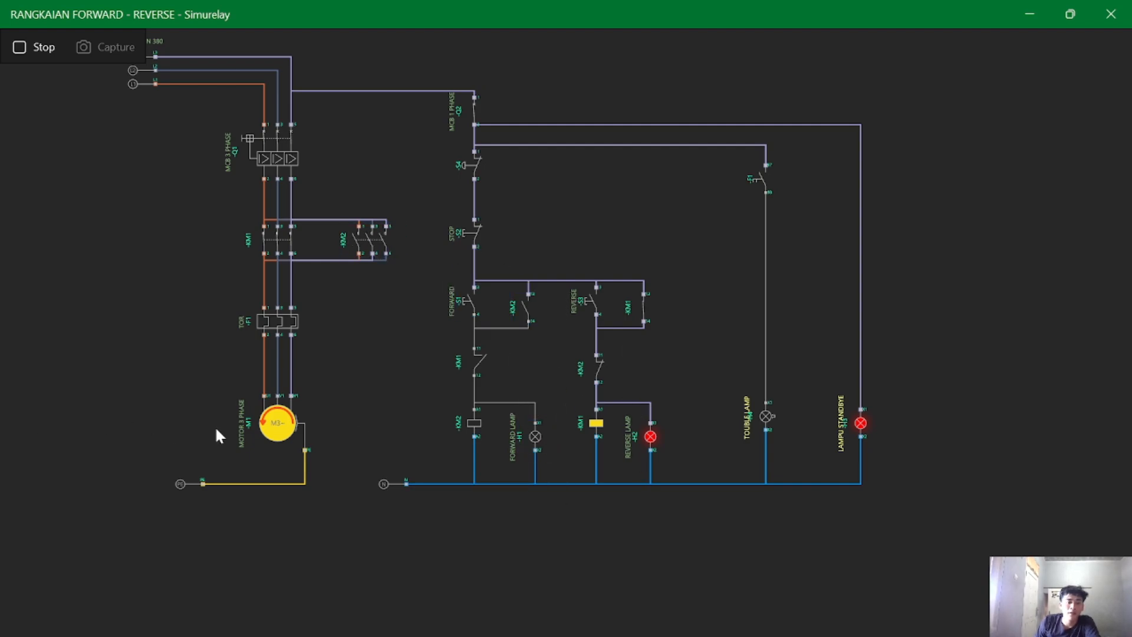
scroll(250, 495, up, 3)
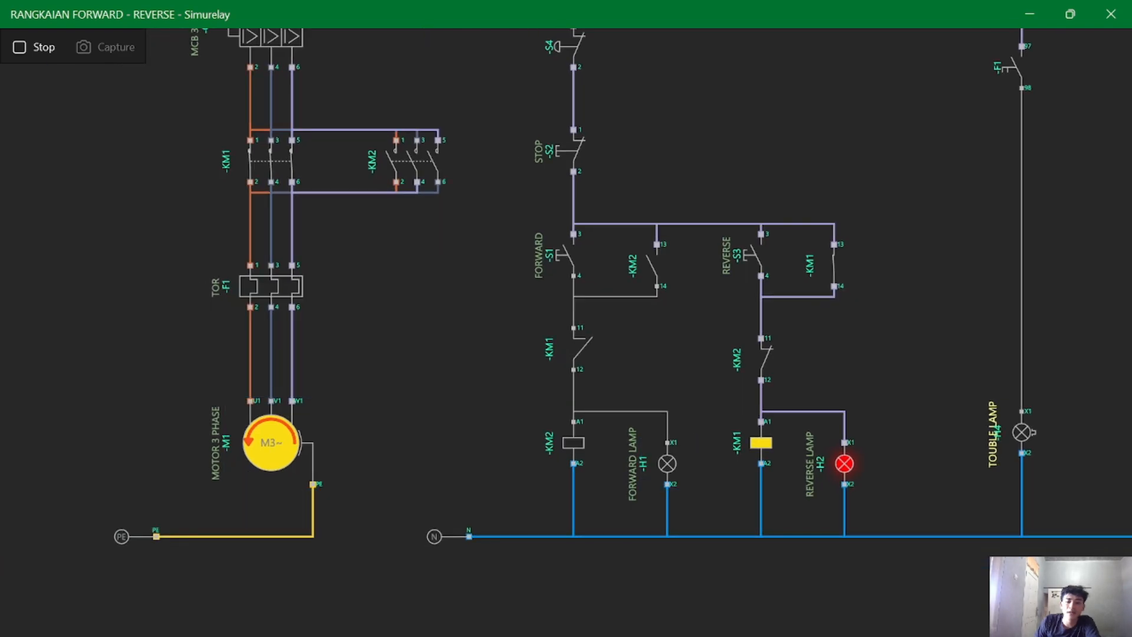
- Inspect the REVERSE LAMP and LAMPU STANDBYE during the reverse run, and stop the motor with S2
drag(956, 574, 727, 565)
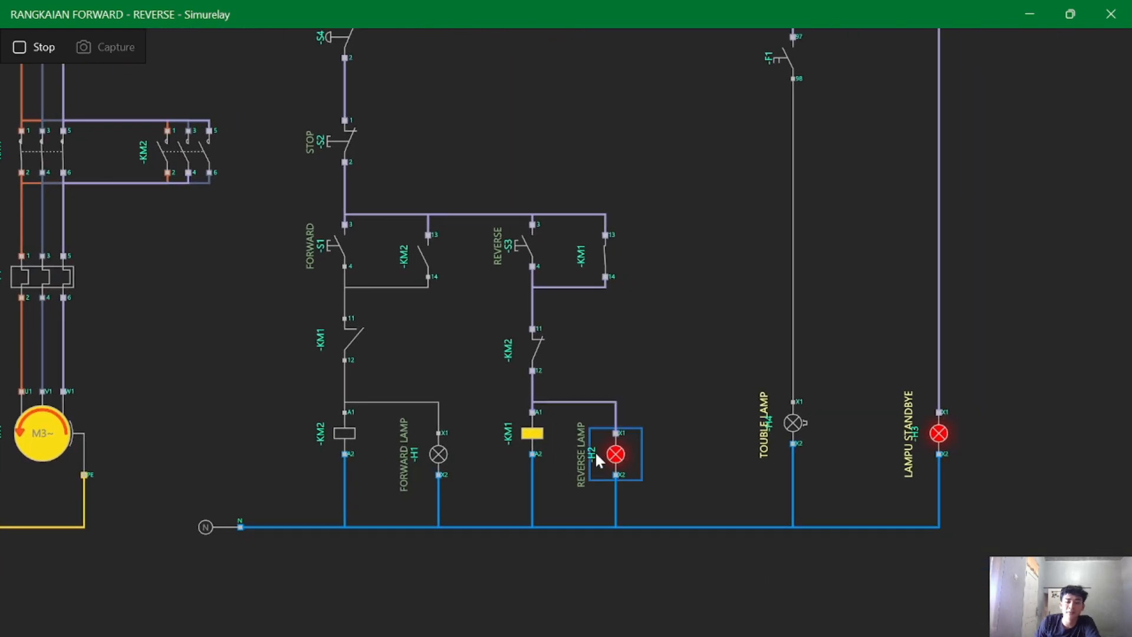
scroll(614, 439, down, 4)
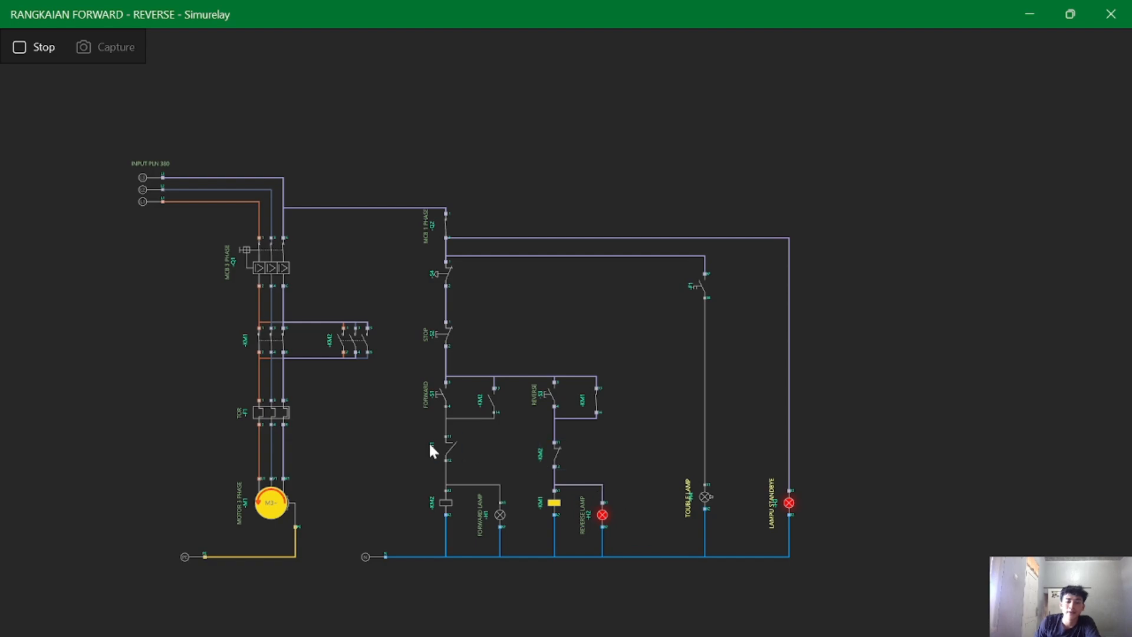
scroll(480, 361, up, 1)
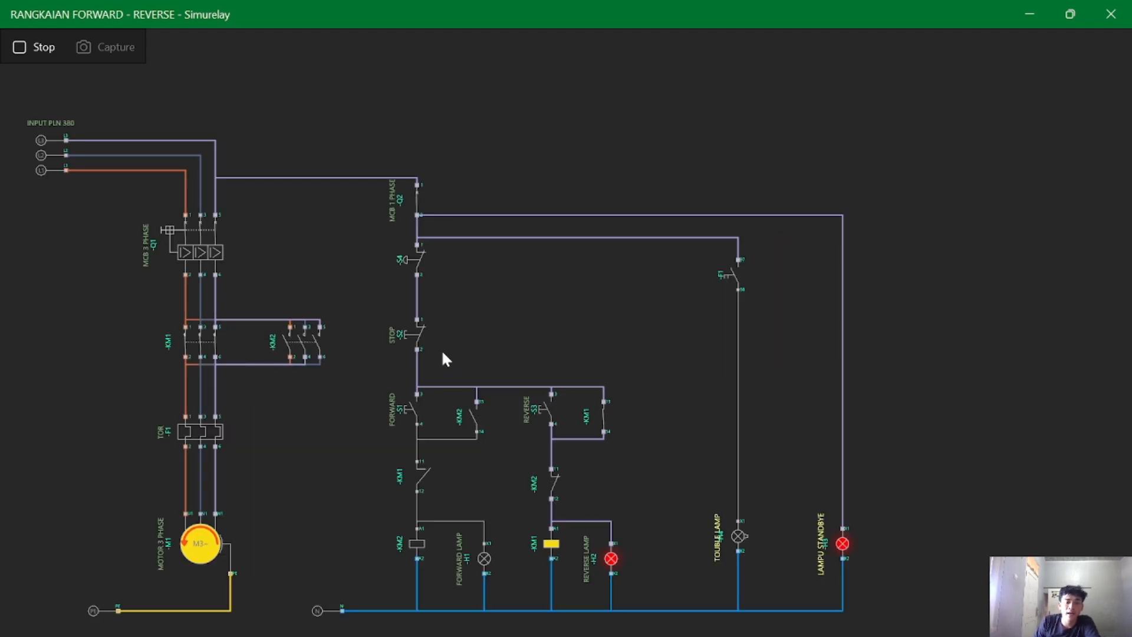
click(415, 334)
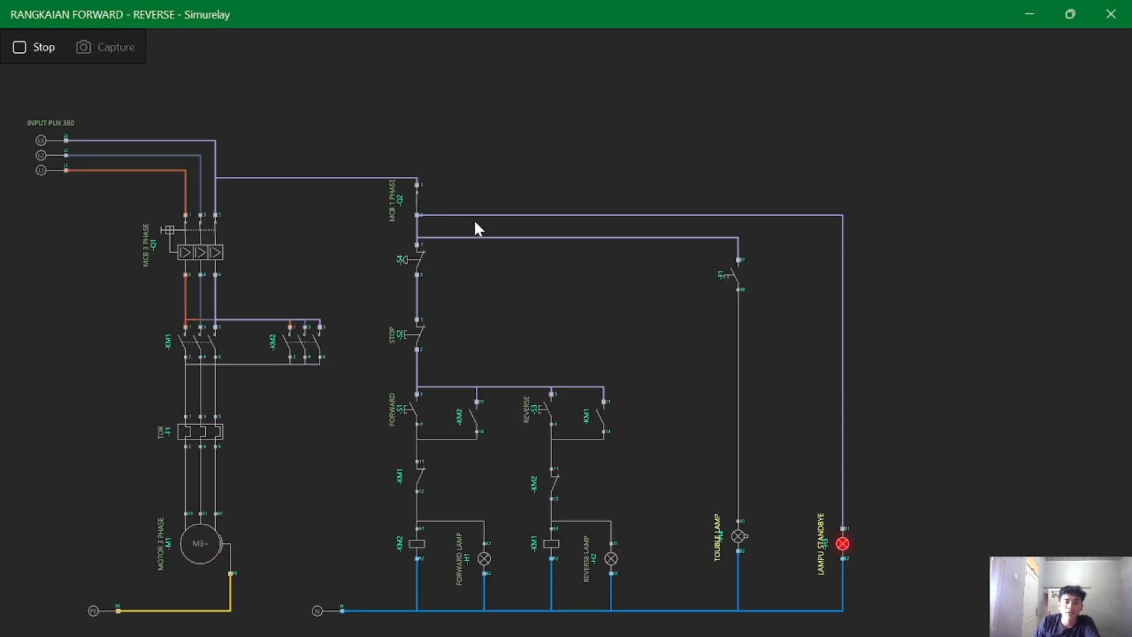
- Restart the simulation with breaker Q2 open, examine the standby lamp's supply wire, and end the simulation
click(36, 48)
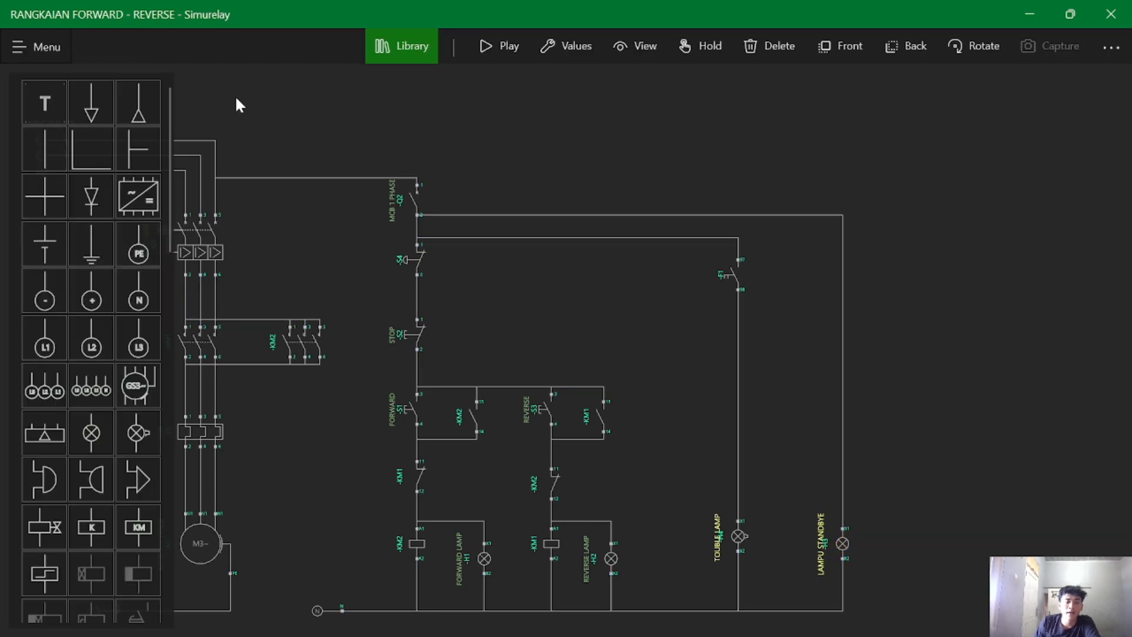
click(445, 222)
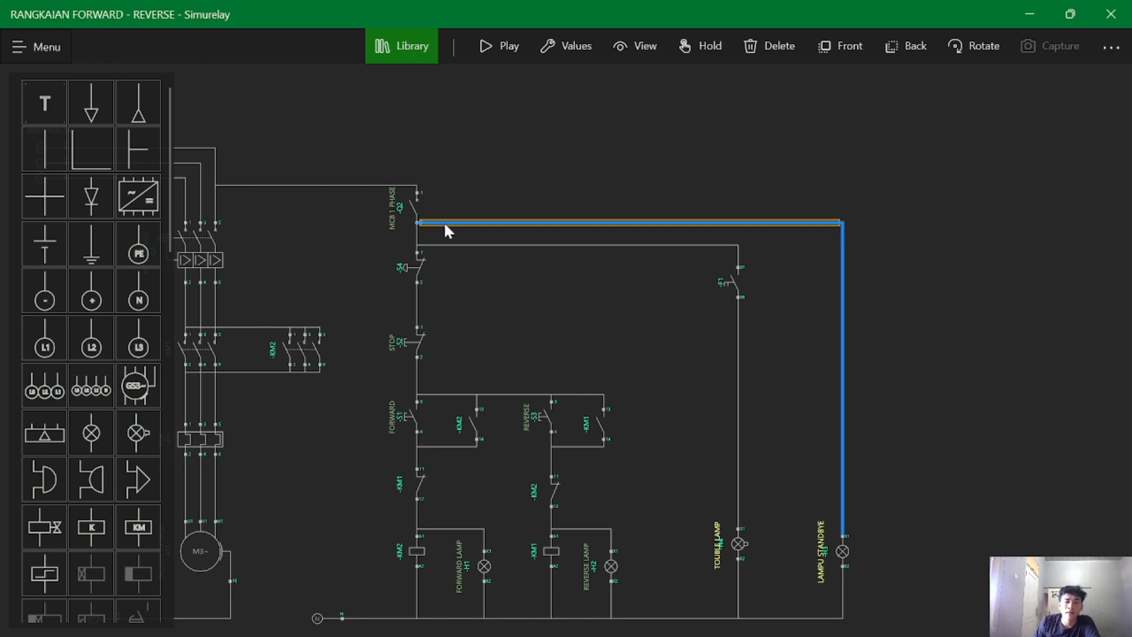
click(507, 56)
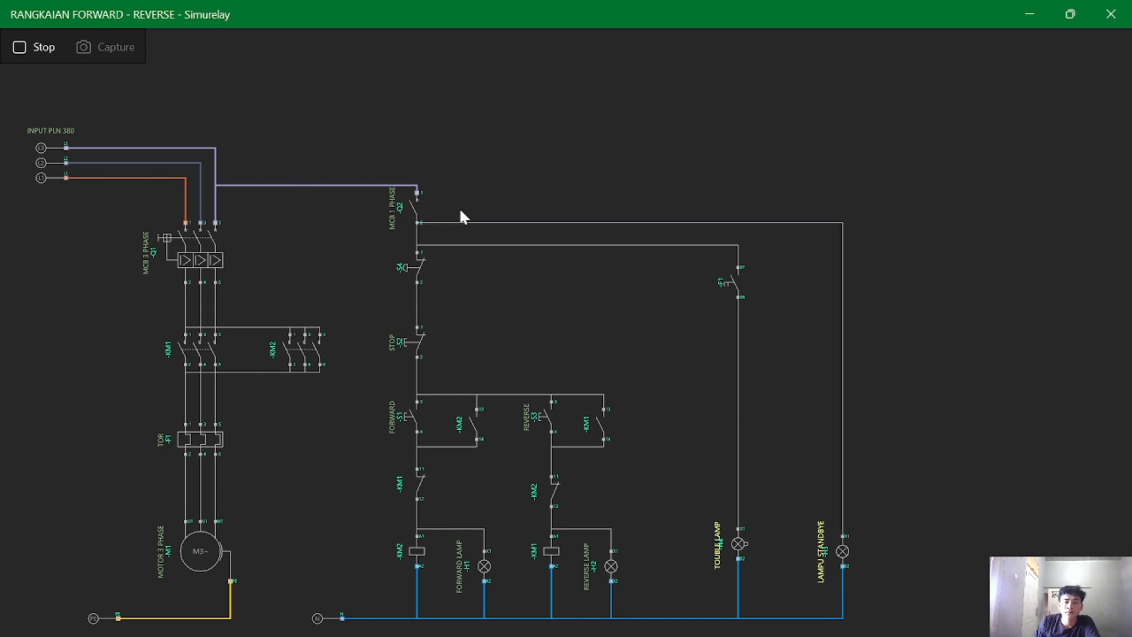
click(35, 48)
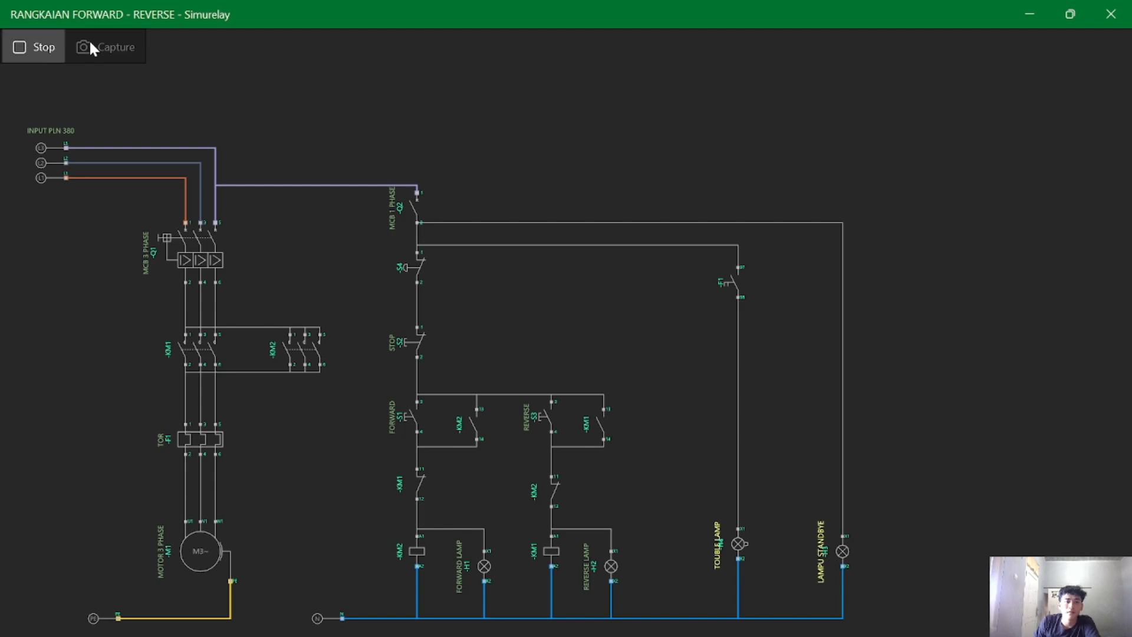
- Replace the standby lamp's supply wire from Q2 with one from S4's outgoing terminal 2, and route its horizontal run below the Q2 branch
click(511, 222)
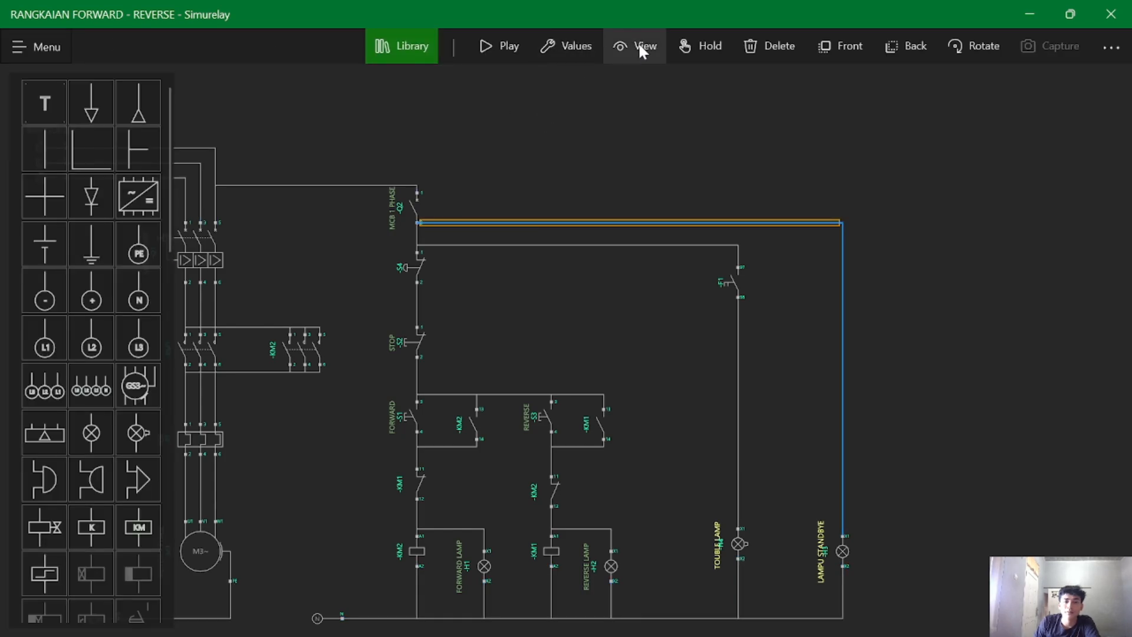
click(754, 41)
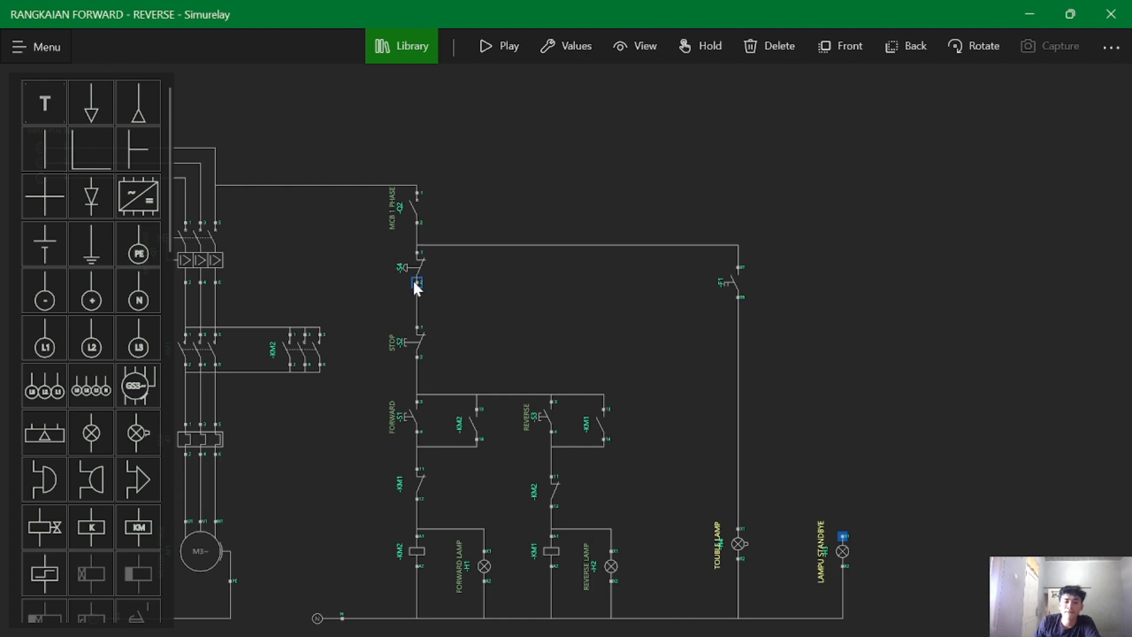
key(ctrl+z)
scroll(646, 394, down, 1)
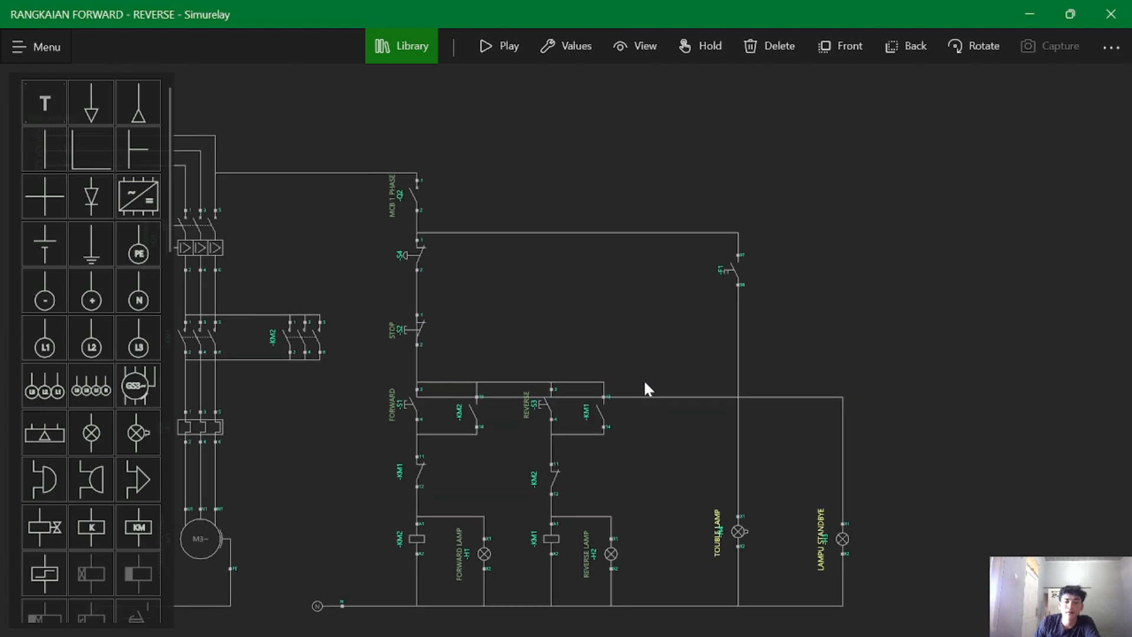
scroll(645, 385, down, 2)
drag(652, 366, 656, 246)
- Relocate the F1 contact and trouble lamp H4 to the far side of the standby lamp branch
drag(736, 231, 887, 244)
drag(742, 501, 893, 500)
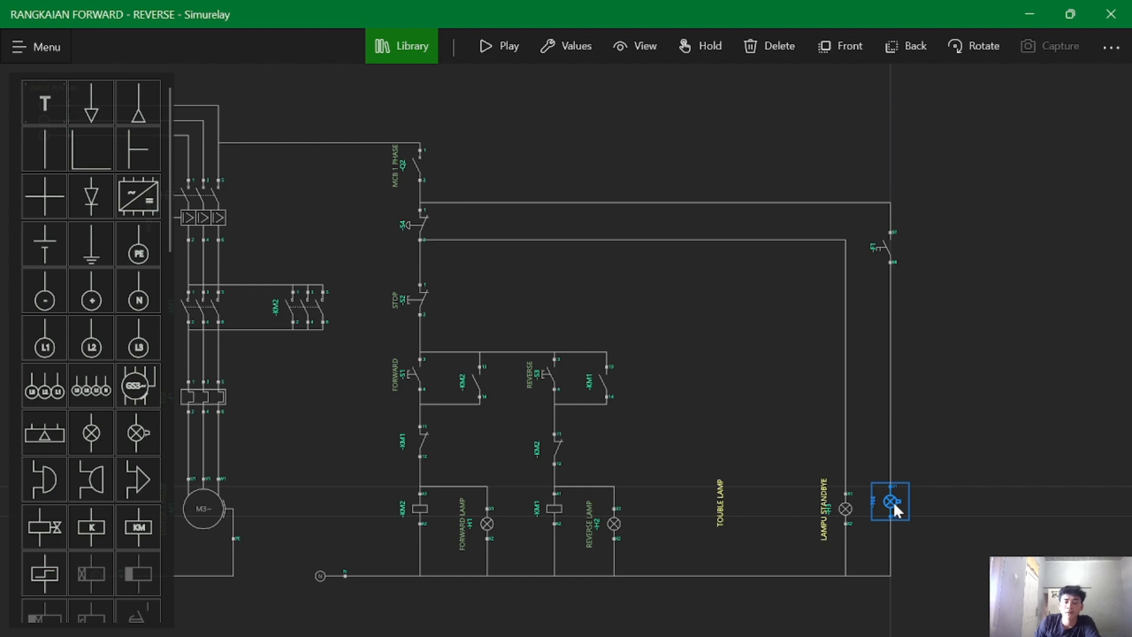
click(937, 396)
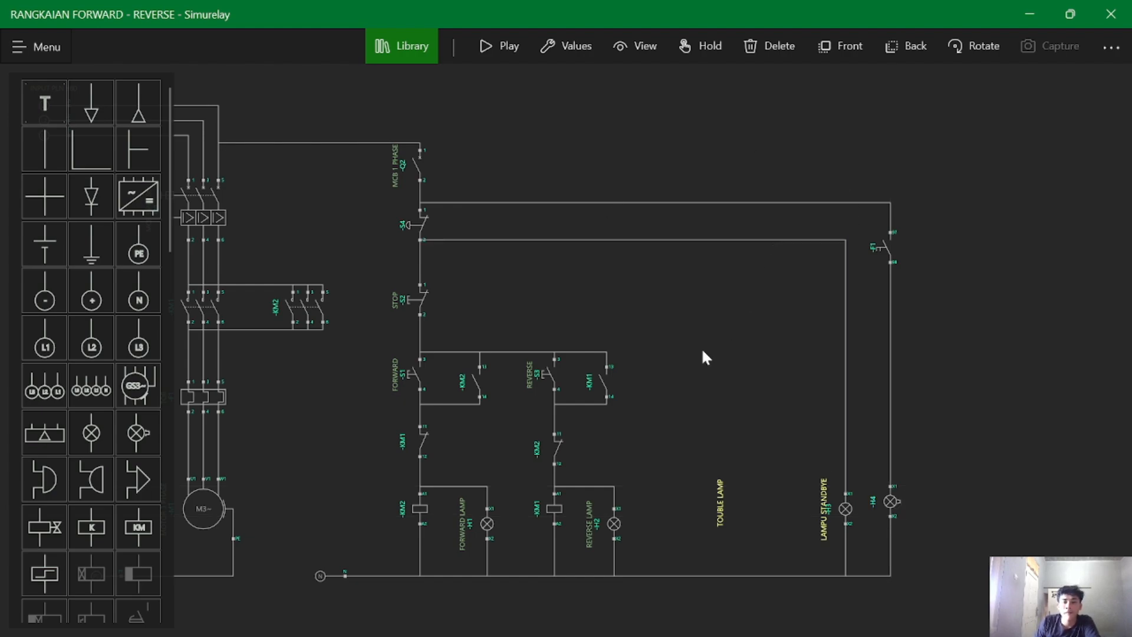
- Replace the F1 contact's supply wire from Q2 with a connection to the standby lamp's supply line, and align the contact with it
click(470, 202)
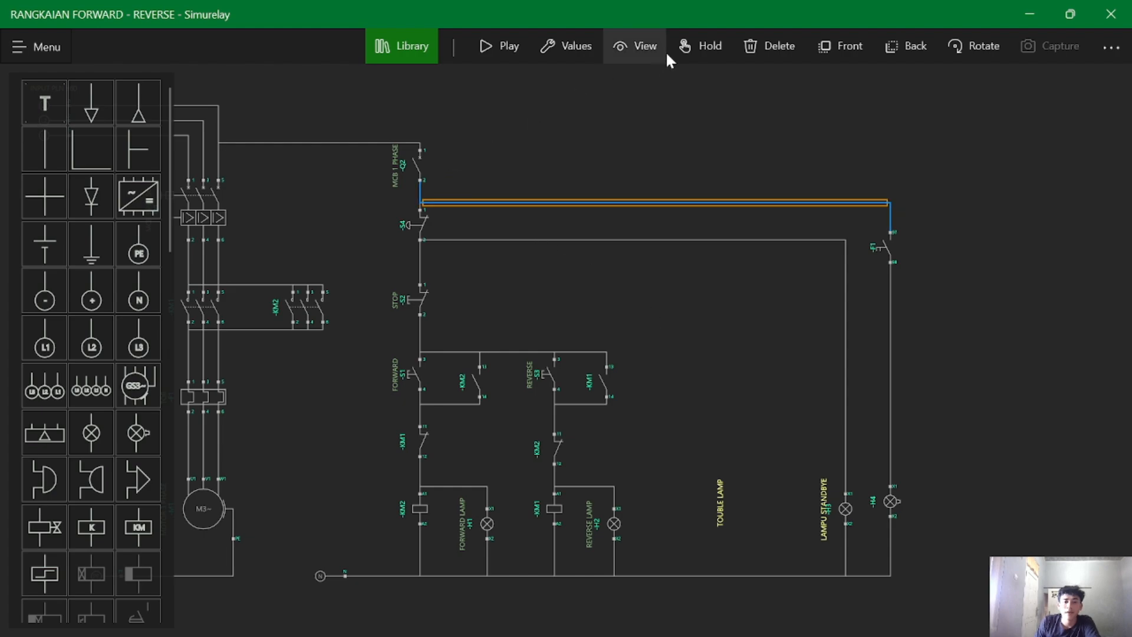
click(758, 43)
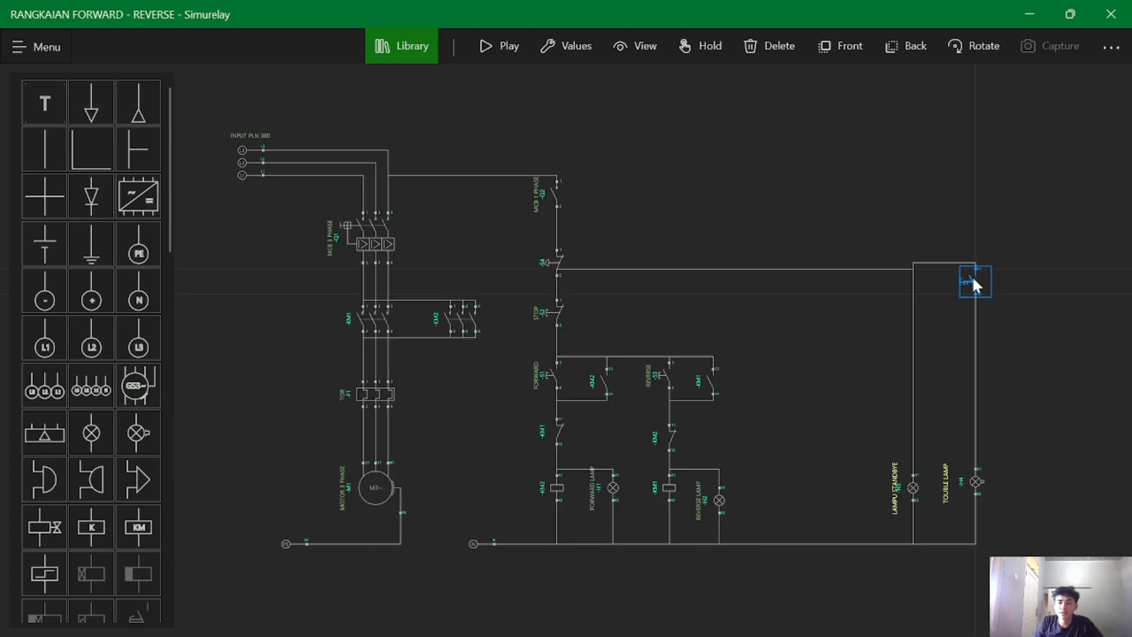
drag(971, 275, 970, 282)
- Delete the wire between Q2 and S4 and place a normally closed contact from the library in the gap
scroll(55, 394, down, 2)
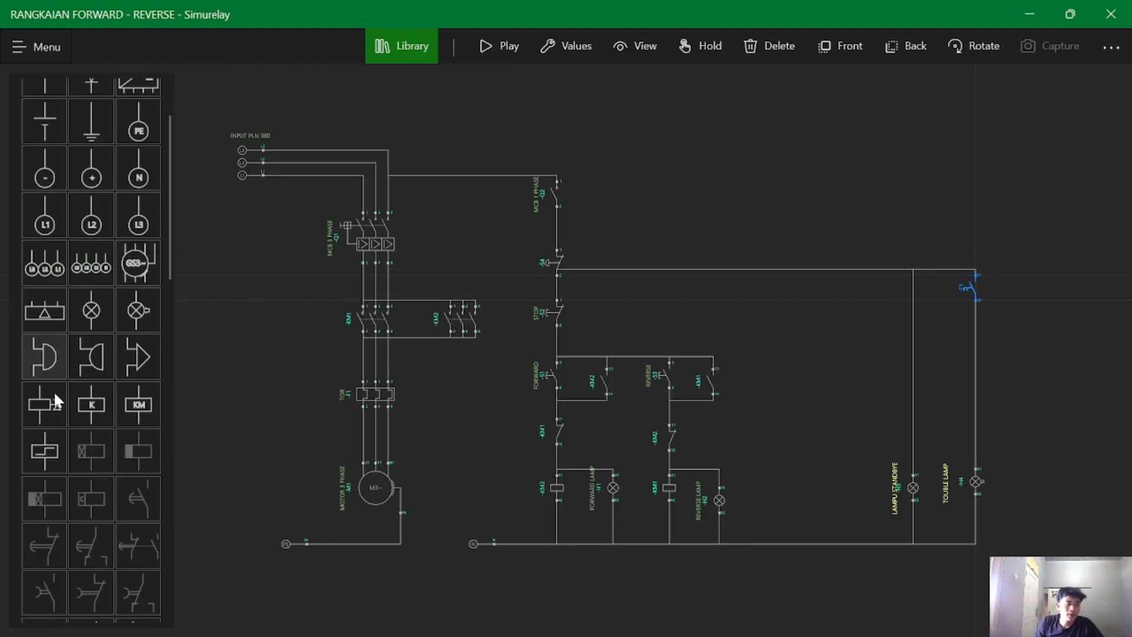
scroll(55, 390, down, 4)
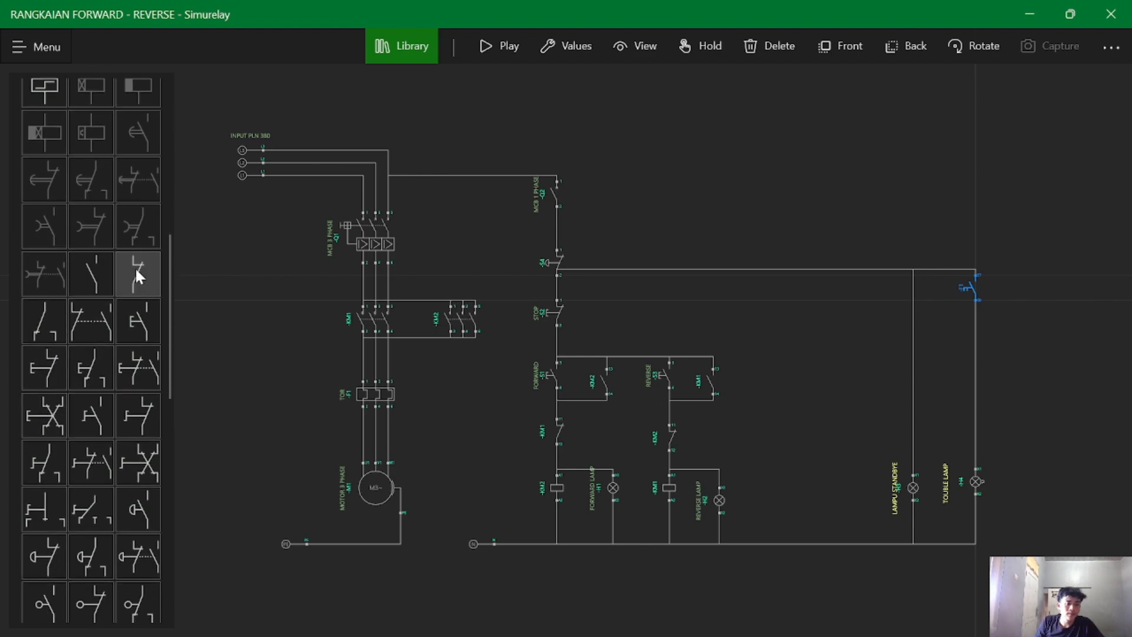
drag(135, 267, 601, 236)
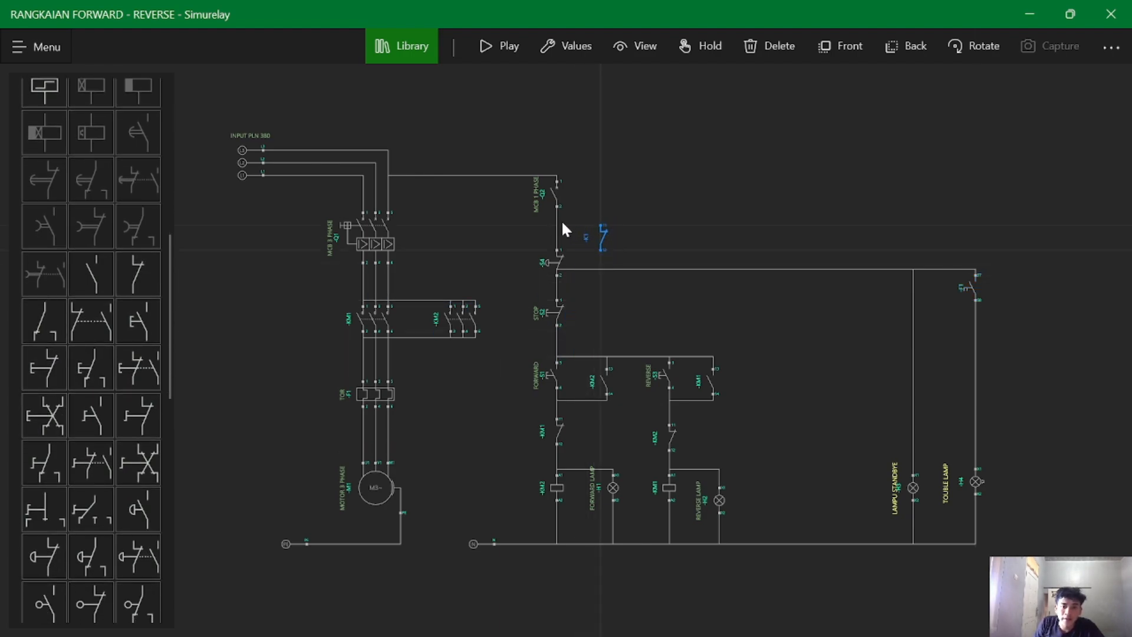
click(555, 225)
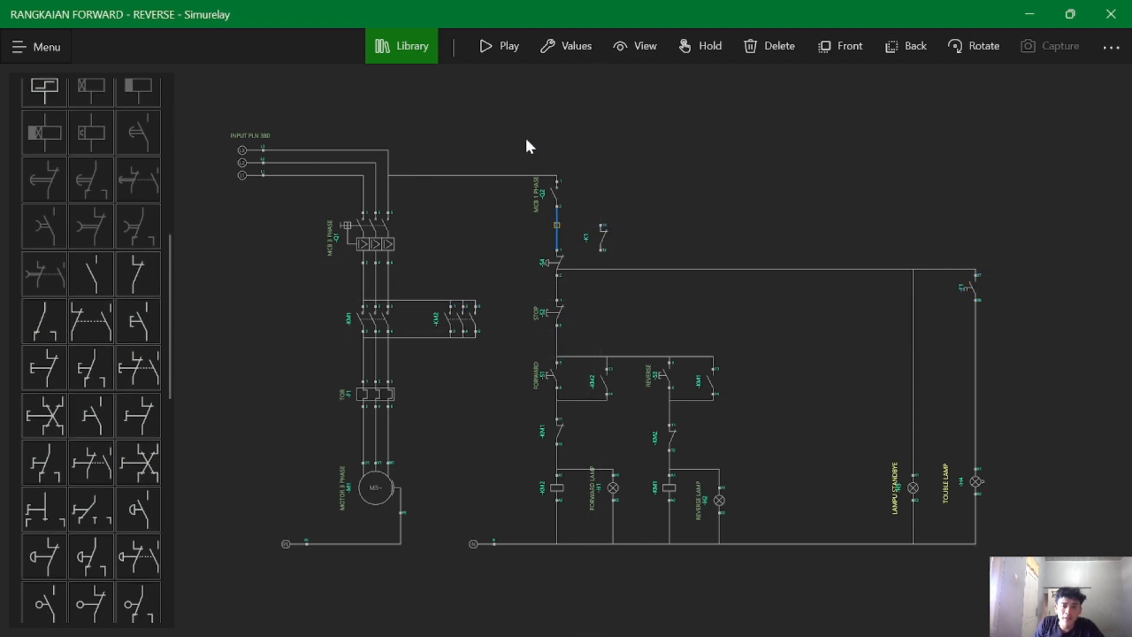
click(756, 42)
drag(594, 228, 554, 228)
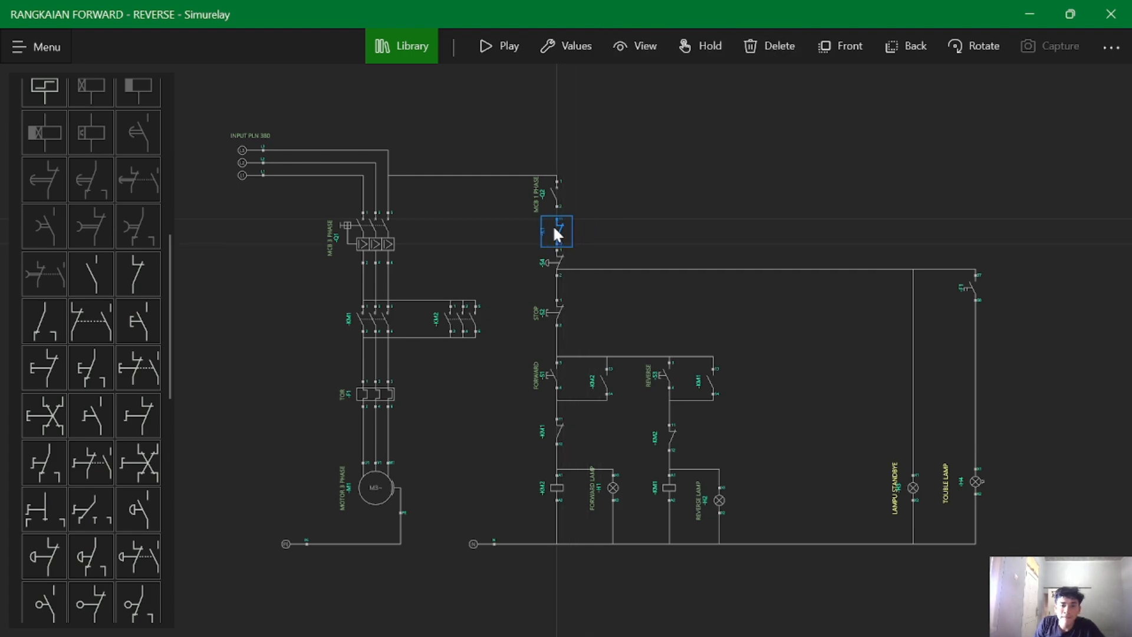
- Wire contact K1 between breaker Q2 and button S4, and reposition S4 in line directly above STOP button S2
scroll(562, 222, up, 4)
drag(602, 362, 609, 497)
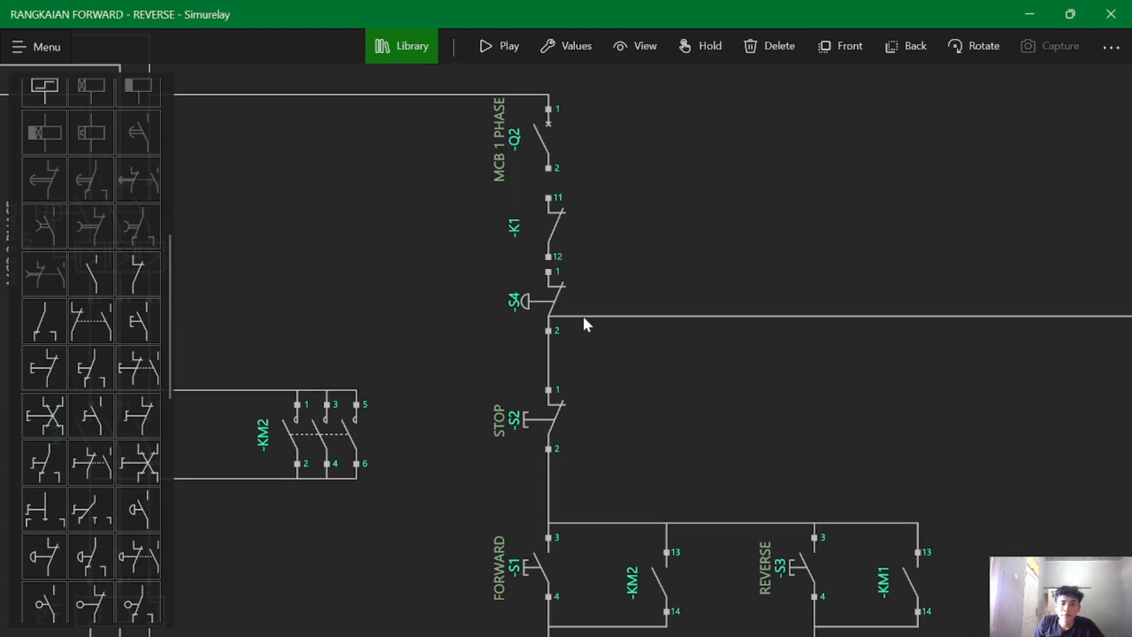
drag(548, 198, 549, 168)
click(554, 299)
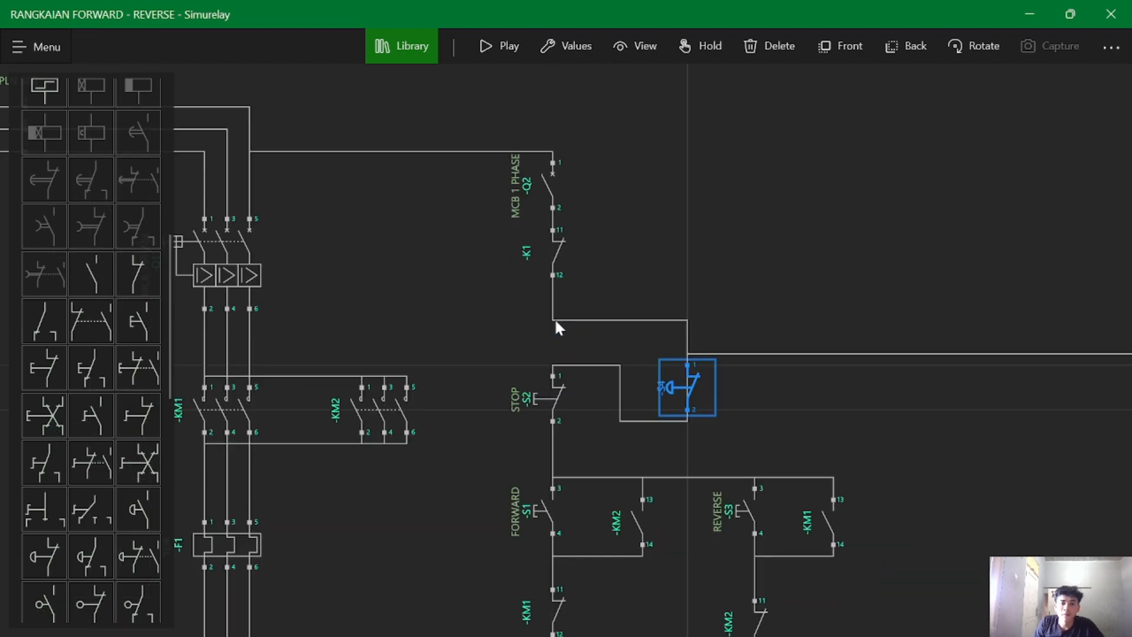
drag(555, 321, 421, 272)
scroll(604, 408, down, 1)
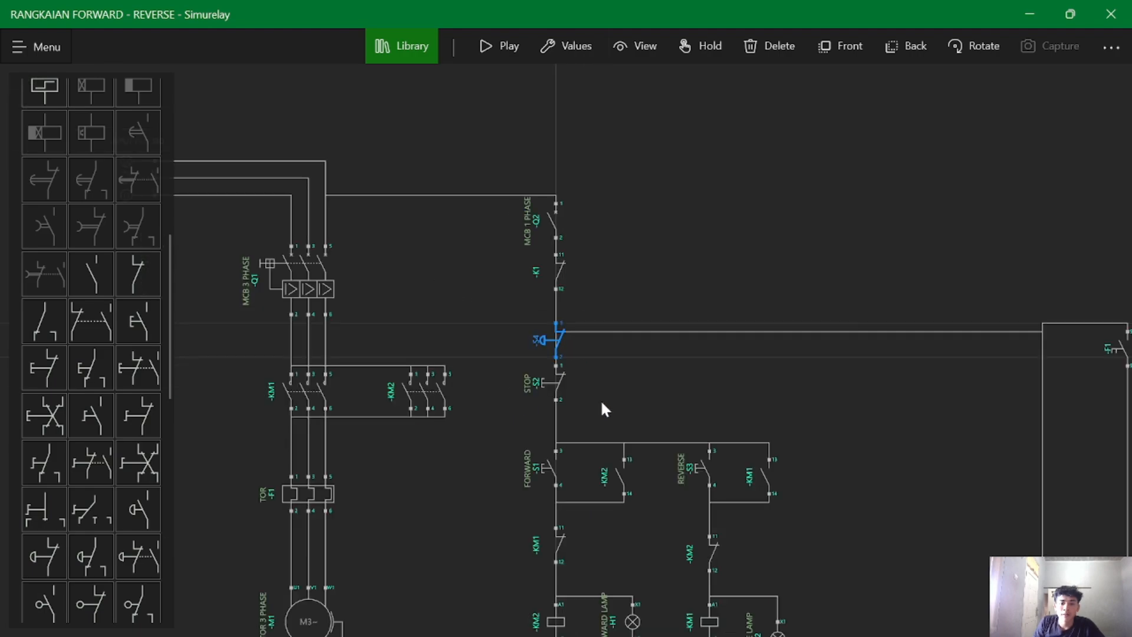
- Shift the forward branch's coil KM2, FORWARD LAMP, interlock contact KM1, button S1 and holding contact KM2 lower
drag(580, 557, 589, 500)
drag(563, 544, 566, 593)
drag(641, 564, 632, 607)
drag(569, 487, 571, 540)
drag(561, 415, 578, 456)
drag(623, 415, 568, 448)
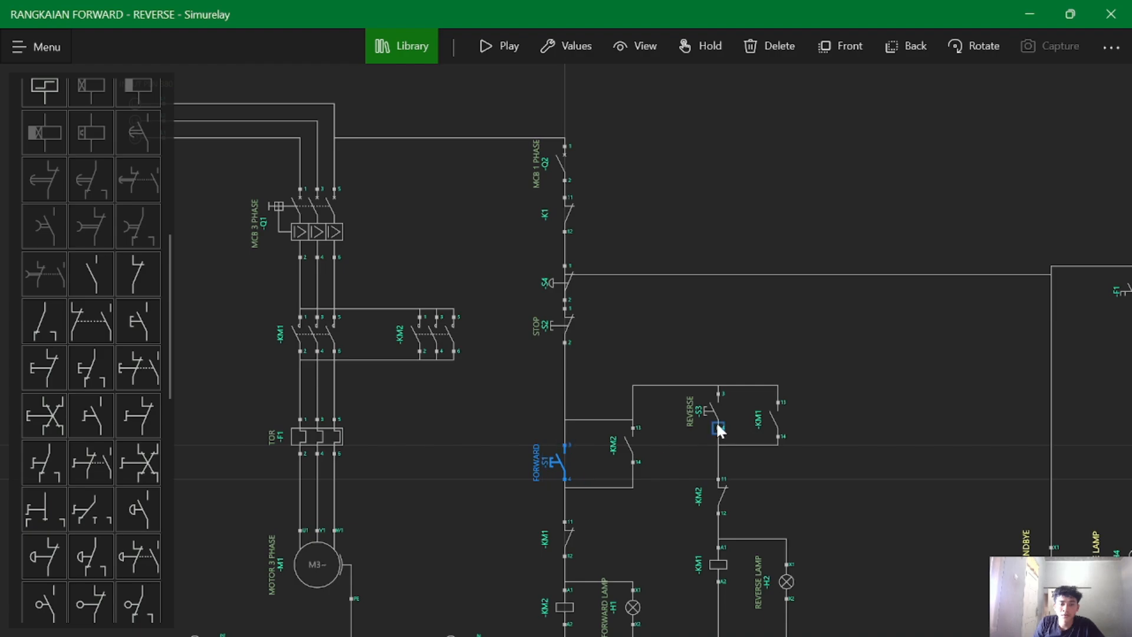
- Shift the reverse branch's coil KM1, REVERSE LAMP, interlock contact KM2, button S3 and holding contact KM1 lower, matching the forward branch
scroll(723, 494, down, 3)
drag(718, 465, 722, 353)
scroll(728, 349, up, 4)
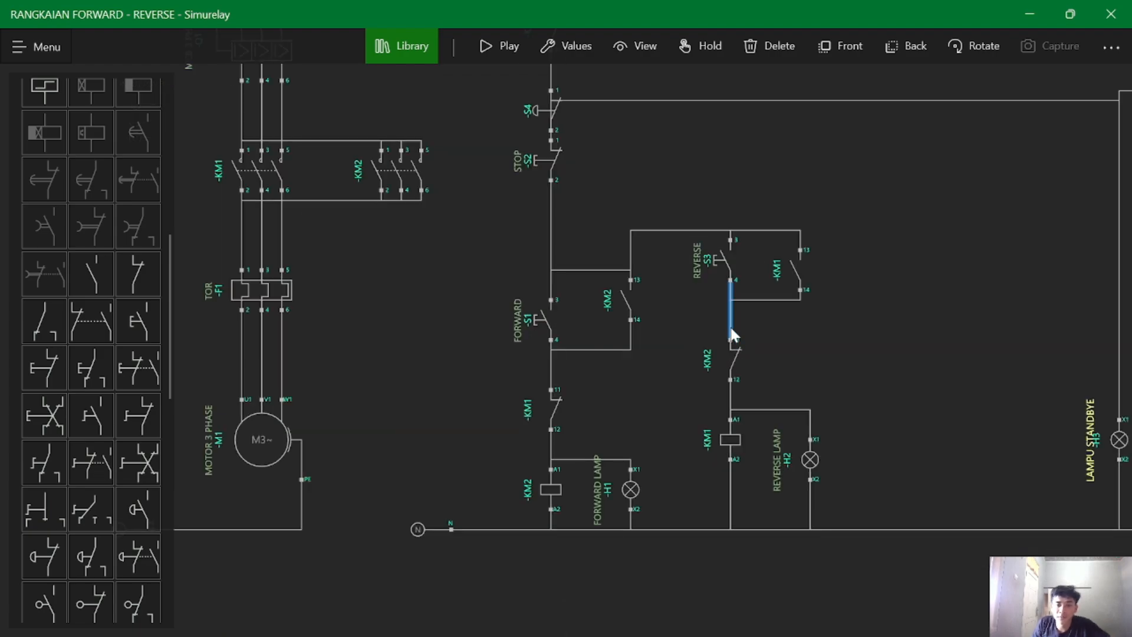
drag(730, 430, 730, 480)
drag(820, 450, 815, 480)
drag(743, 363, 741, 412)
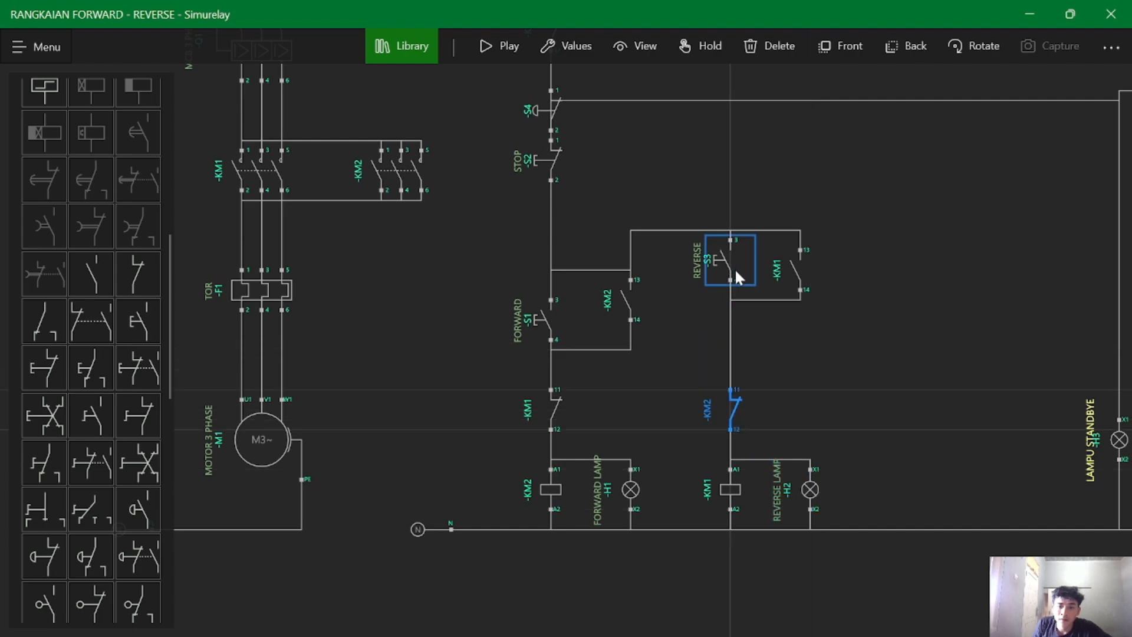
drag(734, 267, 724, 296)
drag(793, 270, 797, 319)
- Move STOP button S2, button S4 and contact K1 lower to space out the control line below breaker Q2
scroll(732, 227, down, 2)
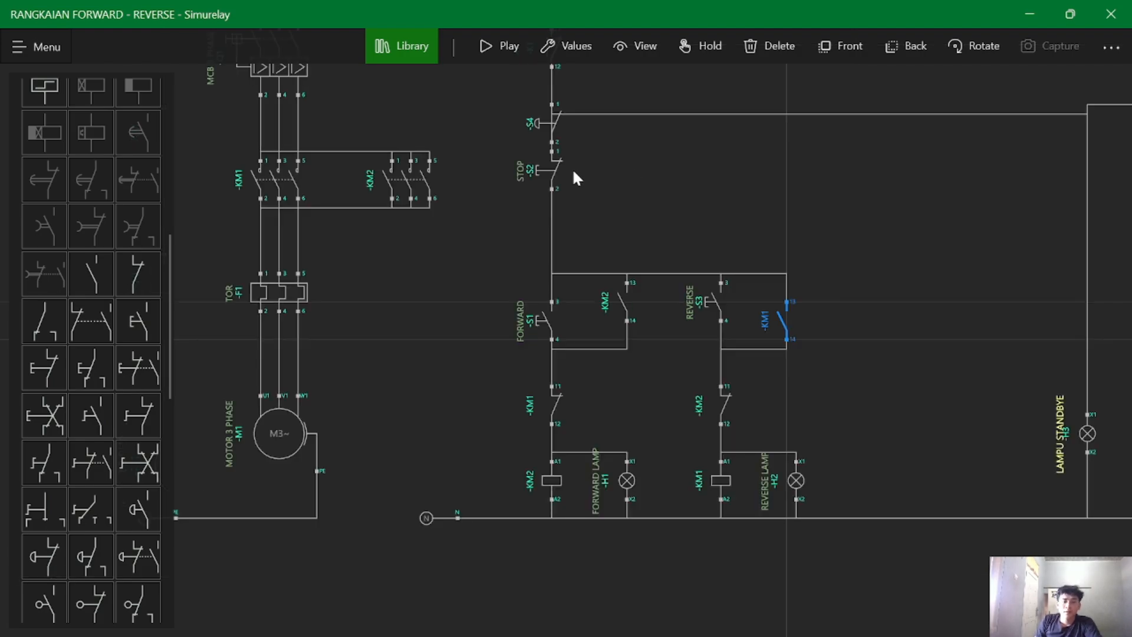
drag(551, 171, 551, 217)
drag(547, 127, 600, 444)
scroll(610, 155, up, 1)
drag(538, 276, 536, 308)
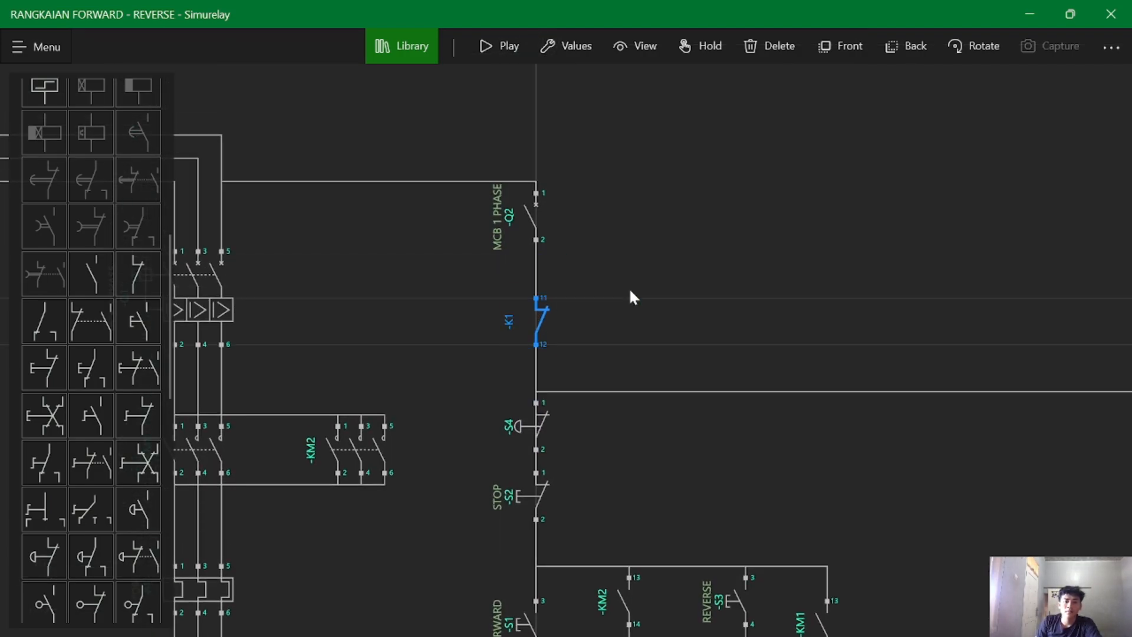
- Change the K1 contact's tag to -F so it becomes the normally closed contact of overload relay F1
scroll(616, 282, down, 1)
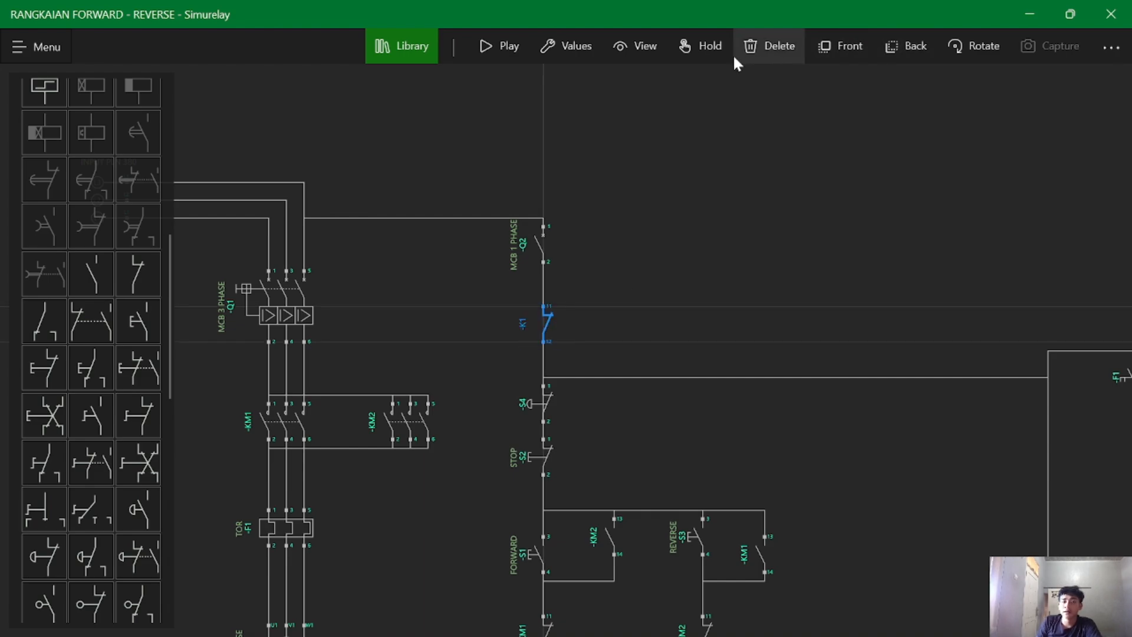
click(589, 43)
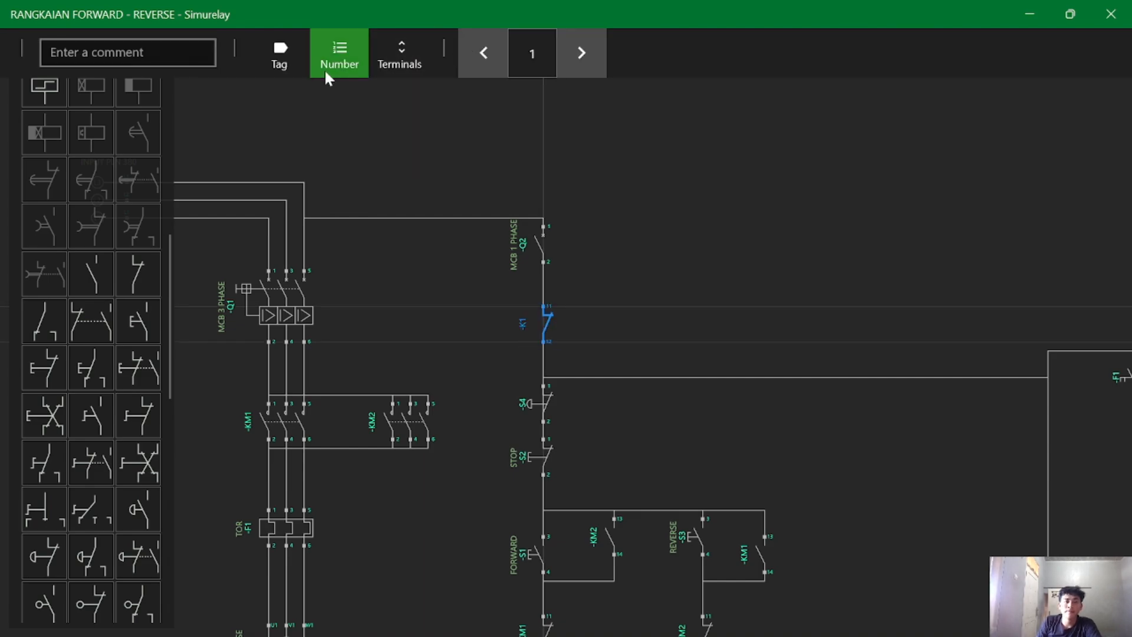
click(284, 54)
click(591, 54)
click(592, 54)
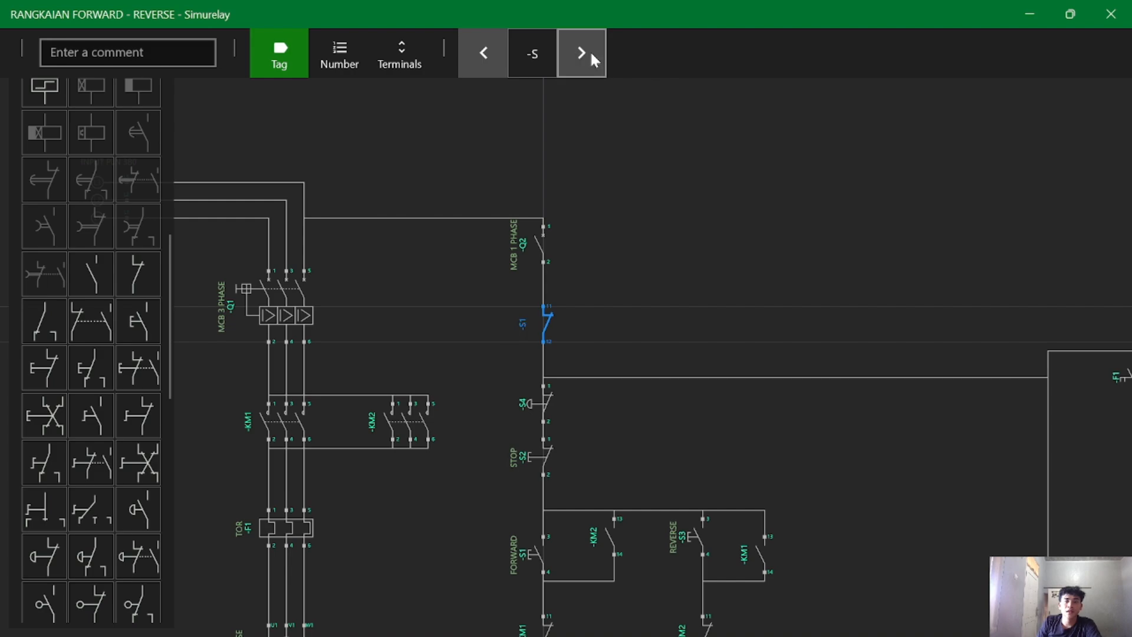
click(592, 54)
click(633, 116)
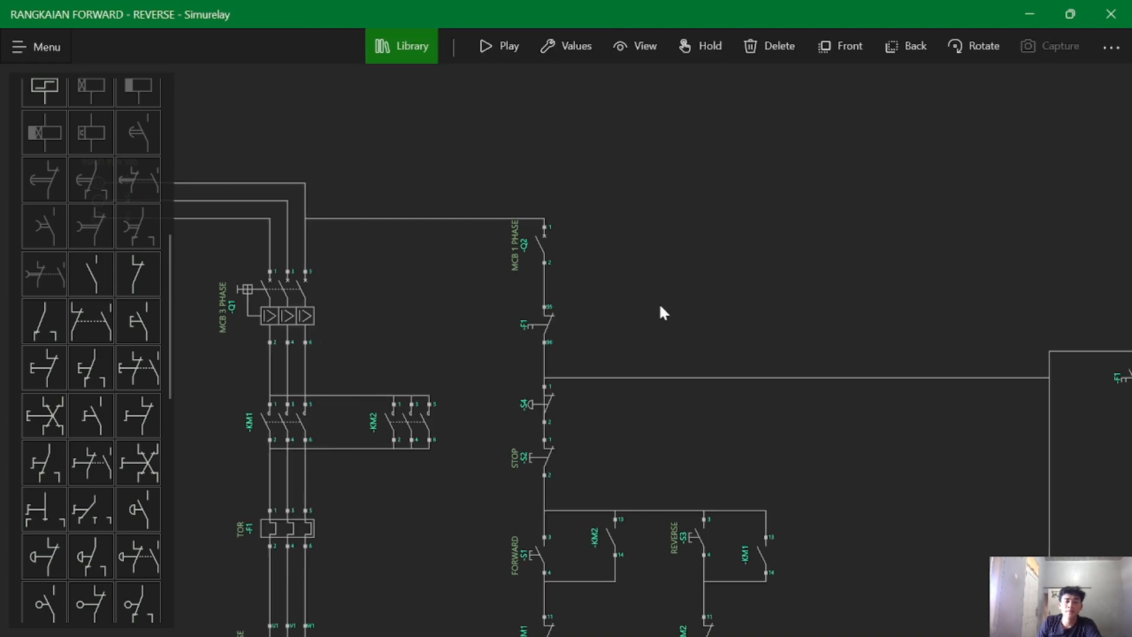
- Lower the trouble lamp's F1 contact, delete its wire to the standby lamp, and wire its terminal 97 to terminal 95 of the F1 contact below Q2
drag(659, 302, 466, 227)
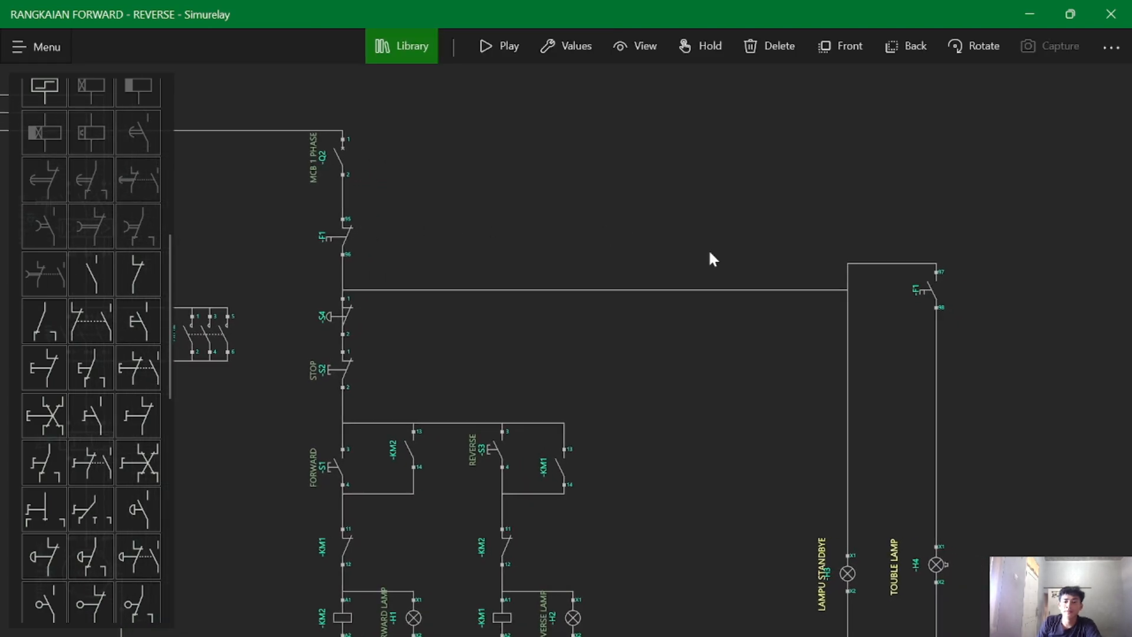
mouse_move(922, 294)
mouse_down()
mouse_move(933, 310)
mouse_move(923, 303)
mouse_up()
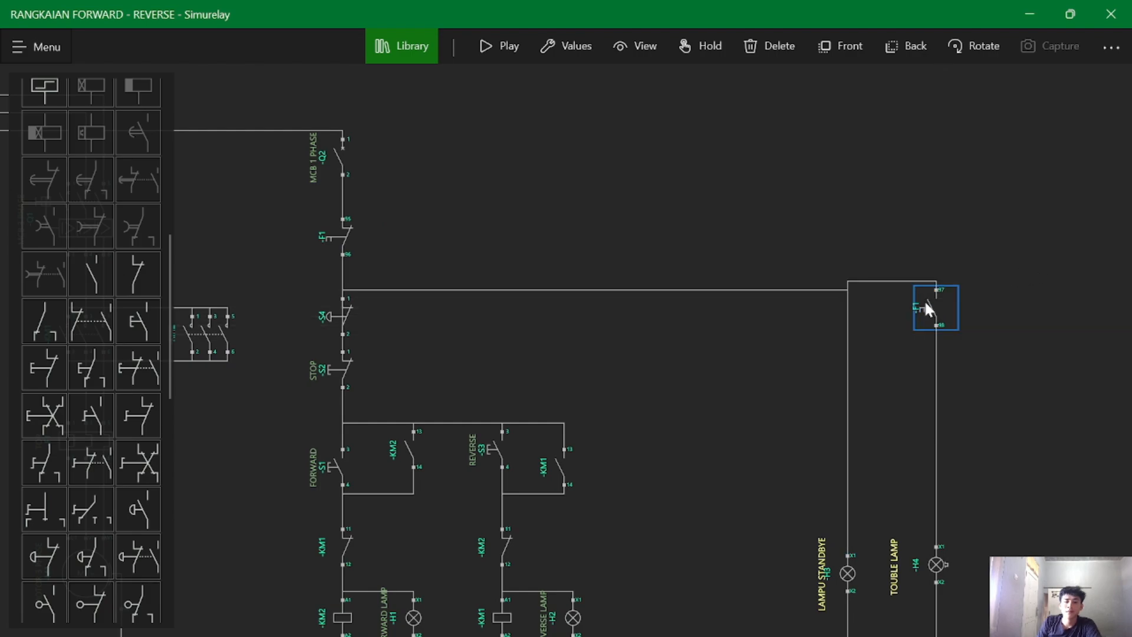
click(876, 281)
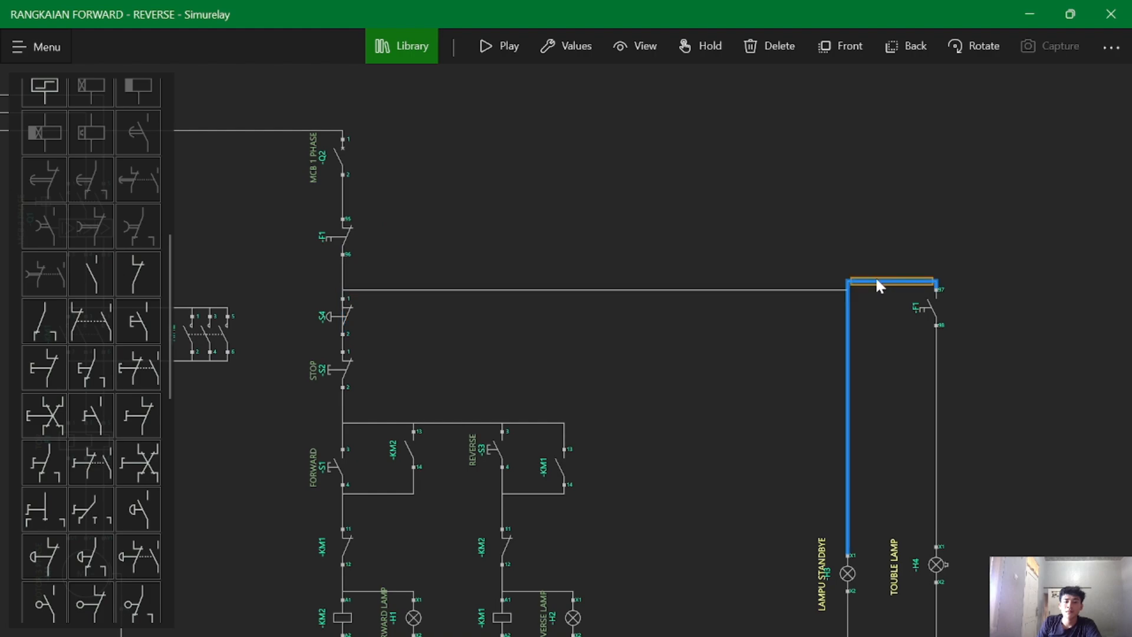
click(757, 46)
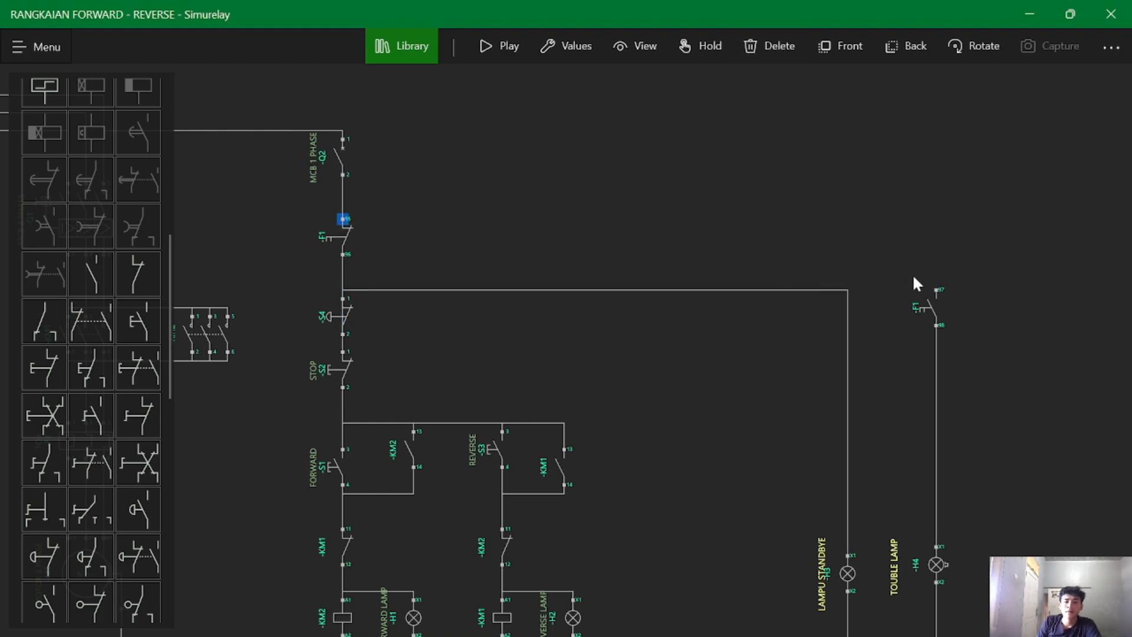
click(937, 288)
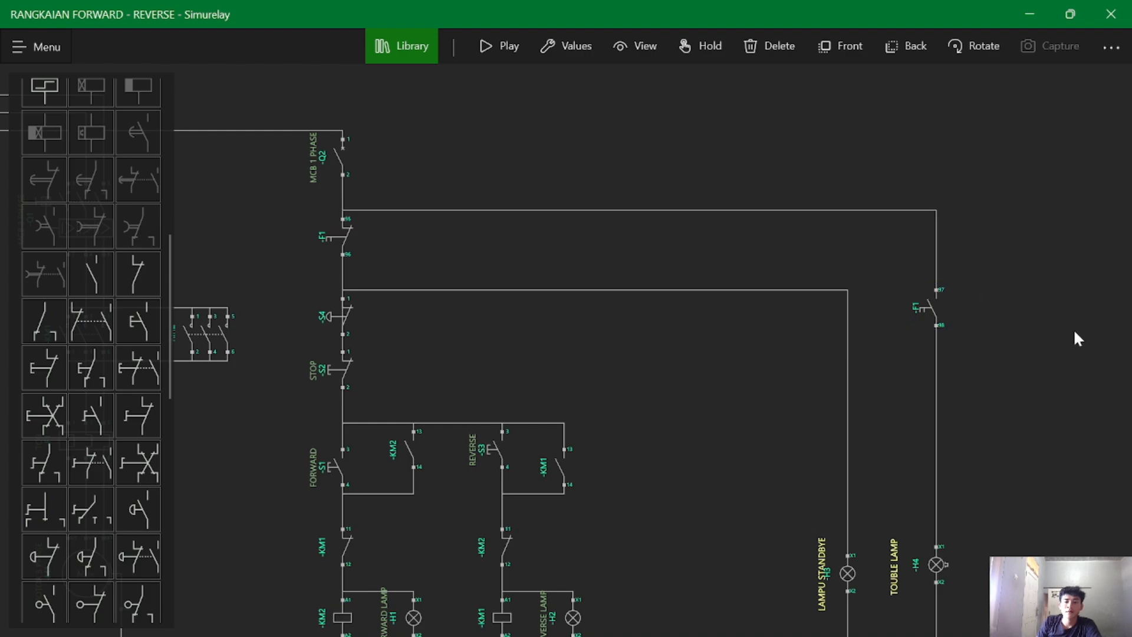
- Start the simulation, close breakers Q1 and Q2, and run the motor in reverse with button S3
drag(957, 321, 822, 299)
scroll(822, 298, down, 2)
drag(1030, 325, 1131, 288)
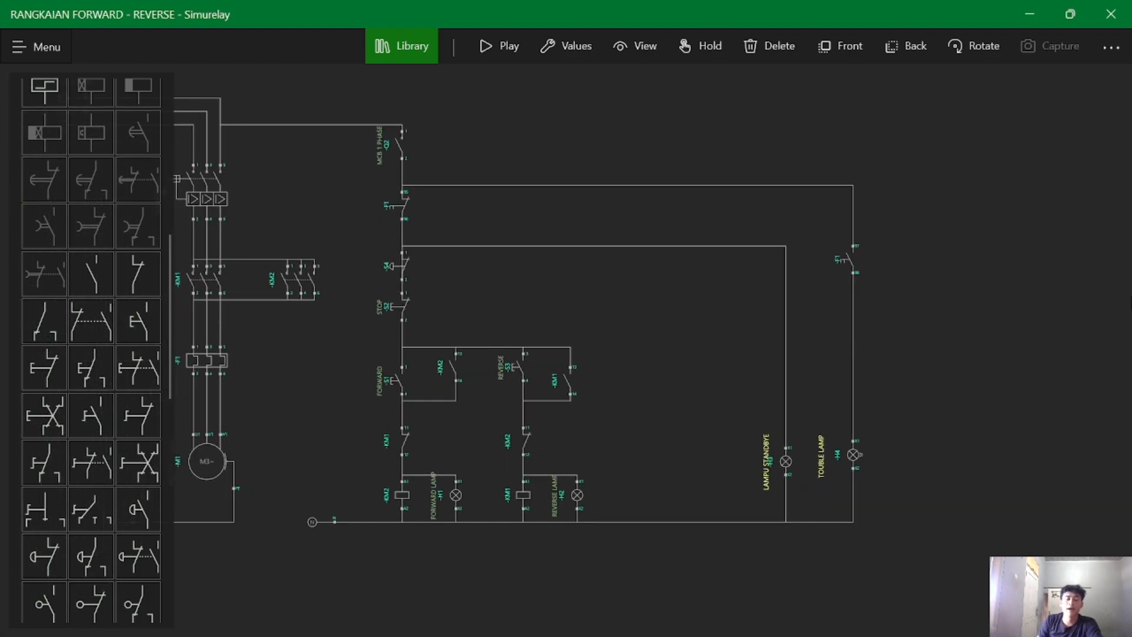
click(481, 45)
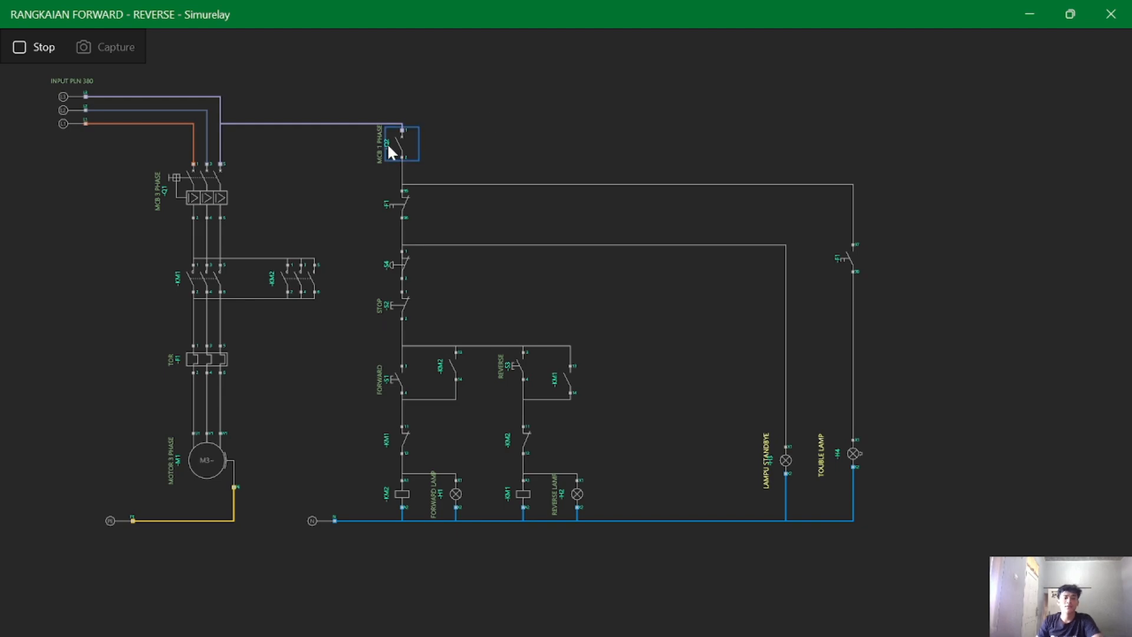
click(204, 190)
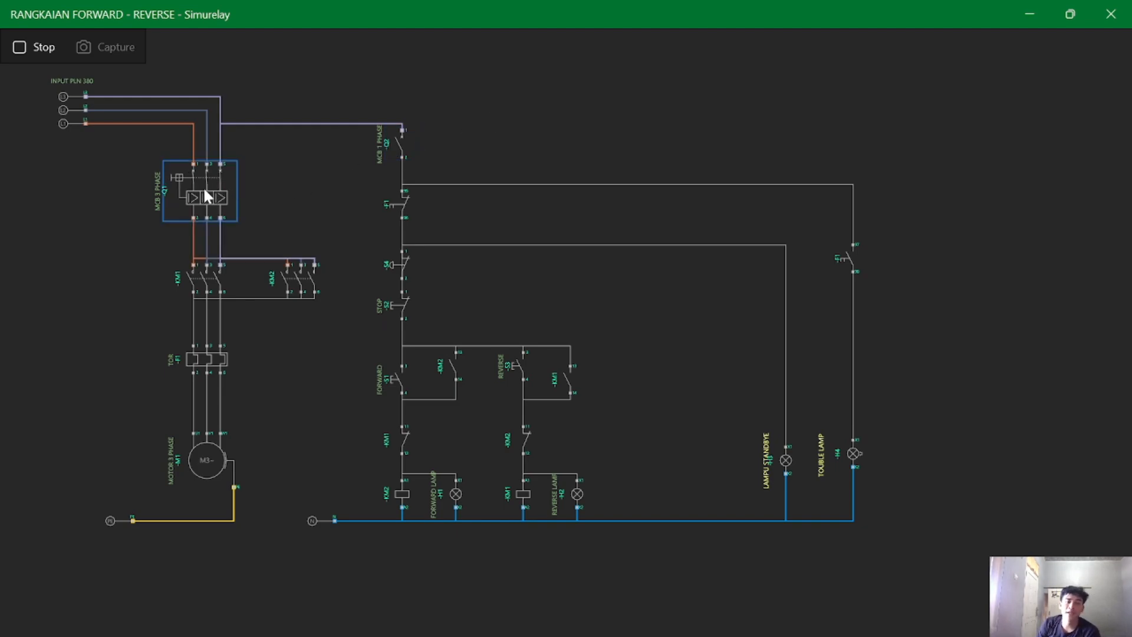
click(398, 144)
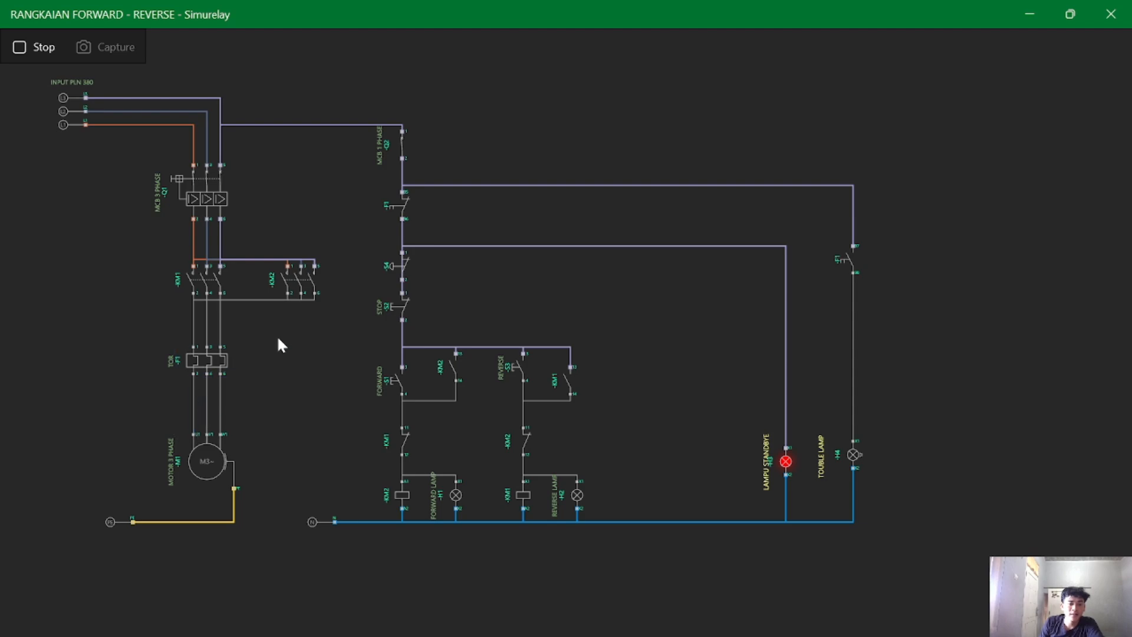
click(514, 370)
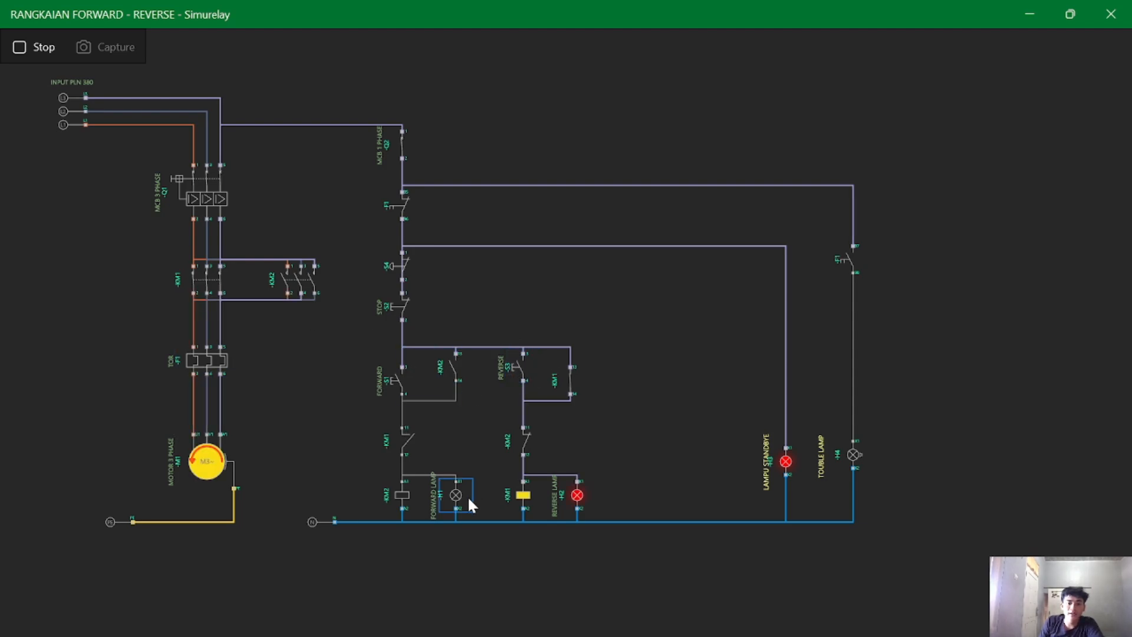
- Inspect the energized reverse circuit and trip overload relay F1 while the motor is running
scroll(582, 489, up, 3)
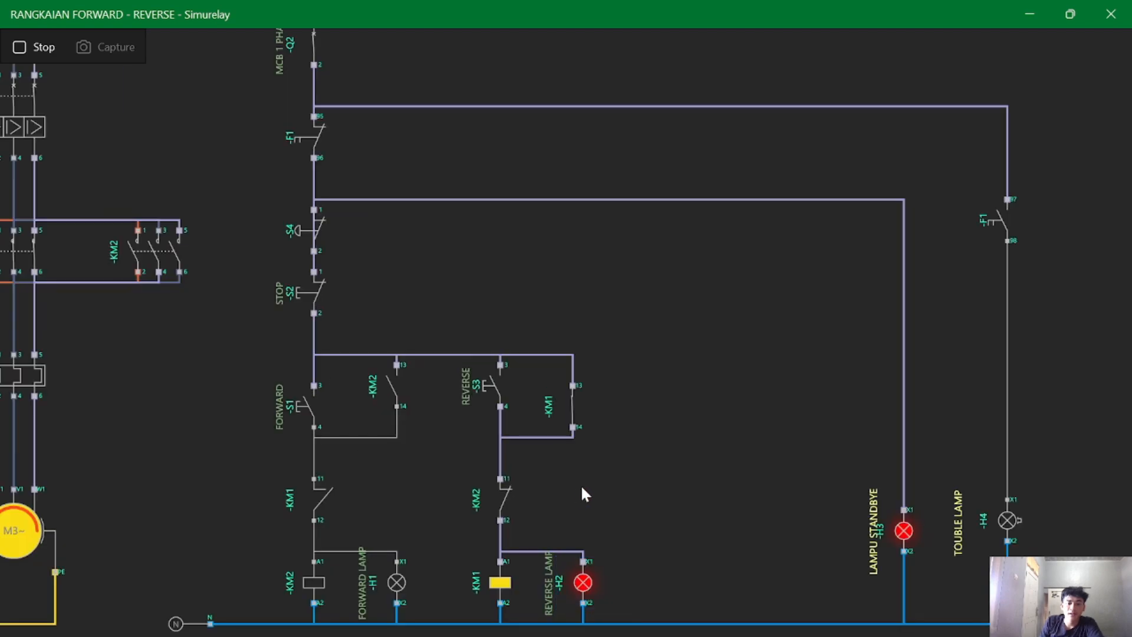
drag(582, 487, 833, 343)
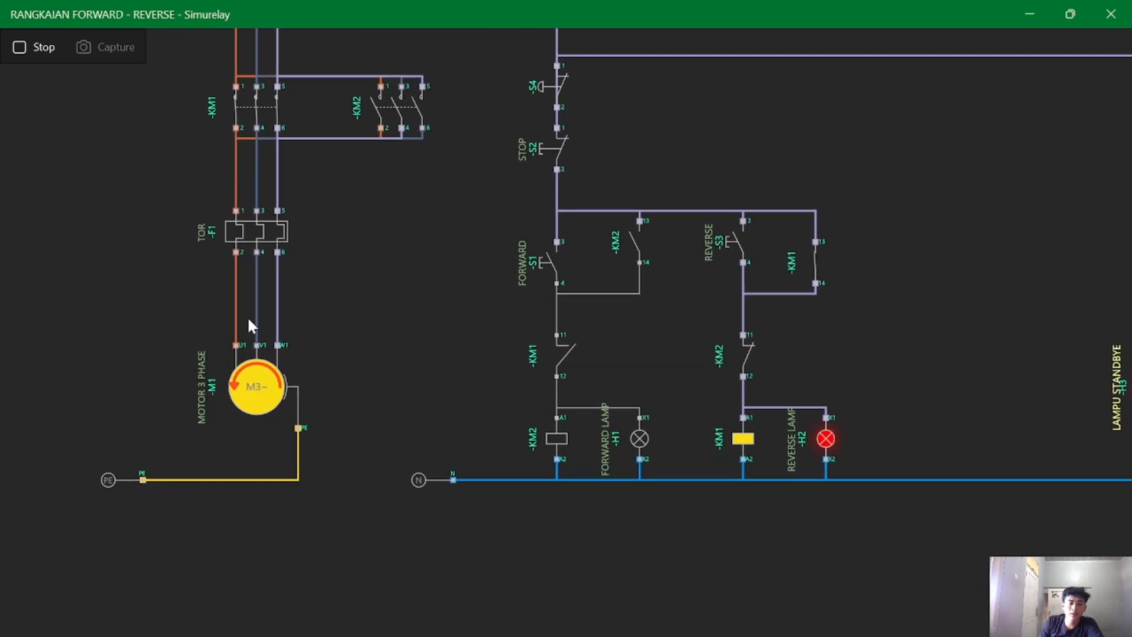
drag(911, 470, 786, 474)
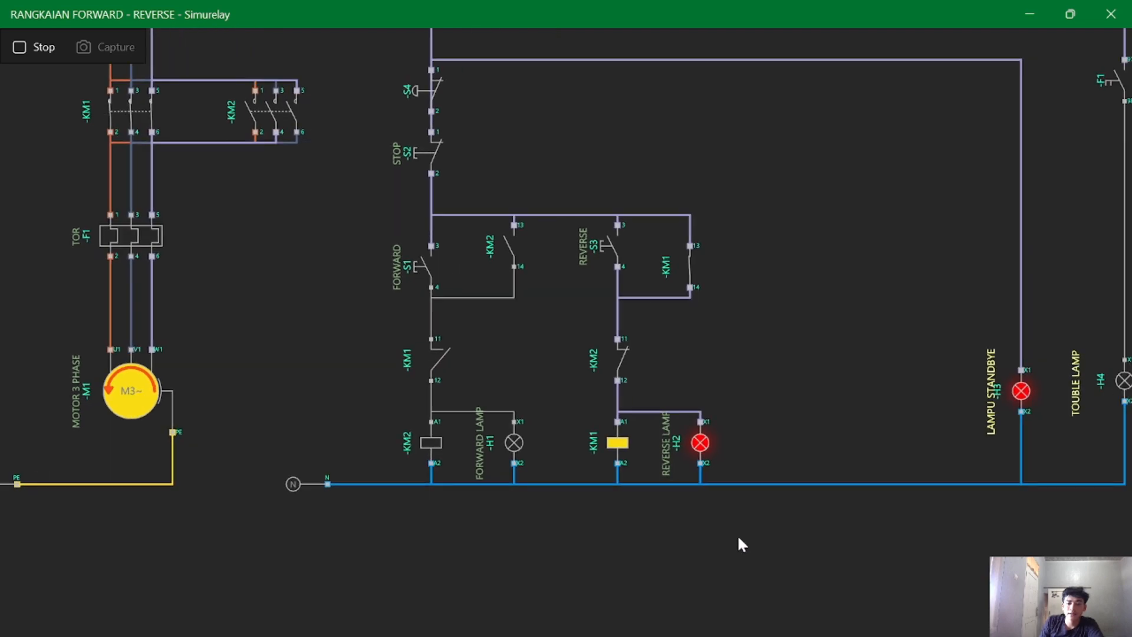
drag(737, 534, 678, 546)
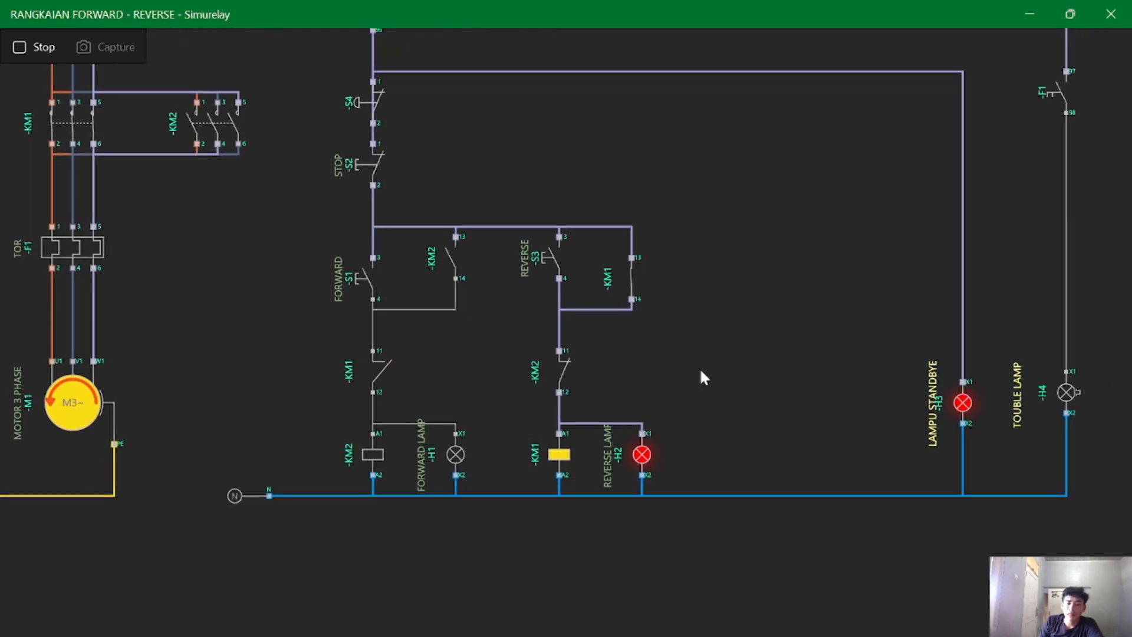
drag(705, 338, 681, 469)
scroll(619, 412, down, 3)
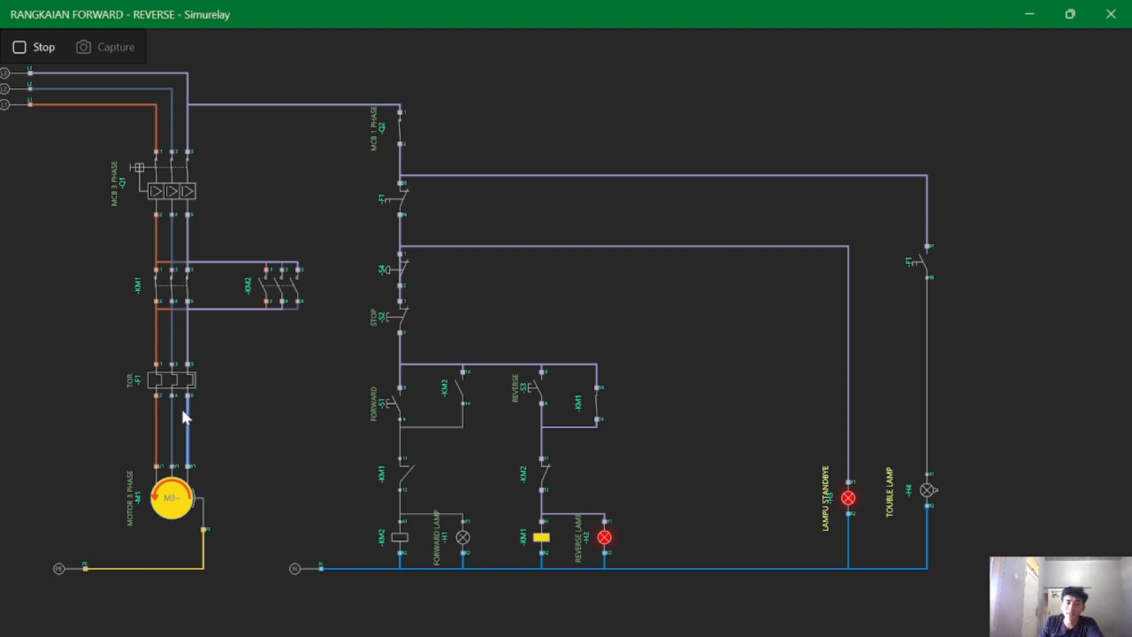
click(170, 389)
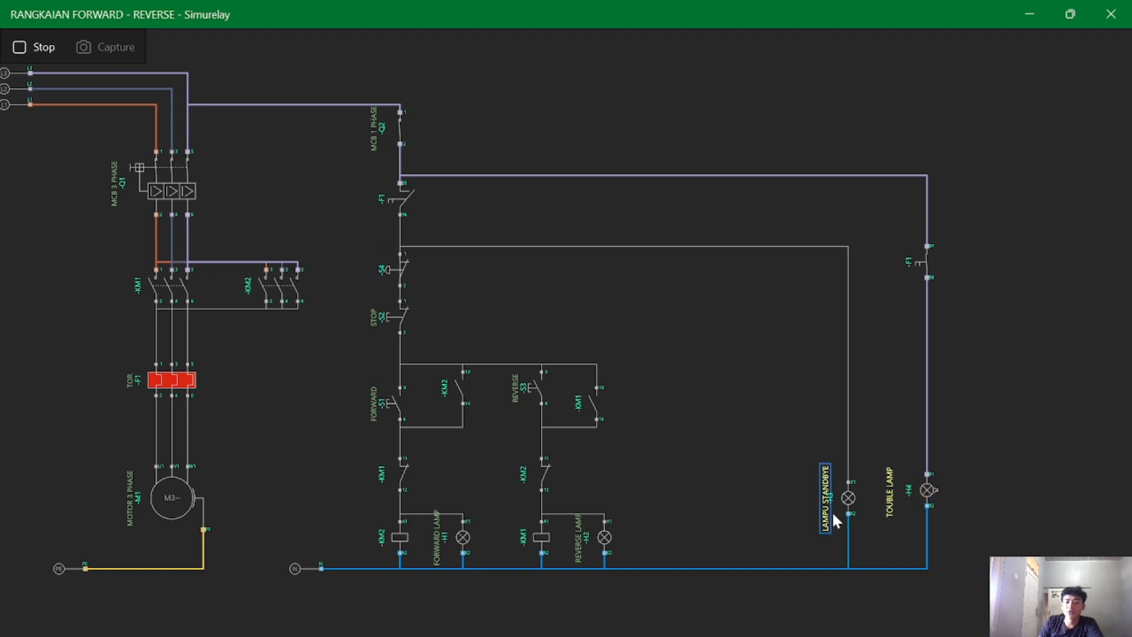
- Examine trouble lamp H4, standby lamp H3 and both F1 contacts with the overload relay tripped
drag(977, 543, 790, 481)
scroll(753, 490, up, 2)
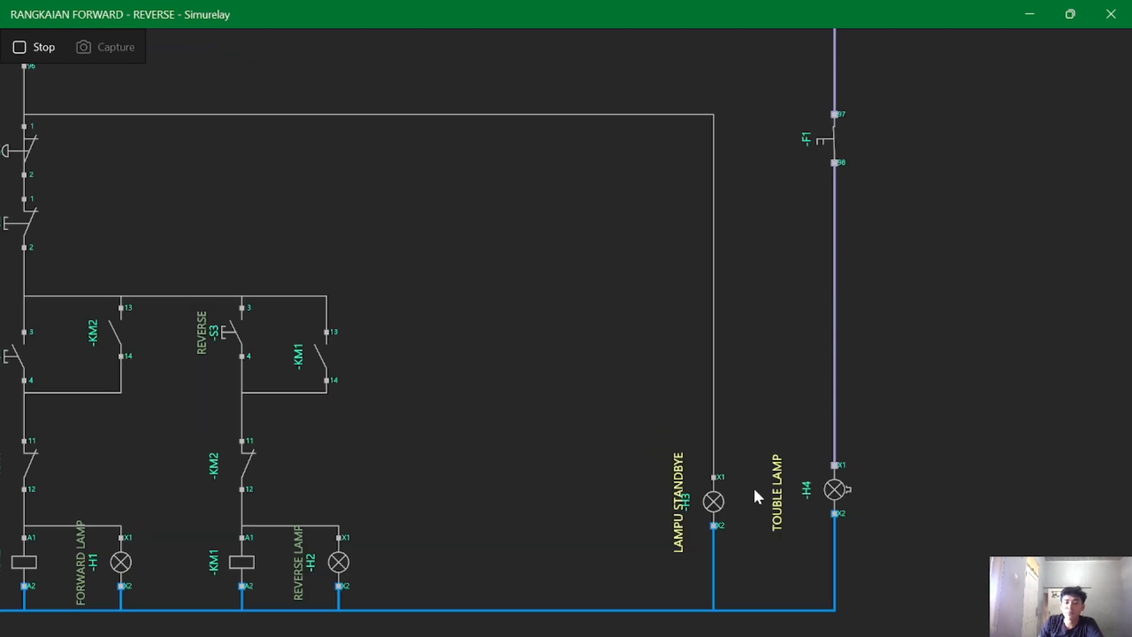
scroll(878, 517, up, 1)
scroll(784, 450, down, 4)
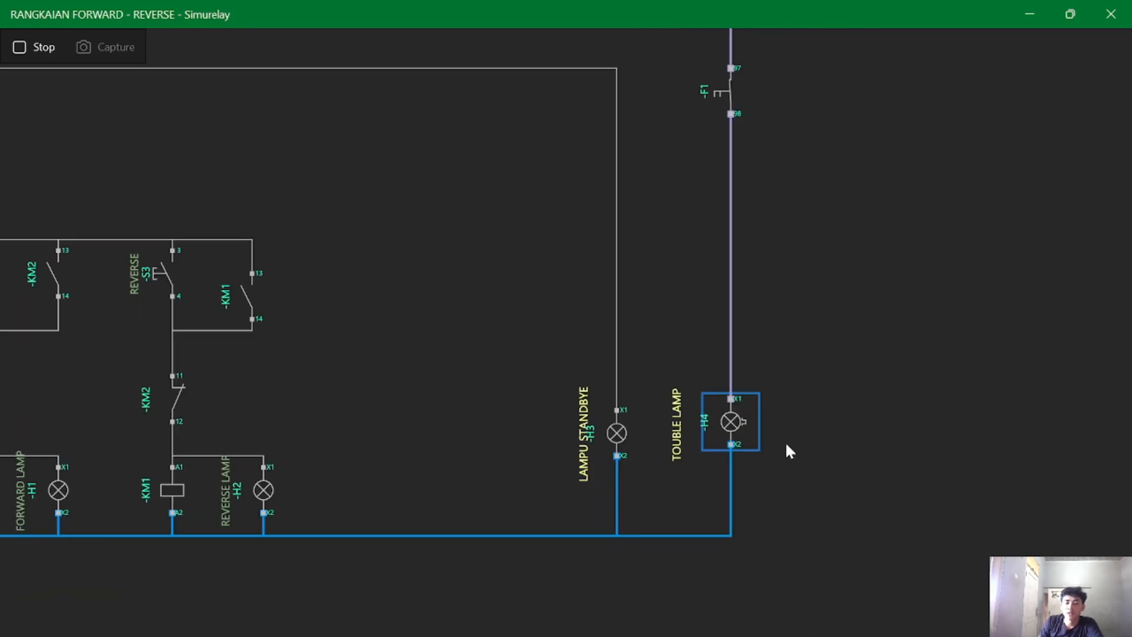
drag(771, 480, 792, 520)
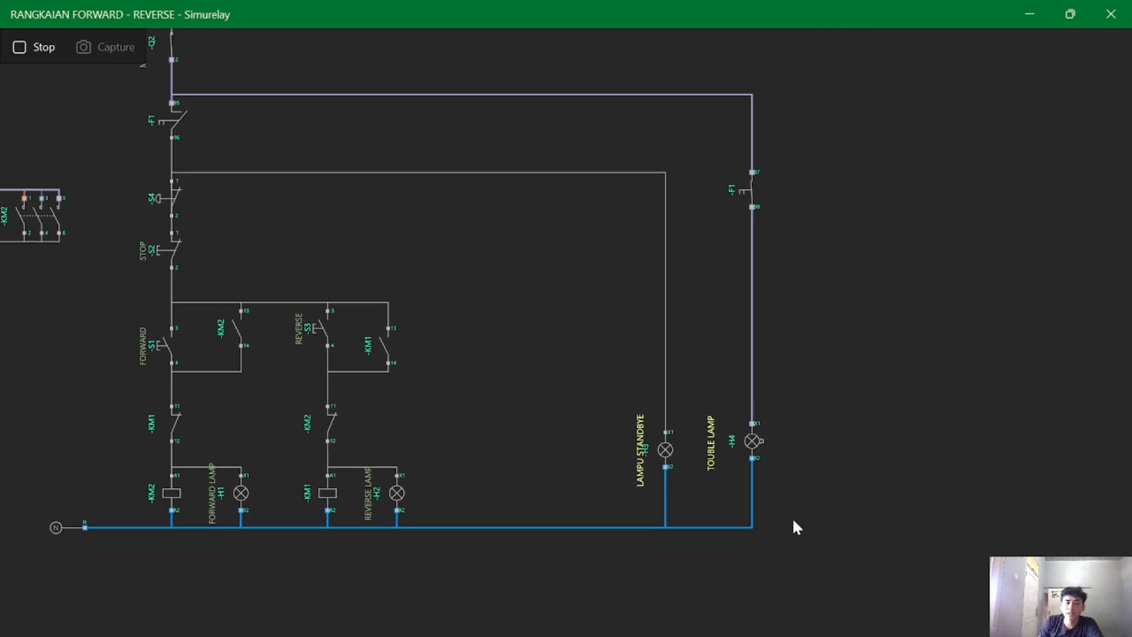
scroll(795, 518, up, 2)
drag(946, 552, 859, 540)
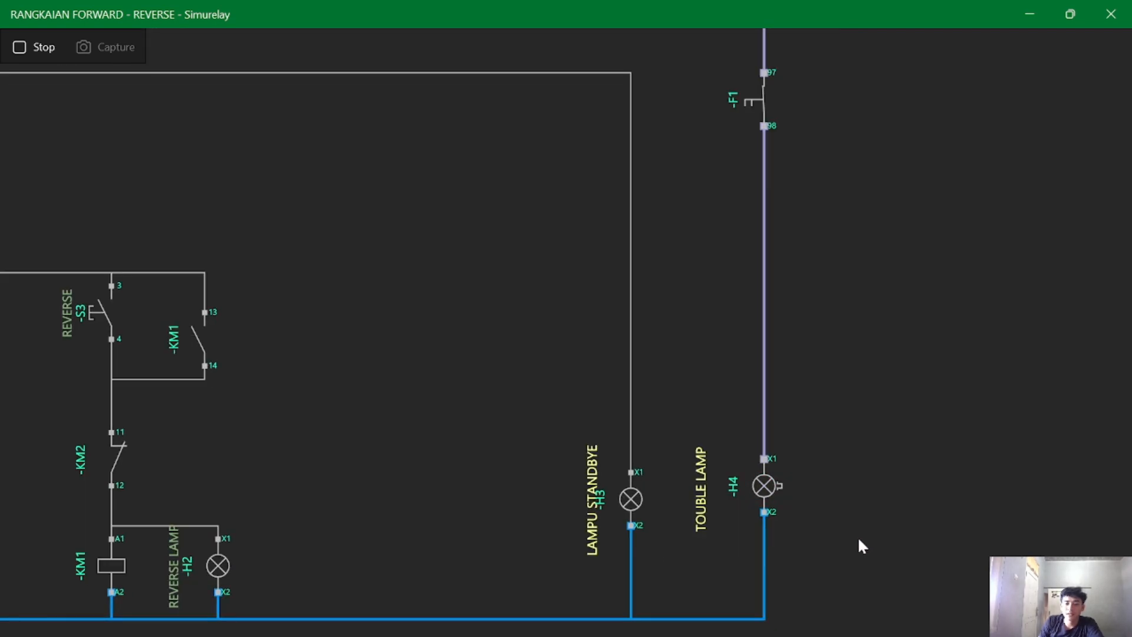
scroll(858, 540, down, 2)
drag(769, 537, 881, 564)
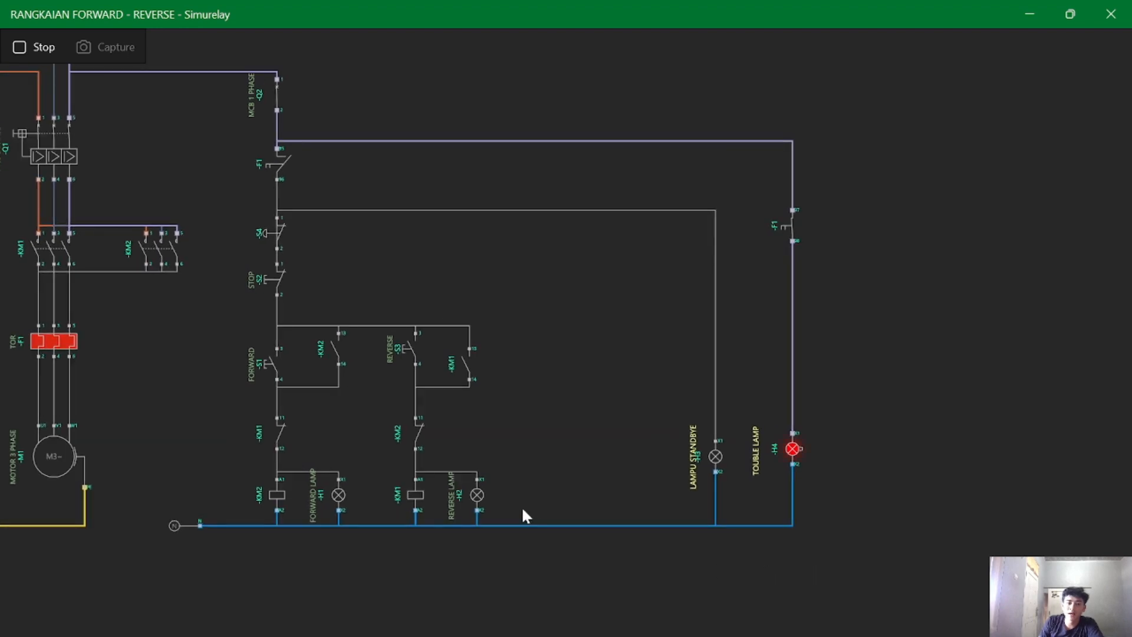
drag(492, 404, 537, 402)
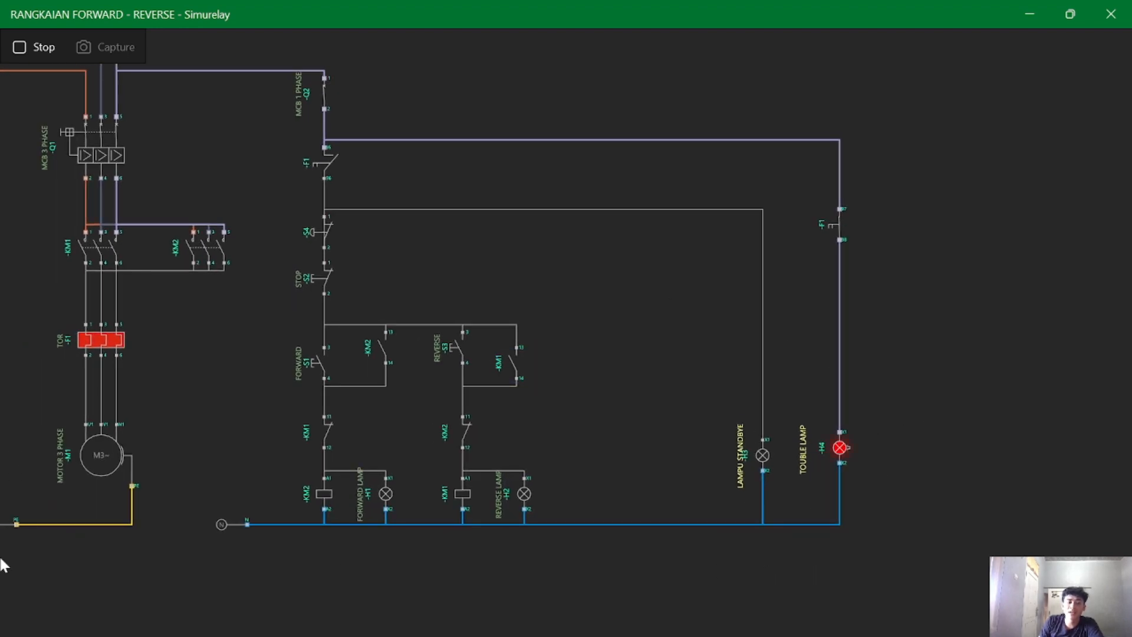
drag(140, 515, 234, 521)
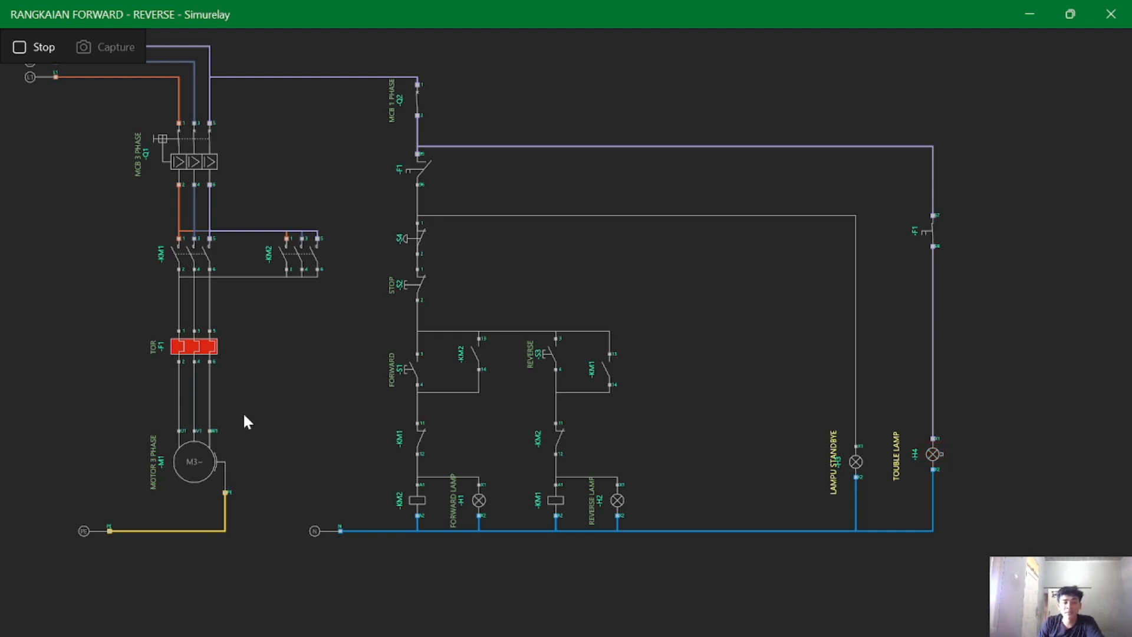
- Reset overload relay F1 and check the states of standby lamp H3 and trouble lamp H4
click(183, 345)
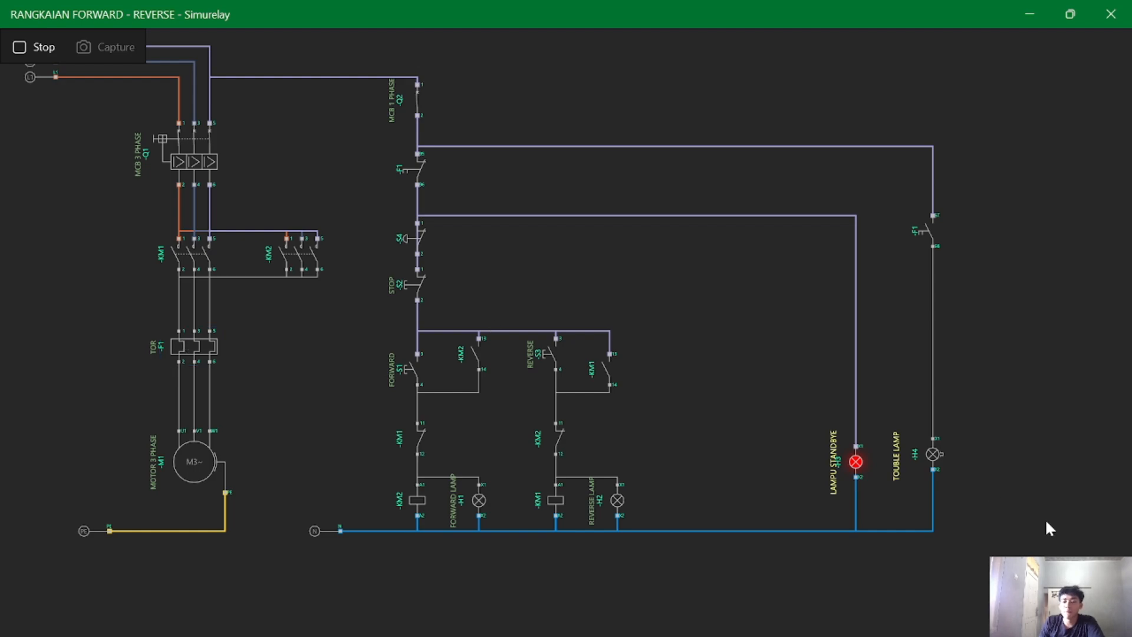
scroll(893, 519, up, 3)
drag(970, 589, 719, 316)
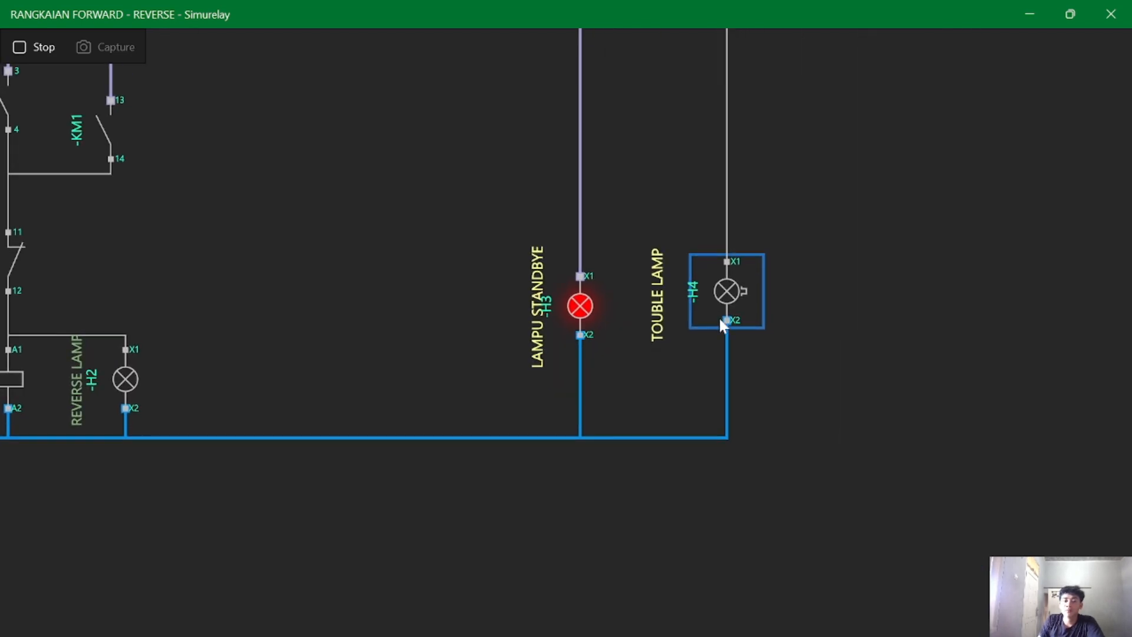
scroll(703, 291, down, 2)
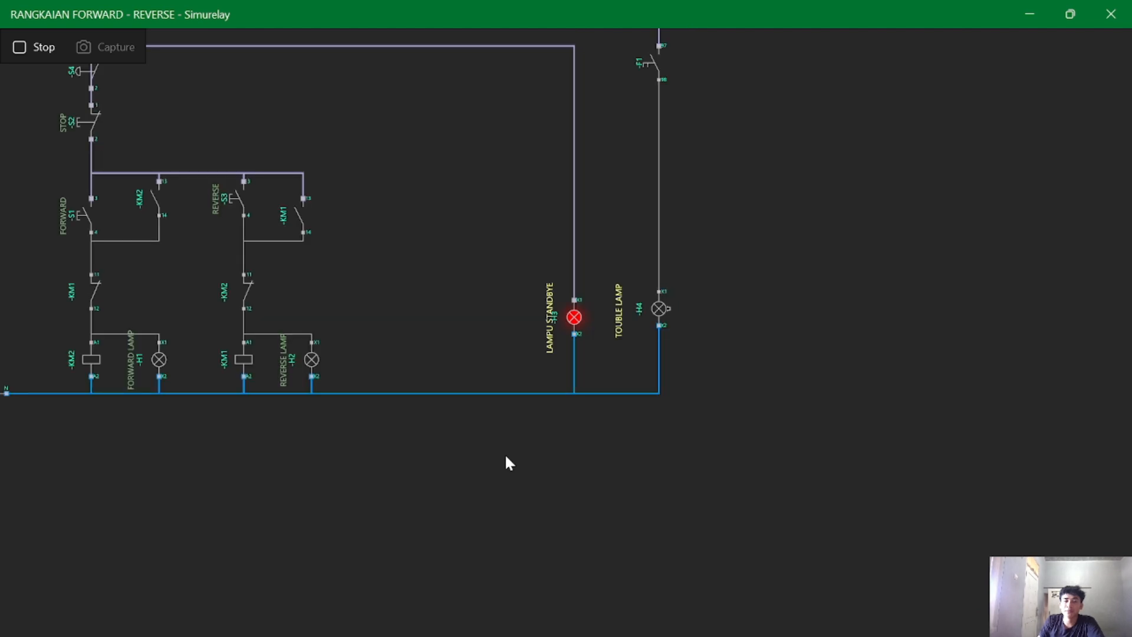
drag(504, 455, 635, 511)
scroll(672, 442, down, 1)
drag(711, 412, 806, 446)
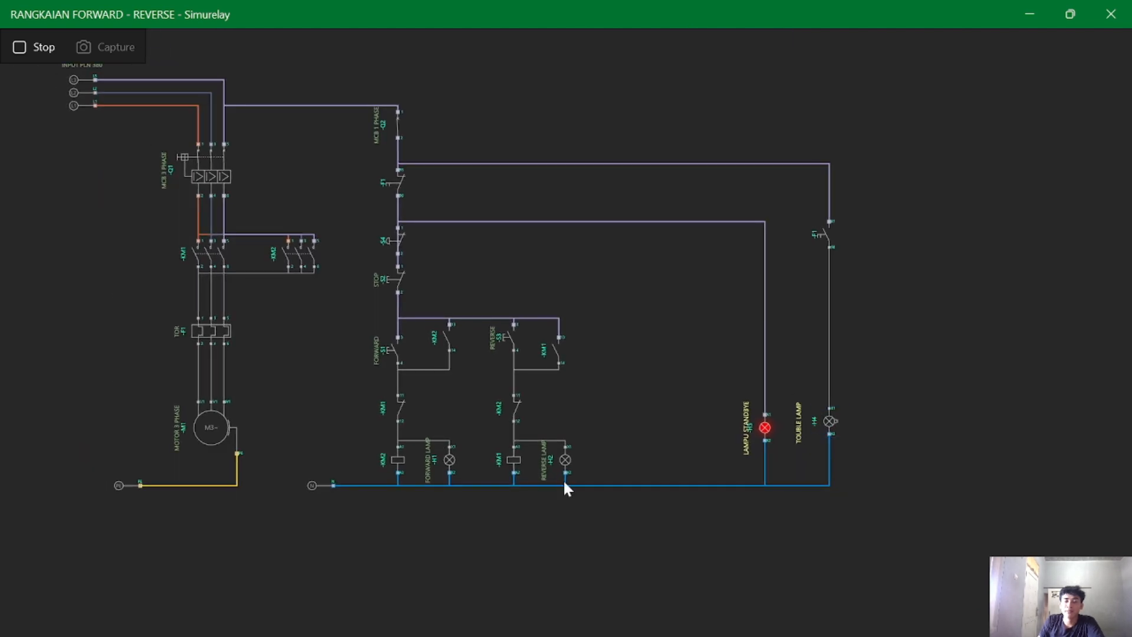
- Run the motor forward with button S1, and end the simulation
drag(272, 536, 355, 555)
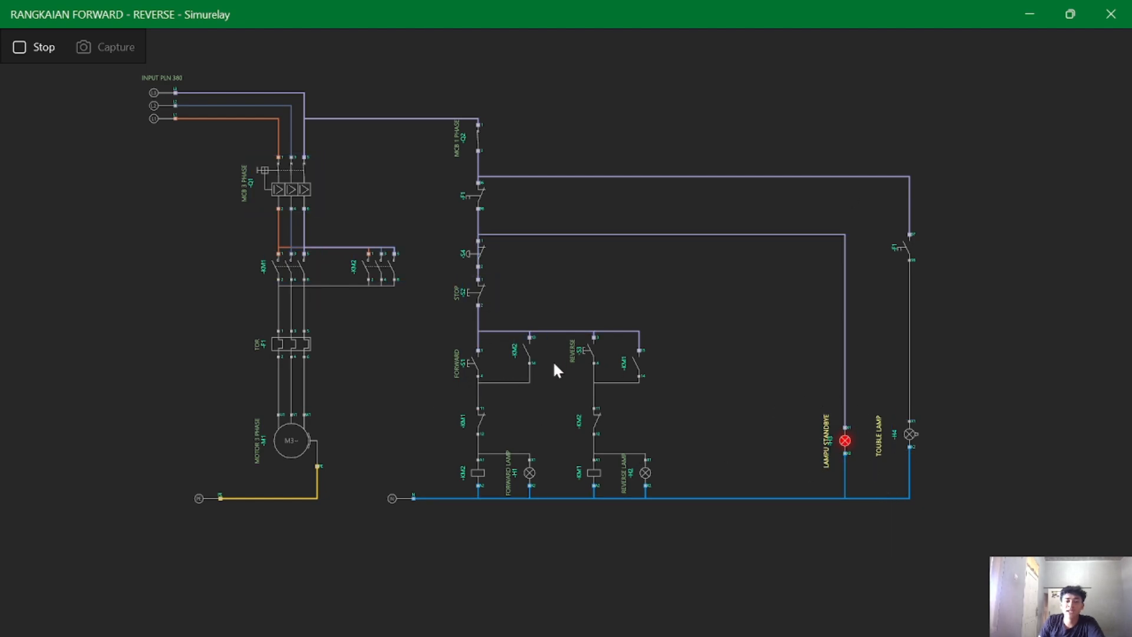
click(483, 354)
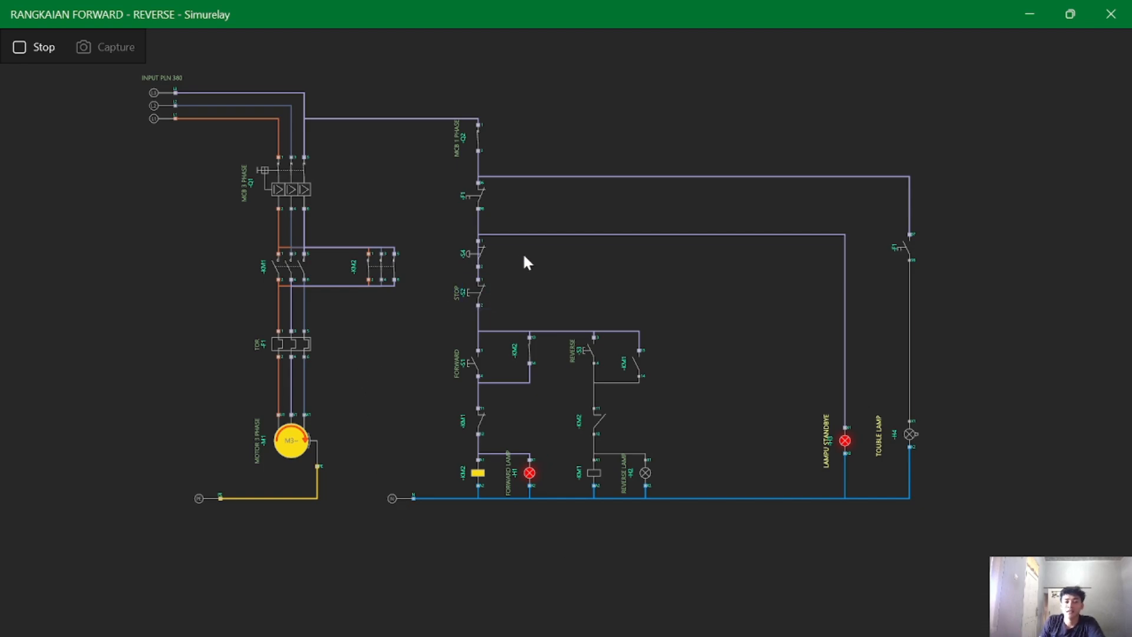
click(35, 46)
- Delete the wire feeding standby lamp H3 and shift button S4 slightly higher above STOP button S2
scroll(768, 255, down, 2)
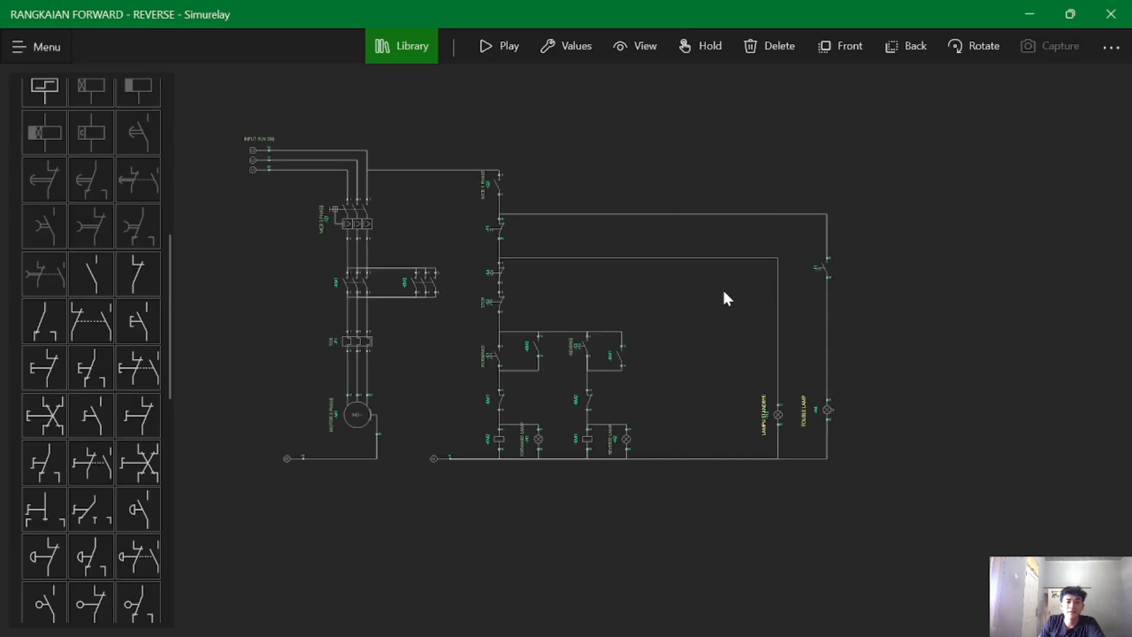
scroll(722, 288, up, 5)
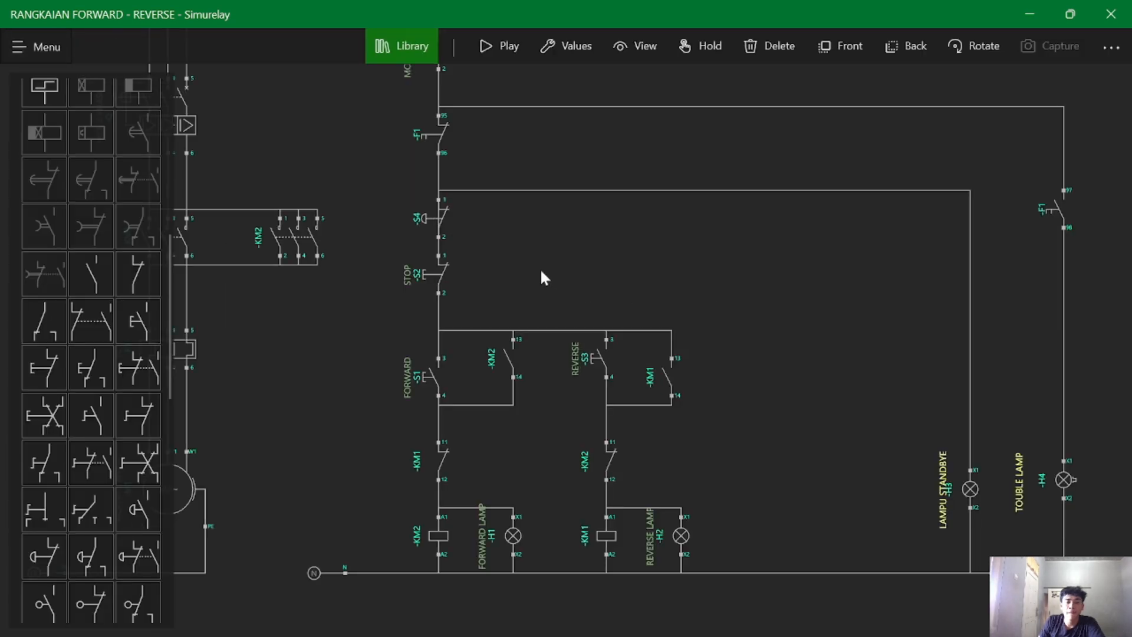
click(535, 189)
click(775, 46)
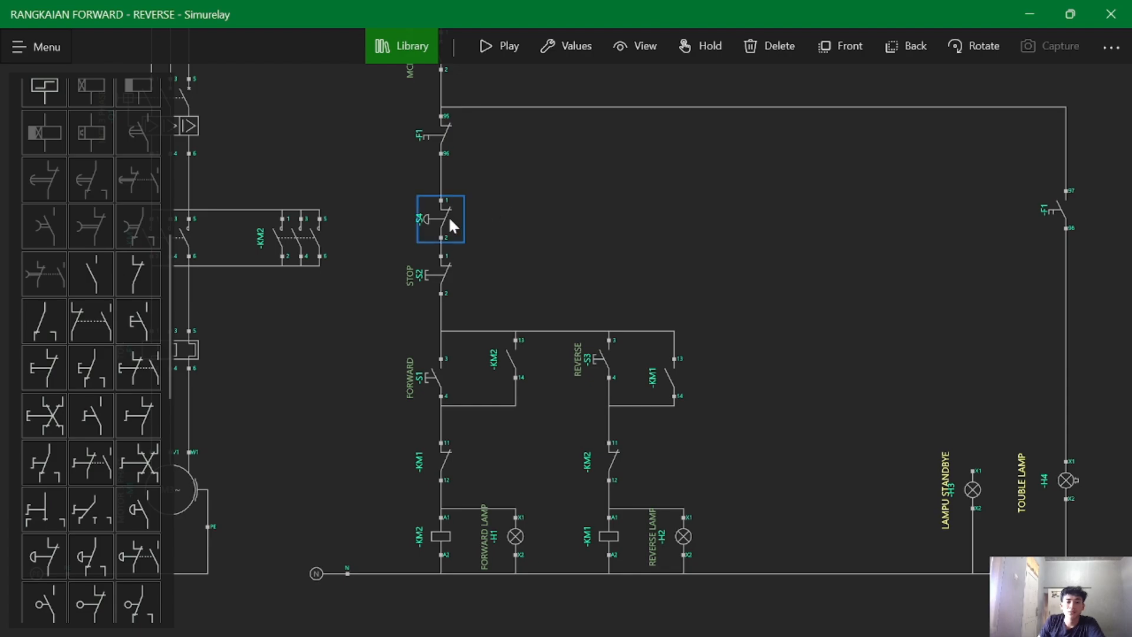
drag(449, 219, 443, 207)
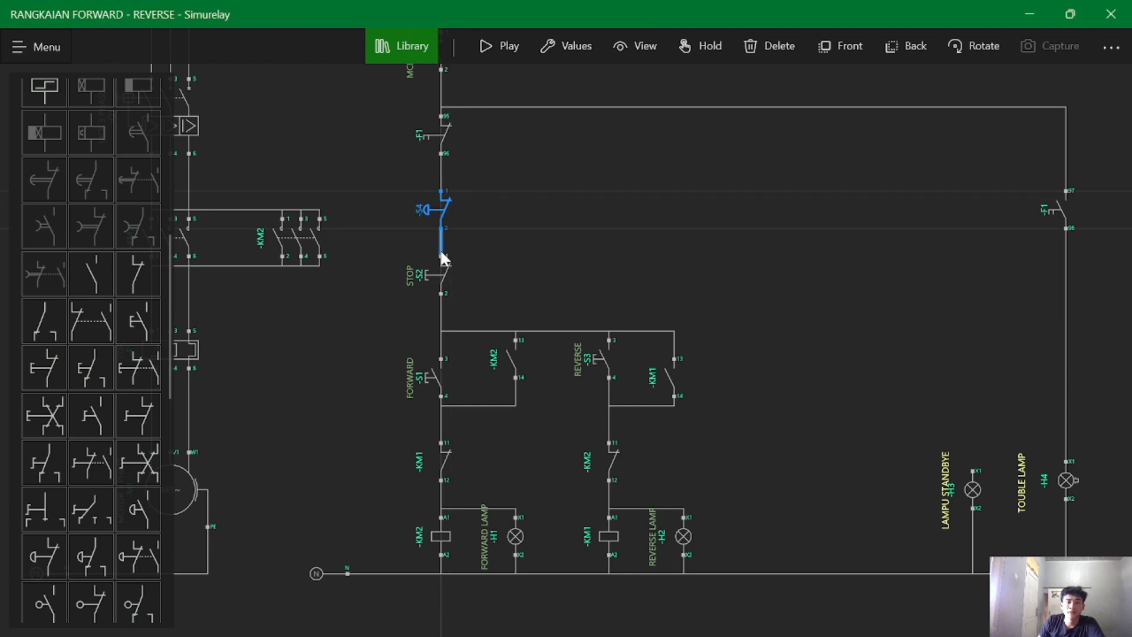
drag(443, 257, 442, 257)
- Wire terminal X1 of standby lamp H3 to terminal 2 of button S4, routing the horizontal run between S4 and STOP button S2
click(974, 471)
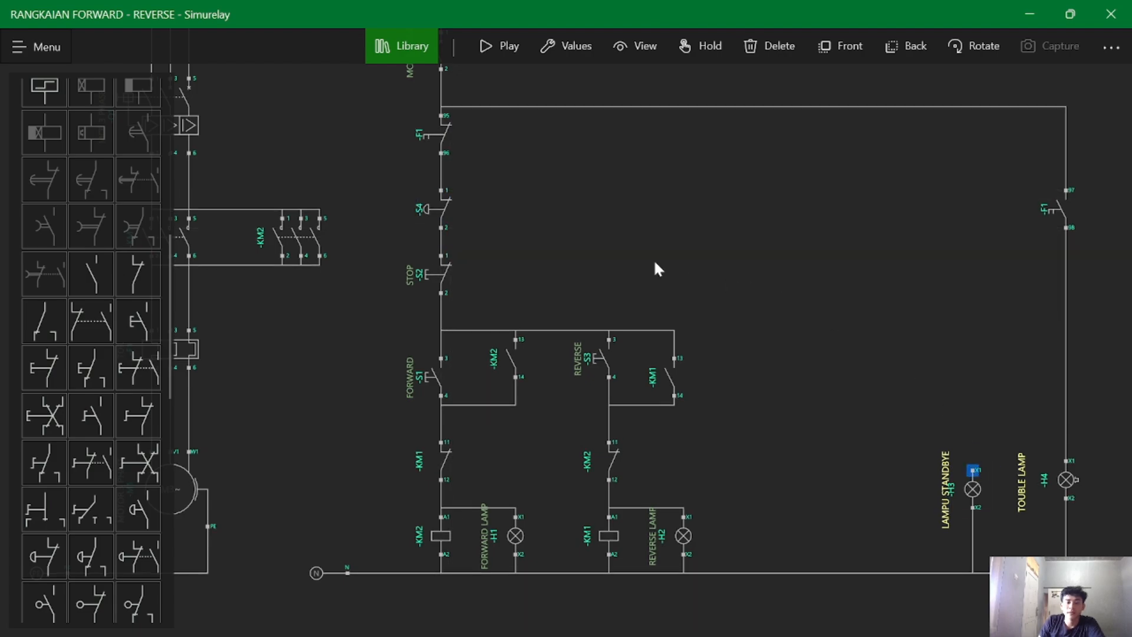
click(443, 225)
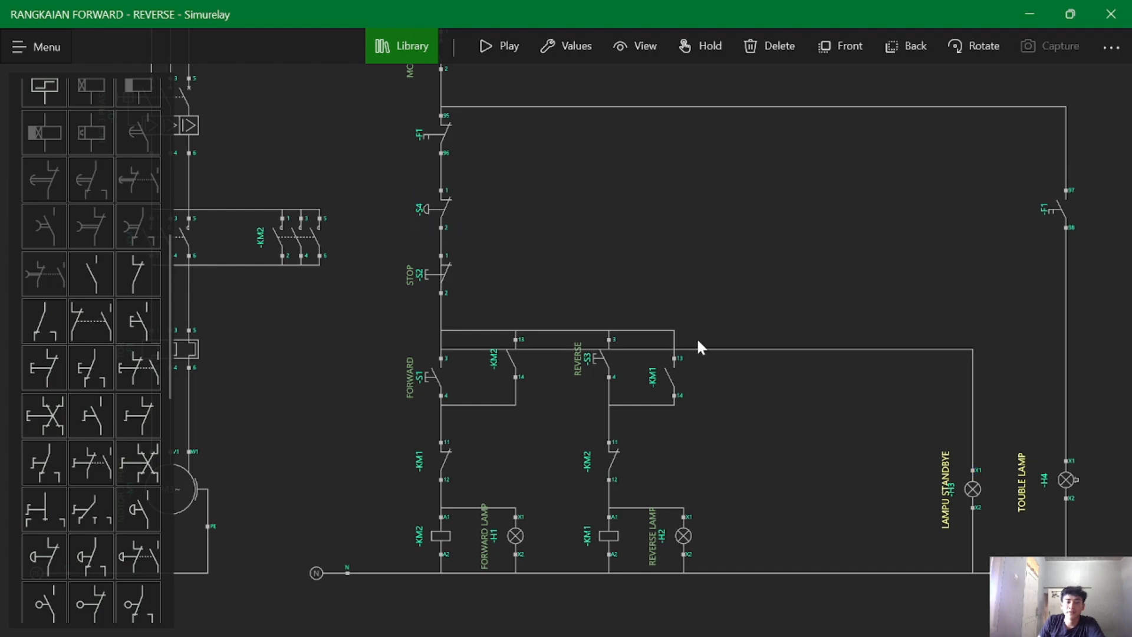
drag(700, 347, 710, 226)
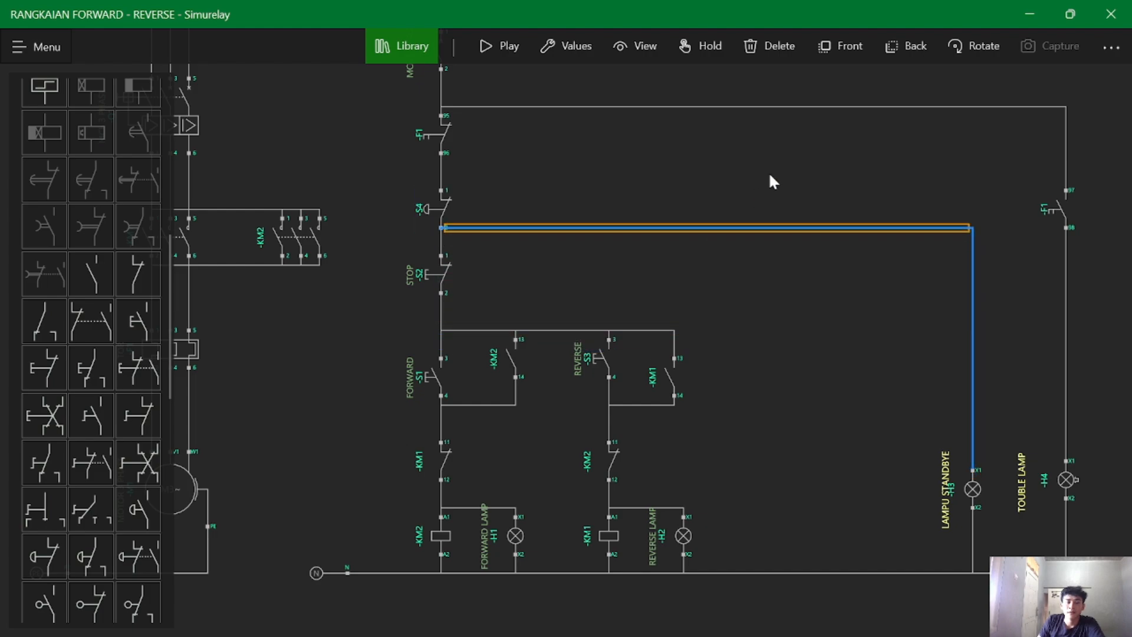
- Simulate the rewired circuit: close Q1 and Q2, start the motor forward with S1, and actuate button S4 to cut the control supply
scroll(613, 221, down, 2)
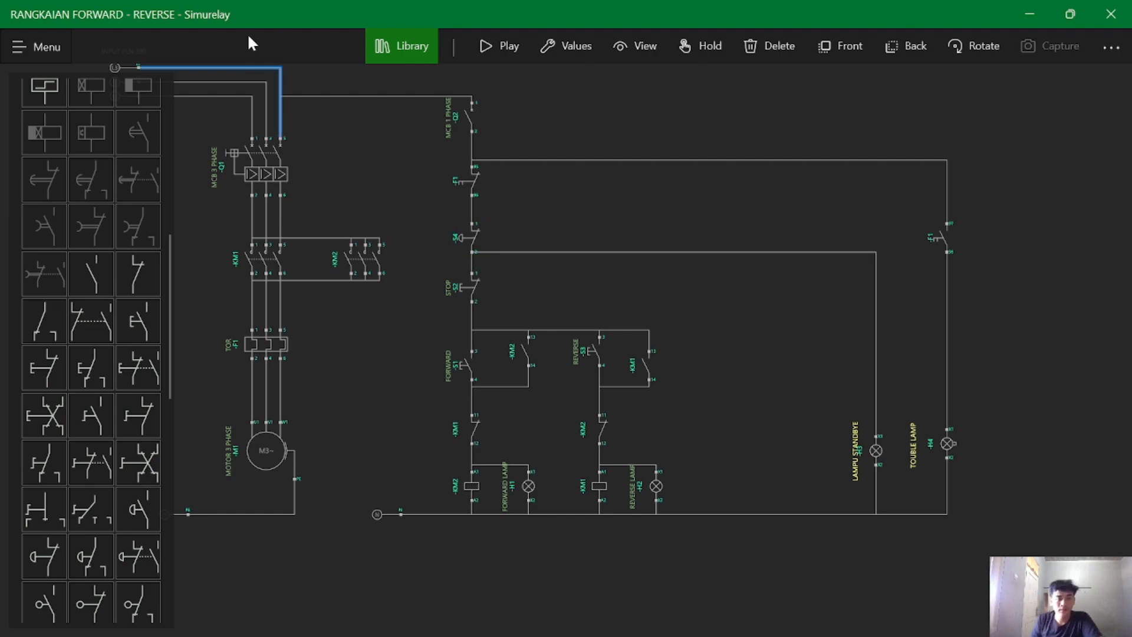
click(499, 49)
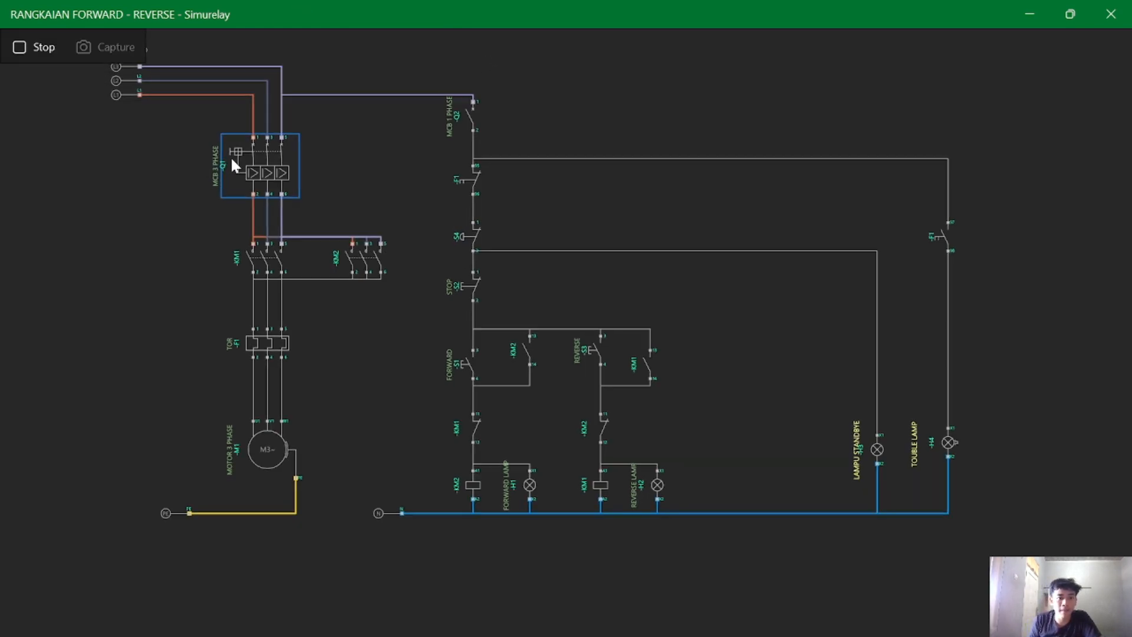
click(467, 126)
click(459, 370)
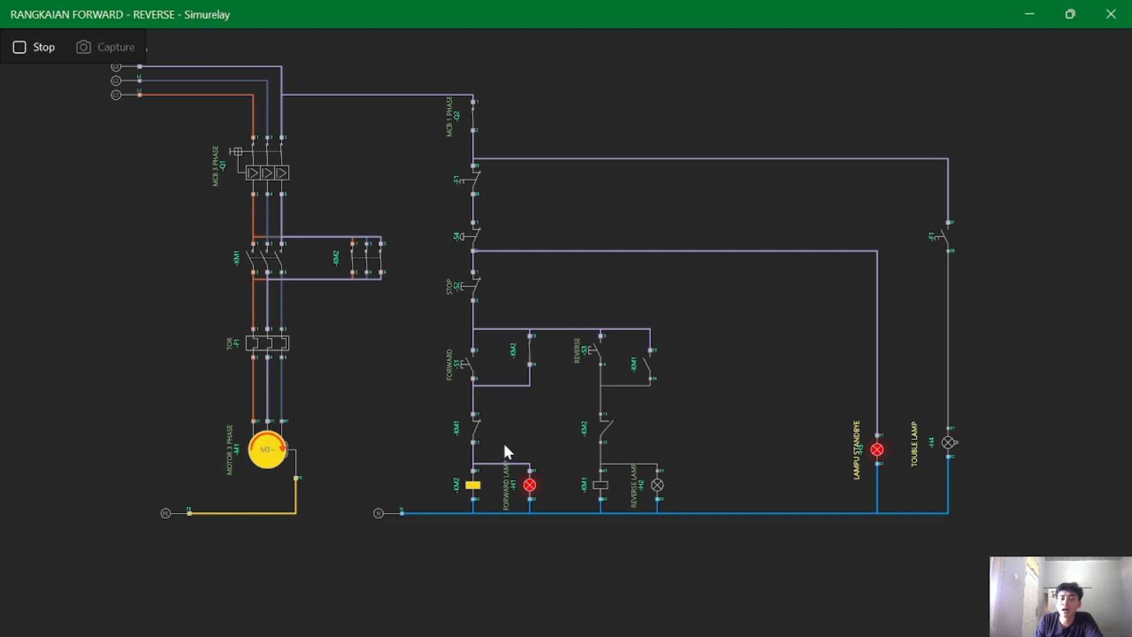
click(457, 233)
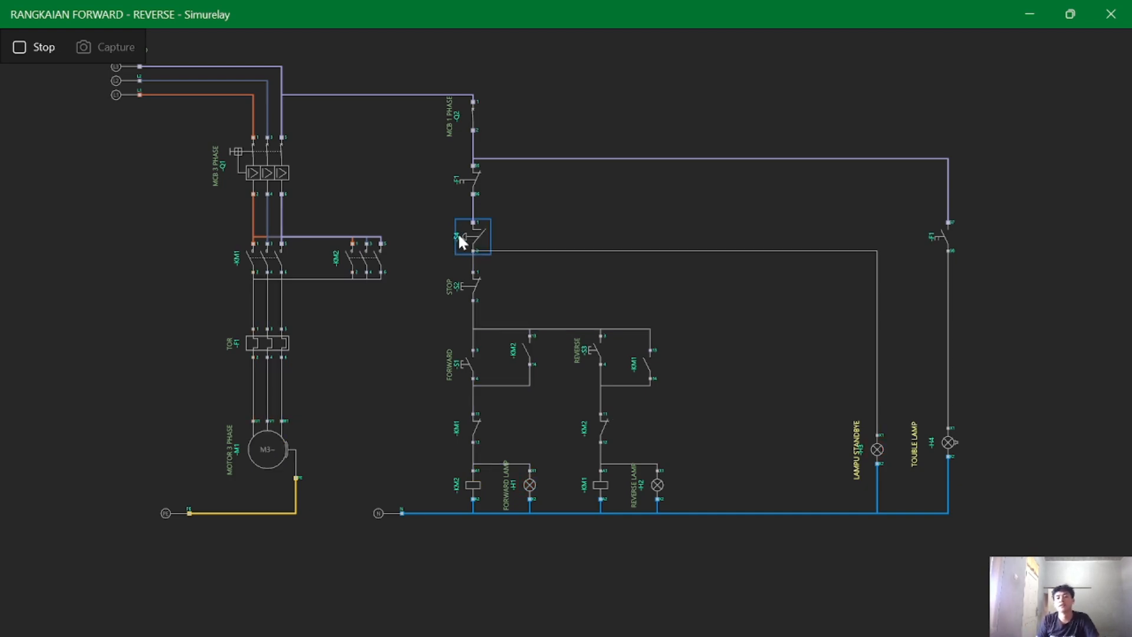